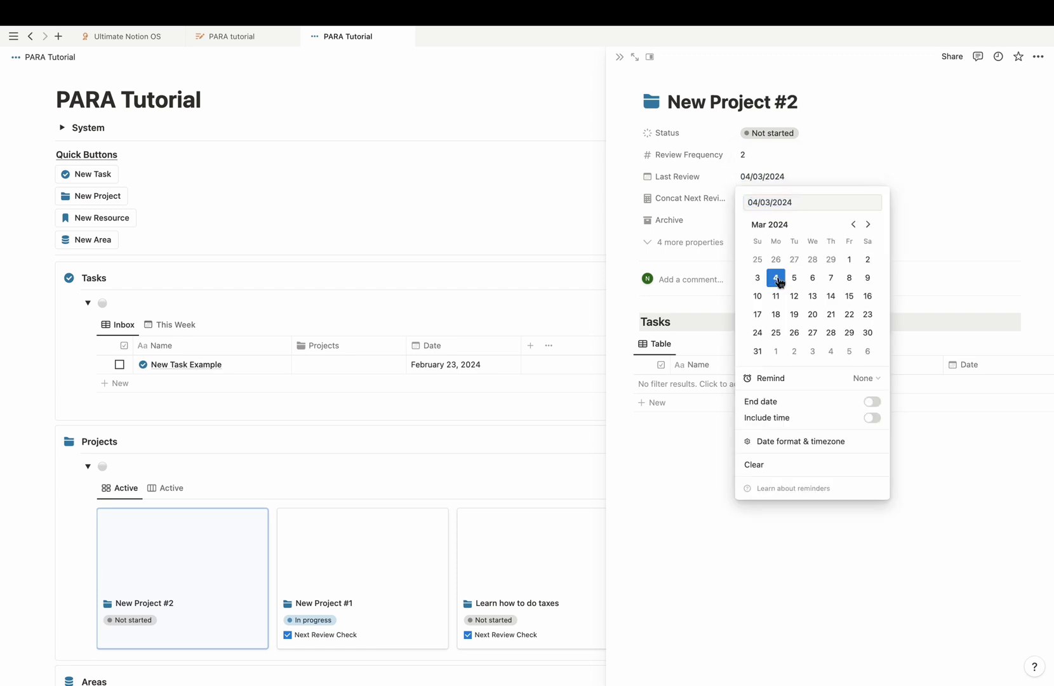
Add two tasks named Hello and Subscribe for more to the task table of New Project #2
{"action": "left_click", "coordinate": [687, 402]}
{"action": "type", "text": "Hello"}
{"action": "left_click", "coordinate": [658, 402]}
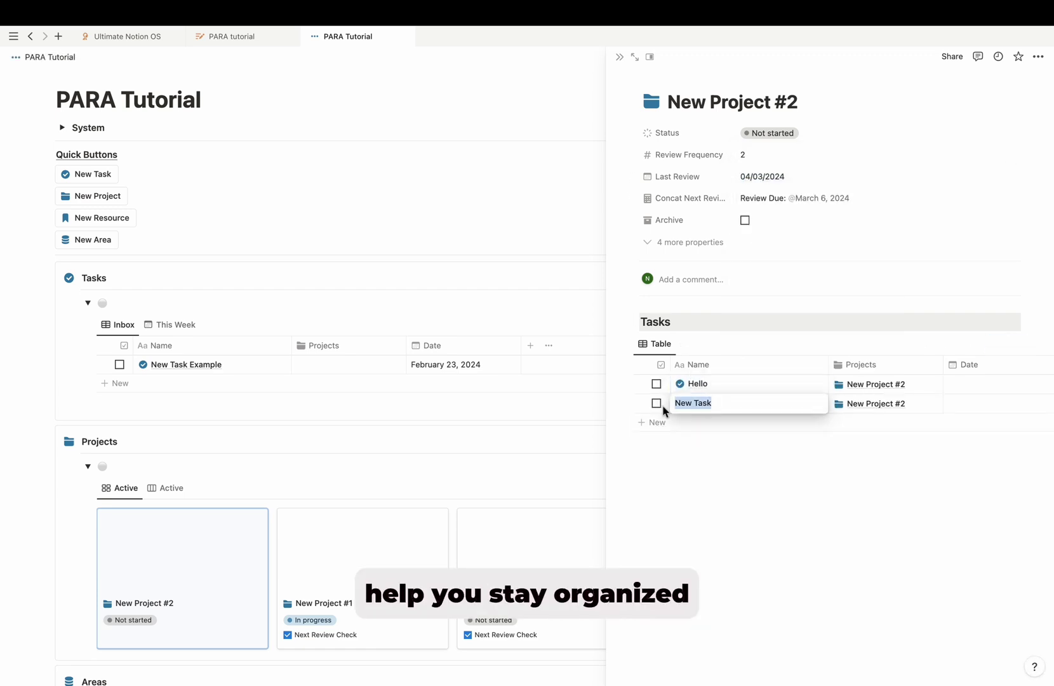
{"action": "type", "text": "Subscribe for more"}
{"action": "key", "text": "Return"}
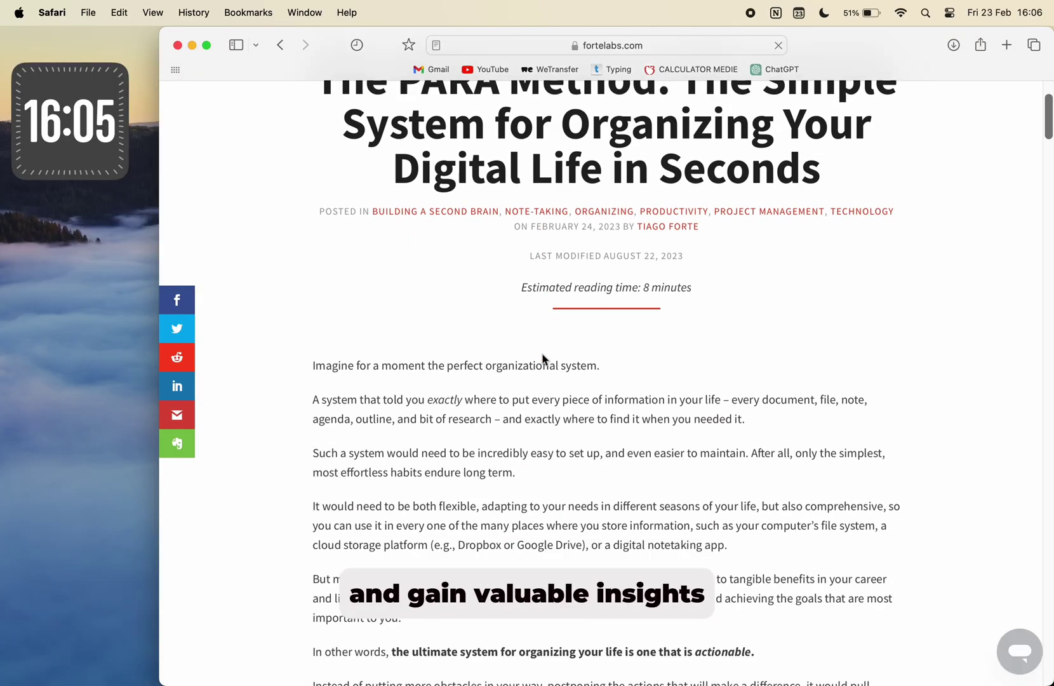
Switch to Safari and skim the PARA Method article on fortelabs.com and the book's Amazon page
{"action": "scroll", "coordinate": [543, 359], "scroll_direction": "down", "scroll_amount": 1}
{"action": "scroll", "coordinate": [543, 358], "scroll_direction": "down", "scroll_amount": 15}
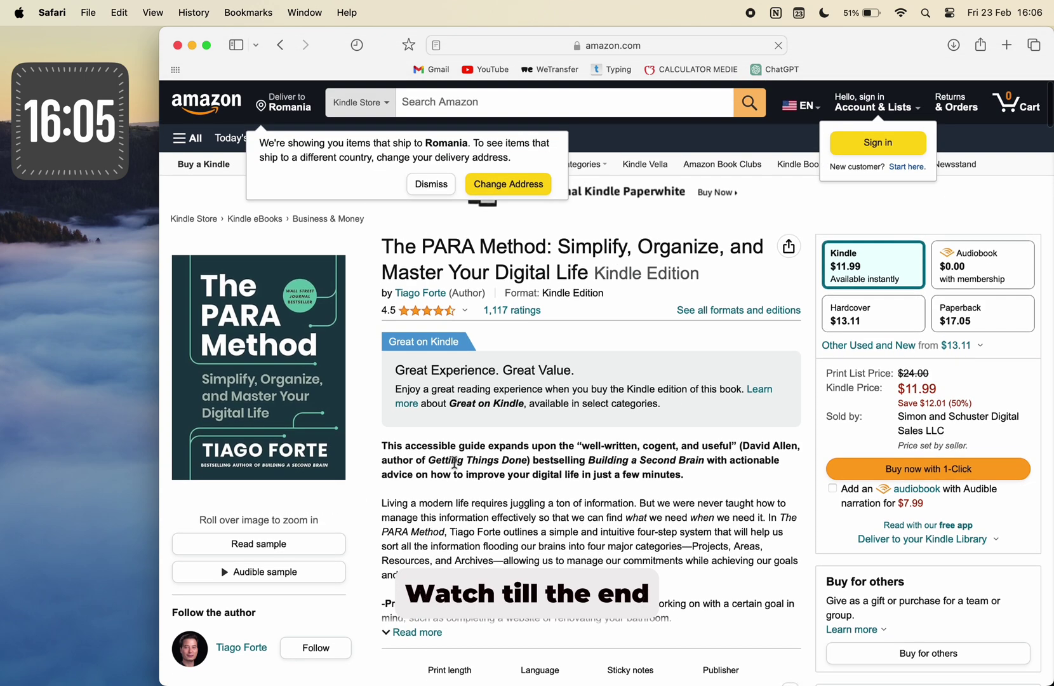
{"action": "scroll", "coordinate": [455, 462], "scroll_direction": "down", "scroll_amount": 2}
{"action": "scroll", "coordinate": [455, 462], "scroll_direction": "up", "scroll_amount": 1}
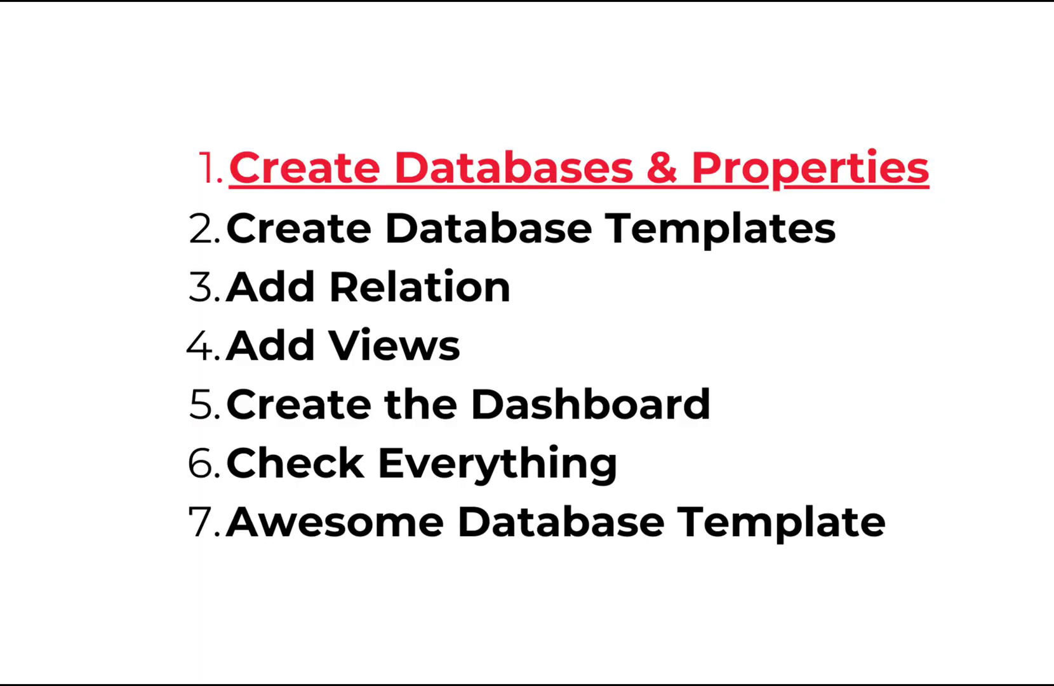
Title the new Notion page PARA Tutorial and embed a sub-page named Databases in it
{"action": "type", "text": "A"}
{"action": "type", "text": "RA Tutorial"}
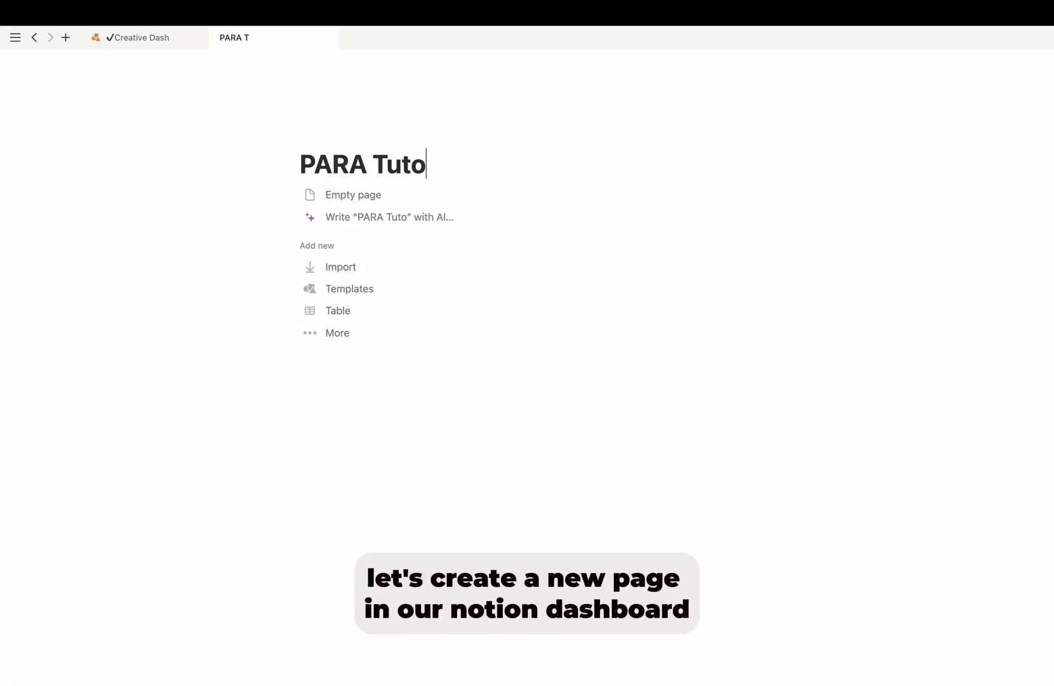
{"action": "key", "text": "Return"}
{"action": "type", "text": "/page"}
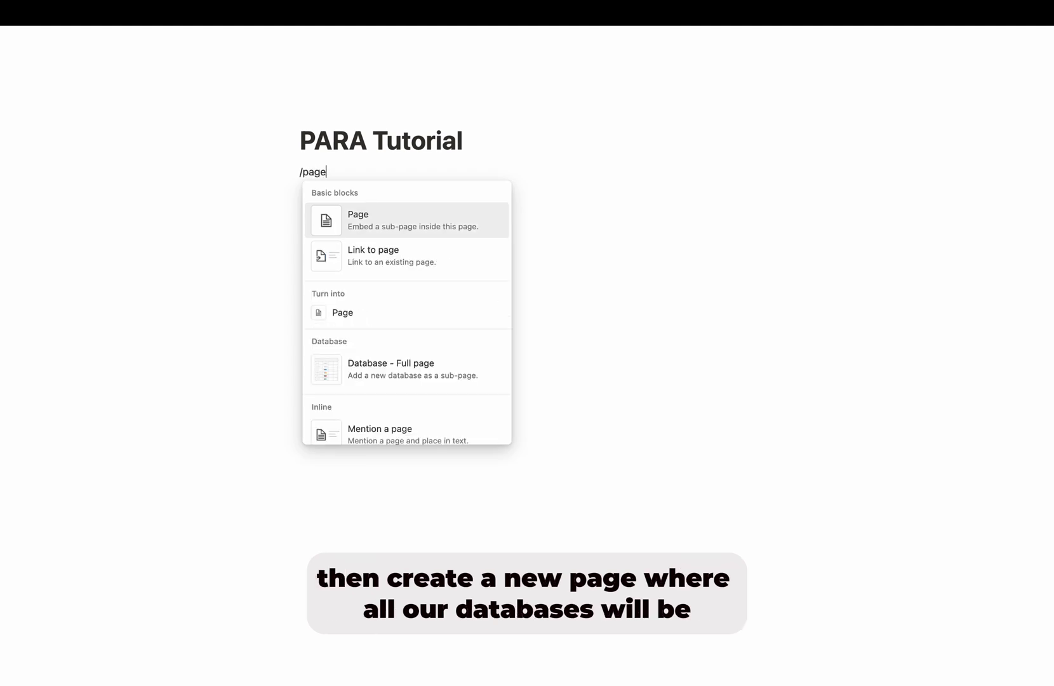
{"action": "key", "text": "Return"}
{"action": "type", "text": "Databases"}
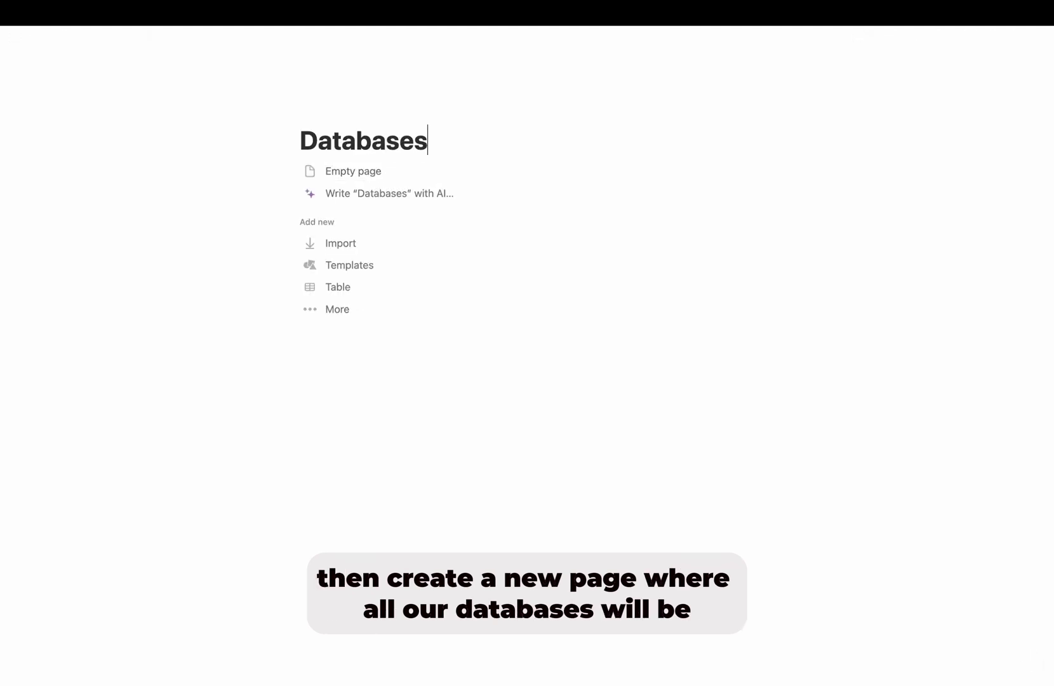
Create a full-page database named Areas inside the Databases page
{"action": "key", "text": "Return"}
{"action": "type", "text": "/data"}
{"action": "key", "text": "Down"}
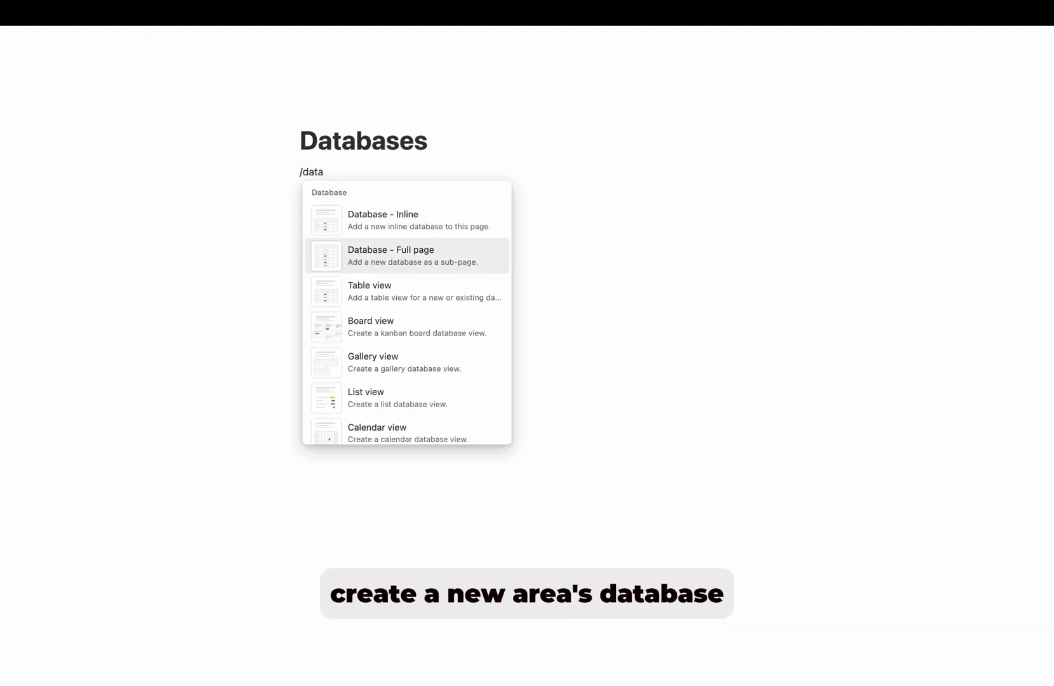
{"action": "key", "text": "Return"}
{"action": "type", "text": "Areas"}
Delete the Tags property from the Areas database
{"action": "left_click", "coordinate": [305, 147]}
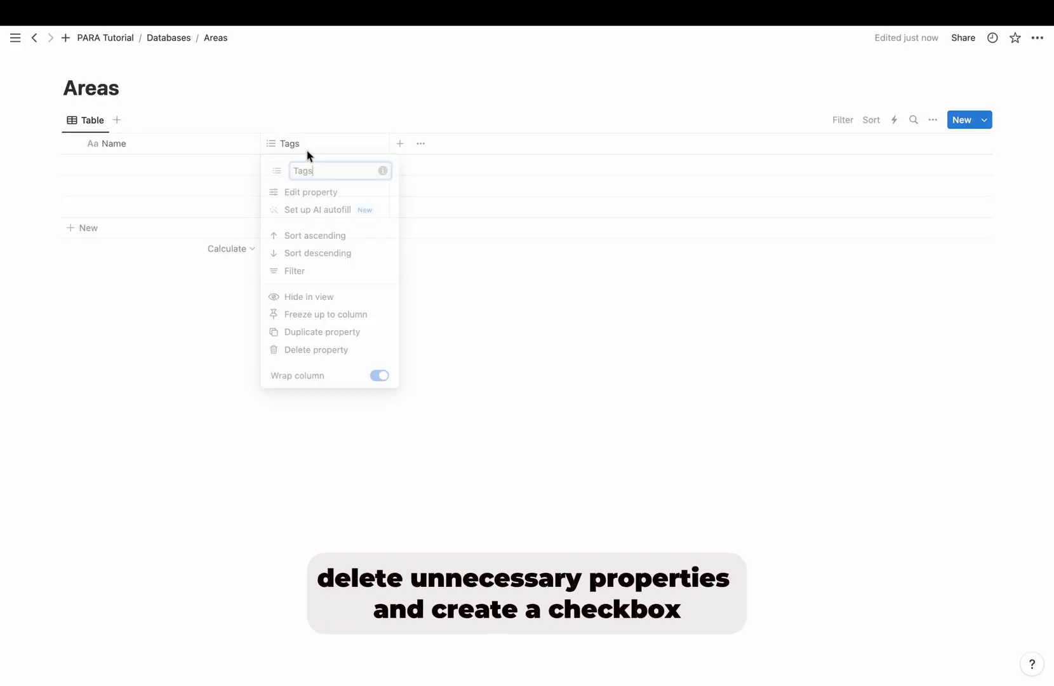
{"action": "left_click", "coordinate": [330, 354]}
{"action": "left_click", "coordinate": [466, 357]}
Add a checkbox property named Archive to Areas and give it the archive box icon
{"action": "left_click", "coordinate": [270, 142]}
{"action": "type", "text": "ch"}
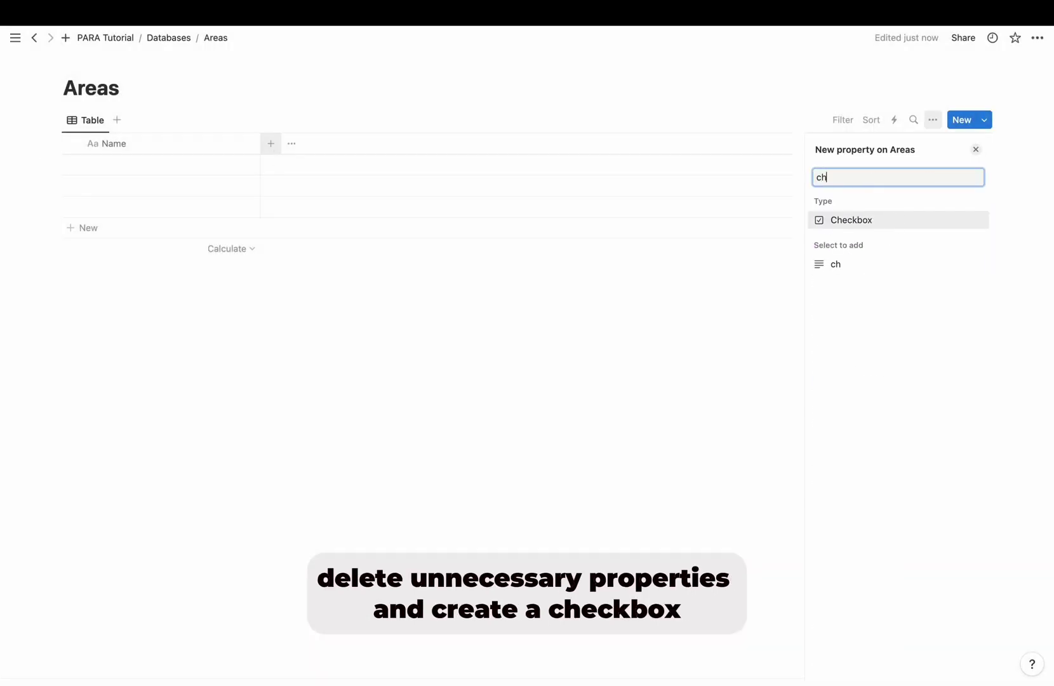
{"action": "key", "text": "Return"}
{"action": "type", "text": "Archive"}
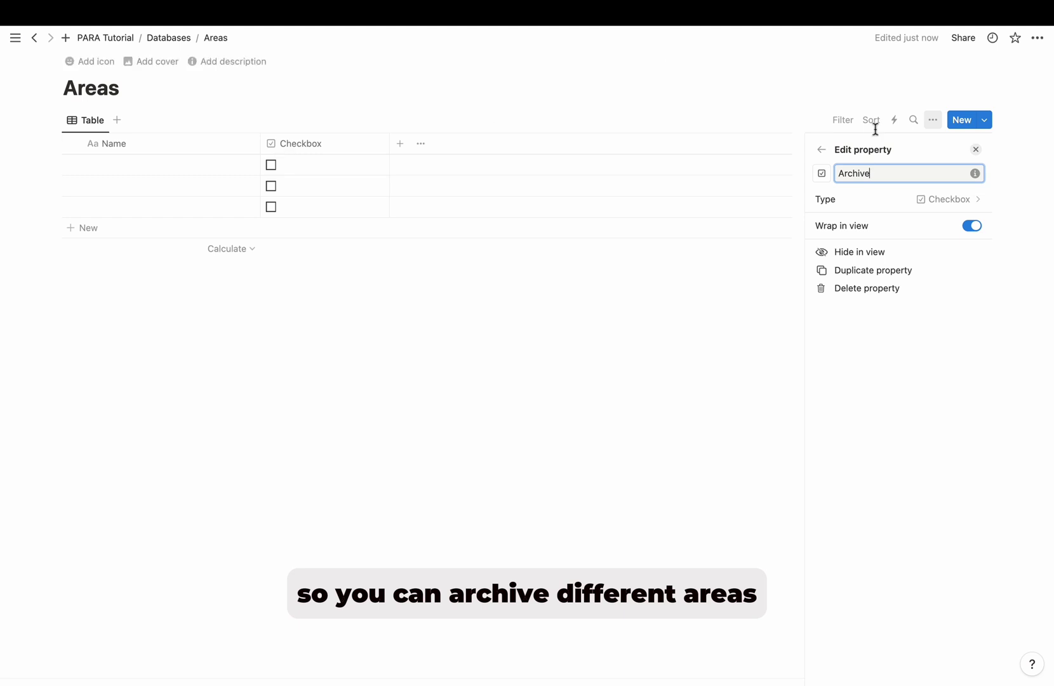
{"action": "left_click", "coordinate": [822, 174]}
{"action": "type", "text": "arch"}
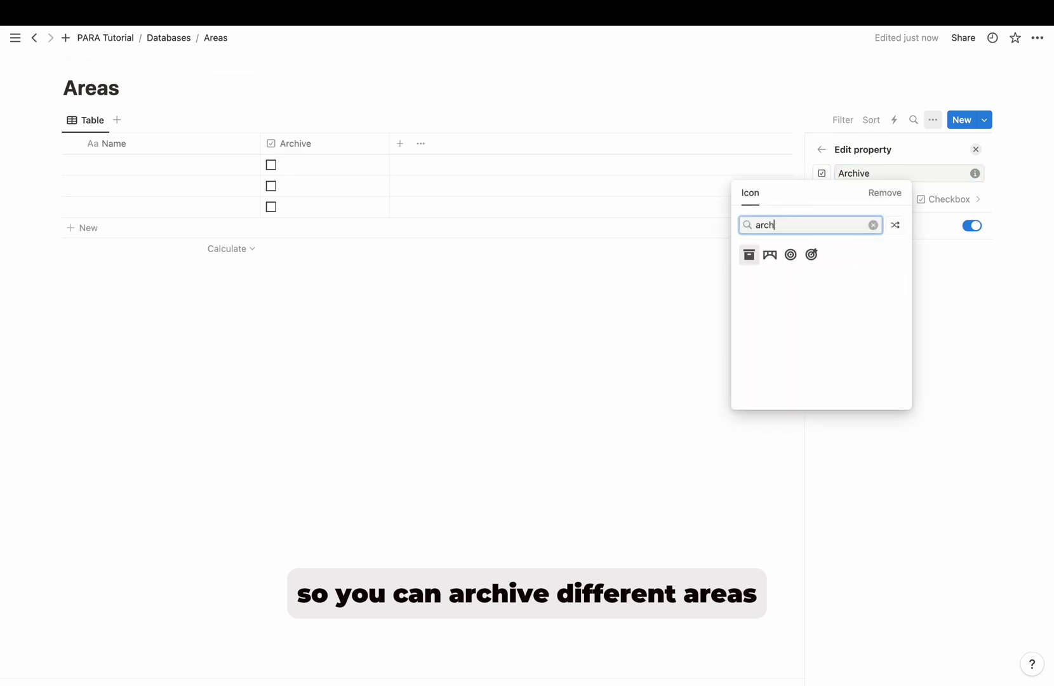
{"action": "left_click", "coordinate": [751, 256]}
{"action": "key", "text": "Escape"}
Give Areas the blue database-stack icon and create a template named New Area with the same icon
{"action": "left_click", "coordinate": [87, 62]}
{"action": "left_click", "coordinate": [211, 196]}
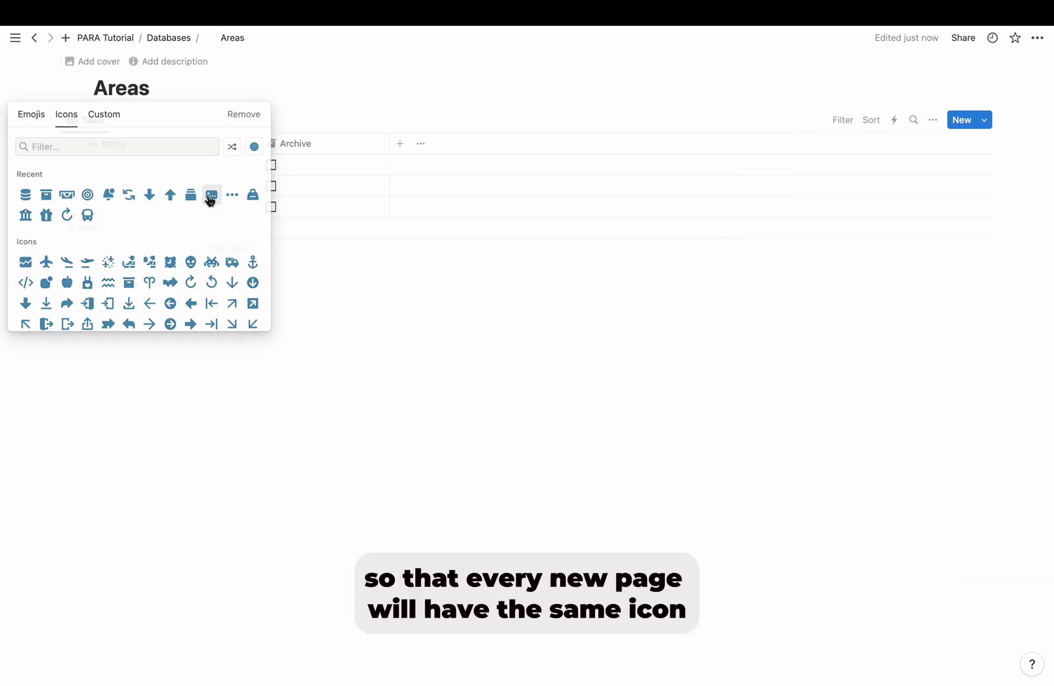
{"action": "left_click", "coordinate": [984, 119]}
{"action": "left_click", "coordinate": [994, 211]}
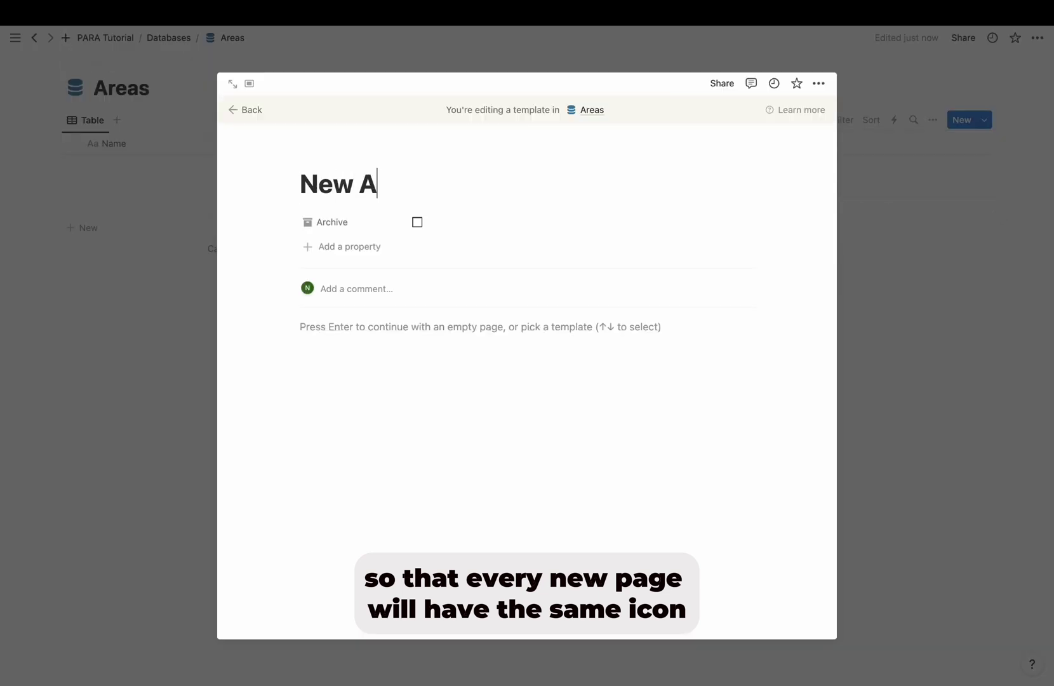
{"action": "left_click", "coordinate": [302, 142]}
{"action": "left_click", "coordinate": [254, 264]}
{"action": "left_click", "coordinate": [210, 331]}
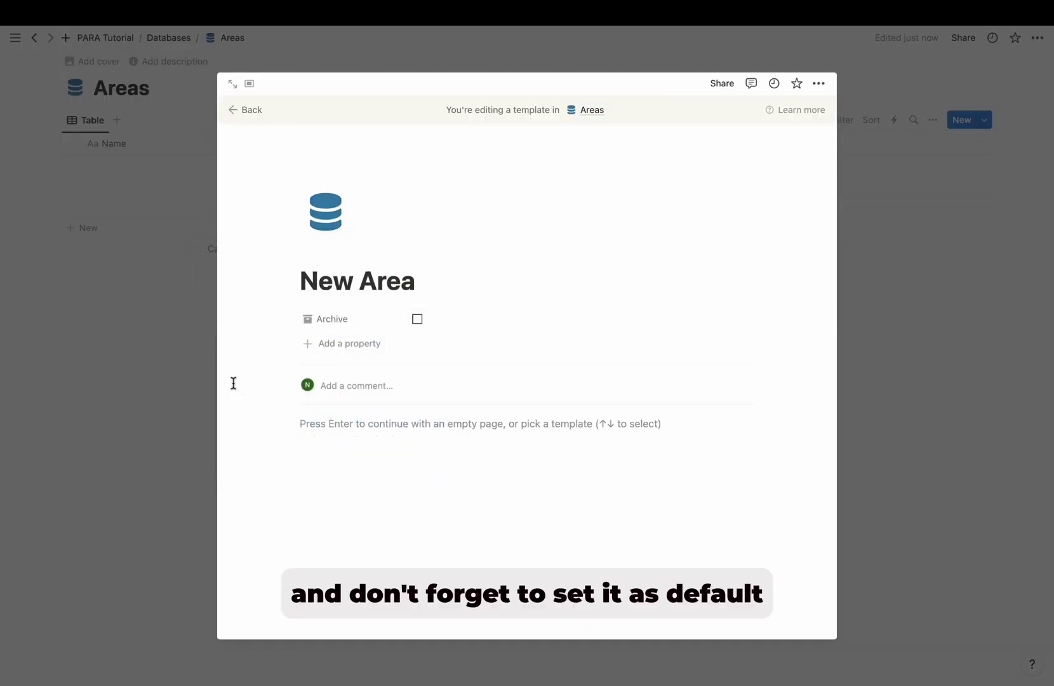
{"action": "left_click", "coordinate": [85, 184]}
Set the New Area template as default for all views in Areas
{"action": "left_click", "coordinate": [984, 119]}
{"action": "left_click", "coordinate": [1032, 166]}
{"action": "left_click", "coordinate": [952, 147]}
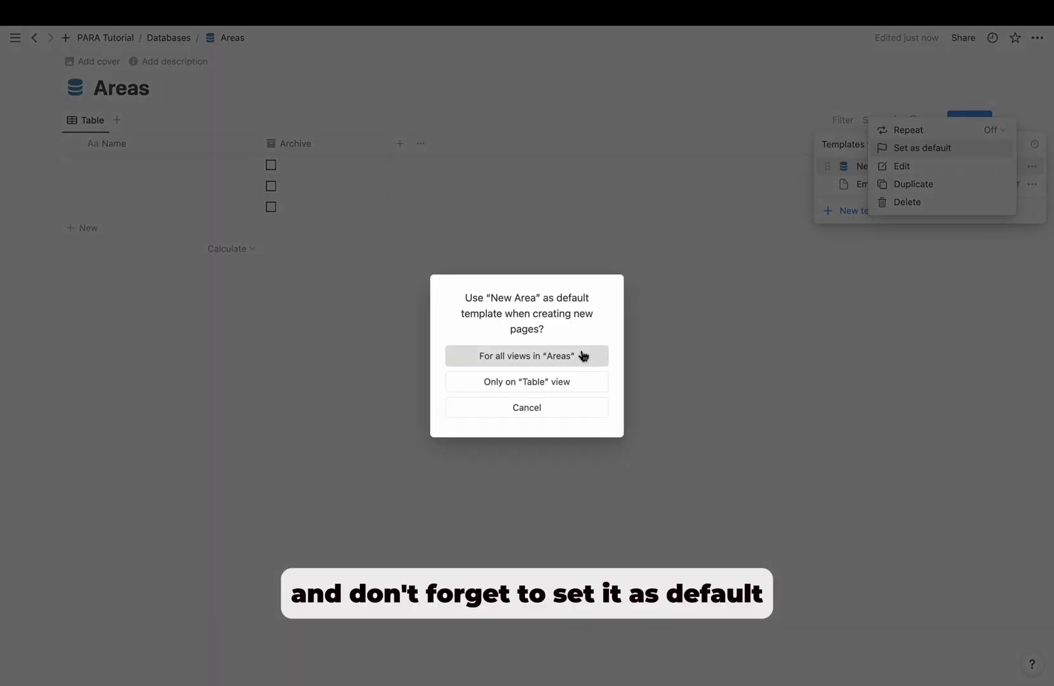
{"action": "left_click", "coordinate": [614, 355]}
Delete the empty rows in Areas and add the entries College, Business and Finances
{"action": "left_click_drag", "start_coordinate": [42, 159], "coordinate": [146, 219]}
{"action": "key", "text": "Delete"}
{"action": "left_click", "coordinate": [116, 186]}
{"action": "type", "text": "Co"}
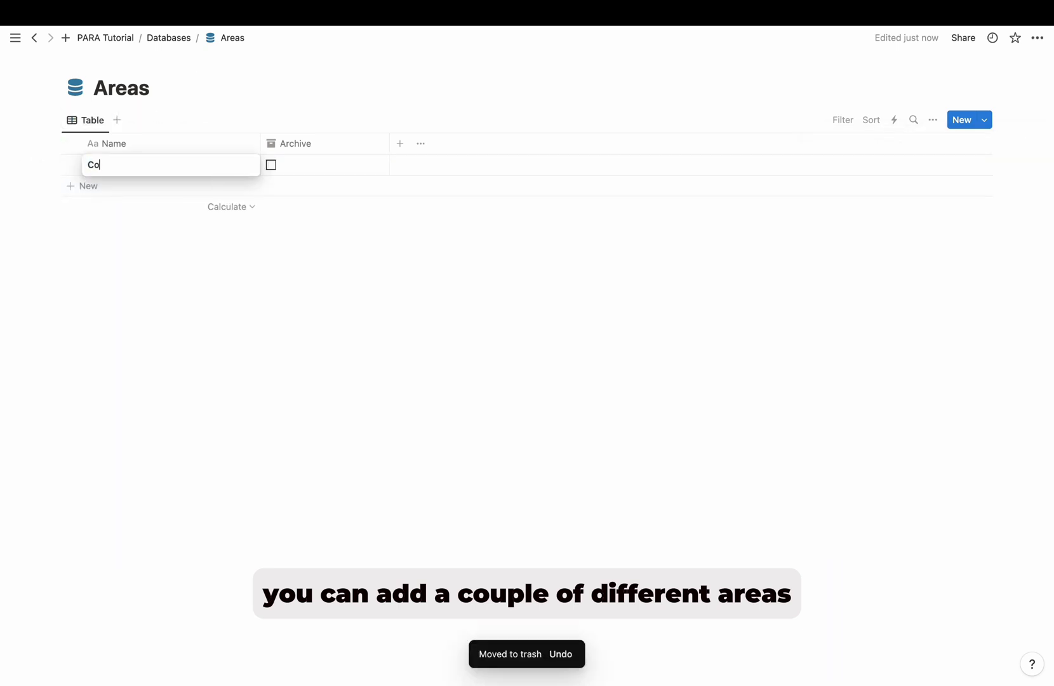
{"action": "type", "text": "llege"}
{"action": "left_click", "coordinate": [81, 185]}
{"action": "type", "text": "Business"}
{"action": "key", "text": "Return"}
{"action": "left_click", "coordinate": [81, 206]}
{"action": "type", "text": "F"}
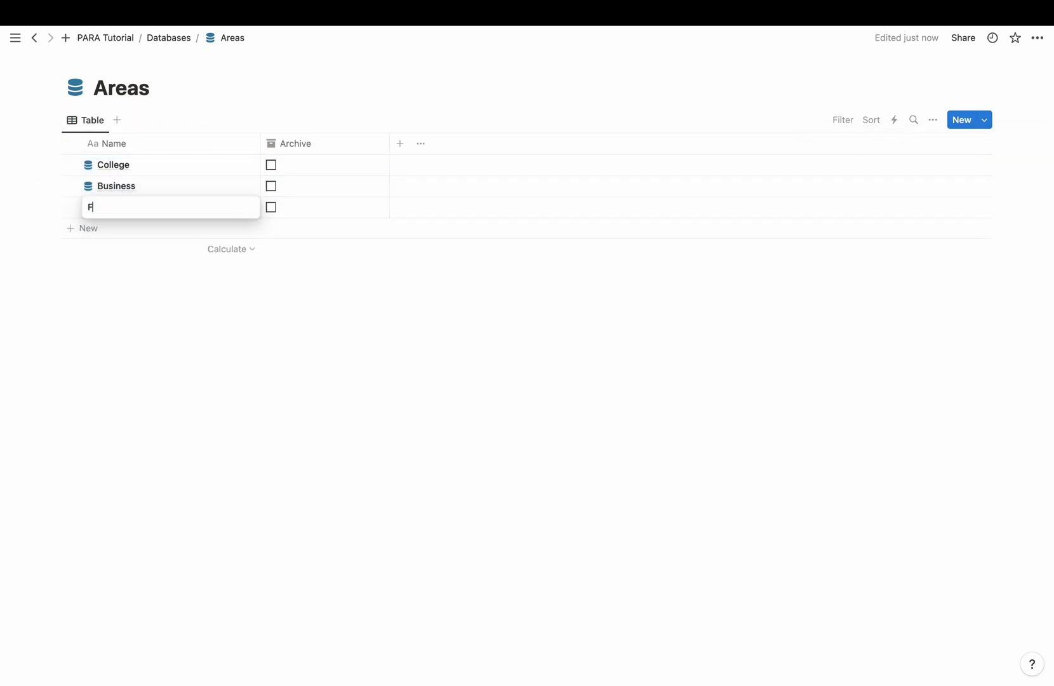
{"action": "type", "text": "inances"}
{"action": "key", "text": "Escape"}
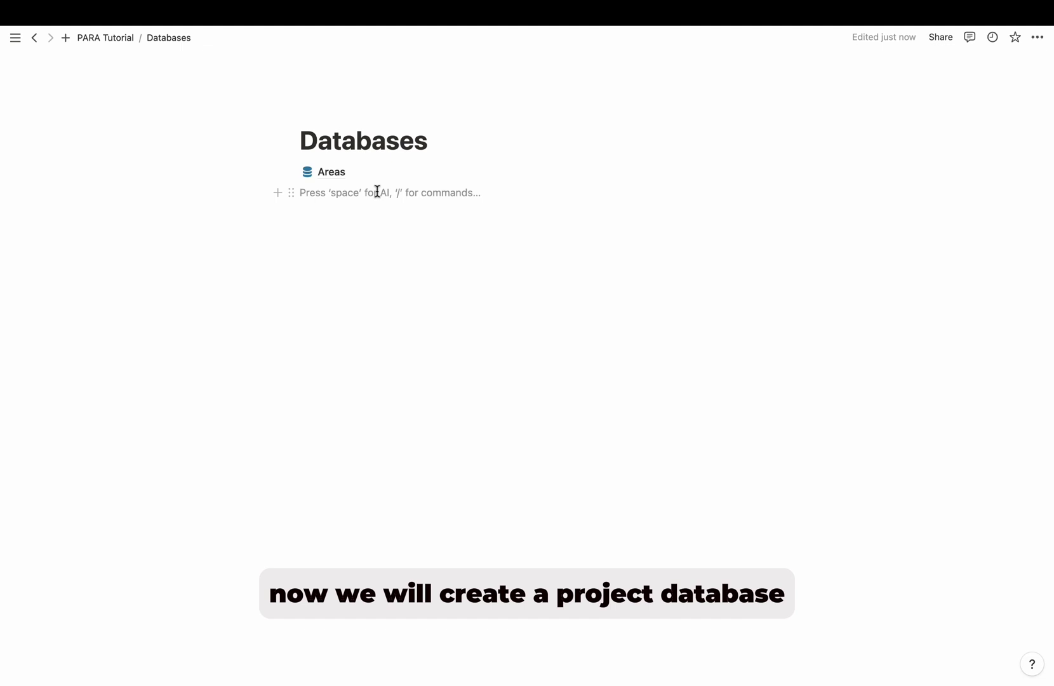
Create a full-page database named Projects below Areas in the Databases page
{"action": "type", "text": "/data"}
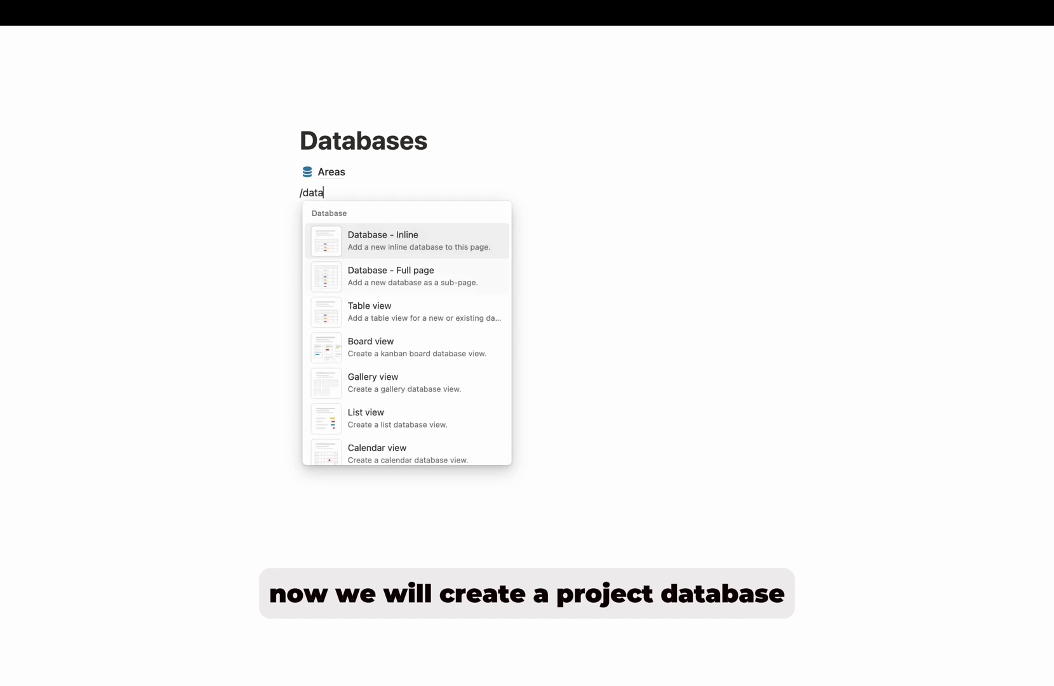
{"action": "key", "text": "Down"}
{"action": "key", "text": "Return"}
{"action": "type", "text": "Projects"}
Give the Projects database the blue folder icon
{"action": "left_click", "coordinate": [102, 70]}
{"action": "left_click", "coordinate": [75, 87]}
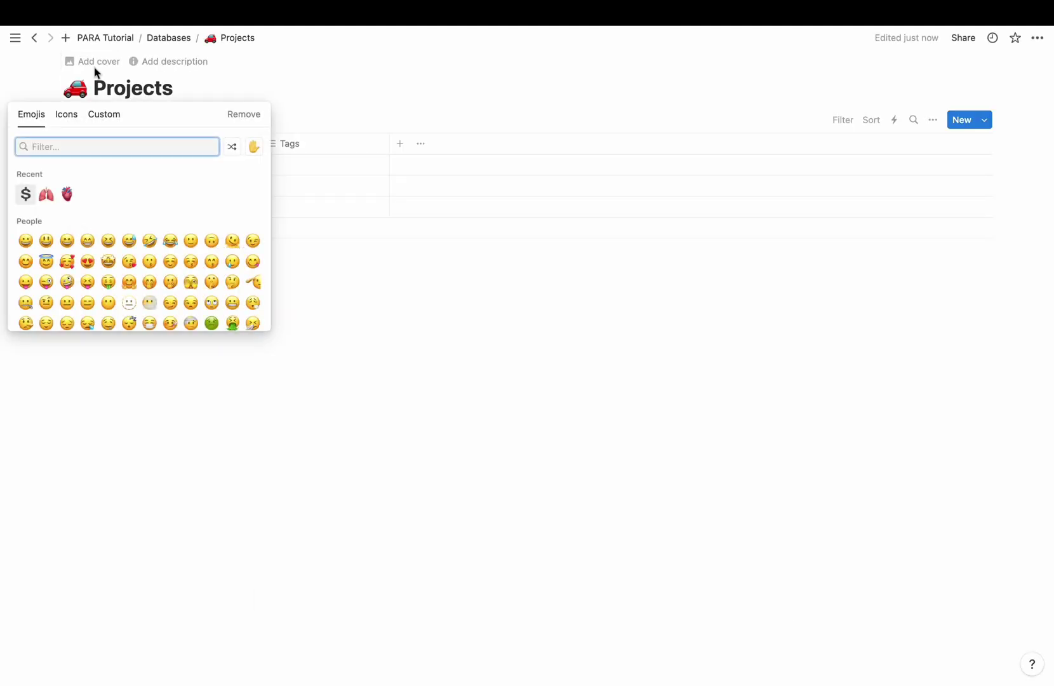
{"action": "left_click", "coordinate": [66, 113]}
{"action": "type", "text": "folder"}
{"action": "left_click", "coordinate": [23, 174]}
Delete the Tags property from the Projects database
{"action": "left_click", "coordinate": [289, 143]}
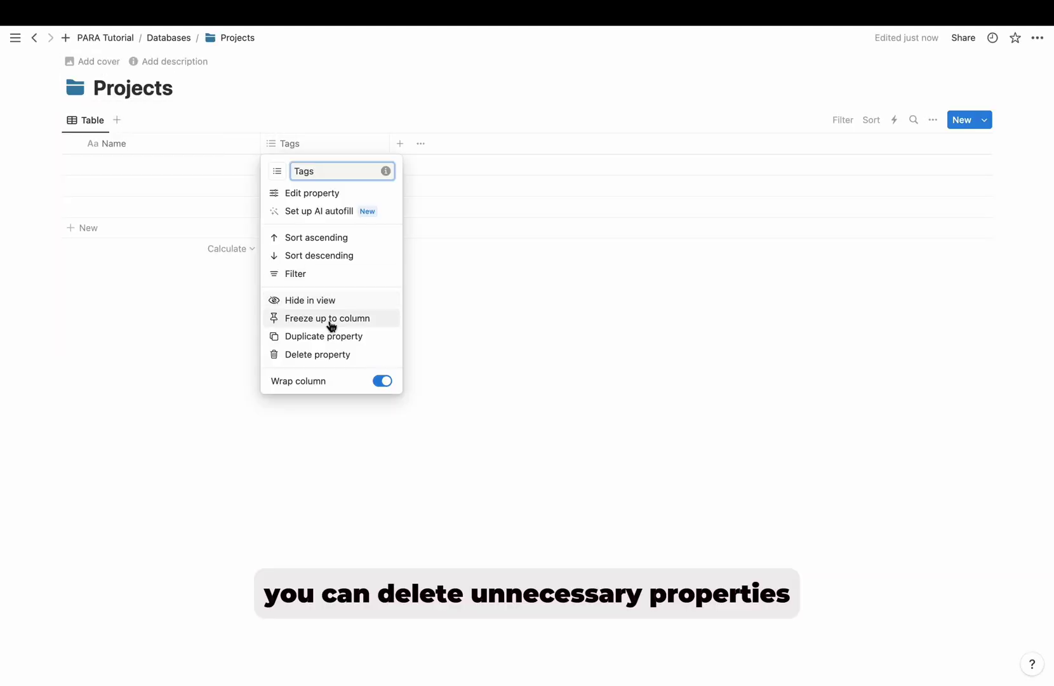
{"action": "left_click", "coordinate": [321, 353]}
{"action": "left_click", "coordinate": [527, 360]}
Add a checkbox property named Archive with the archive box icon to Projects
{"action": "left_click", "coordinate": [271, 143]}
{"action": "type", "text": "ch"}
{"action": "key", "text": "Return"}
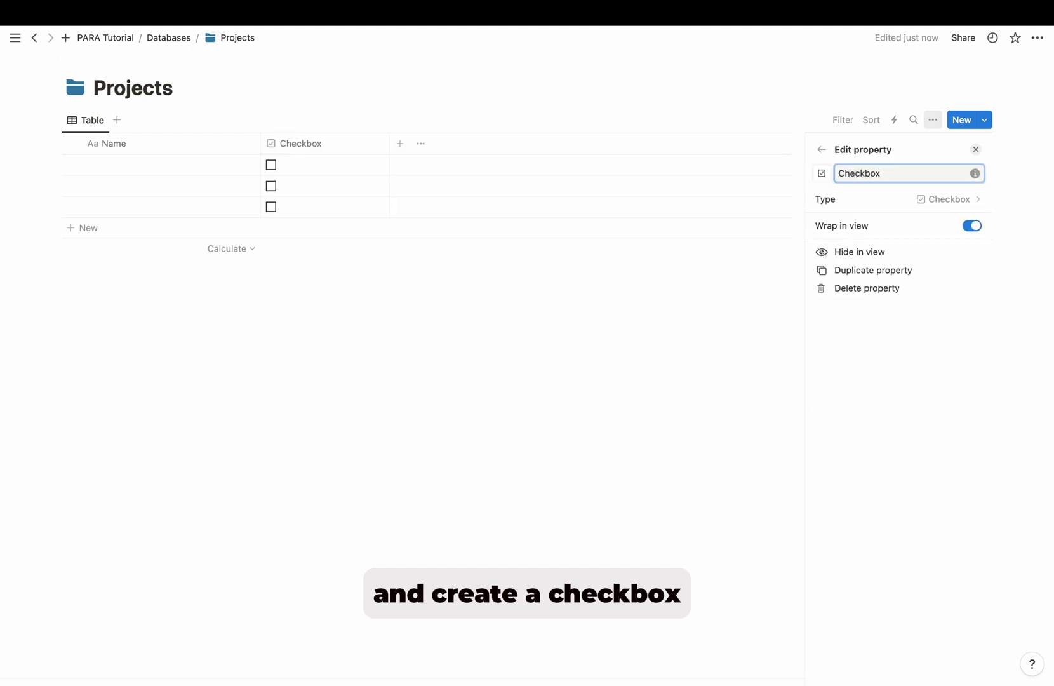
{"action": "type", "text": "Archive"}
{"action": "left_click", "coordinate": [821, 174]}
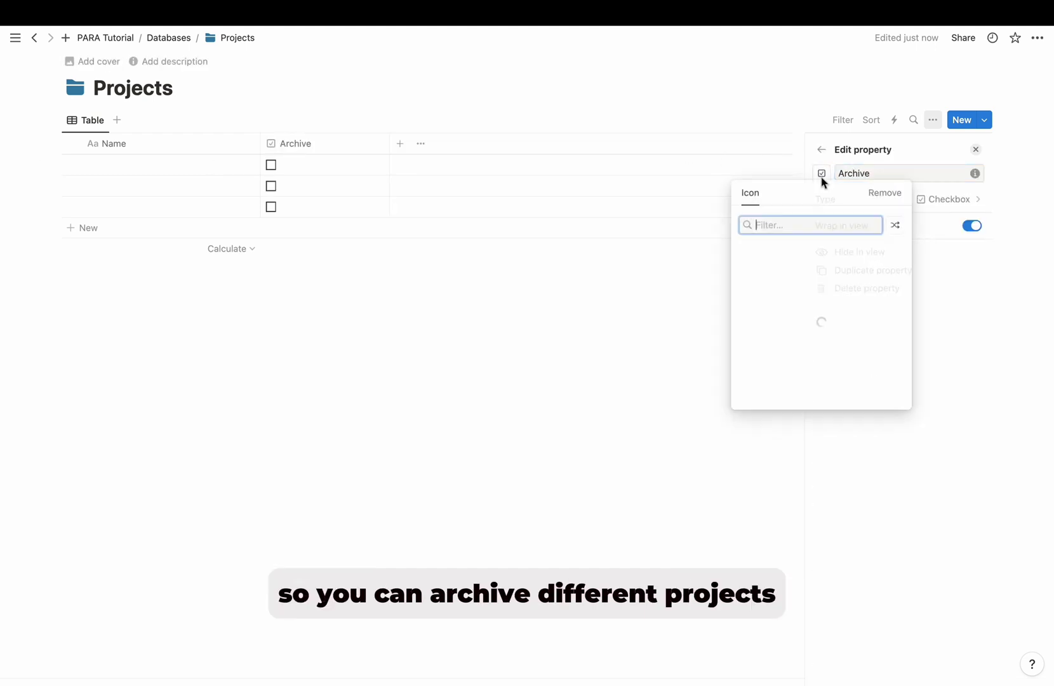
{"action": "left_click", "coordinate": [776, 275]}
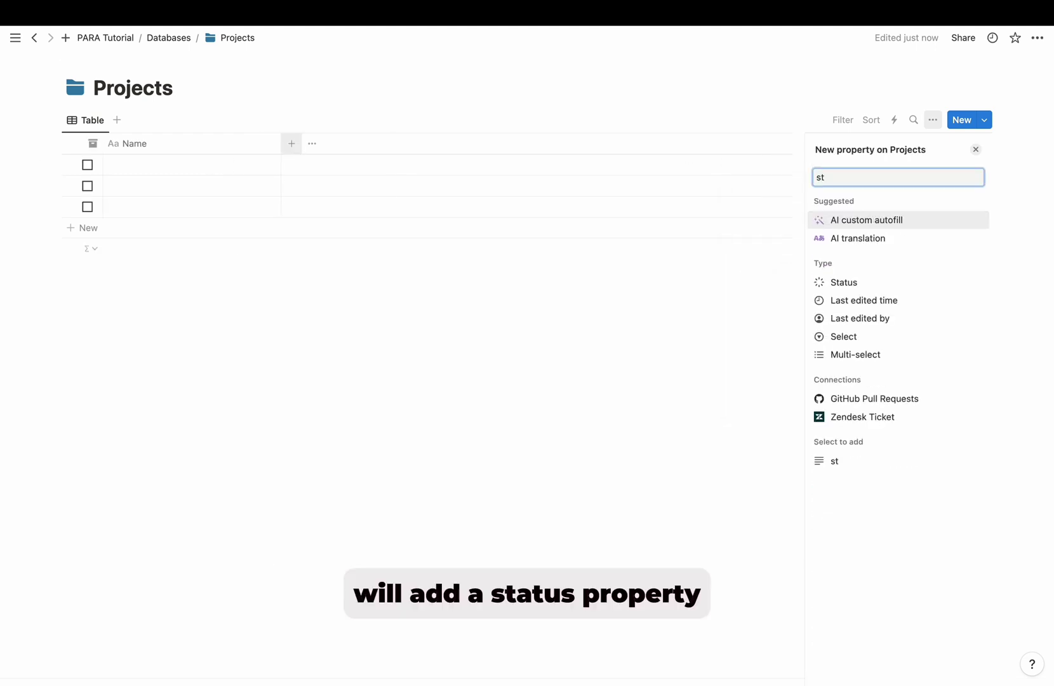
Add a Status property and a number property named Review Frequency to Projects
{"action": "type", "text": "at"}
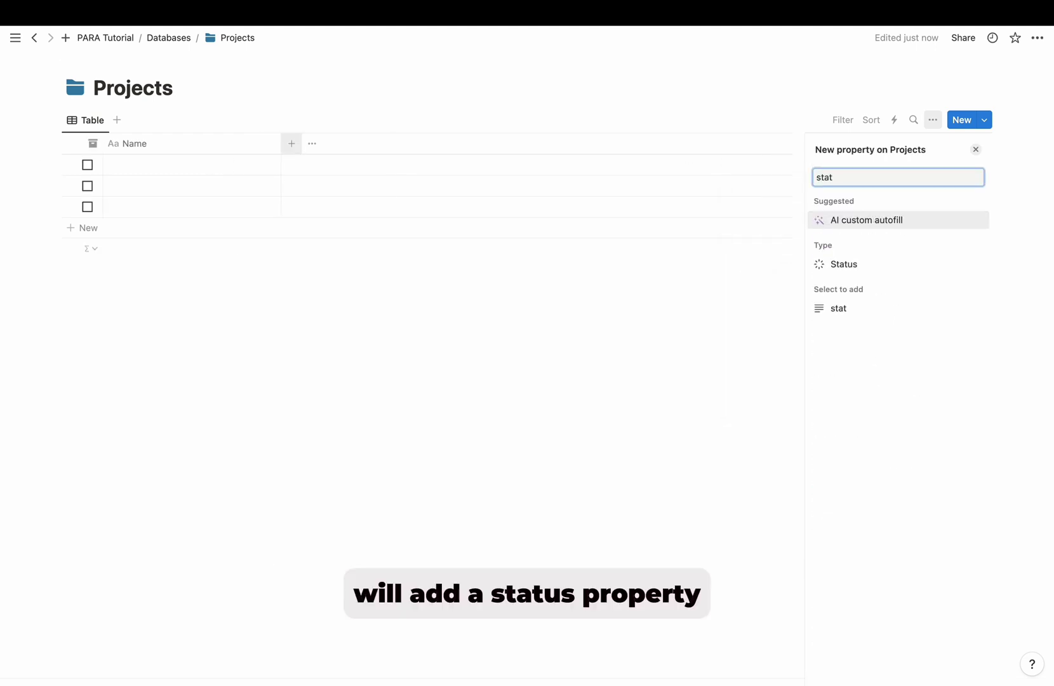
{"action": "key", "text": "Down"}
{"action": "key", "text": "Return"}
{"action": "left_click", "coordinate": [376, 146]}
{"action": "type", "text": "nu"}
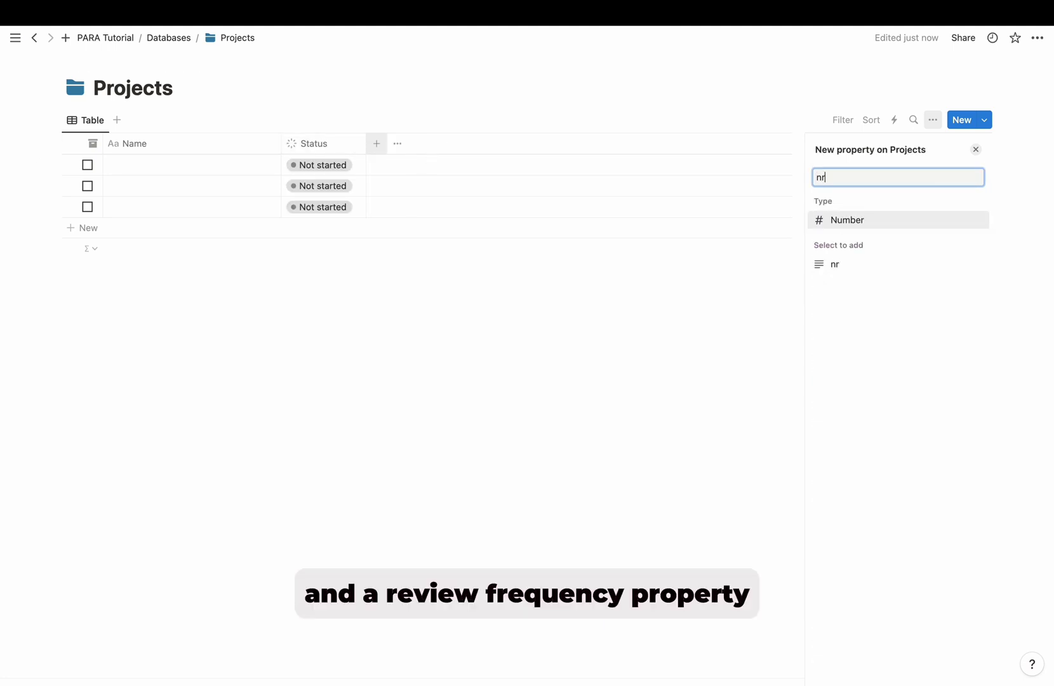
{"action": "key", "text": "Return"}
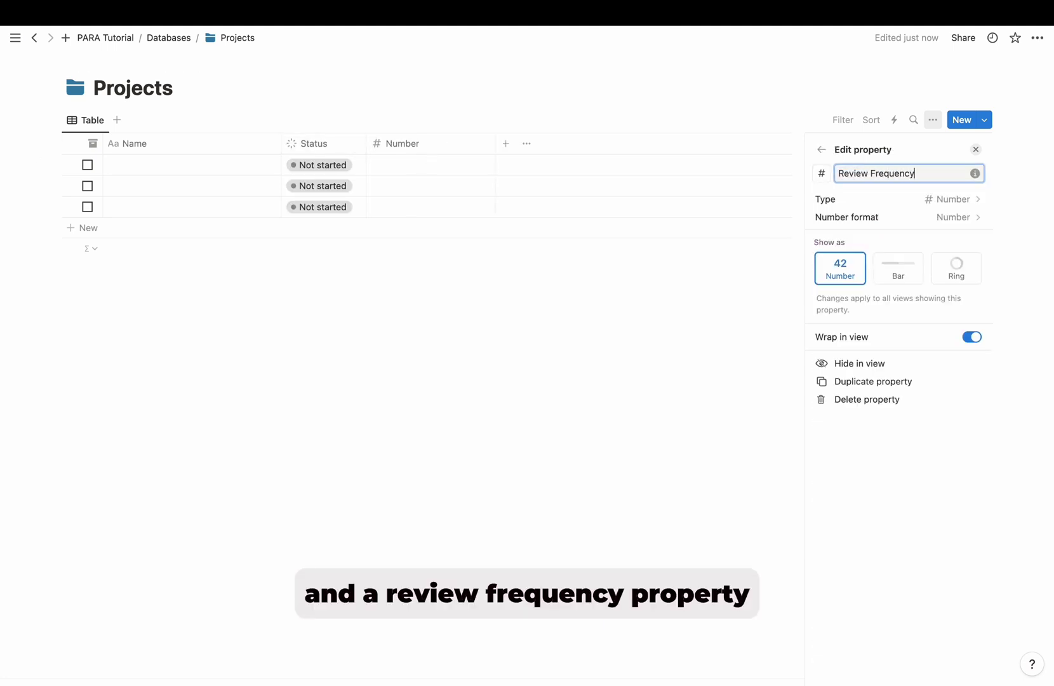
Add a date property named Last Review to Projects
{"action": "left_click", "coordinate": [506, 146]}
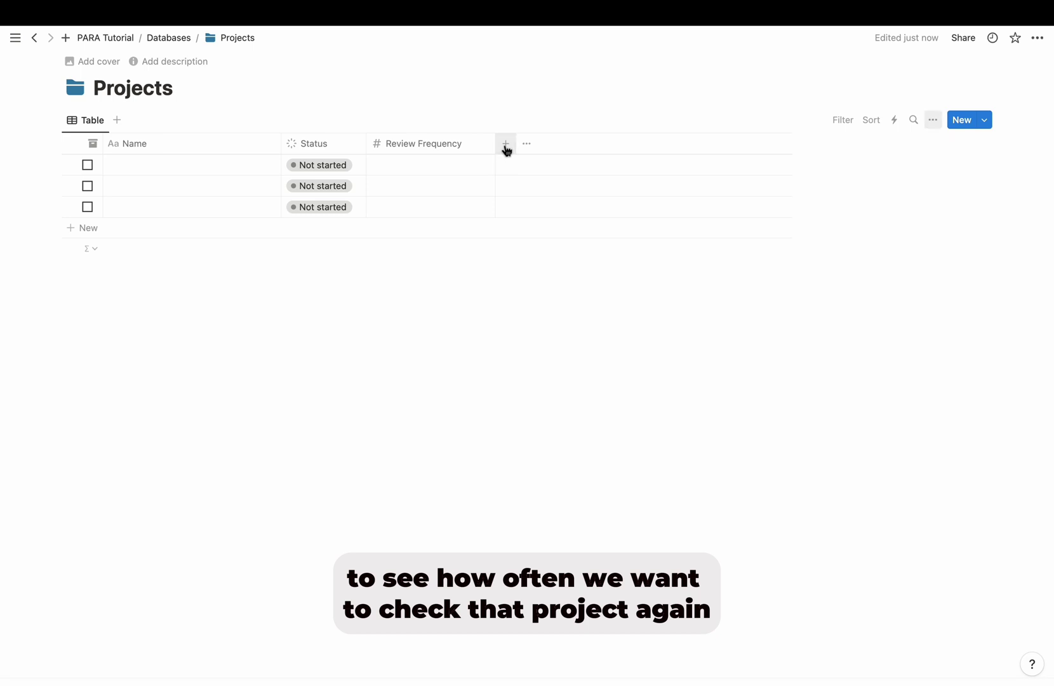
{"action": "type", "text": "date"}
{"action": "key", "text": "Return"}
{"action": "type", "text": "Last Review"}
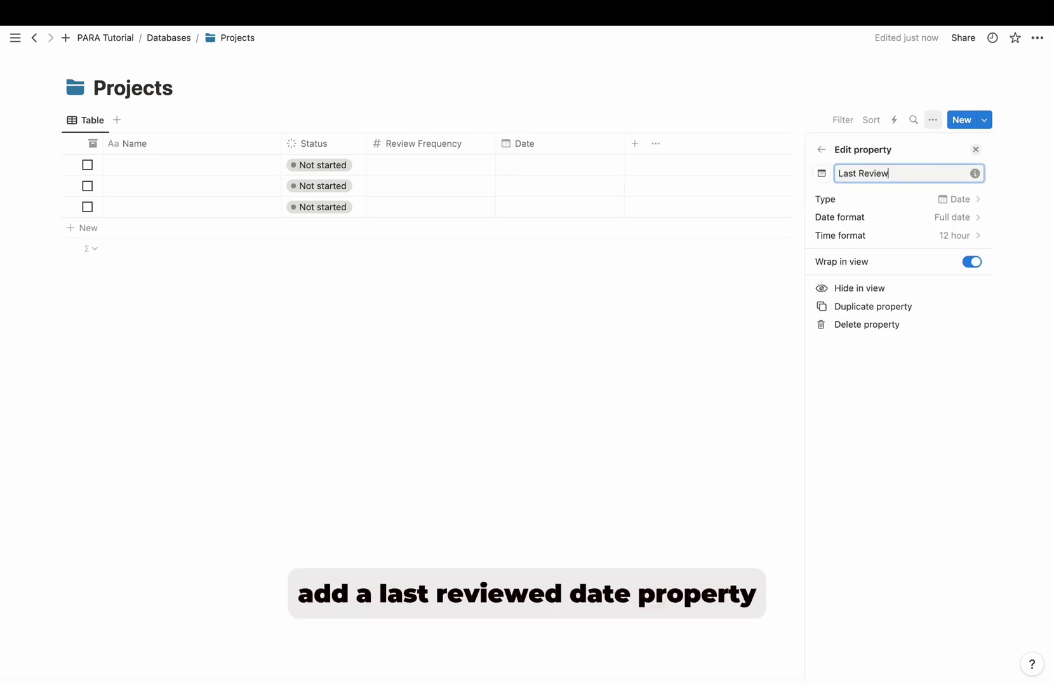
Add a formula property named New Review Due to Projects
{"action": "left_click", "coordinate": [583, 144]}
{"action": "type", "text": "formula"}
{"action": "key", "text": "Return"}
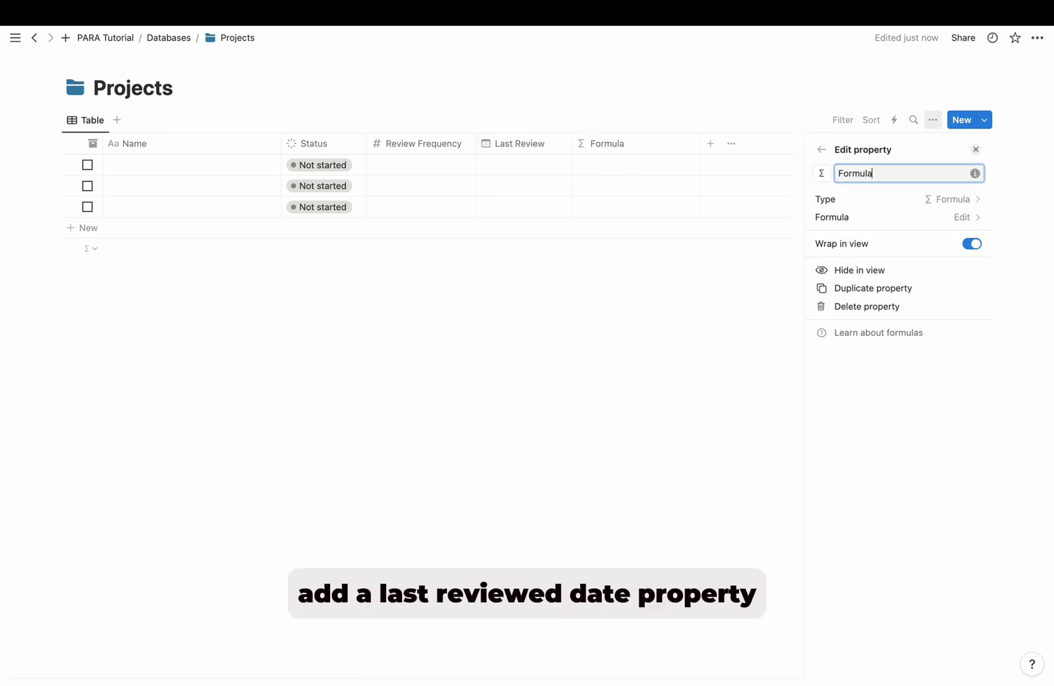
{"action": "type", "text": "New Review Due"}
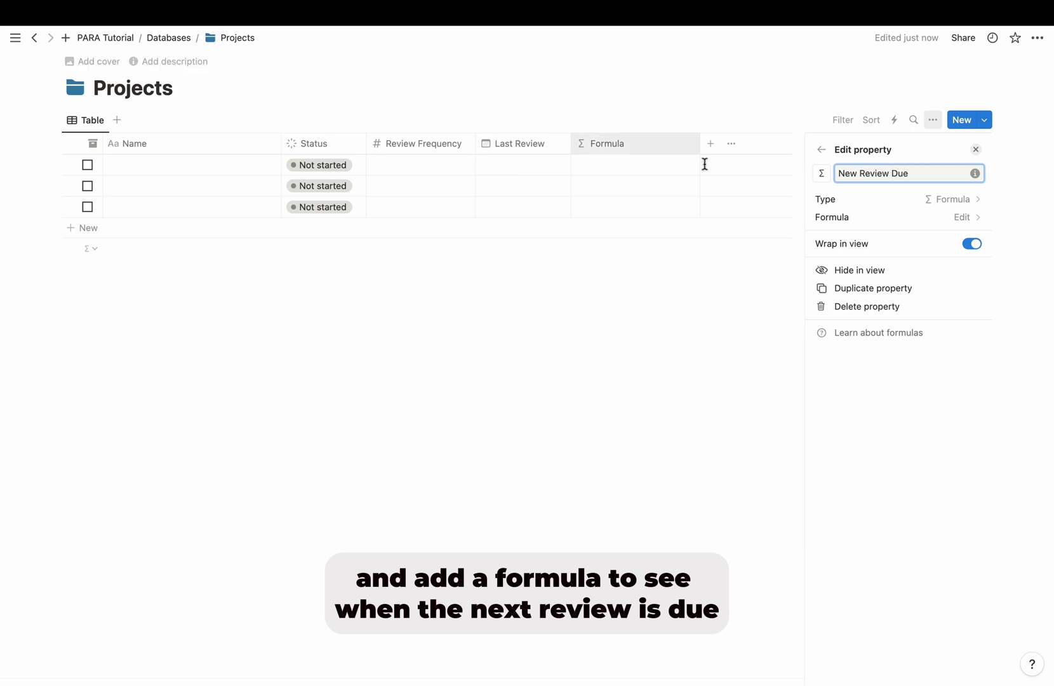
Define New Review Due as dateAdd(Last Review, Review Frequency, "days") and give it the calculator icon
{"action": "left_click", "coordinate": [846, 224]}
{"action": "type", "text": "dateAdd(Last Review, Review Frequency, \"days\")"}
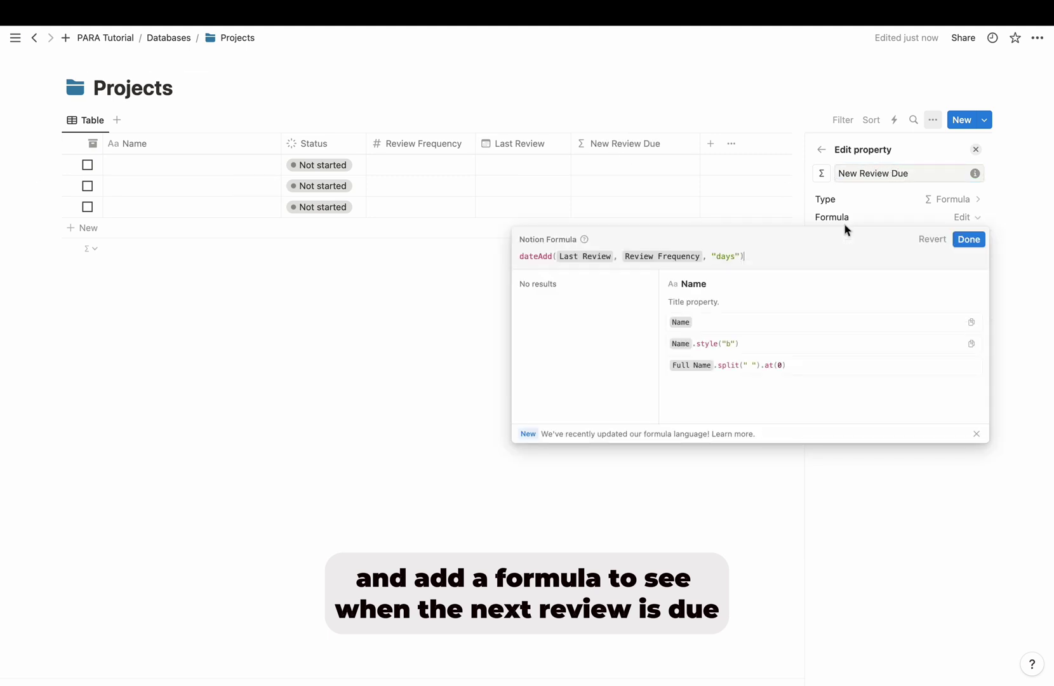
{"action": "left_click", "coordinate": [963, 240]}
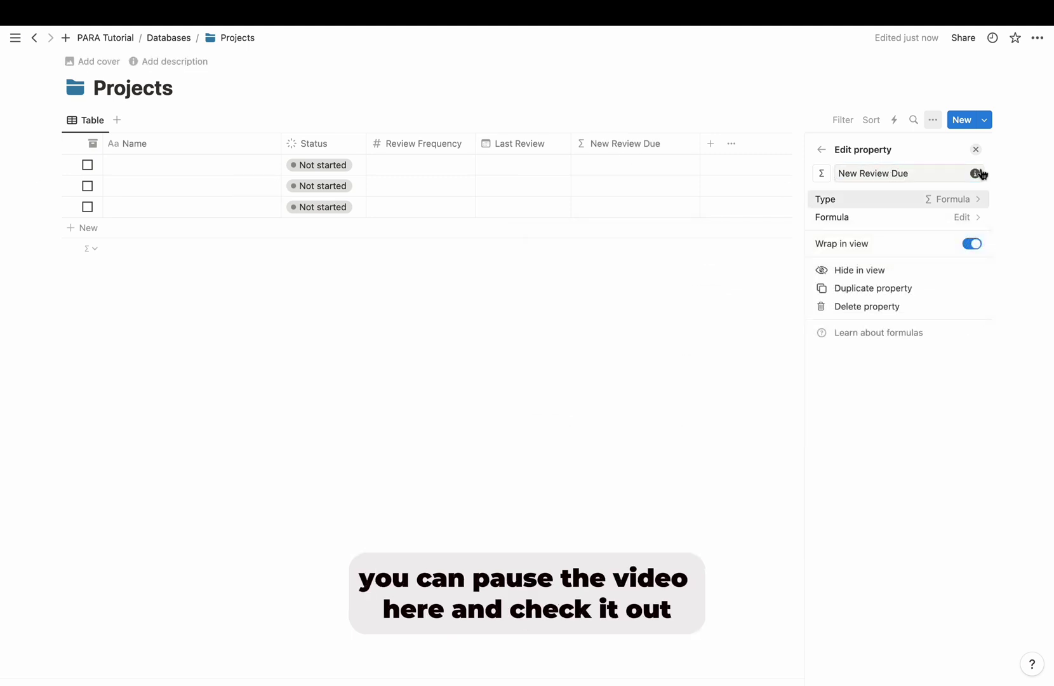
{"action": "left_click", "coordinate": [823, 174]}
{"action": "left_click", "coordinate": [749, 272]}
Add a formula property named Concat Next Review Date to Projects, defined as ("New Review Due: " + New Review Due)
{"action": "left_click", "coordinate": [710, 143]}
{"action": "left_click", "coordinate": [710, 144]}
{"action": "type", "text": "fo"}
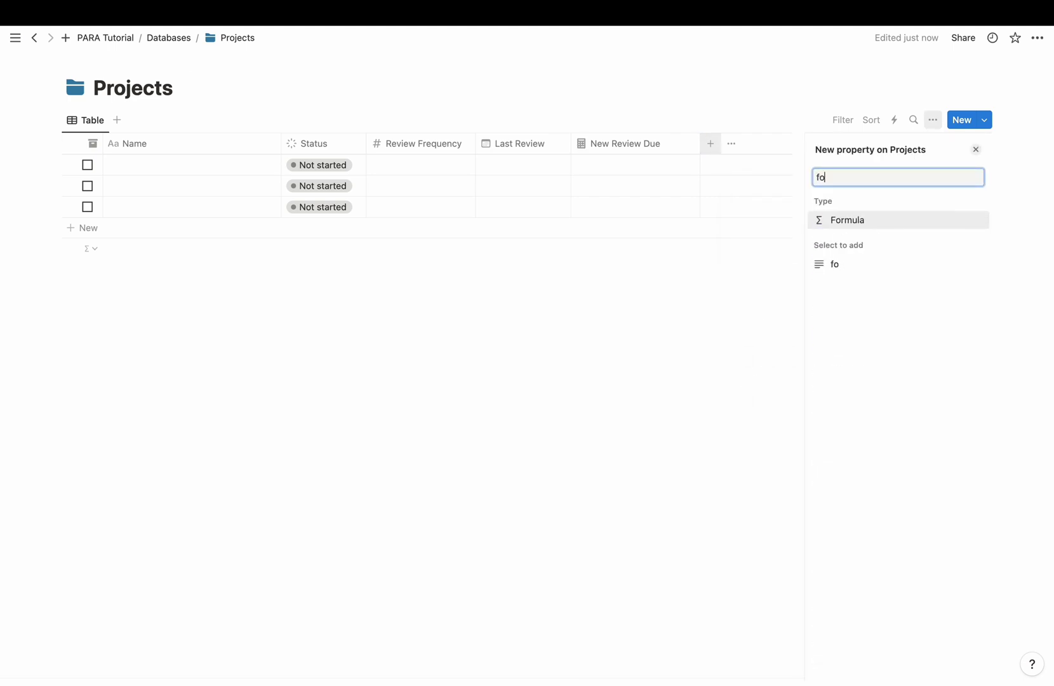
{"action": "key", "text": "Return"}
{"action": "type", "text": "Concat Next Review Date"}
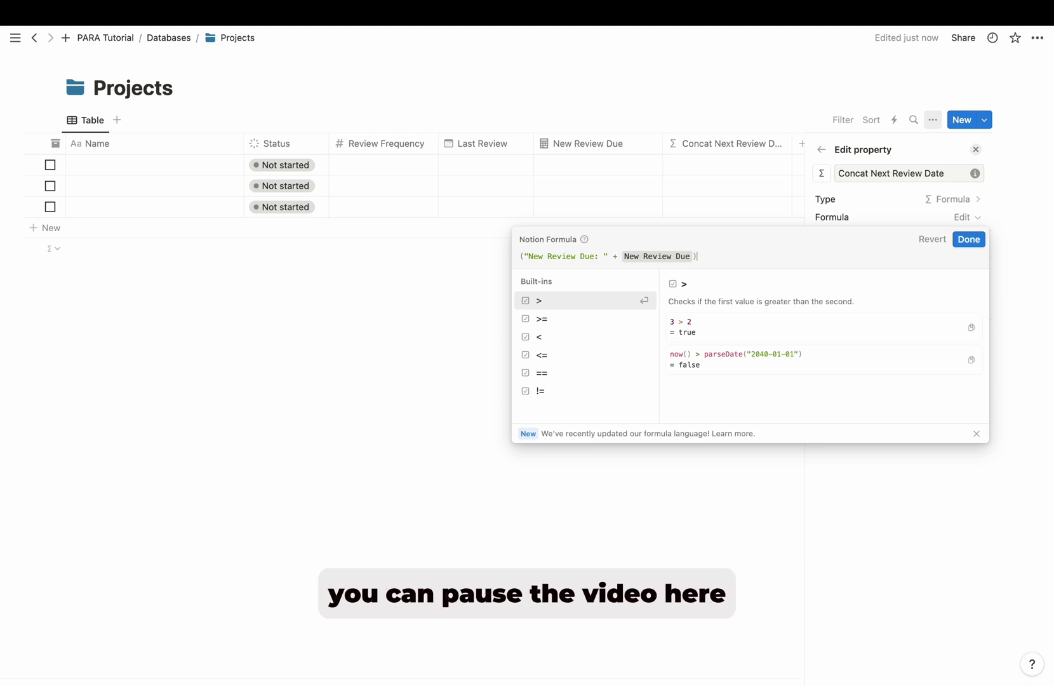
{"action": "left_click", "coordinate": [968, 240]}
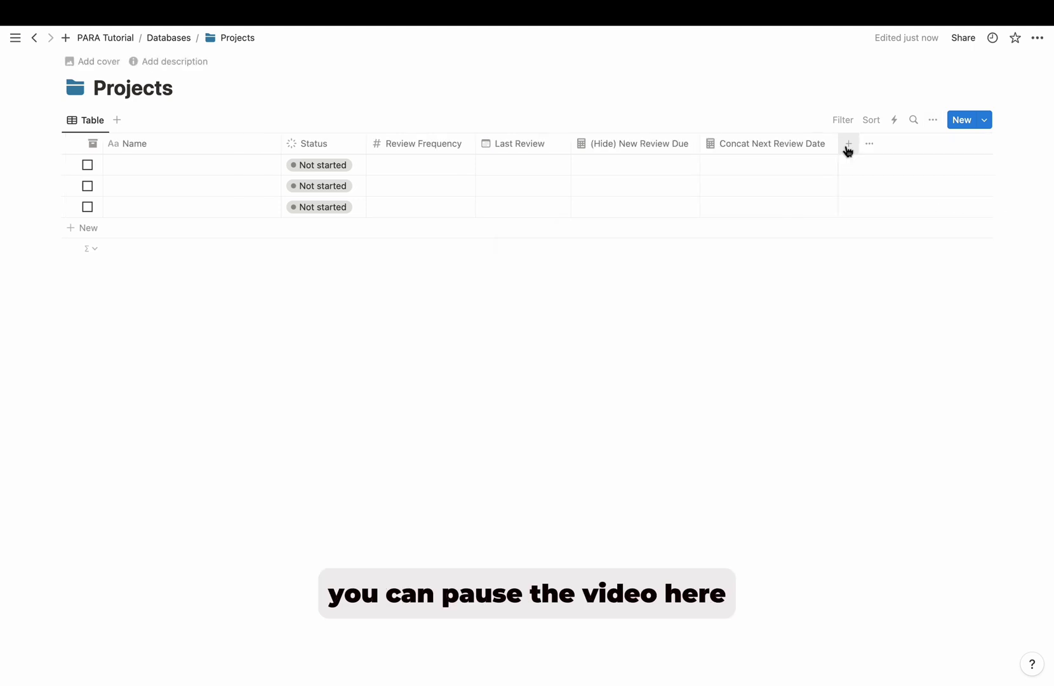
Add a formula property named Next Review Check to Projects
{"action": "left_click", "coordinate": [847, 148]}
{"action": "type", "text": "fo"}
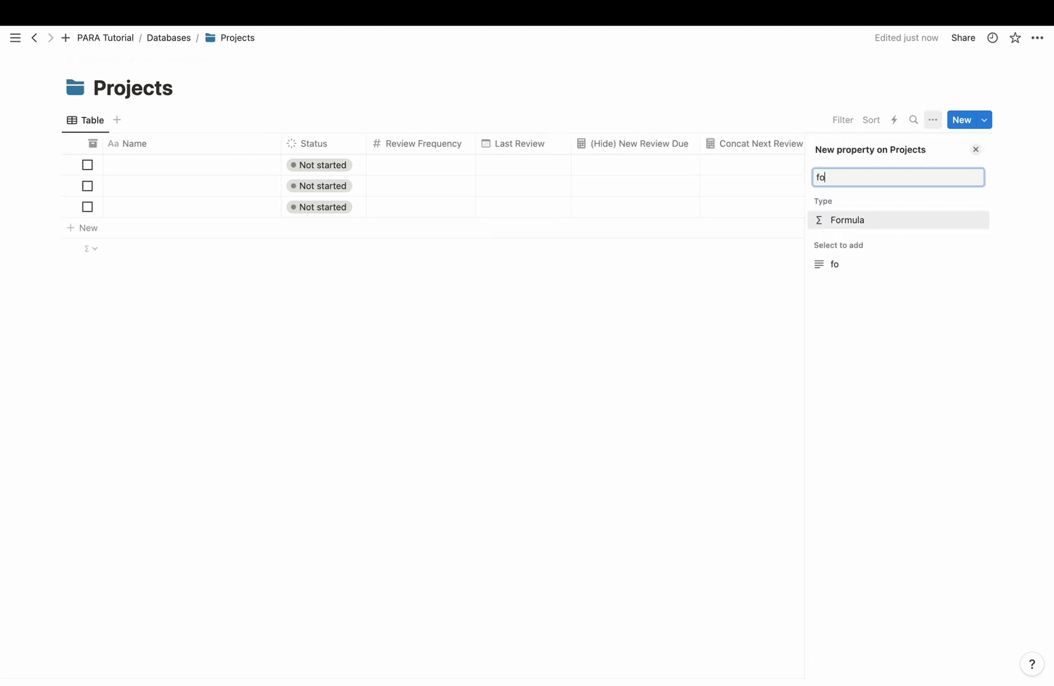
{"action": "key", "text": "Return"}
{"action": "type", "text": "Next Re"}
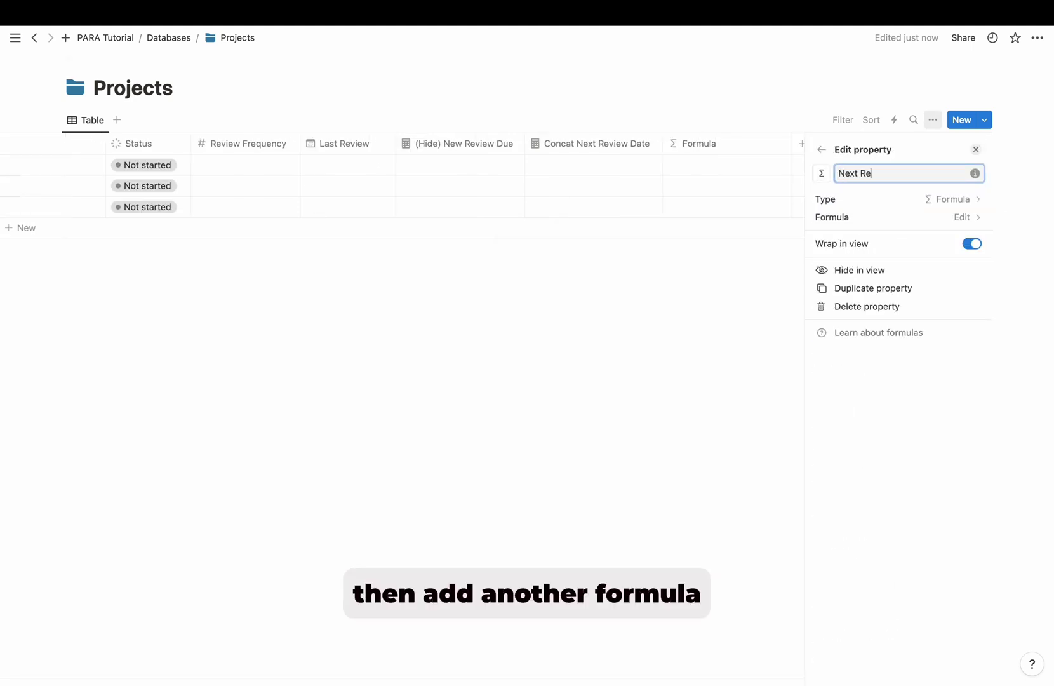
{"action": "type", "text": "view Check"}
Define Next Review Check as (Hide) New Review Due < now() and give it the calculator icon
{"action": "left_click", "coordinate": [905, 217]}
{"action": "type", "text": "(Hide) New Review Due < now()"}
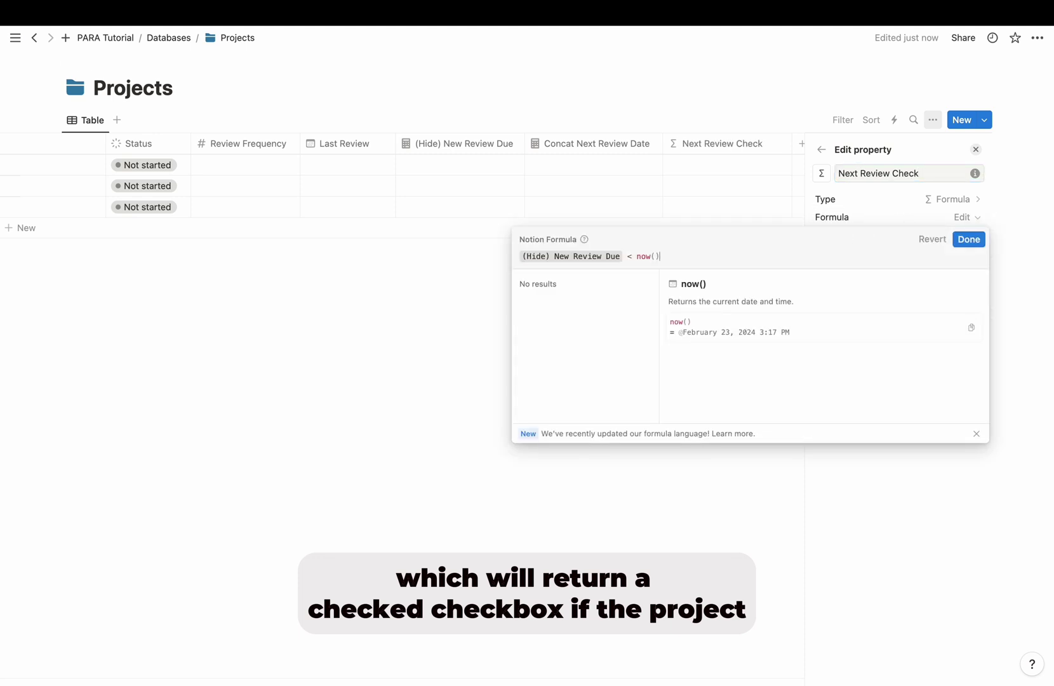
{"action": "left_click", "coordinate": [976, 246]}
{"action": "left_click", "coordinate": [822, 173]}
{"action": "left_click", "coordinate": [917, 173]}
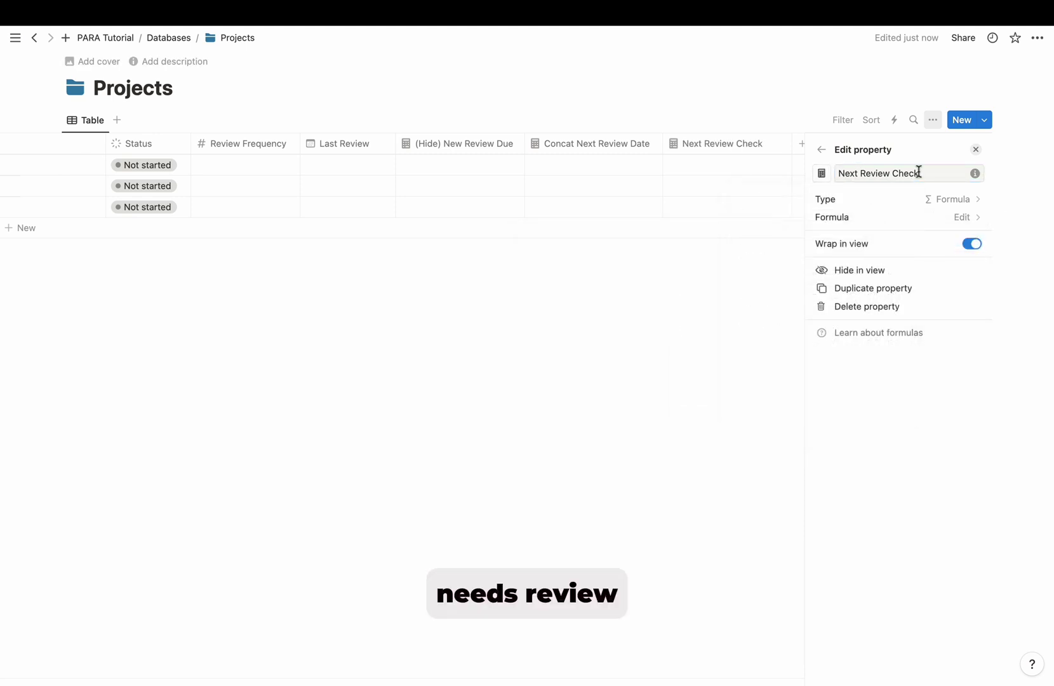
{"action": "left_click", "coordinate": [975, 149]}
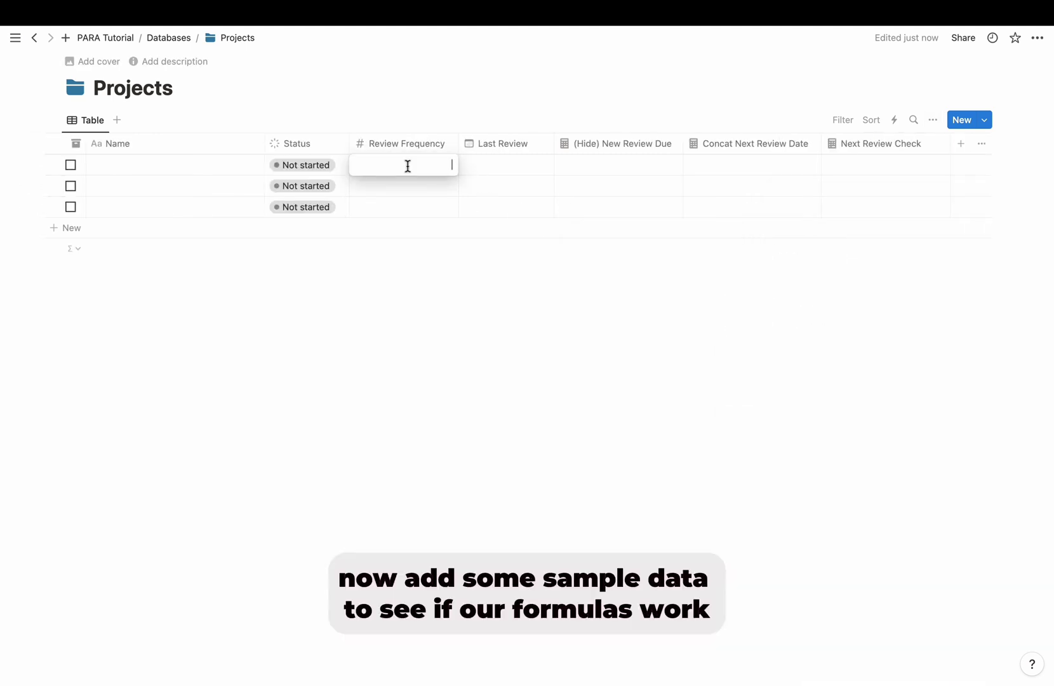
Test the first project with Review Frequency 5 and Last Review 23/02/2024, and change its Last Review to 18/02/2024
{"action": "left_click", "coordinate": [508, 175]}
{"action": "left_click", "coordinate": [587, 321]}
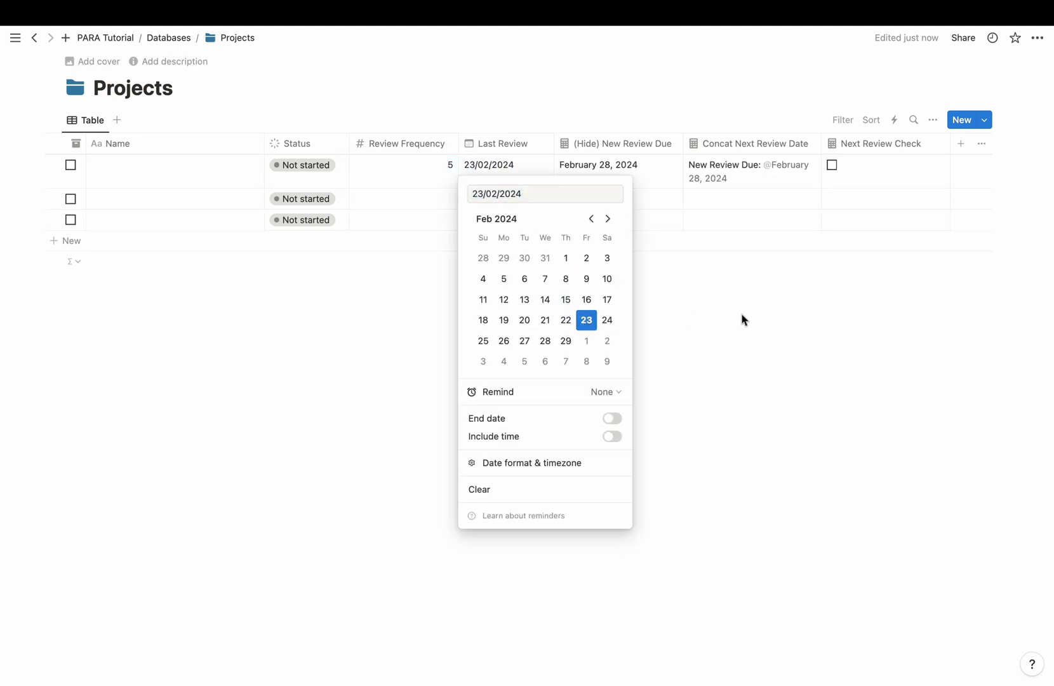
{"action": "key", "text": "Escape"}
{"action": "left_click", "coordinate": [501, 170]}
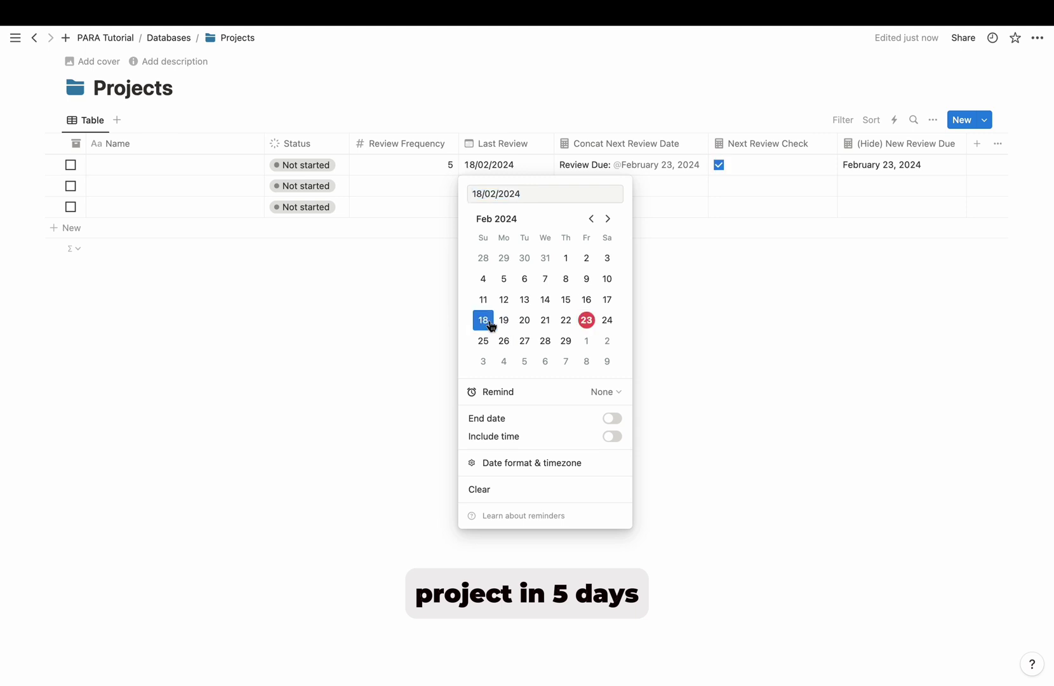
{"action": "key", "text": "Escape"}
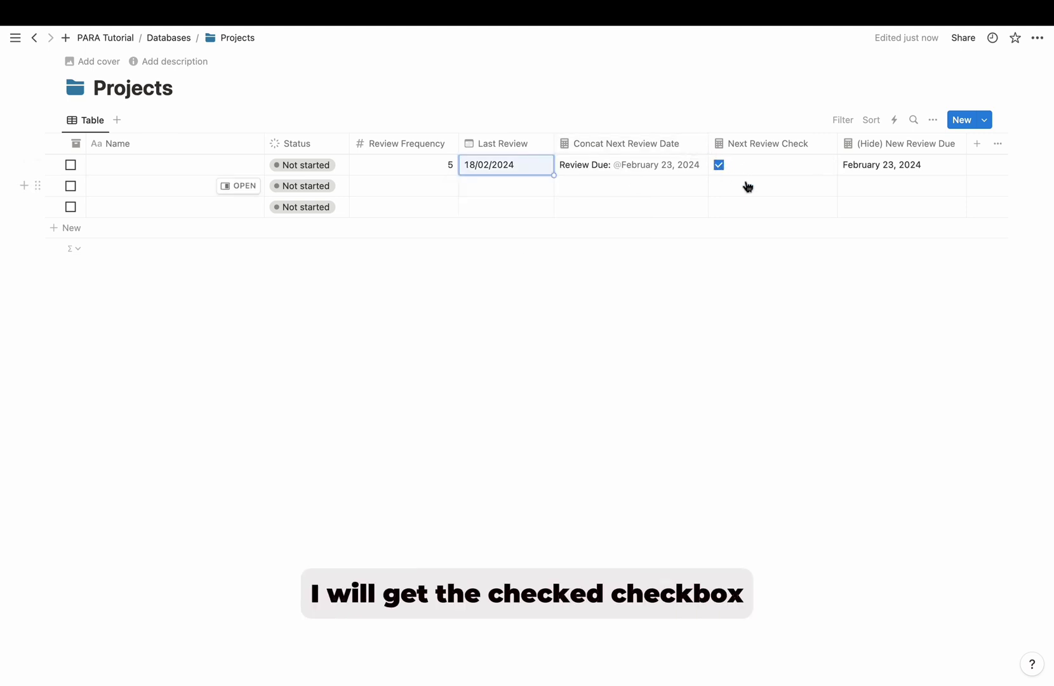
Create a full-page database named Resources on the Databases page and give it the blue bookmark icon
{"action": "left_click", "coordinate": [168, 38]}
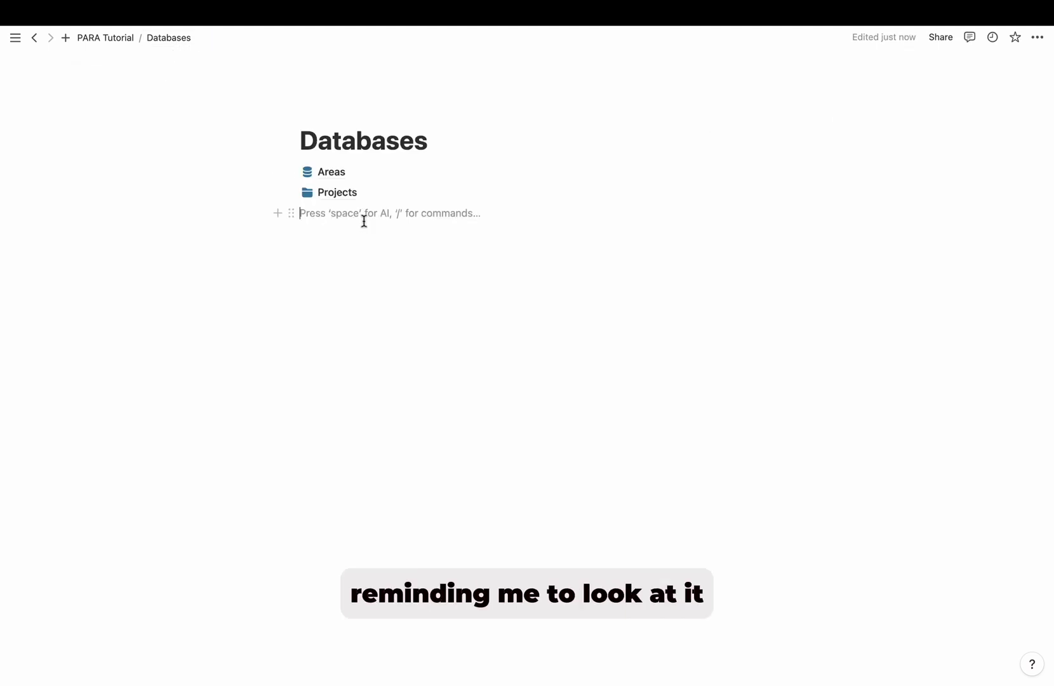
{"action": "type", "text": "/data"}
{"action": "key", "text": "Down"}
{"action": "key", "text": "Return"}
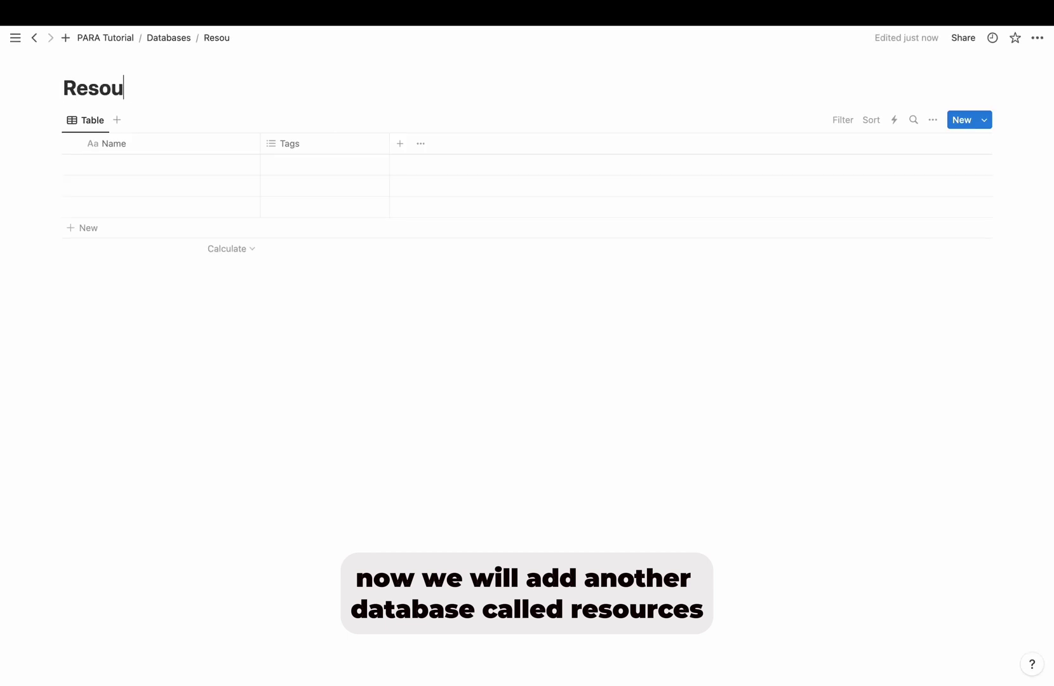
{"action": "left_click", "coordinate": [94, 61]}
{"action": "left_click", "coordinate": [66, 113]}
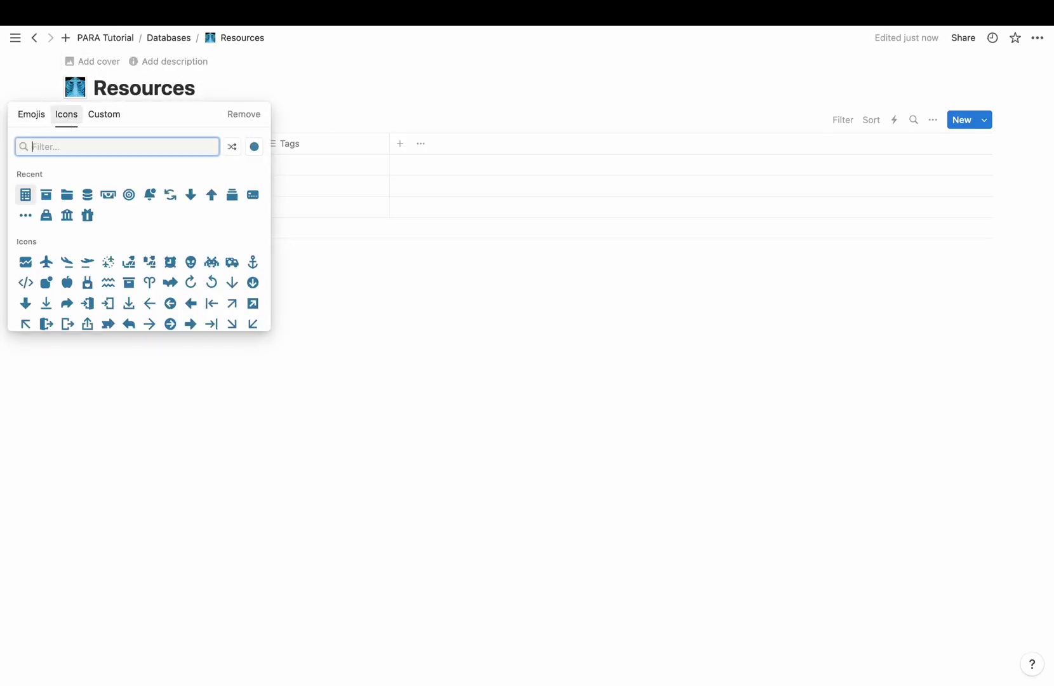
{"action": "left_click", "coordinate": [24, 193]}
Delete the default Tags property from the Resources database
{"action": "left_click", "coordinate": [290, 144]}
{"action": "left_click", "coordinate": [381, 353]}
{"action": "left_click", "coordinate": [483, 360]}
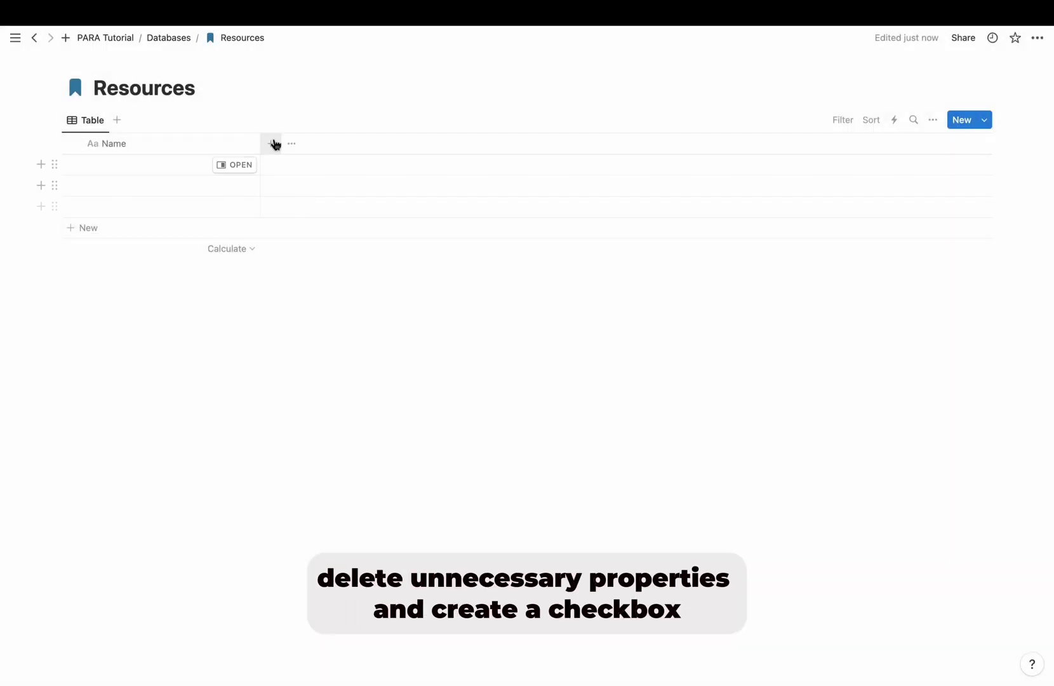
Add a checkbox property named Archive to Resources and give it the archive box icon
{"action": "left_click", "coordinate": [273, 144]}
{"action": "type", "text": "ch"}
{"action": "key", "text": "Return"}
{"action": "type", "text": "Arch"}
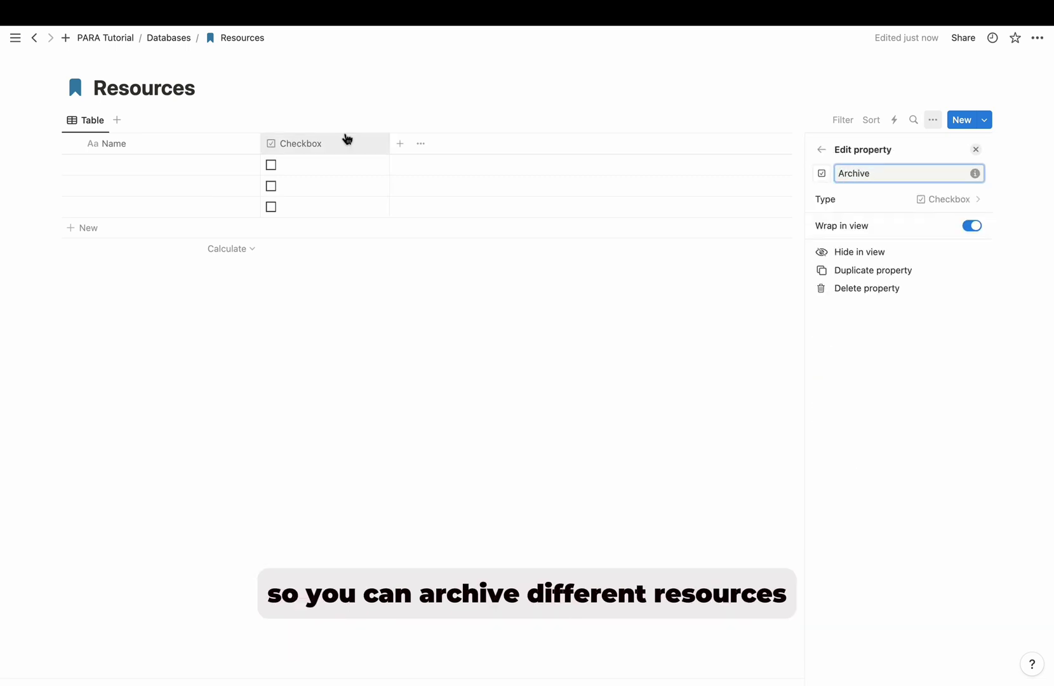
{"action": "left_click", "coordinate": [821, 173]}
{"action": "left_click", "coordinate": [812, 274]}
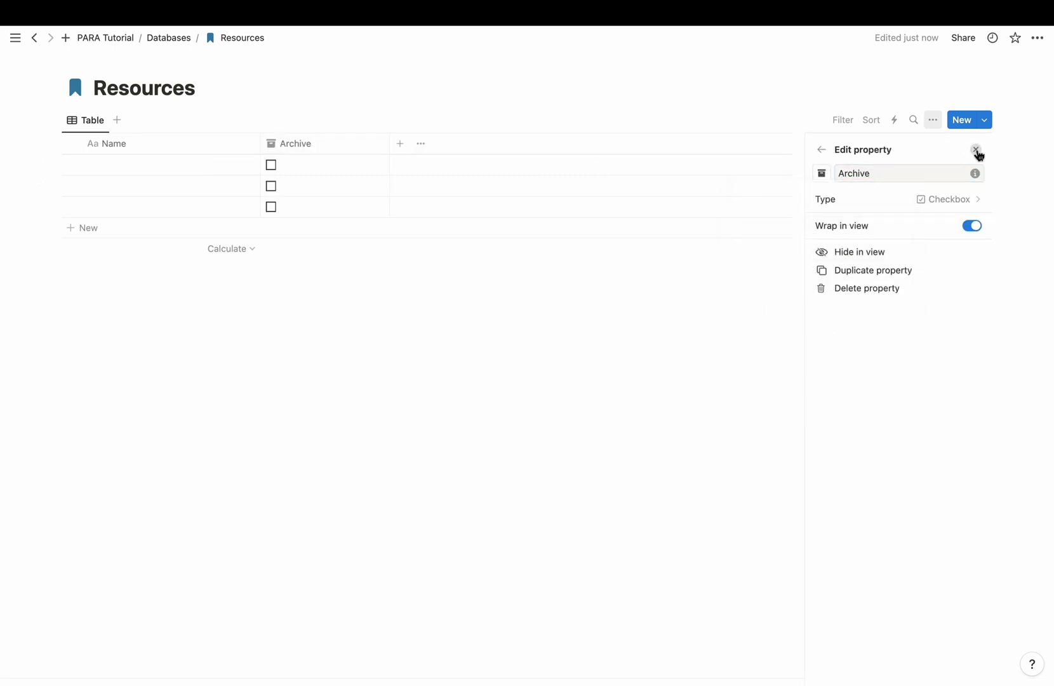
Add a Status property to the Resources database
{"action": "left_click", "coordinate": [293, 145]}
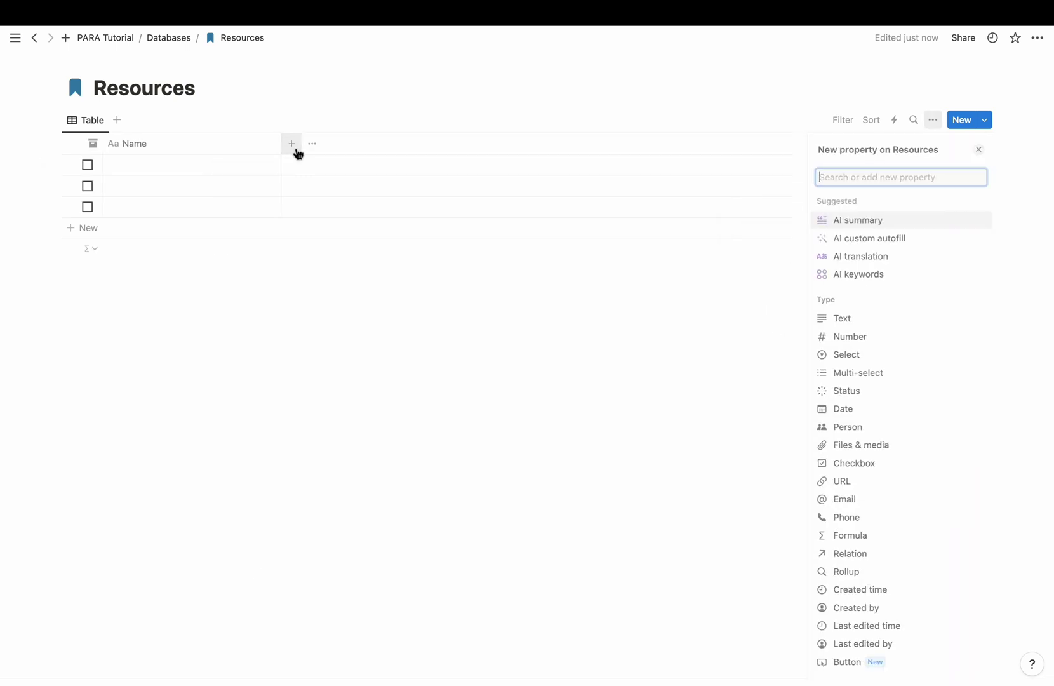
{"action": "type", "text": "sta"}
{"action": "key", "text": "Down"}
{"action": "key", "text": "Return"}
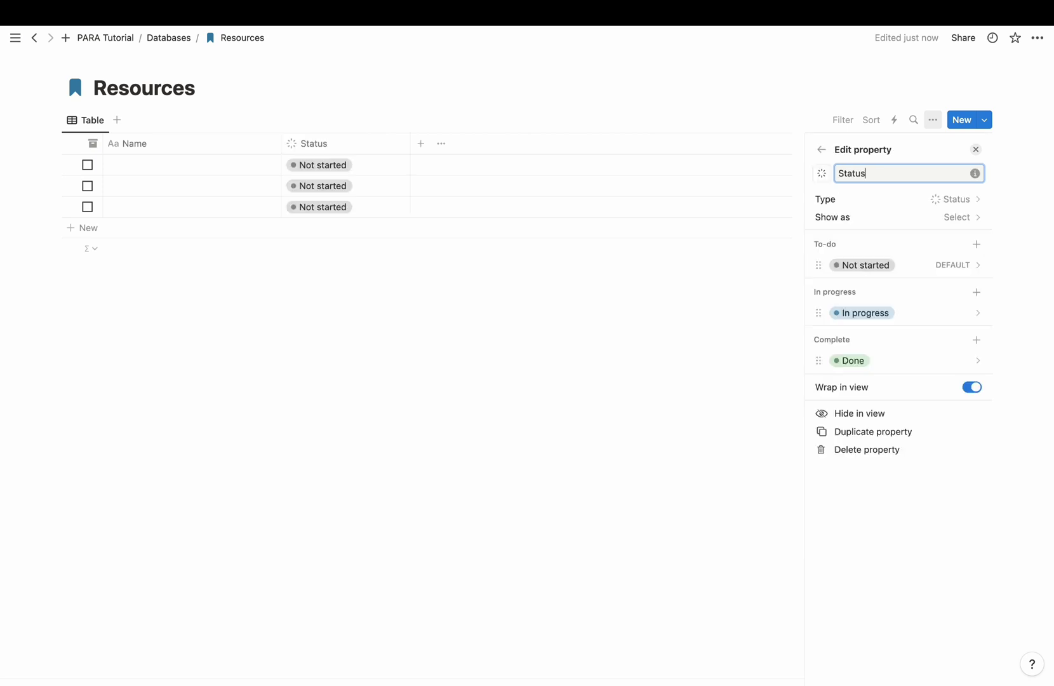
{"action": "key", "text": "Escape"}
Add a select property named Type to the Resources database
{"action": "left_click", "coordinate": [421, 144]}
{"action": "left_click", "coordinate": [887, 362]}
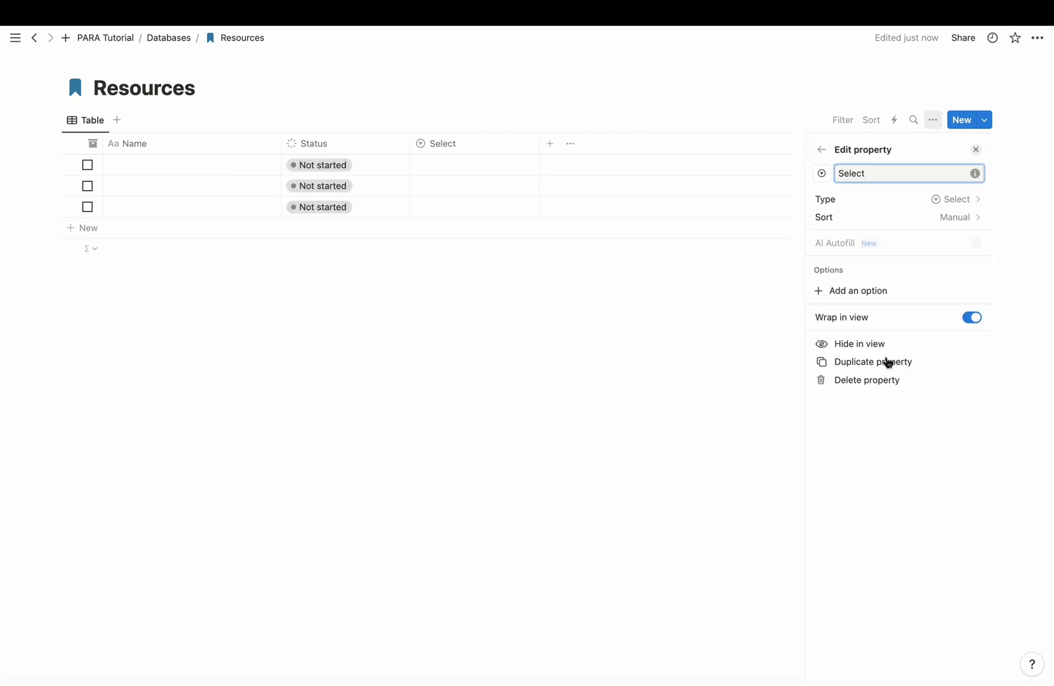
{"action": "type", "text": "Type"}
Add the options PDF, Article, Video, Course and Quote to the Type property
{"action": "left_click", "coordinate": [925, 291]}
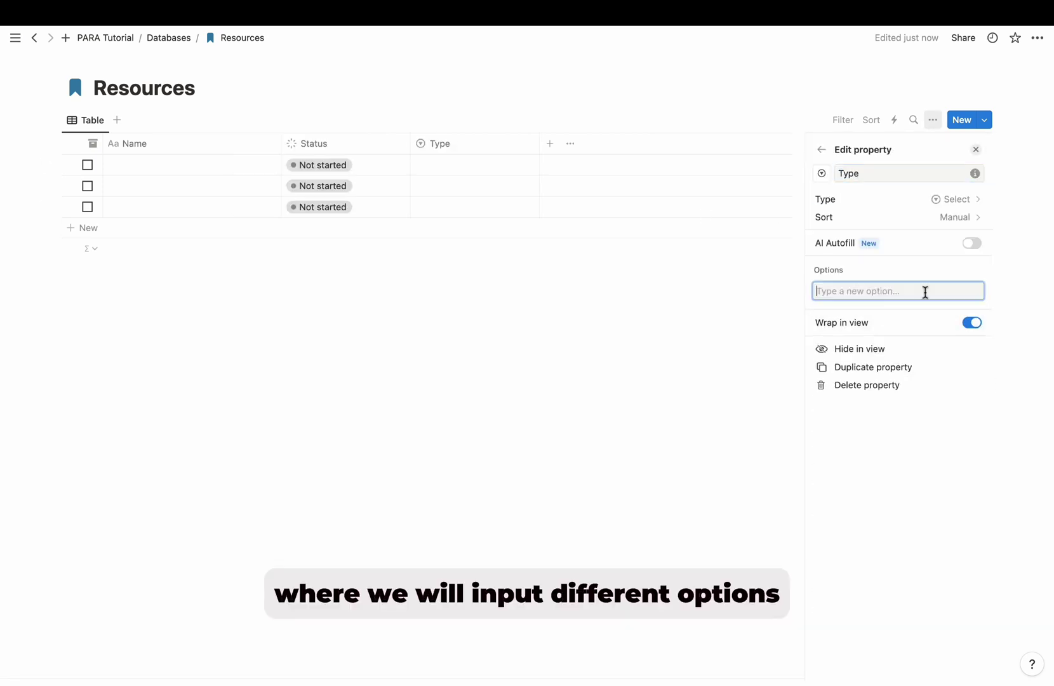
{"action": "type", "text": "PDF"}
{"action": "key", "text": "Return"}
{"action": "type", "text": "Article"}
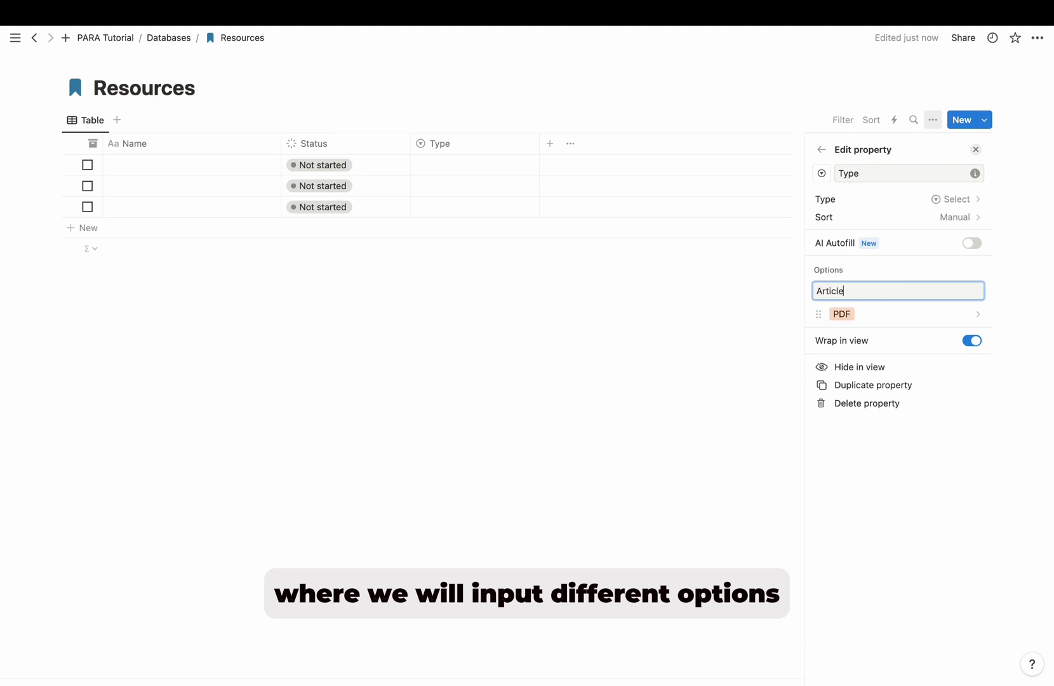
{"action": "key", "text": "Return"}
{"action": "type", "text": "Video"}
{"action": "key", "text": "Return"}
{"action": "type", "text": "Course"}
{"action": "key", "text": "Return"}
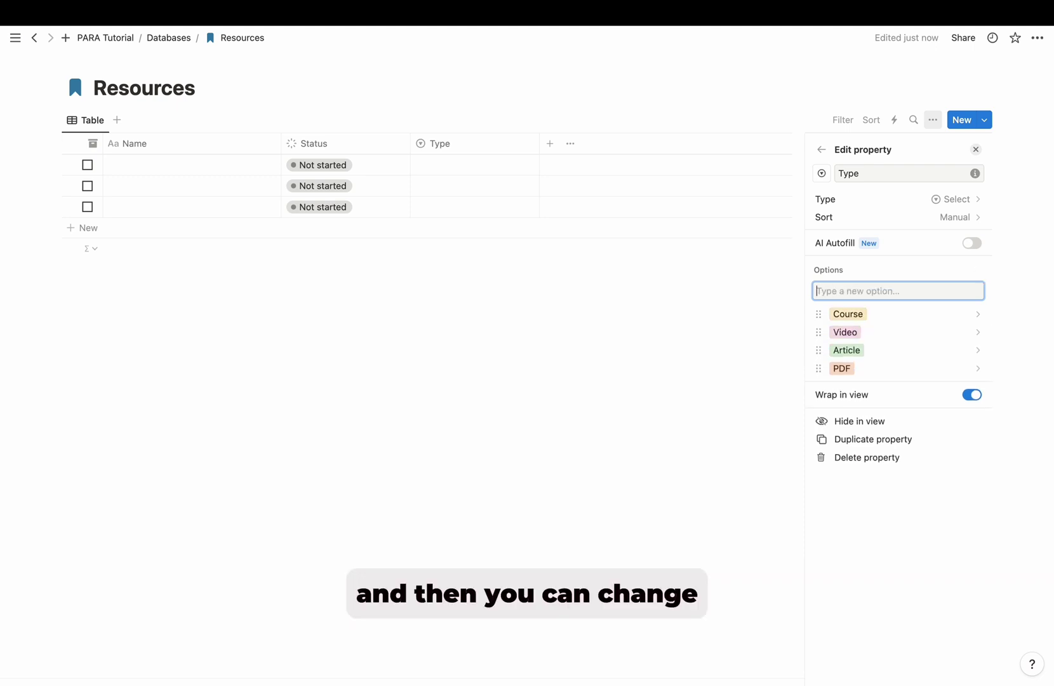
{"action": "type", "text": "Quote"}
{"action": "key", "text": "Return"}
Recolor the Course, Video, Article and PDF options of the Type property to light gray, matching Quote
{"action": "left_click", "coordinate": [851, 313]}
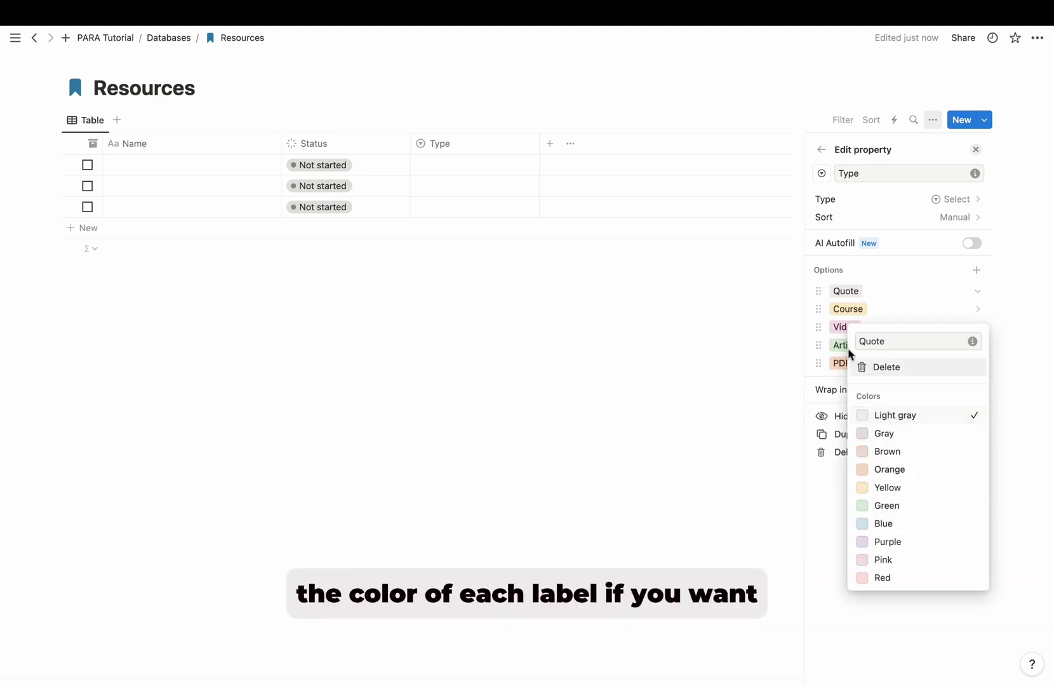
{"action": "left_click", "coordinate": [848, 309]}
{"action": "left_click", "coordinate": [872, 427]}
{"action": "left_click", "coordinate": [845, 327]}
{"action": "left_click", "coordinate": [871, 426]}
{"action": "left_click", "coordinate": [847, 345]}
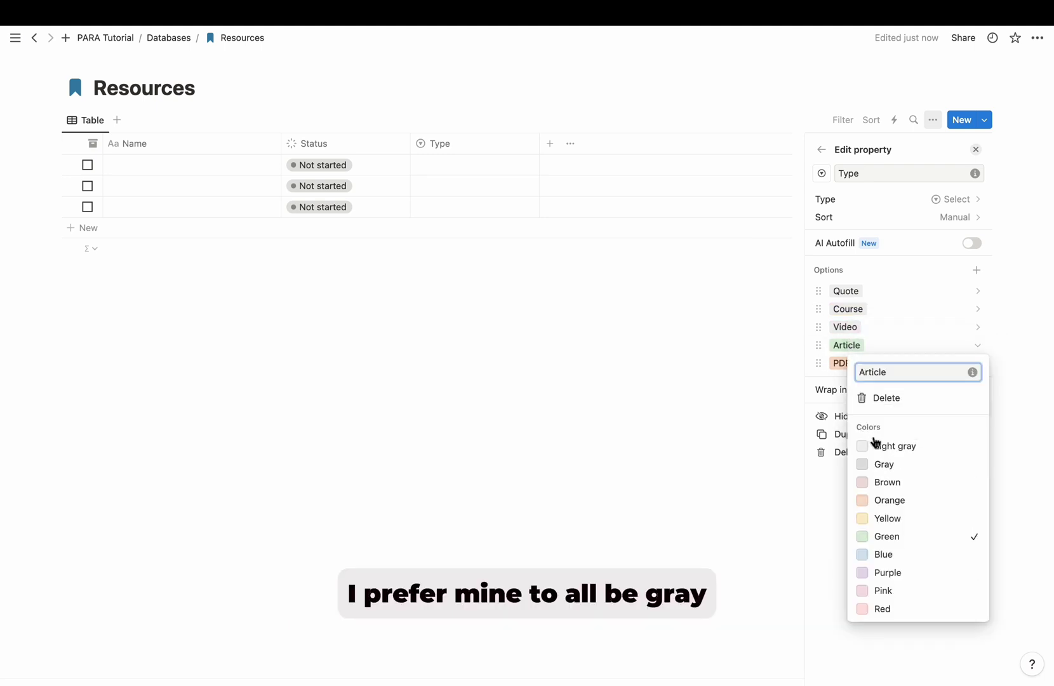
{"action": "left_click", "coordinate": [875, 446]}
{"action": "left_click", "coordinate": [825, 363]}
{"action": "left_click", "coordinate": [875, 462]}
{"action": "key", "text": "Escape"}
{"action": "key", "text": "Escape"}
Add a URL property named Website to the Resources database
{"action": "left_click", "coordinate": [525, 143]}
{"action": "type", "text": "url"}
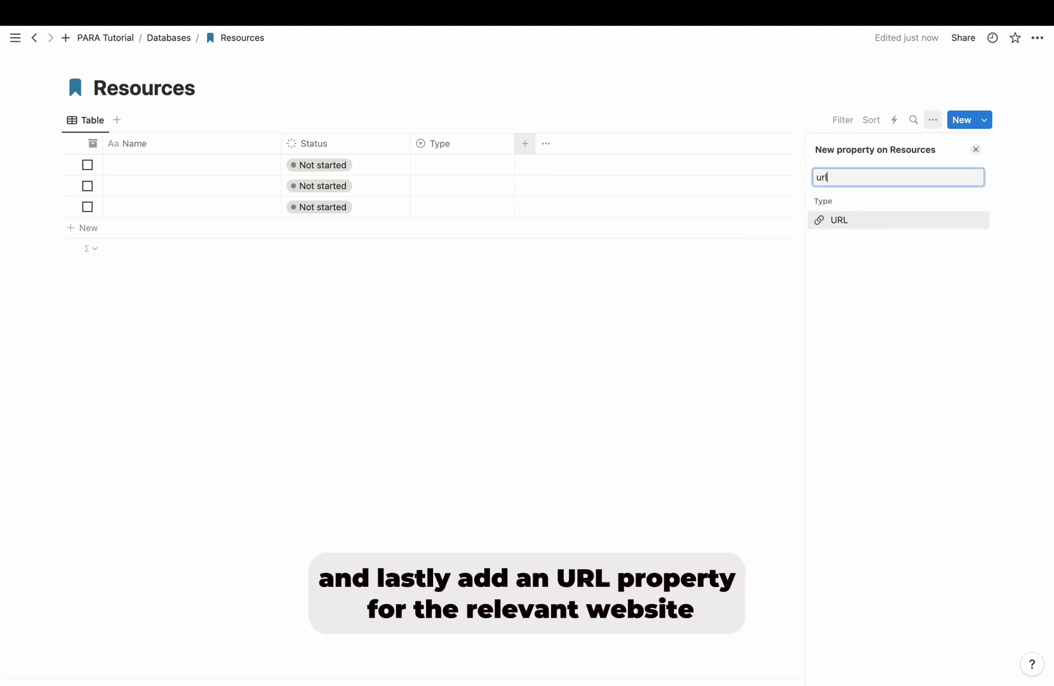
{"action": "key", "text": "Return"}
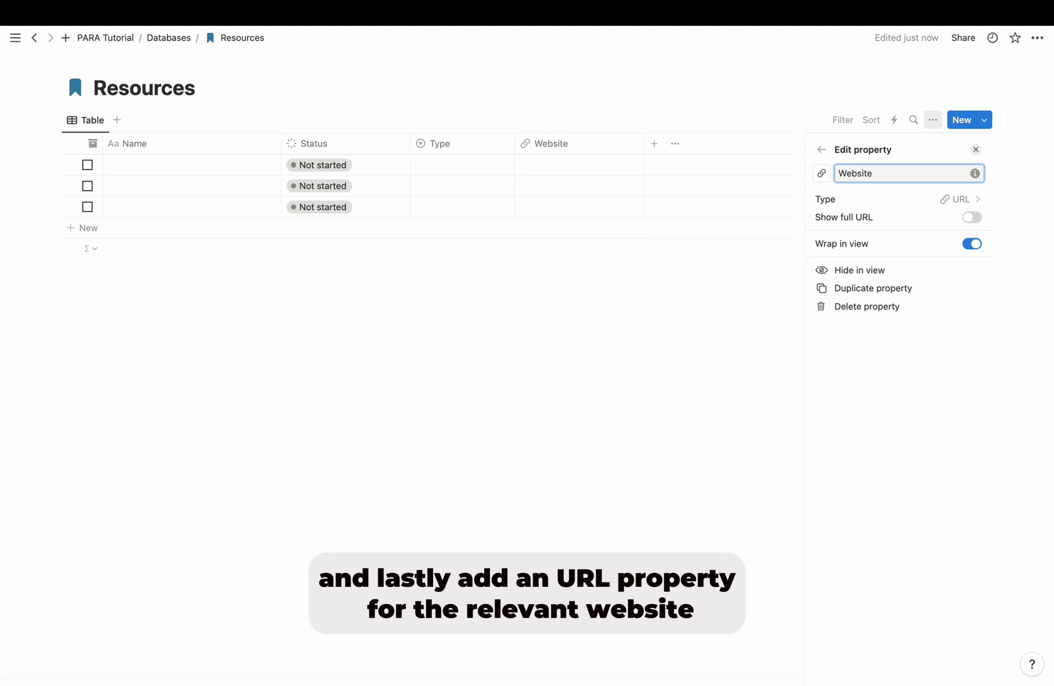
{"action": "left_click", "coordinate": [974, 151]}
{"action": "left_click", "coordinate": [769, 374]}
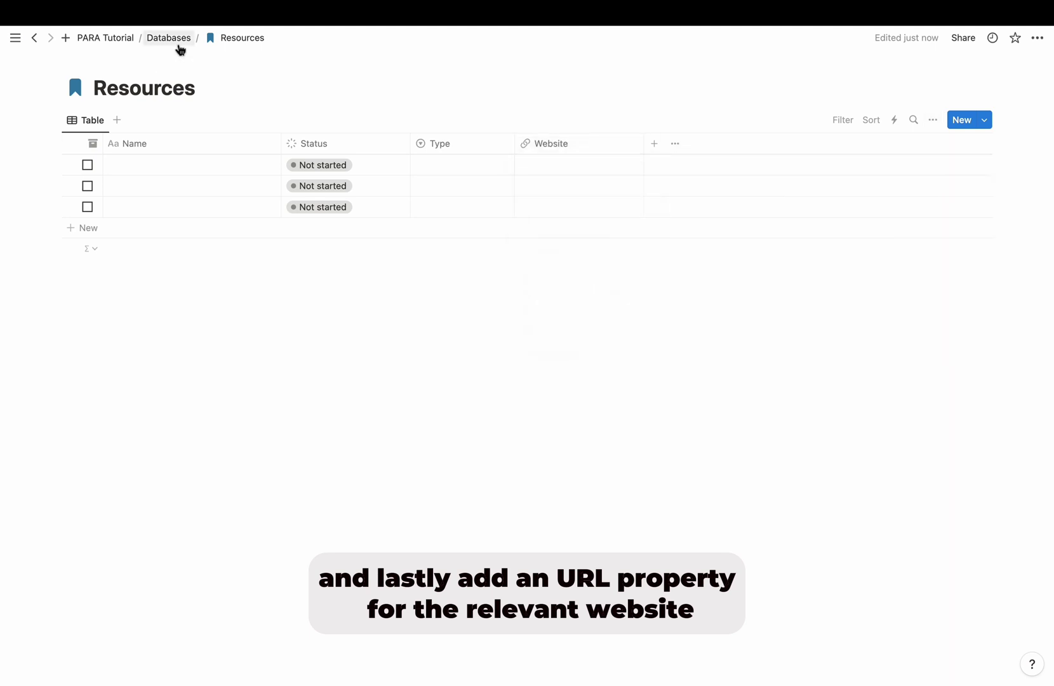
Create a full-page database named Tasks on the Databases page and give it the blue circled checkmark icon
{"action": "left_click", "coordinate": [177, 43]}
{"action": "type", "text": "/data"}
{"action": "key", "text": "Down"}
{"action": "key", "text": "Return"}
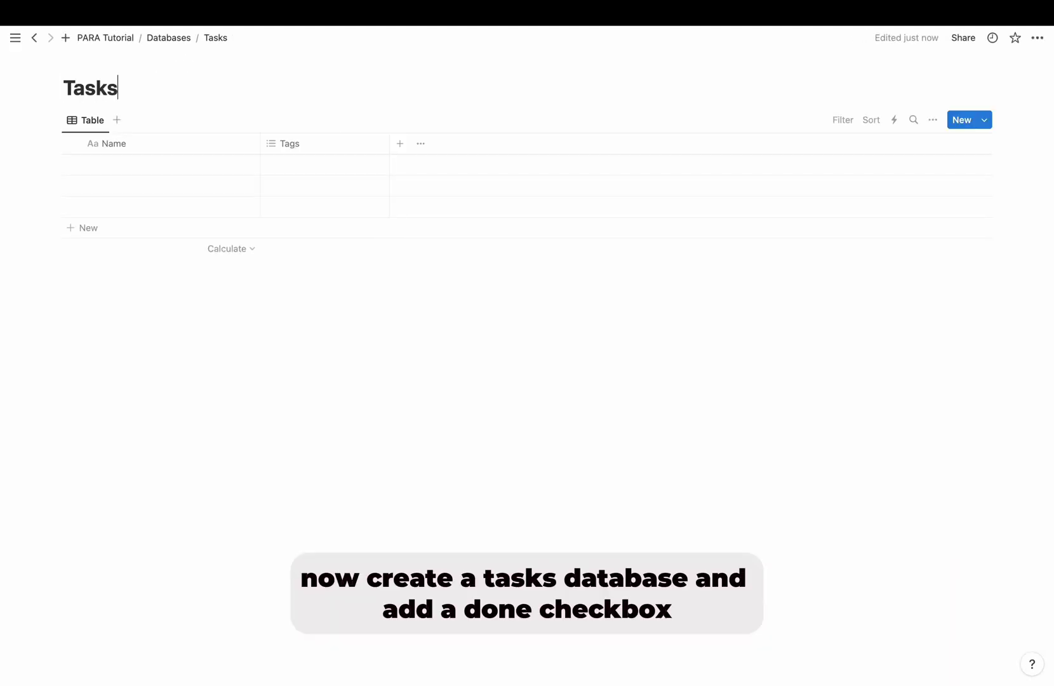
{"action": "left_click", "coordinate": [96, 70]}
{"action": "type", "text": "check"}
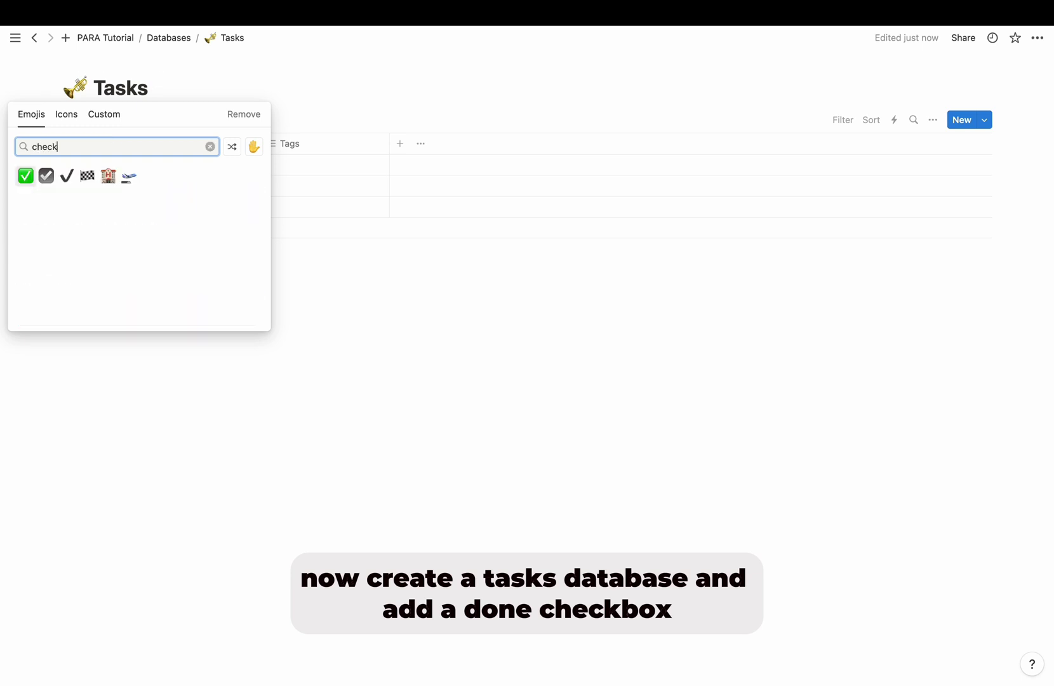
{"action": "left_click", "coordinate": [69, 117]}
{"action": "left_click", "coordinate": [108, 176]}
Delete the default Tags property from the Tasks database
{"action": "left_click", "coordinate": [290, 143]}
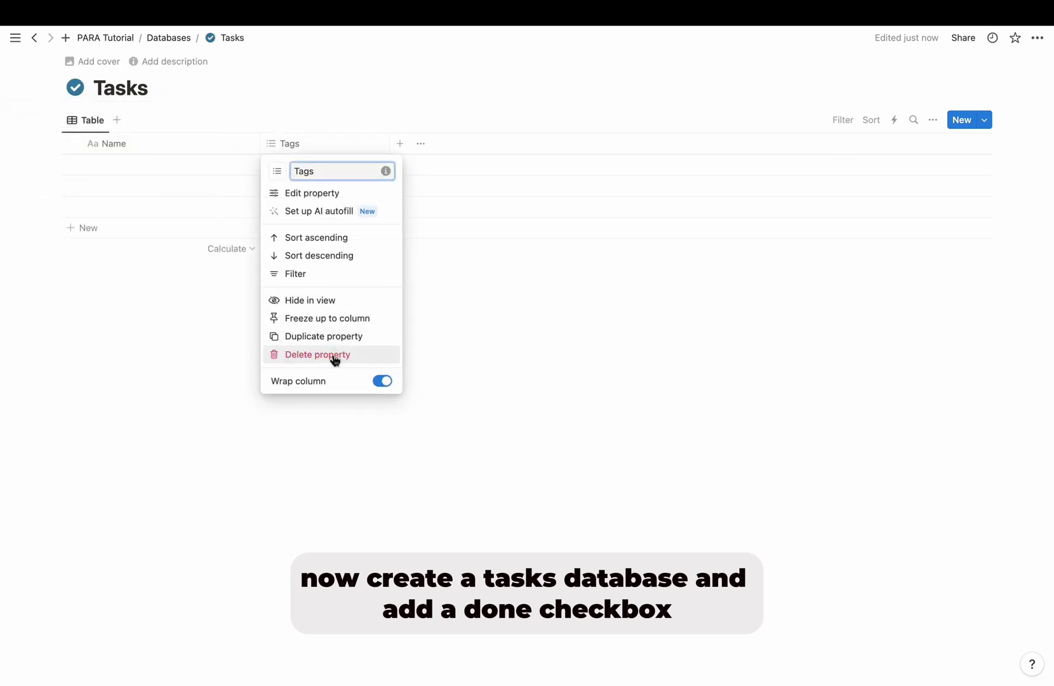
{"action": "left_click", "coordinate": [334, 353]}
{"action": "left_click", "coordinate": [445, 354]}
Add a checkbox property named Done to the Tasks database
{"action": "left_click", "coordinate": [274, 145]}
{"action": "type", "text": "ch"}
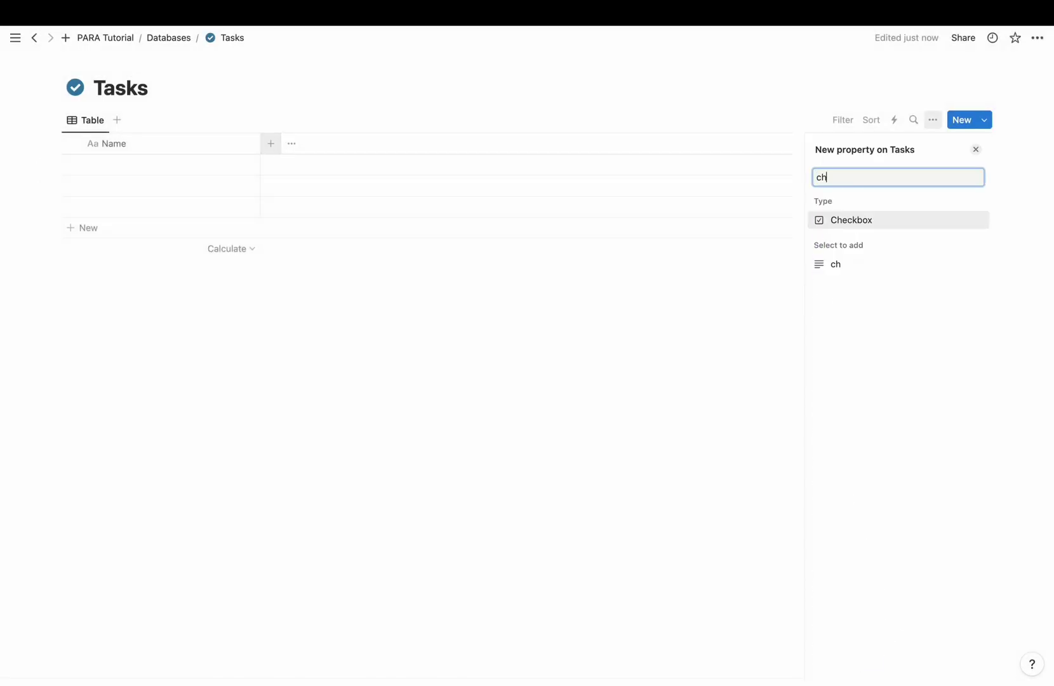
{"action": "key", "text": "Return"}
{"action": "type", "text": "Done"}
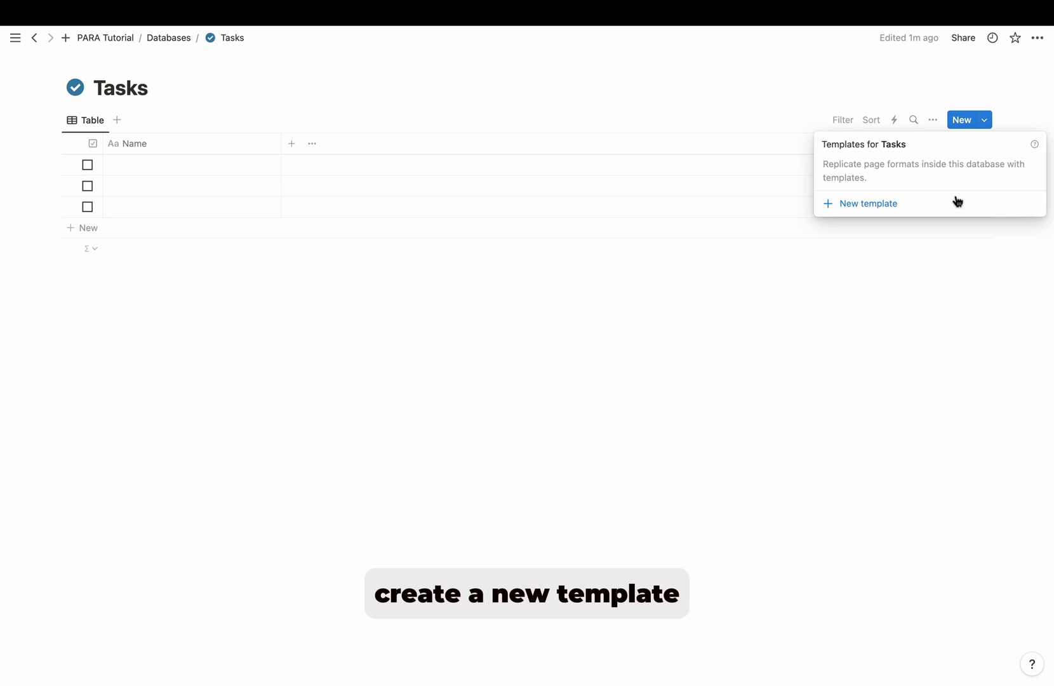
Create a template named New Task in the Tasks database and give it the blue circled checkmark icon
{"action": "left_click", "coordinate": [955, 200]}
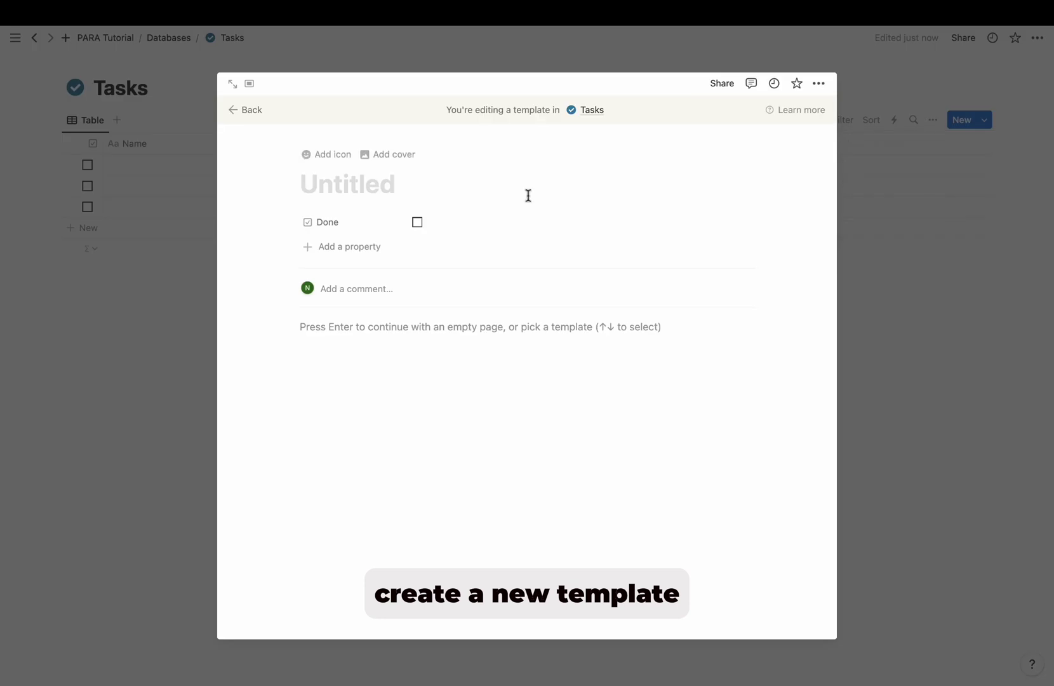
{"action": "type", "text": "New Task"}
{"action": "left_click", "coordinate": [322, 158]}
{"action": "left_click", "coordinate": [327, 214]}
{"action": "left_click", "coordinate": [252, 251]}
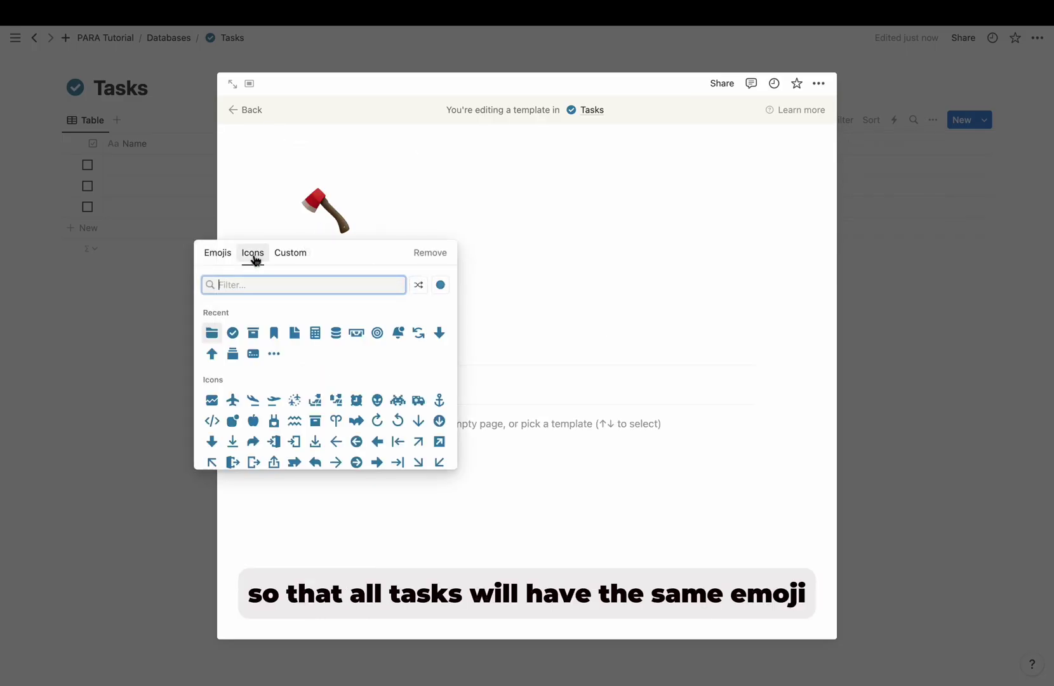
{"action": "left_click", "coordinate": [211, 333]}
{"action": "left_click", "coordinate": [191, 299]}
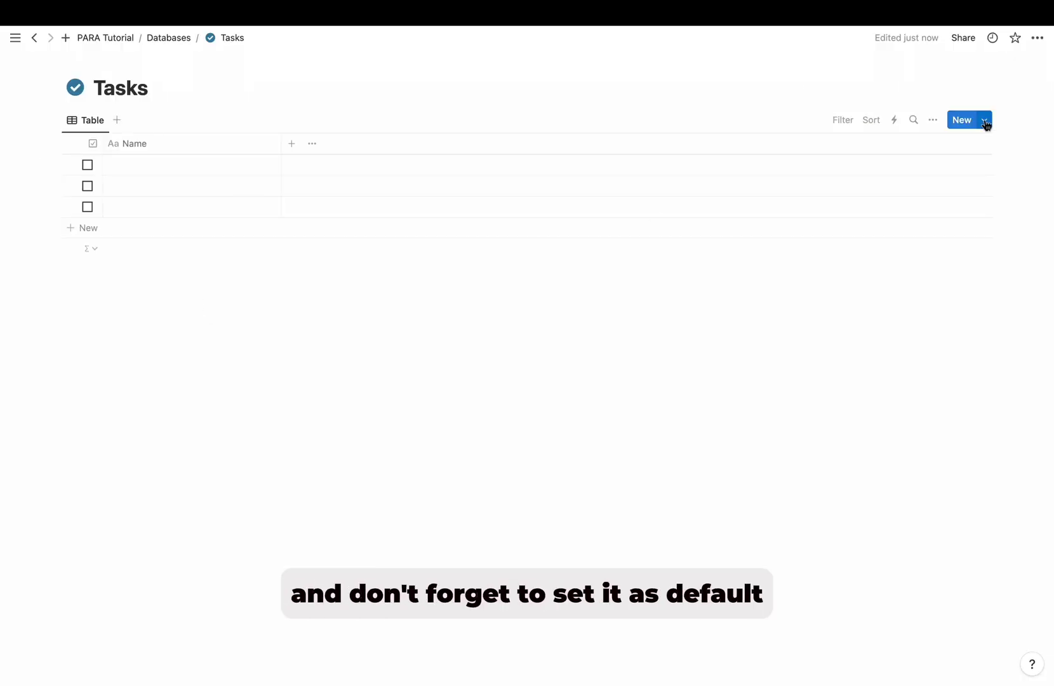
Set the New Task template as the default for all views in Tasks
{"action": "left_click", "coordinate": [984, 120]}
{"action": "left_click", "coordinate": [1030, 167]}
{"action": "left_click", "coordinate": [940, 147]}
{"action": "left_click", "coordinate": [603, 356]}
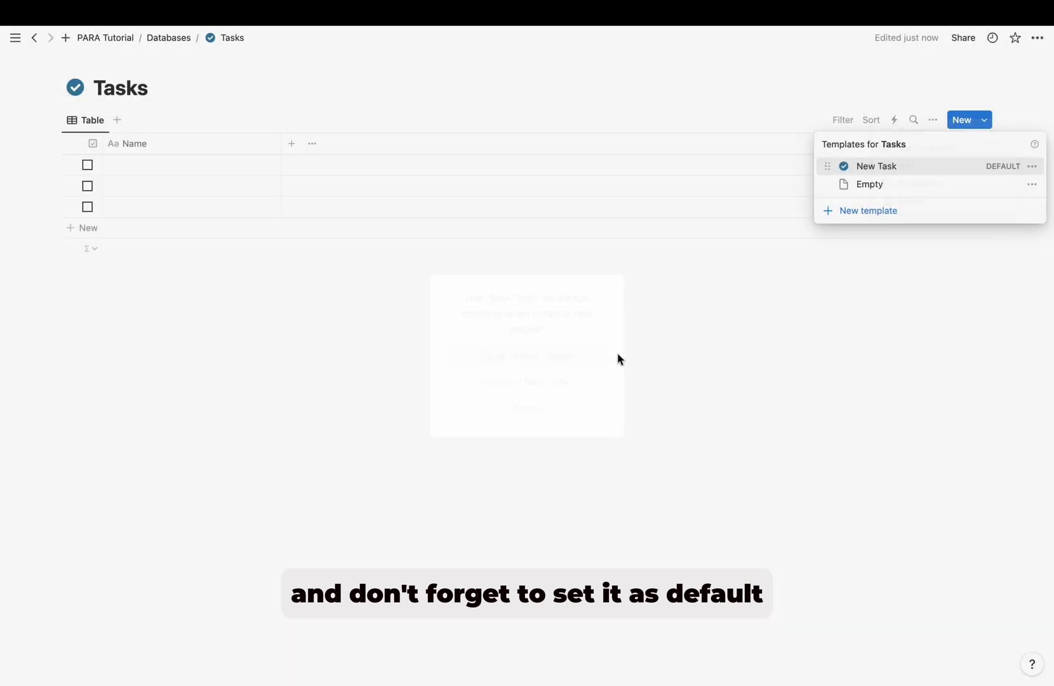
Create a Resources template named New Resource with the blue bookmark icon and move its Archive property below Website
{"action": "left_click", "coordinate": [168, 37]}
{"action": "left_click", "coordinate": [333, 211]}
{"action": "left_click", "coordinate": [982, 124]}
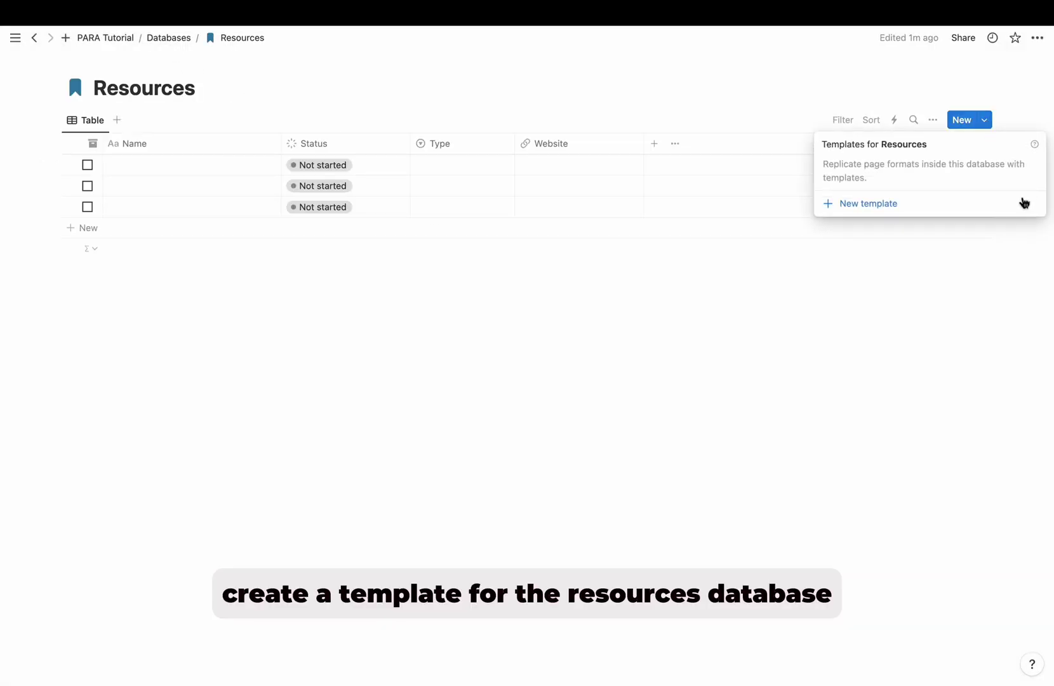
{"action": "left_click", "coordinate": [1021, 203]}
{"action": "type", "text": "New Resource"}
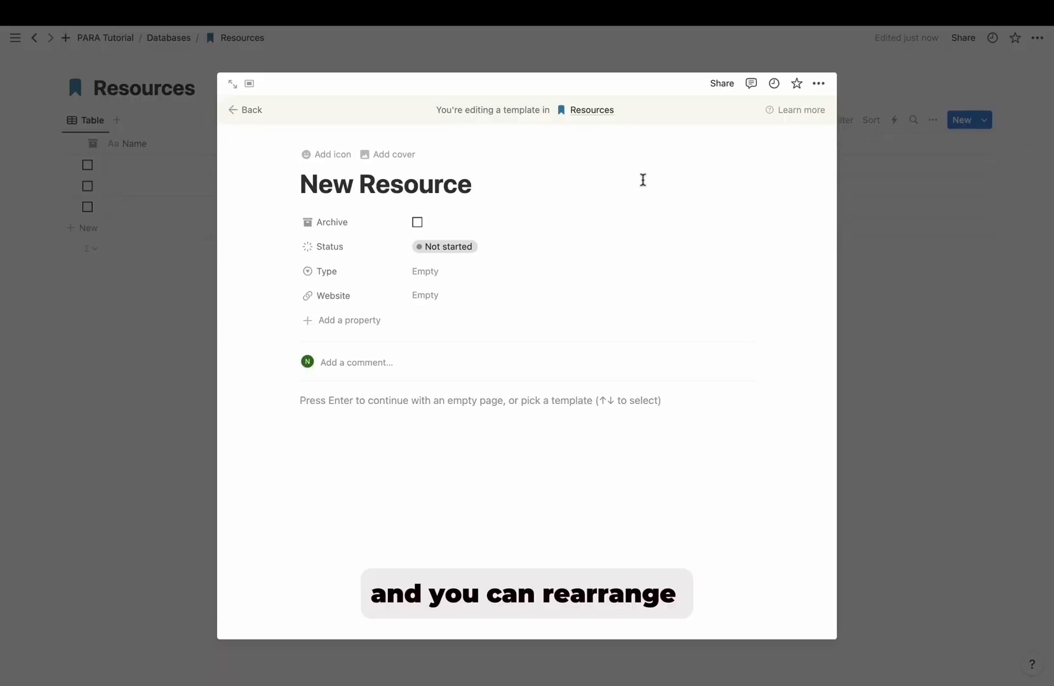
{"action": "left_click", "coordinate": [340, 165]}
{"action": "left_click", "coordinate": [252, 251]}
{"action": "left_click", "coordinate": [273, 331]}
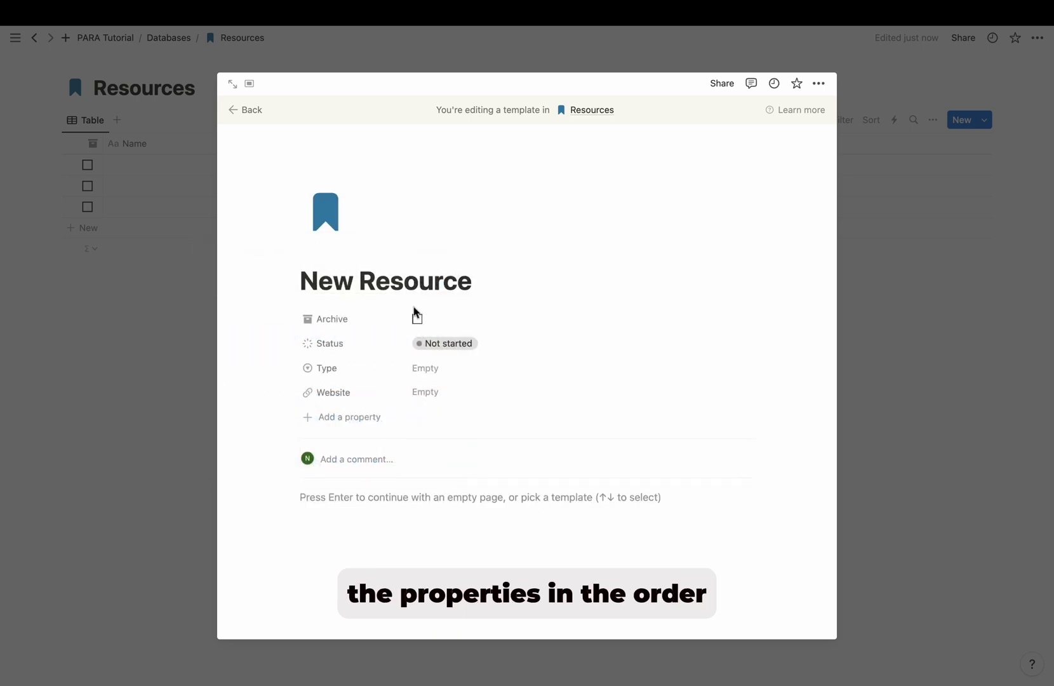
{"action": "left_click_drag", "start_coordinate": [289, 322], "coordinate": [294, 400]}
{"action": "left_click", "coordinate": [183, 363]}
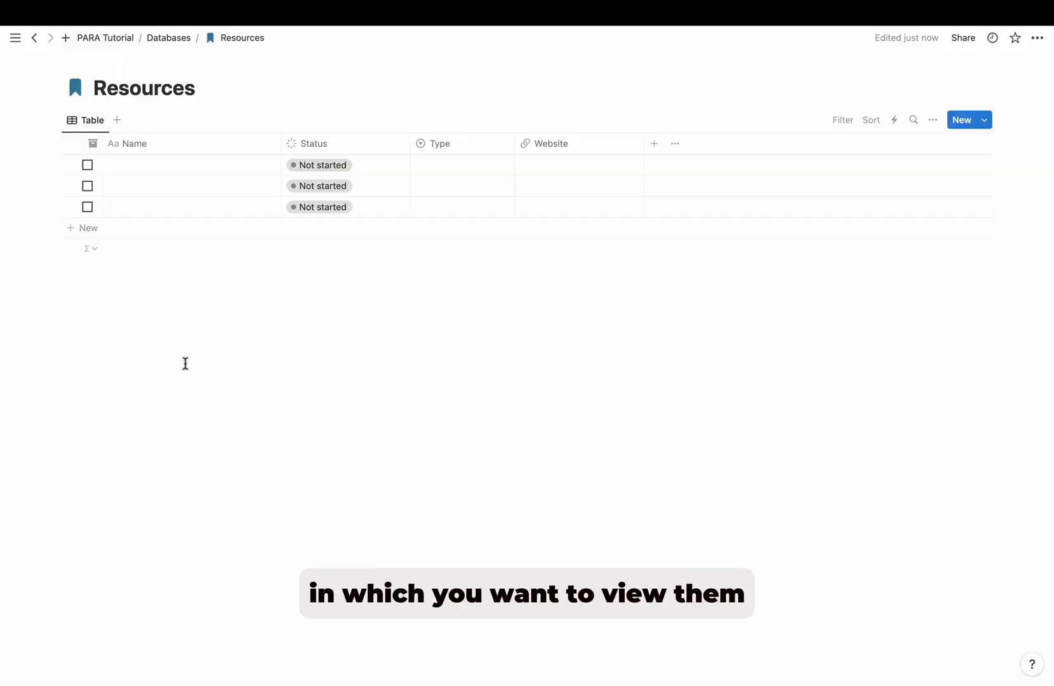
Set the New Resource template as the default for all views in Resources
{"action": "left_click", "coordinate": [986, 121]}
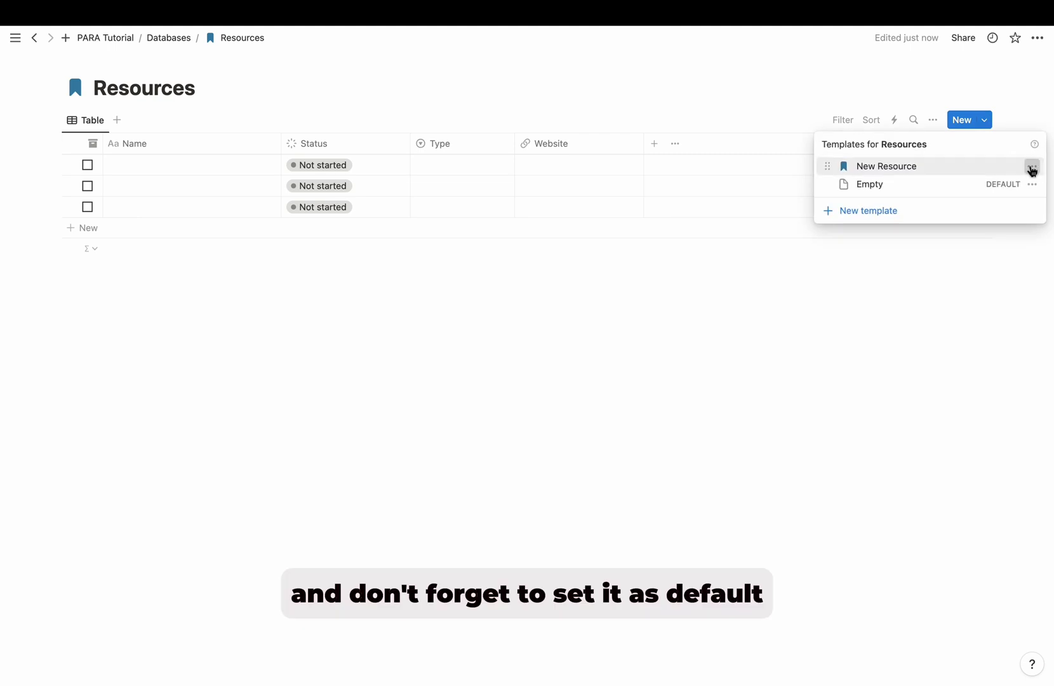
{"action": "left_click", "coordinate": [1032, 166]}
{"action": "left_click", "coordinate": [1000, 148]}
{"action": "left_click", "coordinate": [600, 355]}
{"action": "left_click", "coordinate": [366, 276]}
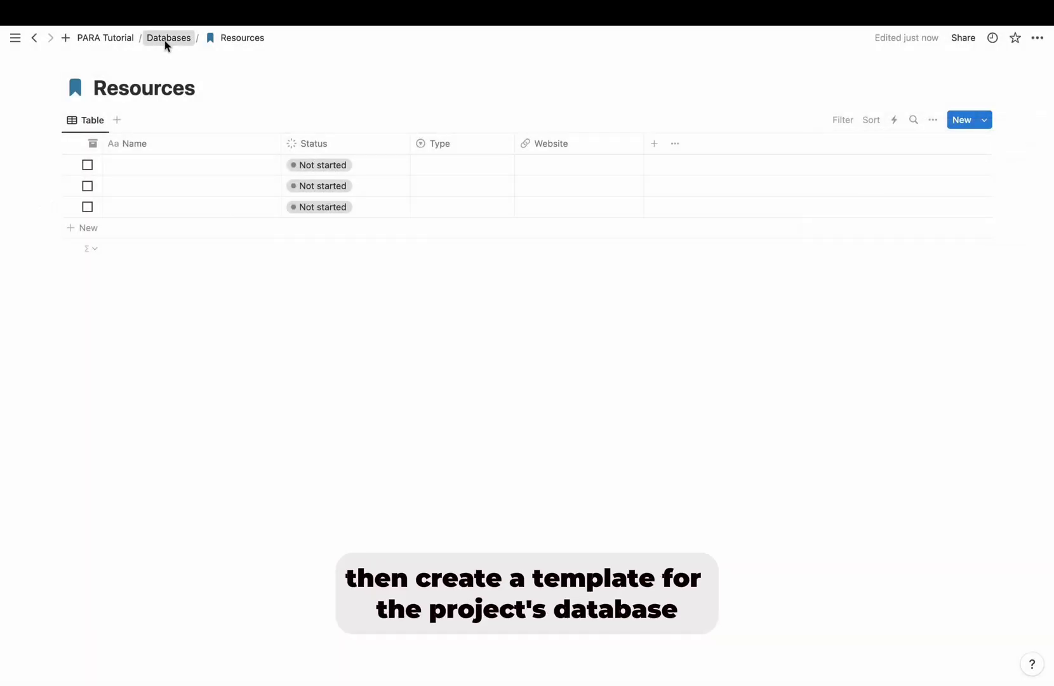
Create a template named New Project in the Projects database and give it the blue folder icon
{"action": "left_click", "coordinate": [166, 38]}
{"action": "left_click", "coordinate": [355, 198]}
{"action": "left_click", "coordinate": [984, 119]}
{"action": "left_click", "coordinate": [1031, 166]}
{"action": "left_click", "coordinate": [963, 165]}
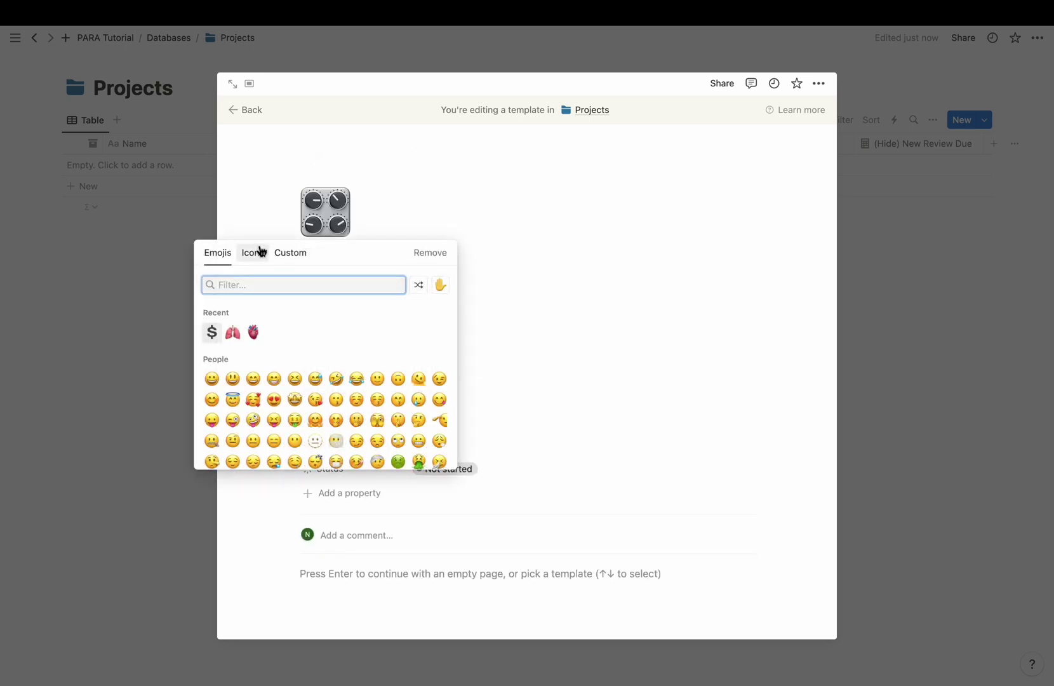
{"action": "left_click", "coordinate": [257, 247]}
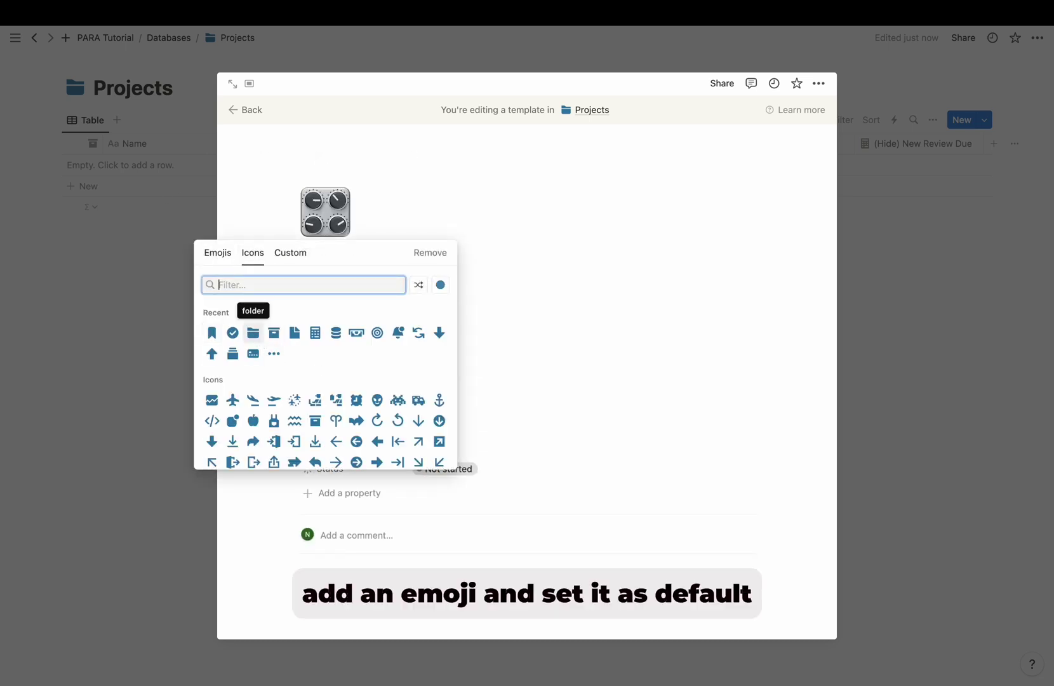
{"action": "left_click", "coordinate": [252, 331]}
Move the (Hide) New Review Due property to the end of the New Project template and set it to always hide
{"action": "left_click_drag", "start_coordinate": [290, 311], "coordinate": [294, 435]}
{"action": "left_click", "coordinate": [294, 435]}
{"action": "mouse_move", "coordinate": [360, 501]}
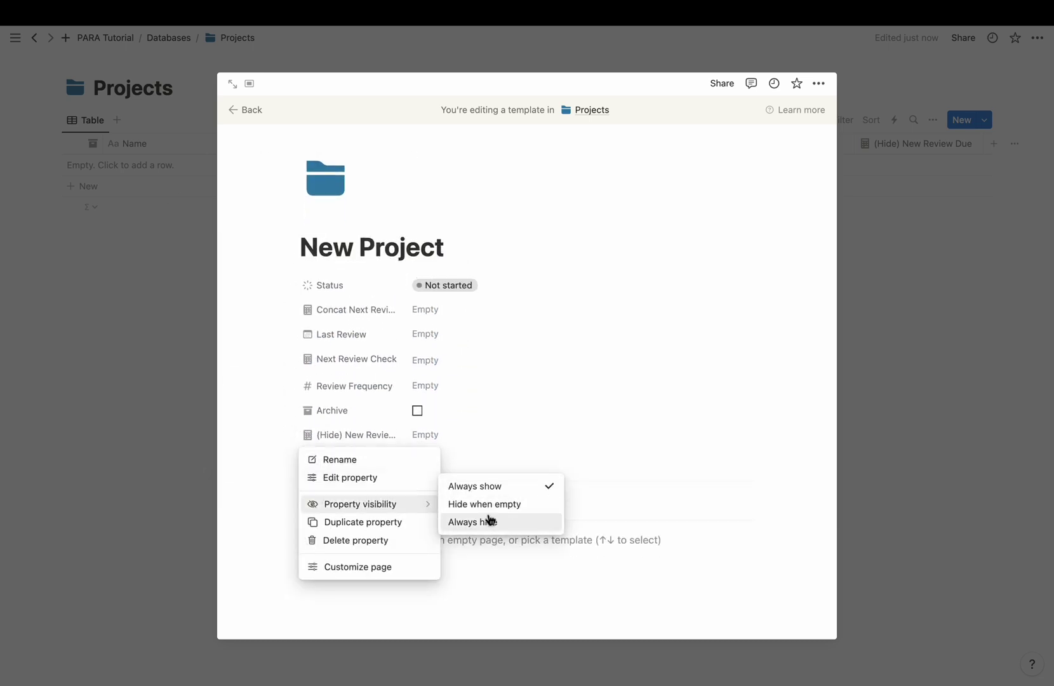
{"action": "left_click", "coordinate": [486, 520]}
Order the template's properties as Status, Review Frequency, Last Review, Concat Next Review Date, Archive, and always hide Next Review Check
{"action": "left_click_drag", "start_coordinate": [291, 385], "coordinate": [291, 339]}
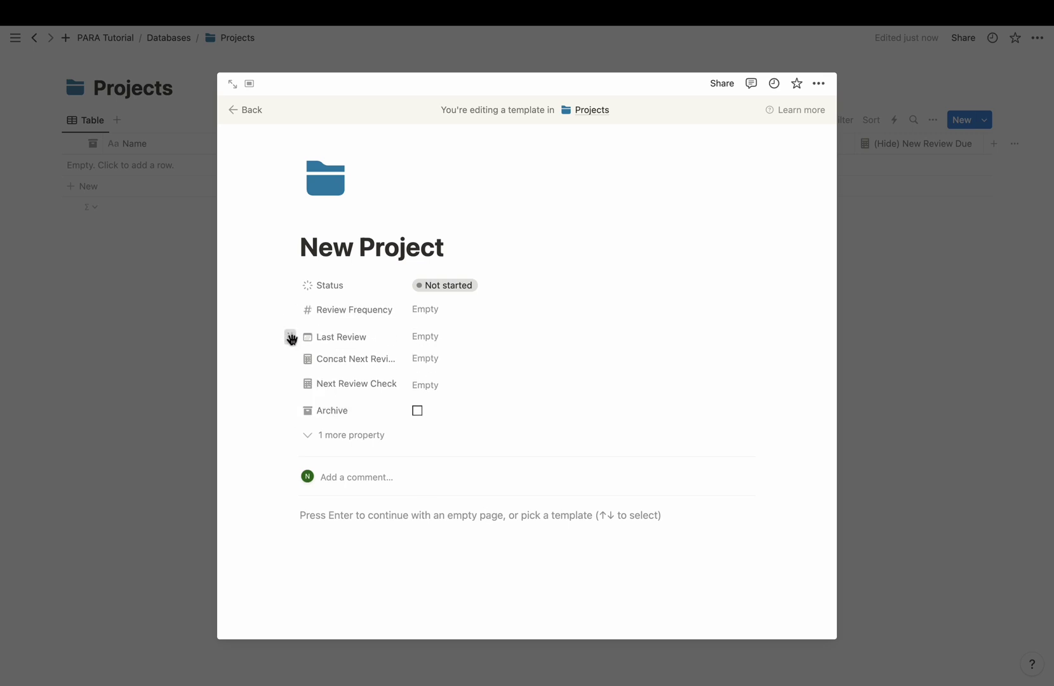
{"action": "left_click_drag", "start_coordinate": [290, 385], "coordinate": [291, 410]}
{"action": "left_click", "coordinate": [291, 410]}
{"action": "mouse_move", "coordinate": [365, 475]}
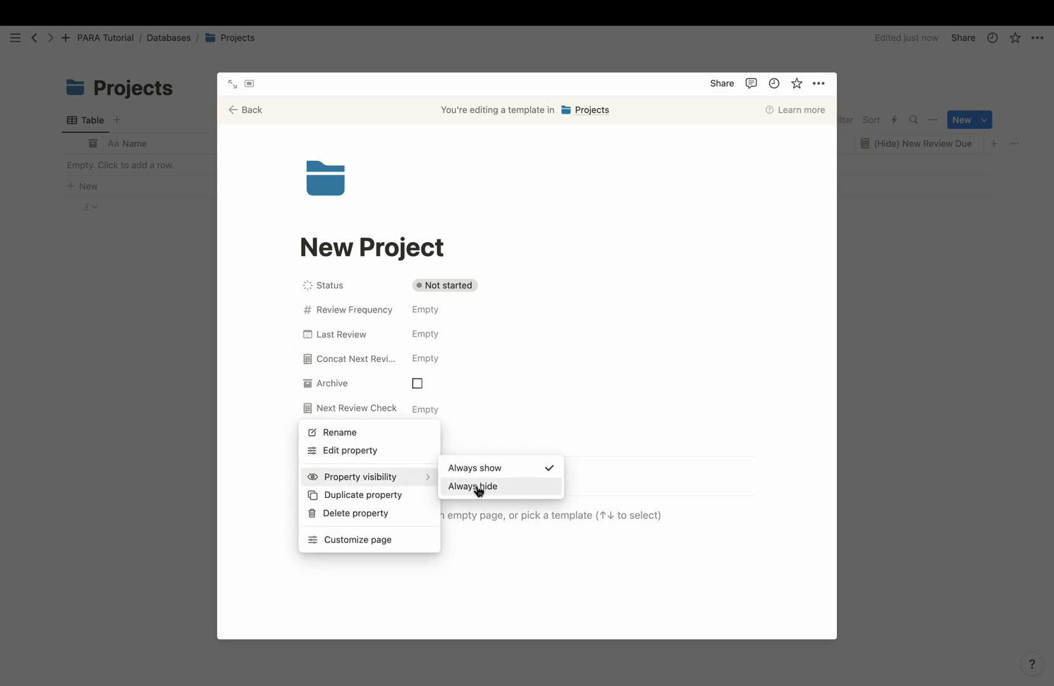
{"action": "left_click", "coordinate": [478, 488]}
Try a Review Frequency of 1 and a Last Review date of 23/02/2024 in the New Project template
{"action": "left_click", "coordinate": [443, 311]}
{"action": "left_click", "coordinate": [447, 341]}
{"action": "left_click", "coordinate": [538, 480]}
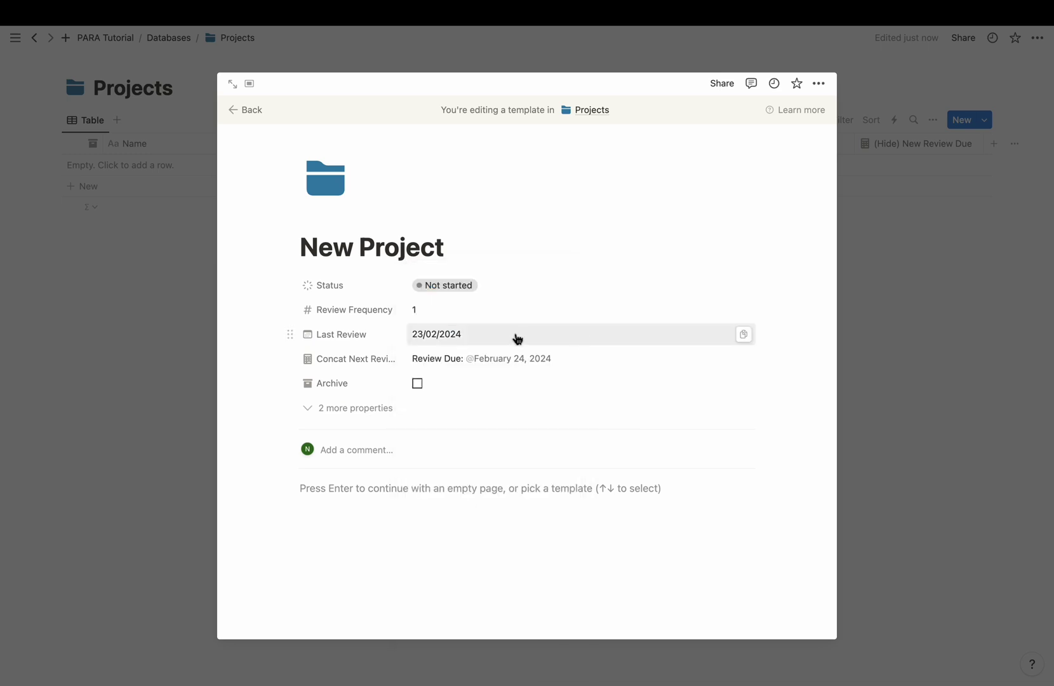
{"action": "left_click", "coordinate": [190, 226]}
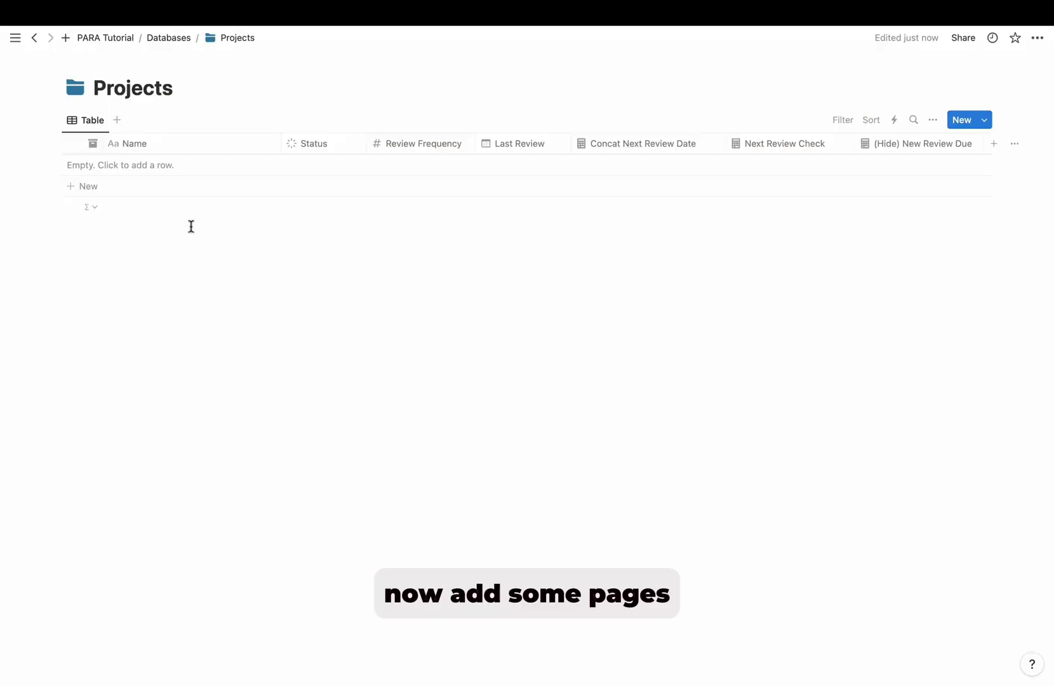
Set the New Project template as the default for all views in Projects
{"action": "left_click", "coordinate": [992, 125]}
{"action": "left_click", "coordinate": [1031, 170]}
{"action": "left_click", "coordinate": [992, 149]}
{"action": "left_click", "coordinate": [585, 360]}
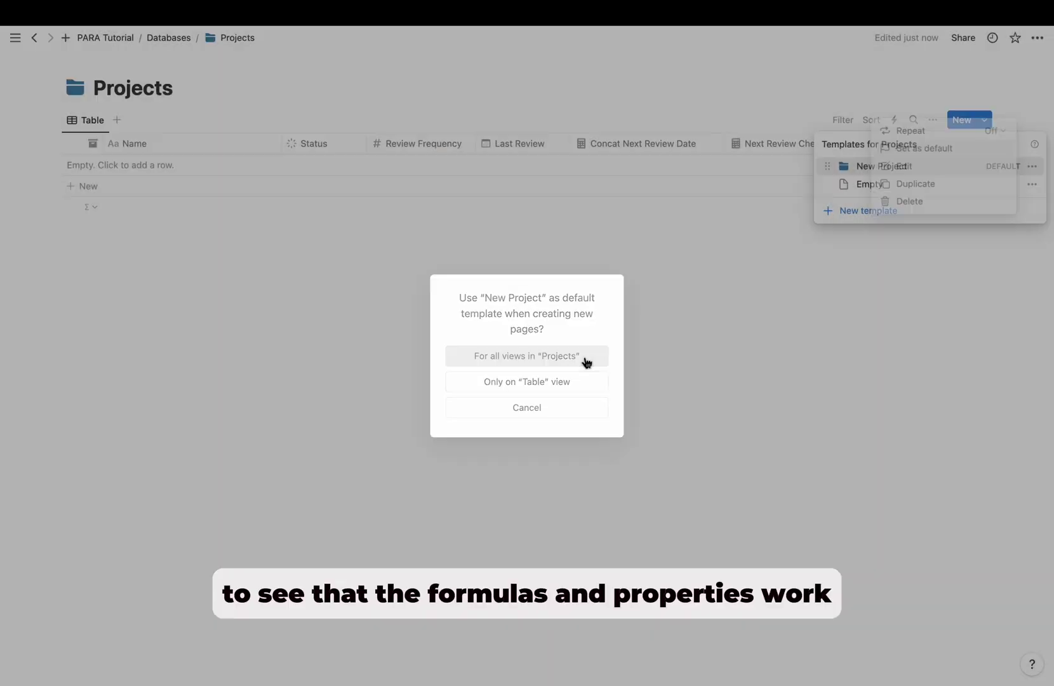
Add two projects named "Study for 1st exam" and "Learn how to do taxes" to the Projects database
{"action": "left_click", "coordinate": [122, 187]}
{"action": "type", "text": "Study for 1st exam"}
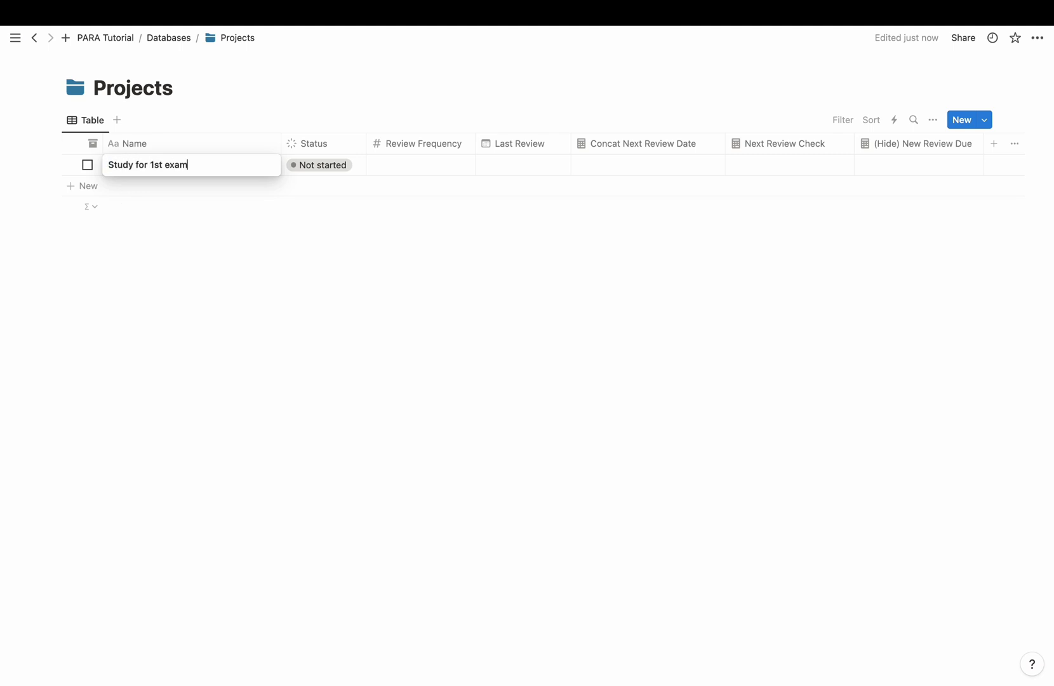
{"action": "key", "text": "Return"}
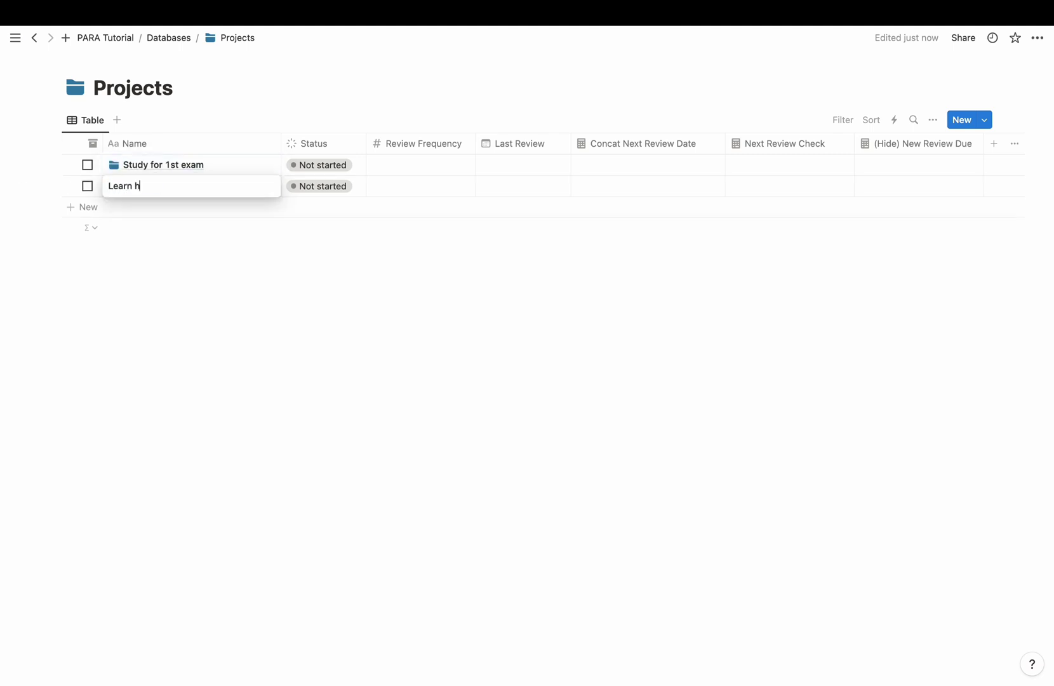
{"action": "type", "text": "Learn how to do taxes"}
{"action": "key", "text": "Escape"}
Set the "Study for 1st exam" project's Review Frequency to 1 and its Last Review date to 23/02/2024
{"action": "left_click", "coordinate": [402, 165]}
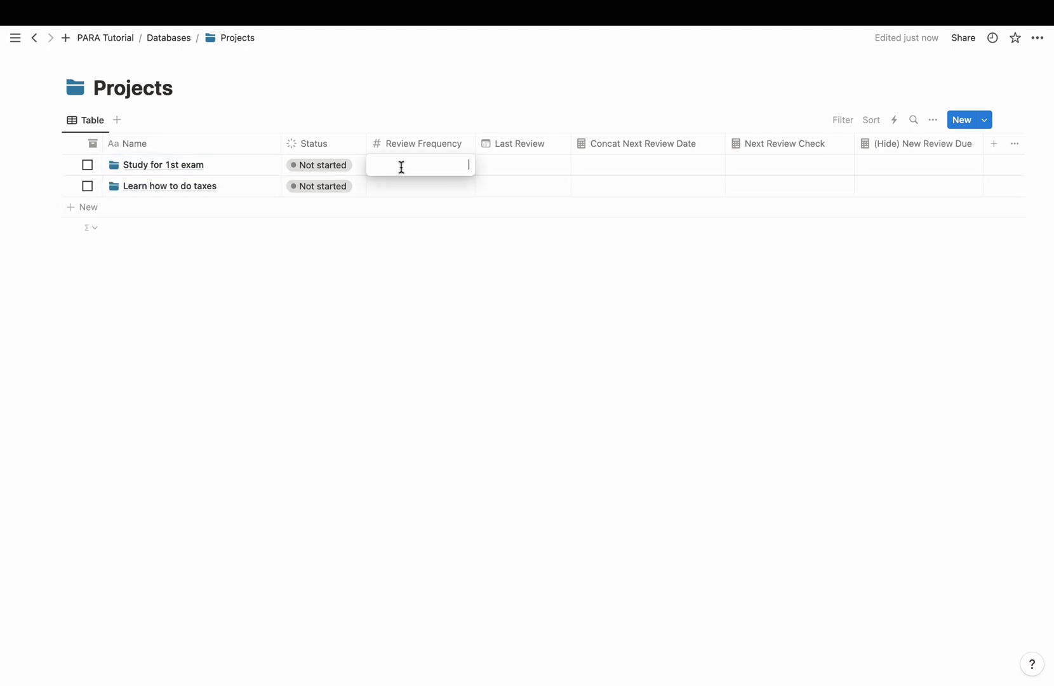
{"action": "type", "text": "1"}
{"action": "left_click", "coordinate": [511, 165]}
{"action": "key", "text": "Escape"}
Give "Learn how to do taxes" a Review Frequency of 5 and Last Review 23/02/2024, and hide the (Hide) New Review Due column
{"action": "left_click", "coordinate": [444, 188]}
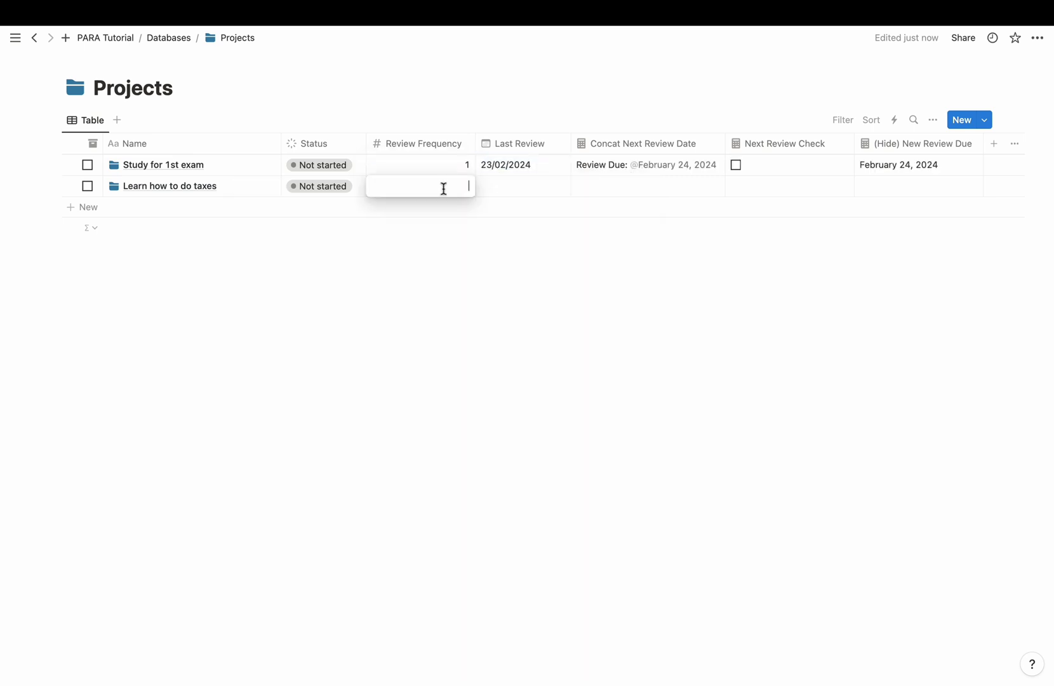
{"action": "type", "text": "5"}
{"action": "left_click", "coordinate": [533, 188]}
{"action": "key", "text": "Escape"}
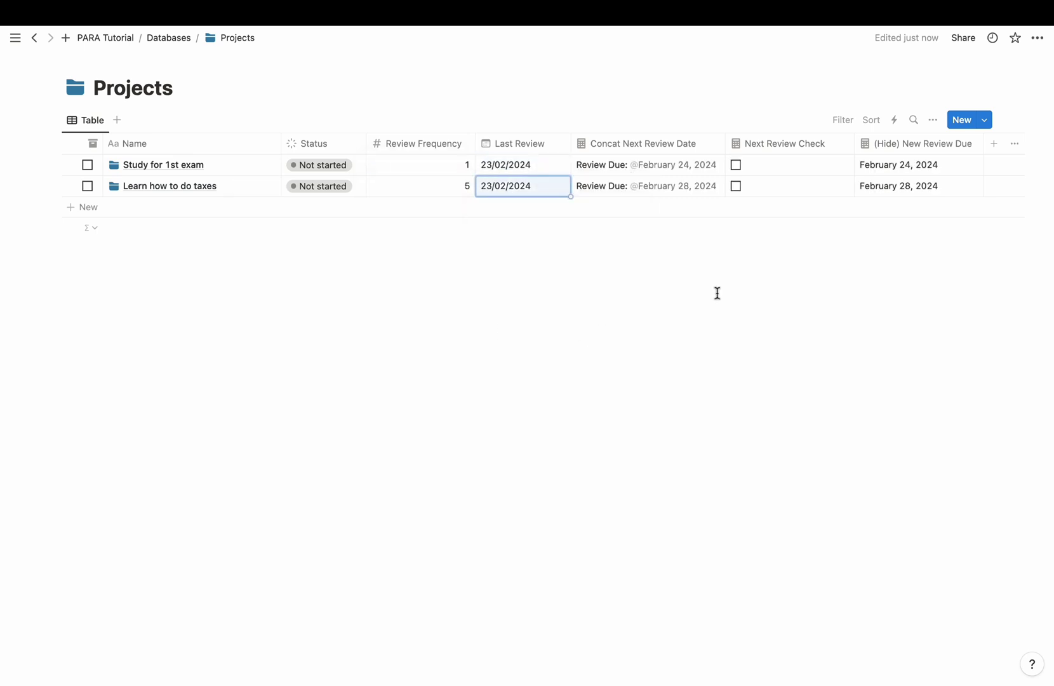
{"action": "left_click", "coordinate": [913, 145]}
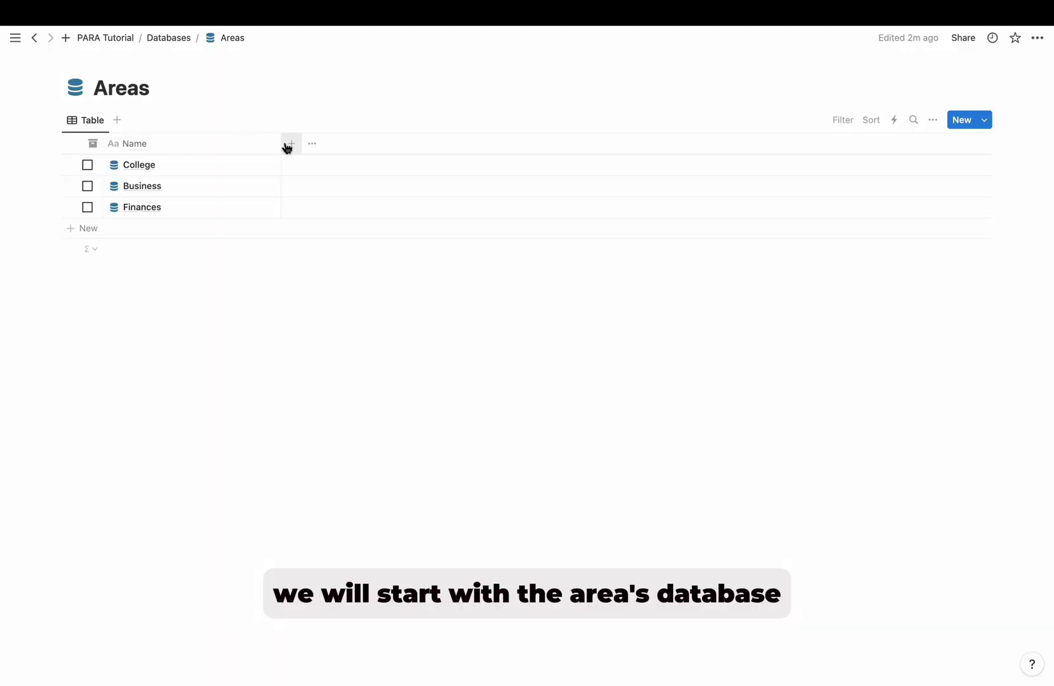
Add a relation to Projects in the Areas database, shown on Projects as Areas, and give the property the folder icon
{"action": "left_click", "coordinate": [291, 144]}
{"action": "type", "text": "rel"}
{"action": "key", "text": "Return"}
{"action": "left_click", "coordinate": [851, 230]}
{"action": "left_click", "coordinate": [940, 236]}
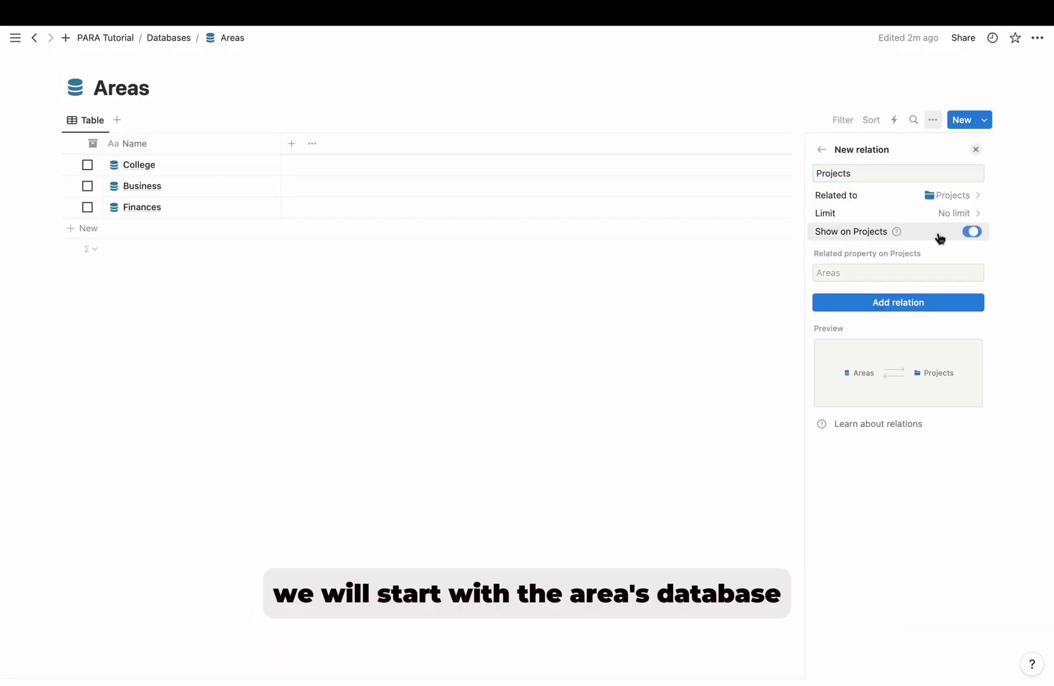
{"action": "left_click", "coordinate": [908, 302]}
{"action": "left_click", "coordinate": [822, 173]}
{"action": "key", "text": "Escape"}
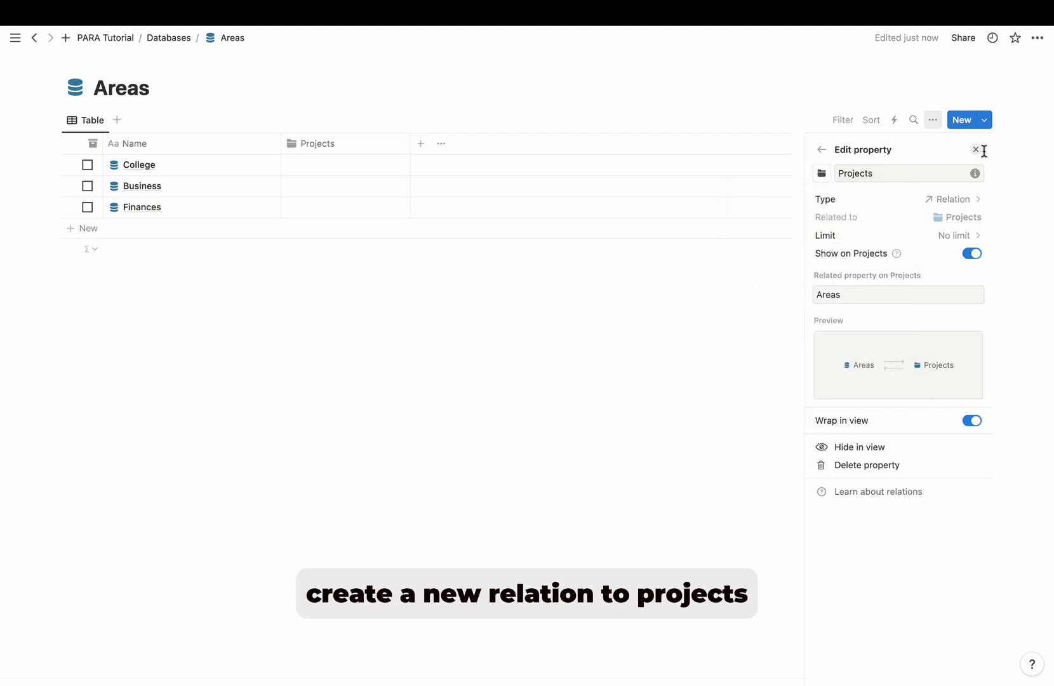
{"action": "left_click", "coordinate": [976, 150]}
Link "Study for 1st exam" to the College area and "Learn how to do taxes" to the Finances area
{"action": "left_click", "coordinate": [342, 208]}
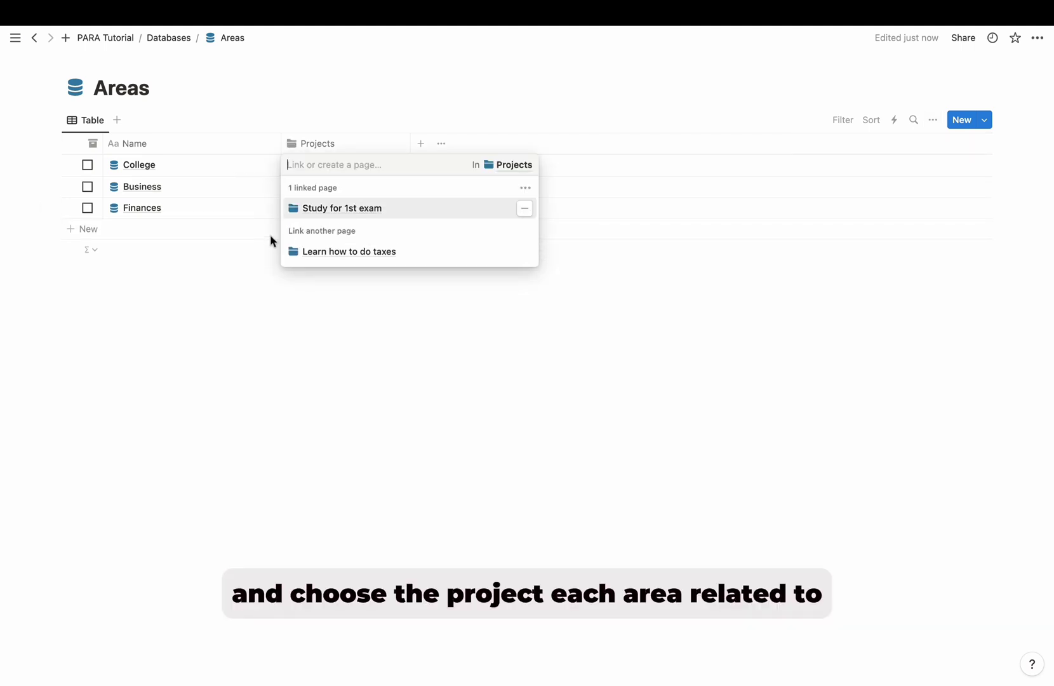
{"action": "left_click", "coordinate": [273, 241]}
{"action": "left_click", "coordinate": [317, 208]}
{"action": "left_click", "coordinate": [368, 270]}
{"action": "left_click", "coordinate": [374, 352]}
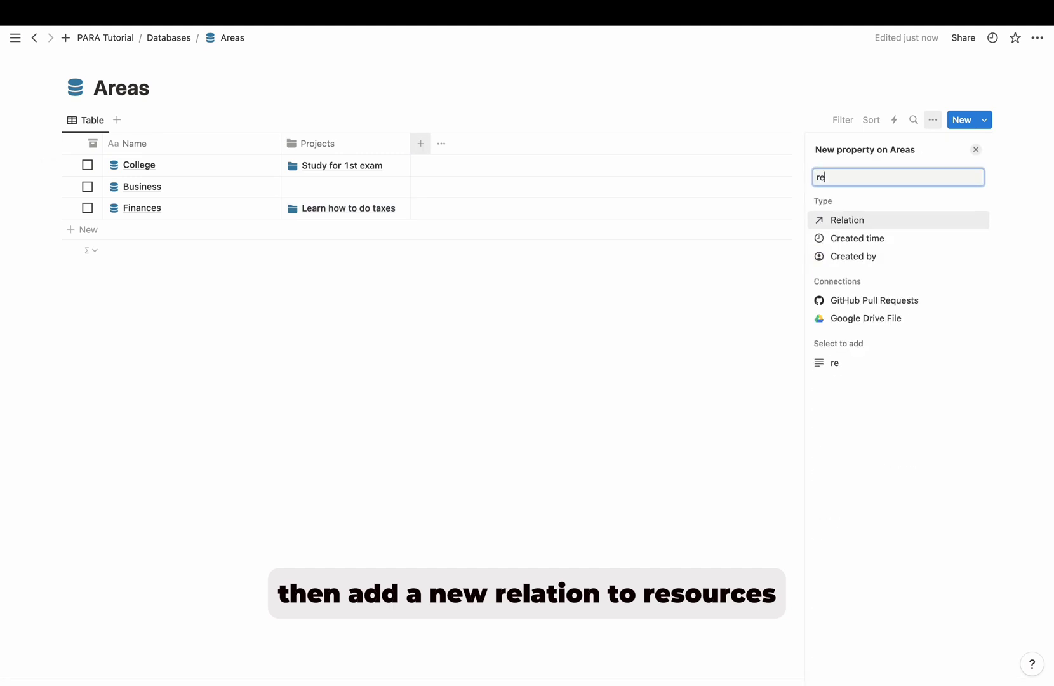
Add a relation to Resources in the Areas database, shown on Resources as Areas, and change the property's icon
{"action": "key", "text": "Return"}
{"action": "type", "text": "resources"}
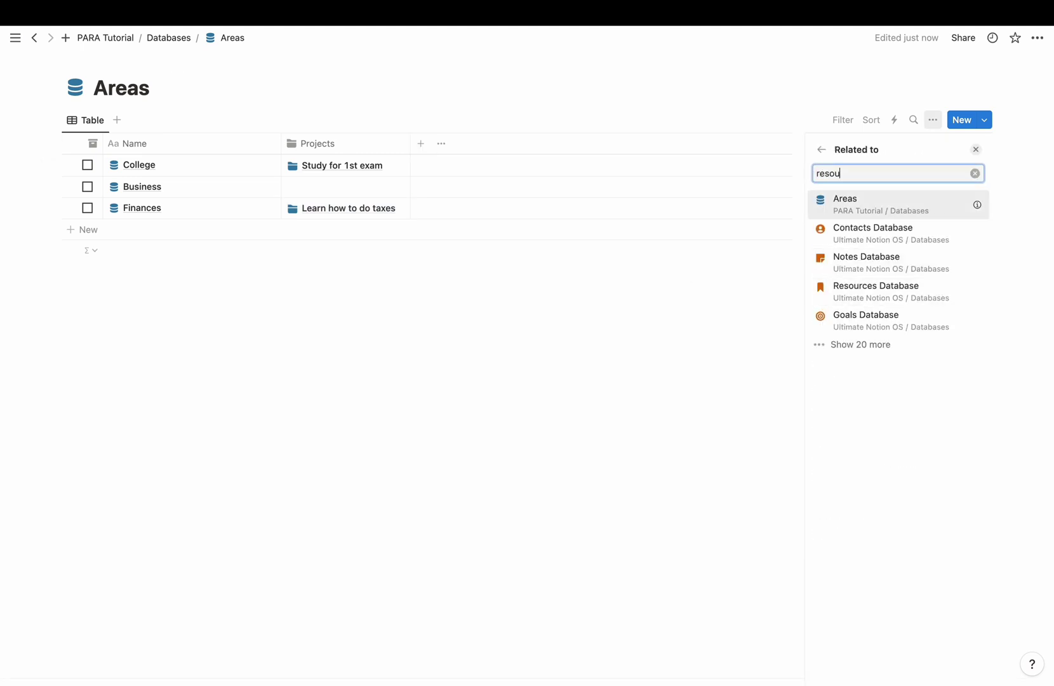
{"action": "left_click", "coordinate": [847, 204]}
{"action": "left_click", "coordinate": [889, 232]}
{"action": "left_click", "coordinate": [897, 302]}
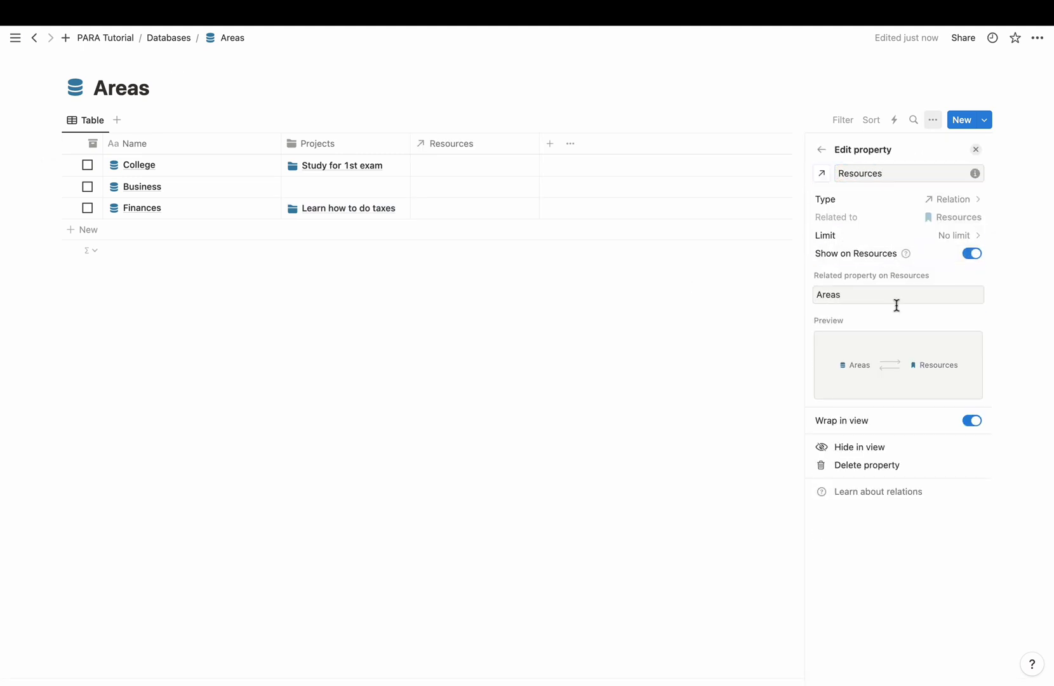
{"action": "left_click", "coordinate": [821, 172]}
{"action": "left_click", "coordinate": [950, 172]}
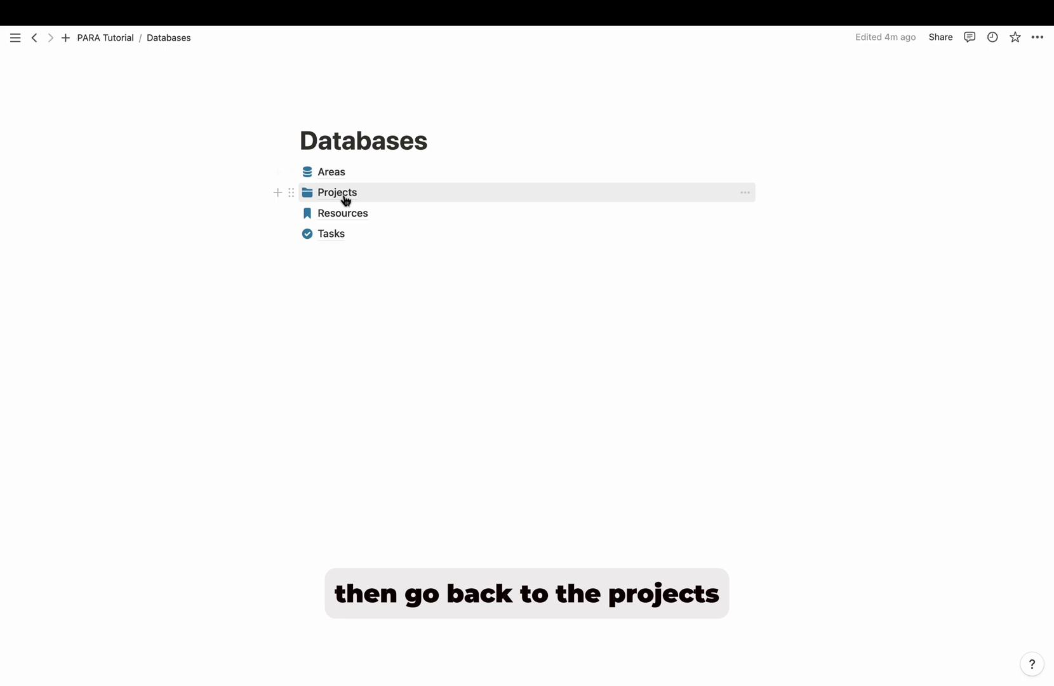
In the Projects database, give the Areas relation the stacked-disks database icon and place it as a narrow column after Status
{"action": "left_click", "coordinate": [345, 199]}
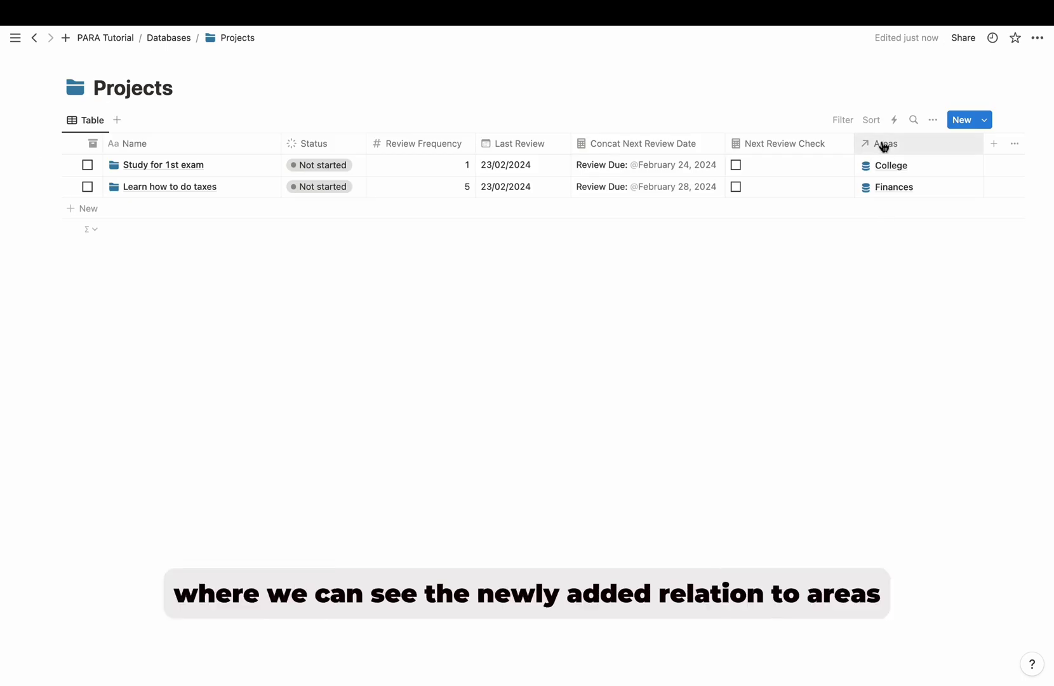
{"action": "left_click", "coordinate": [882, 143]}
{"action": "left_click", "coordinate": [872, 171]}
{"action": "left_click", "coordinate": [794, 283]}
{"action": "left_click", "coordinate": [794, 282]}
{"action": "left_click_drag", "start_coordinate": [895, 148], "coordinate": [433, 163]}
{"action": "left_click_drag", "start_coordinate": [495, 141], "coordinate": [452, 144]}
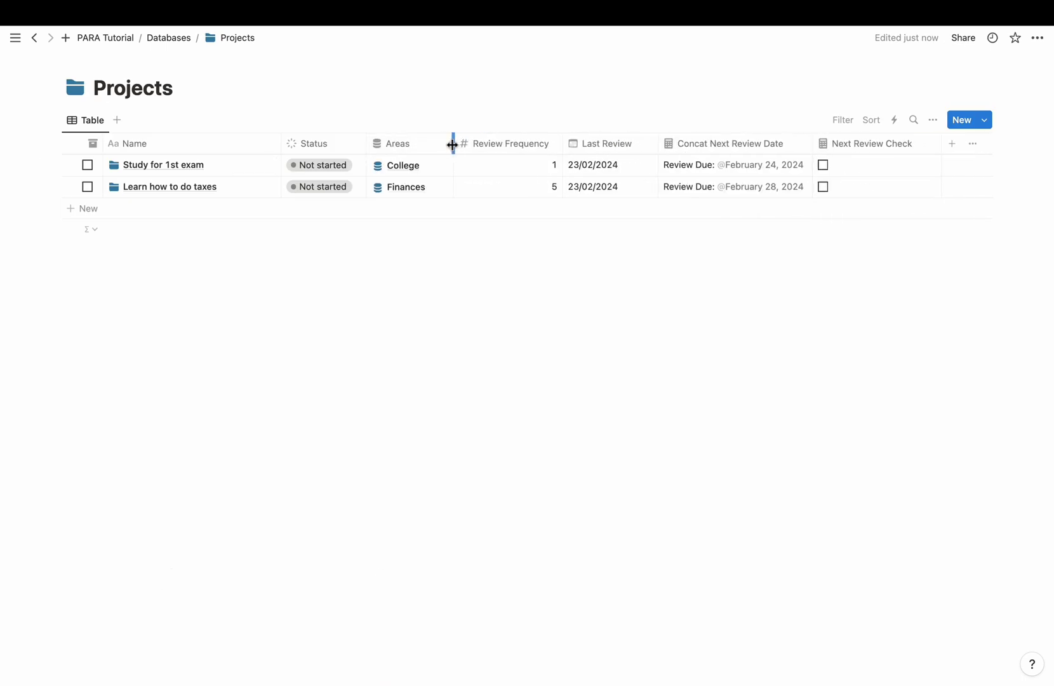
In the Resources database, give the Areas relation the stacked-disks database icon
{"action": "left_click", "coordinate": [169, 37]}
{"action": "left_click", "coordinate": [365, 214]}
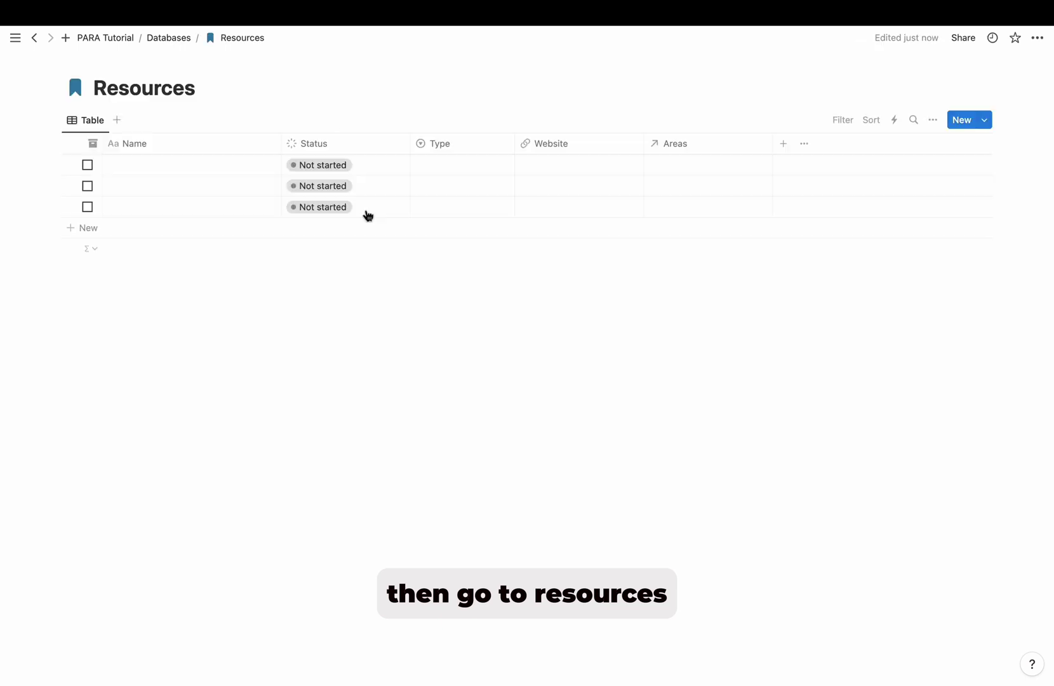
{"action": "left_click", "coordinate": [670, 144]}
{"action": "left_click", "coordinate": [661, 171]}
{"action": "left_click", "coordinate": [591, 275]}
{"action": "left_click", "coordinate": [635, 270]}
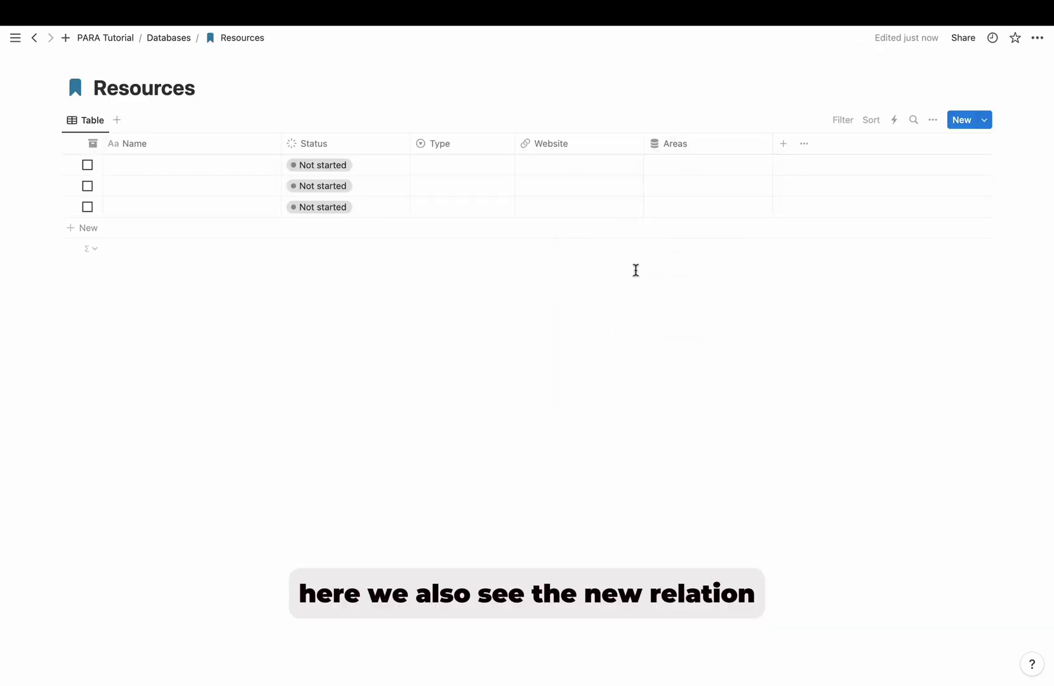
Delete the three blank pages in the Resources database and add a new resource named "PARA article"
{"action": "left_click_drag", "start_coordinate": [24, 163], "coordinate": [120, 212]}
{"action": "key", "text": "Delete"}
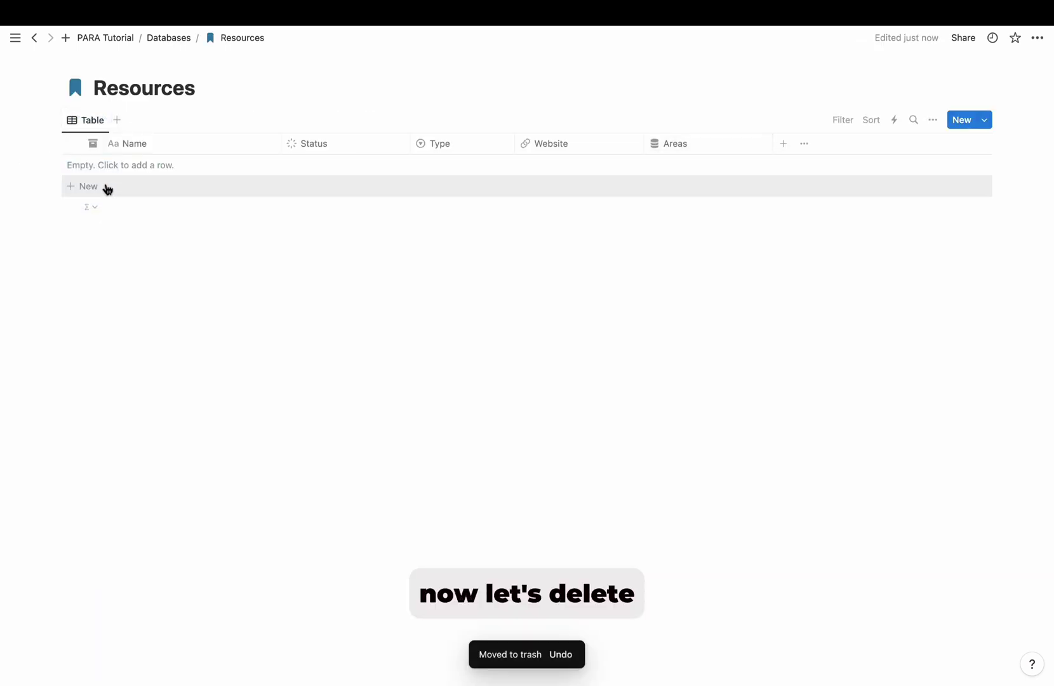
{"action": "left_click", "coordinate": [106, 186]}
{"action": "type", "text": "PARA"}
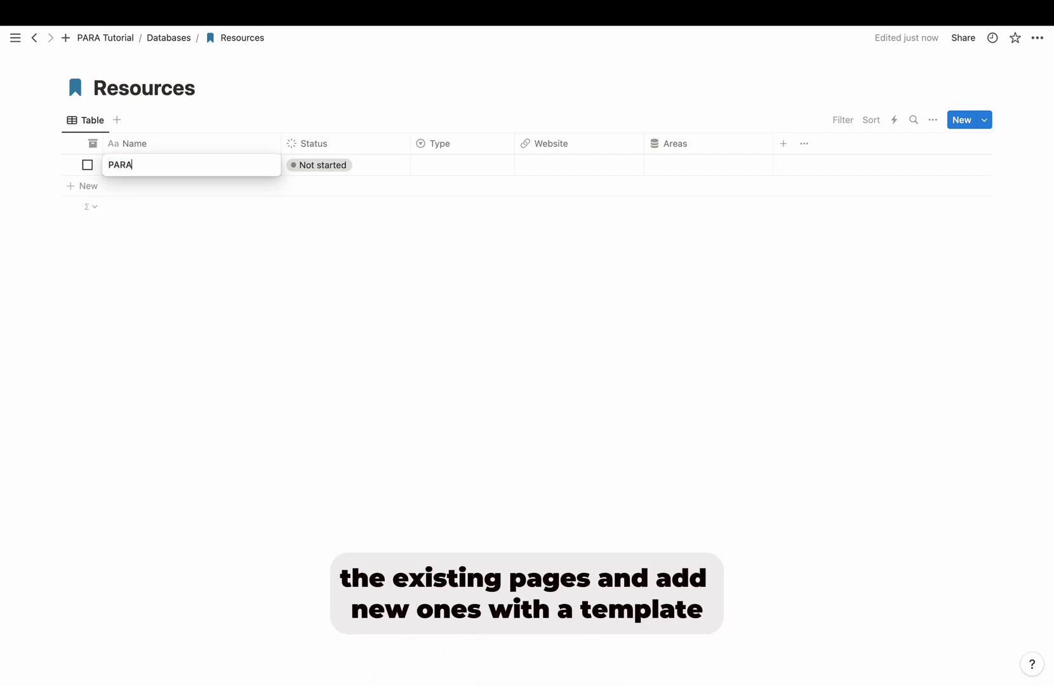
{"action": "type", "text": " article"}
{"action": "key", "text": "Return"}
Set the type of "PARA article" to Article and link it to the Business area
{"action": "left_click", "coordinate": [483, 166]}
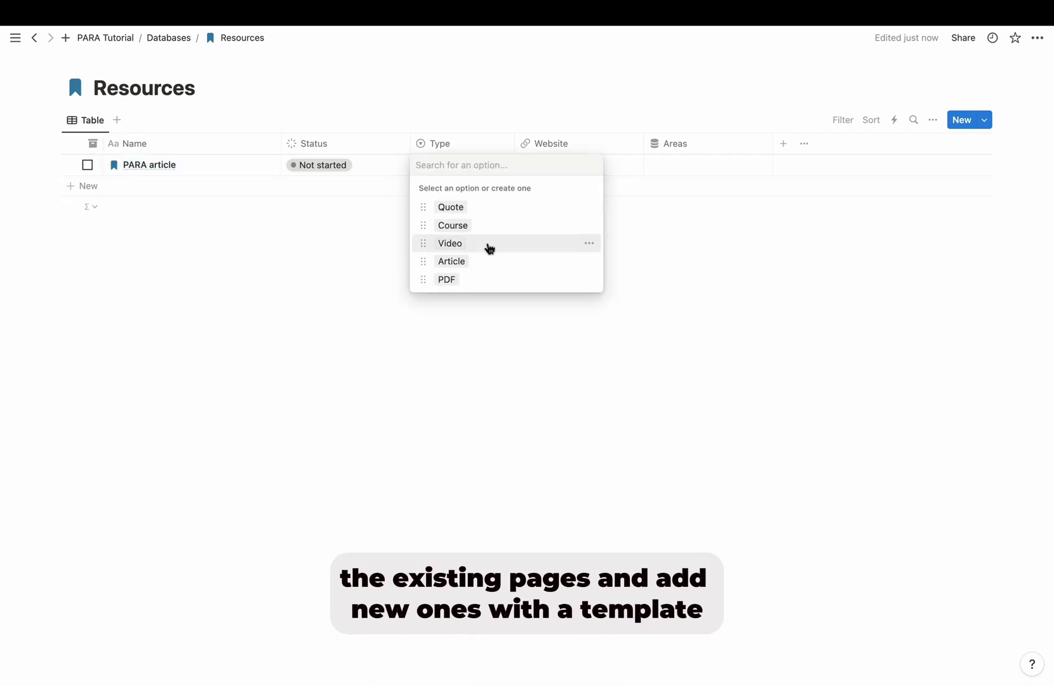
{"action": "left_click", "coordinate": [447, 259]}
{"action": "left_click", "coordinate": [699, 165]}
{"action": "left_click", "coordinate": [686, 248]}
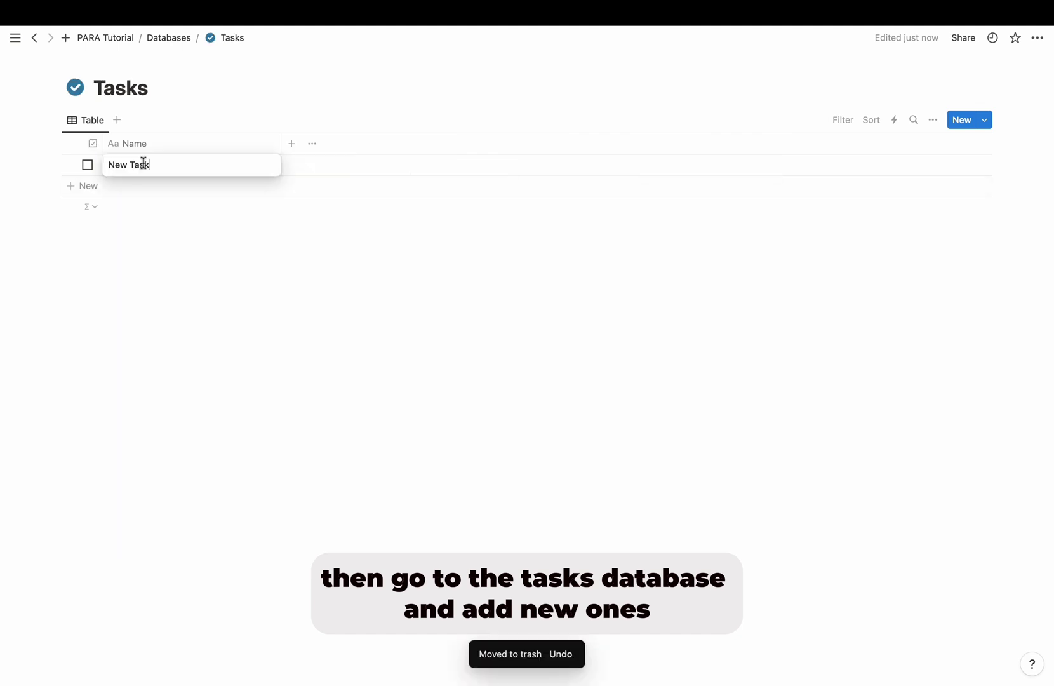
Name the new page in the Tasks database "Create study plan" and add a relation to Projects, shown on Projects as Tasks
{"action": "type", "text": "Create study plan"}
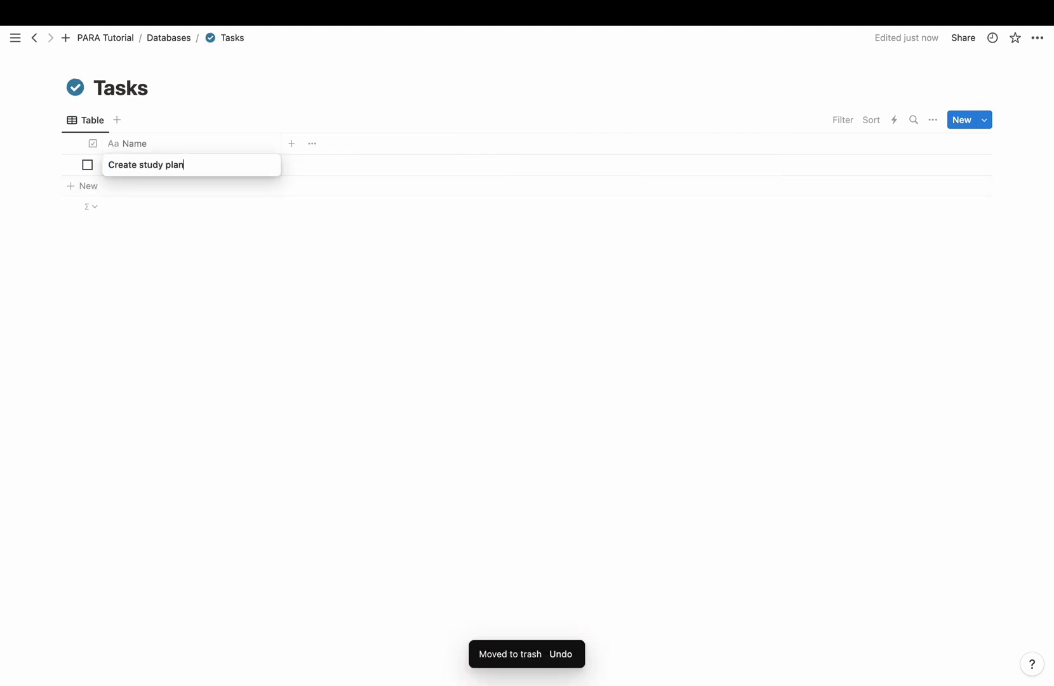
{"action": "key", "text": "Escape"}
{"action": "left_click", "coordinate": [292, 144]}
{"action": "type", "text": "rel"}
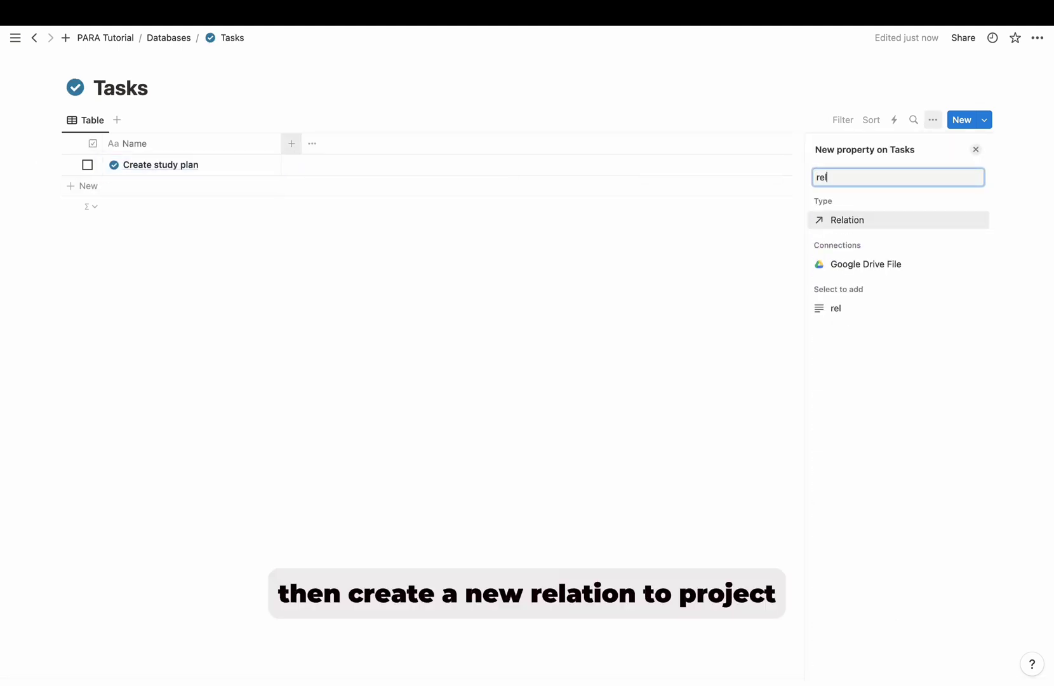
{"action": "key", "text": "Return"}
{"action": "left_click", "coordinate": [861, 257]}
{"action": "left_click", "coordinate": [929, 231]}
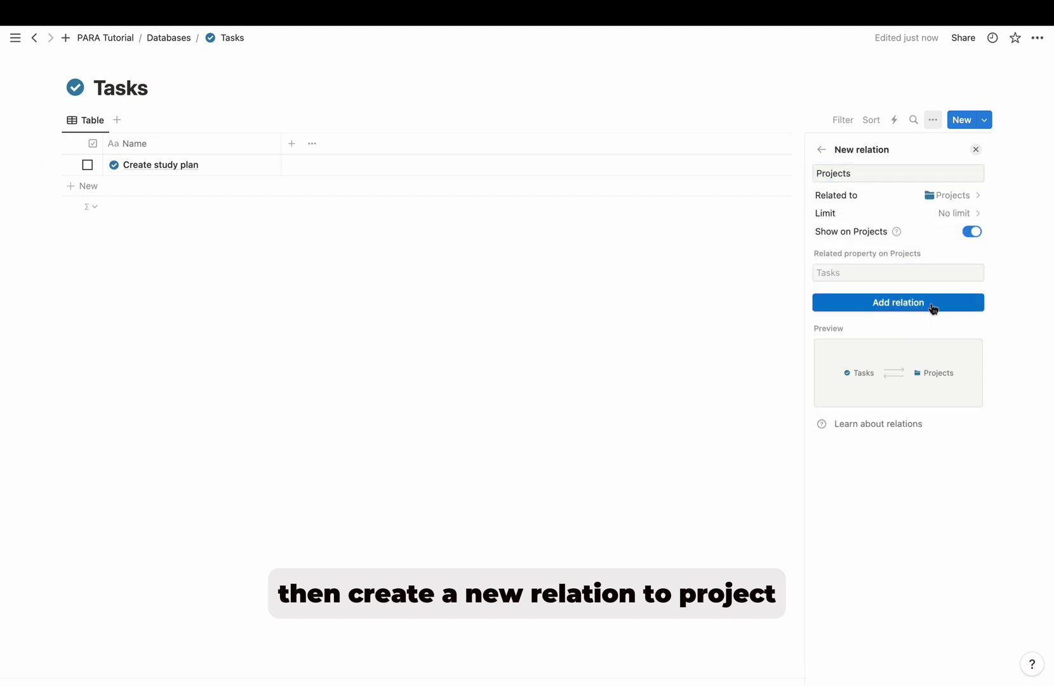
{"action": "left_click", "coordinate": [931, 303]}
Give the Projects relation in Tasks the folder icon and link "Create study plan" to the project "Study for 1st exam"
{"action": "left_click", "coordinate": [825, 175]}
{"action": "key", "text": "Escape"}
{"action": "key", "text": "Escape"}
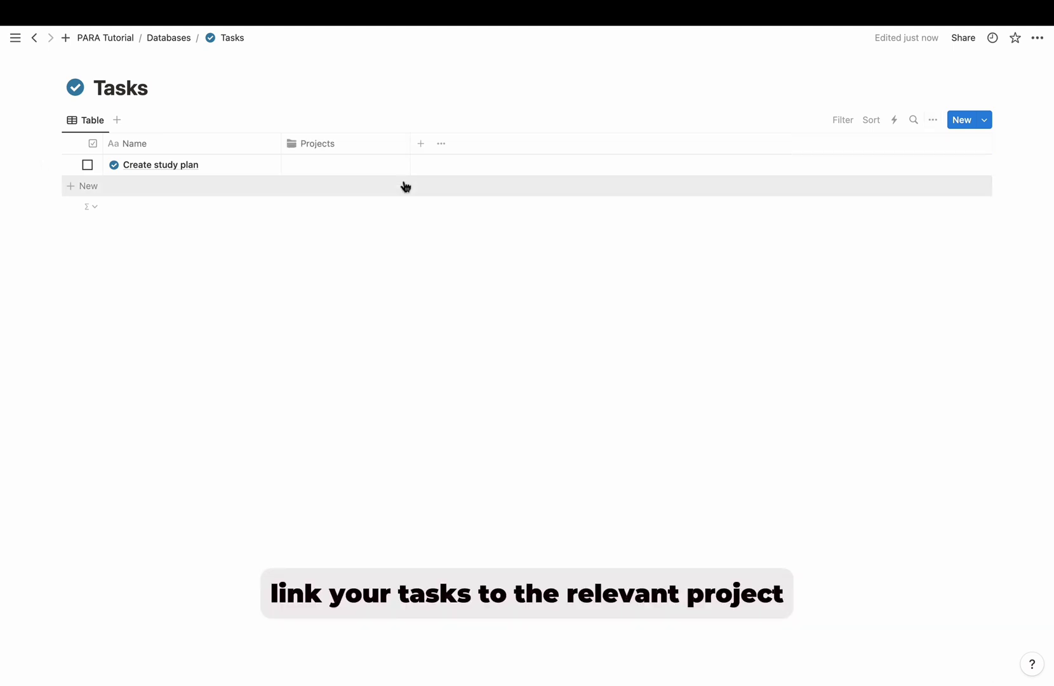
{"action": "left_click", "coordinate": [348, 164]}
{"action": "left_click", "coordinate": [372, 209]}
{"action": "key", "text": "Escape"}
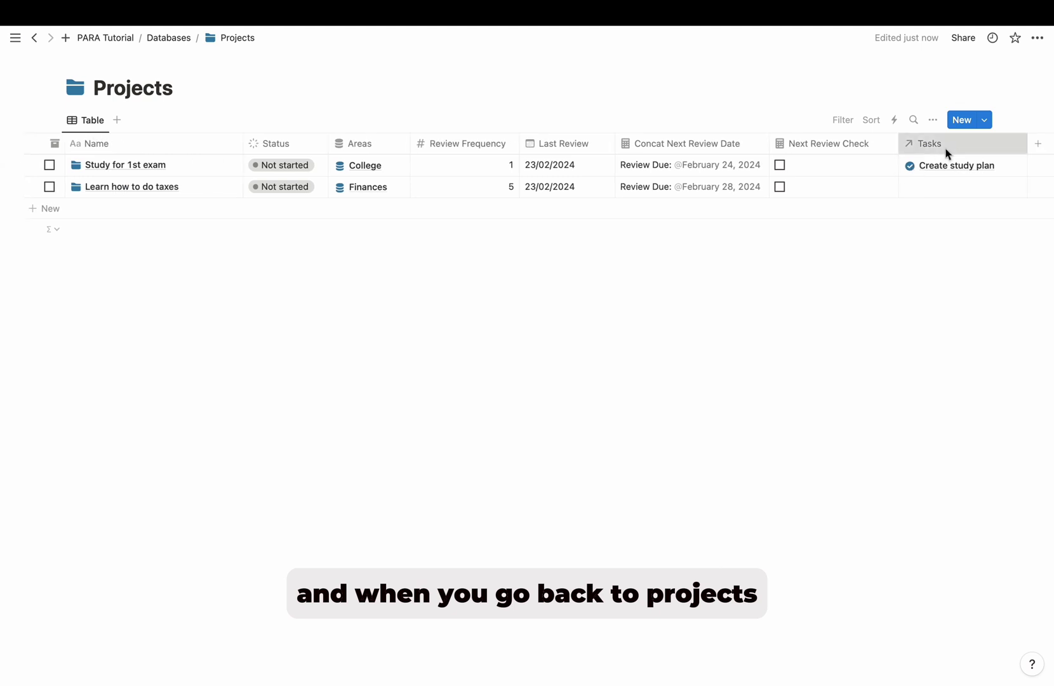
In the Projects database, give the Tasks relation the checkmark circle icon
{"action": "left_click", "coordinate": [946, 147]}
{"action": "left_click", "coordinate": [915, 171]}
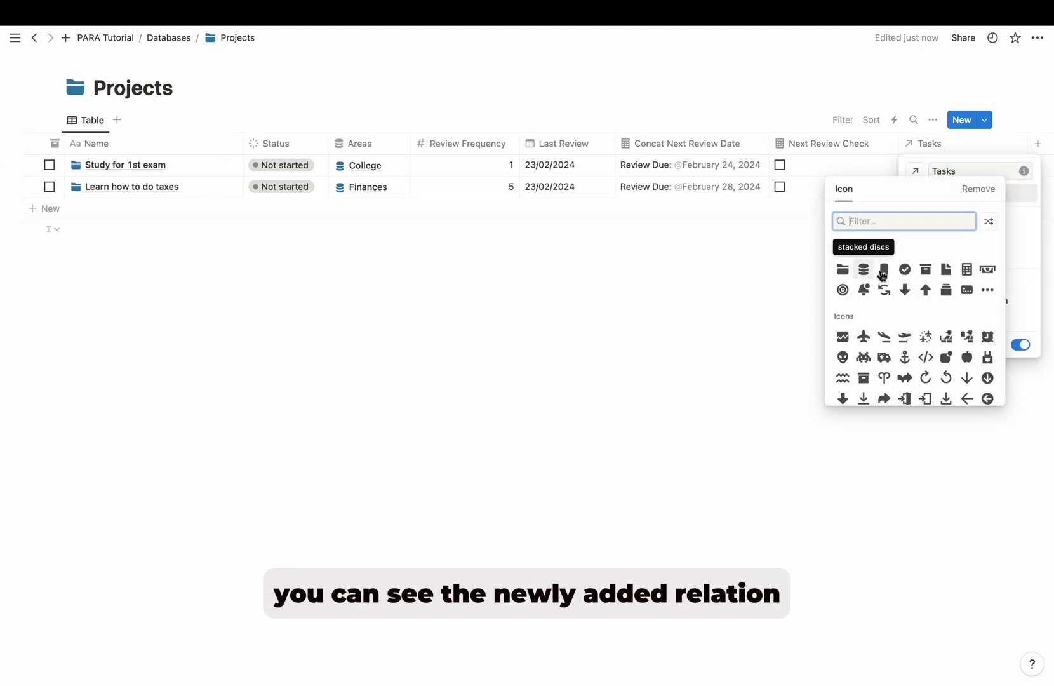
{"action": "left_click", "coordinate": [882, 276]}
{"action": "left_click", "coordinate": [817, 310]}
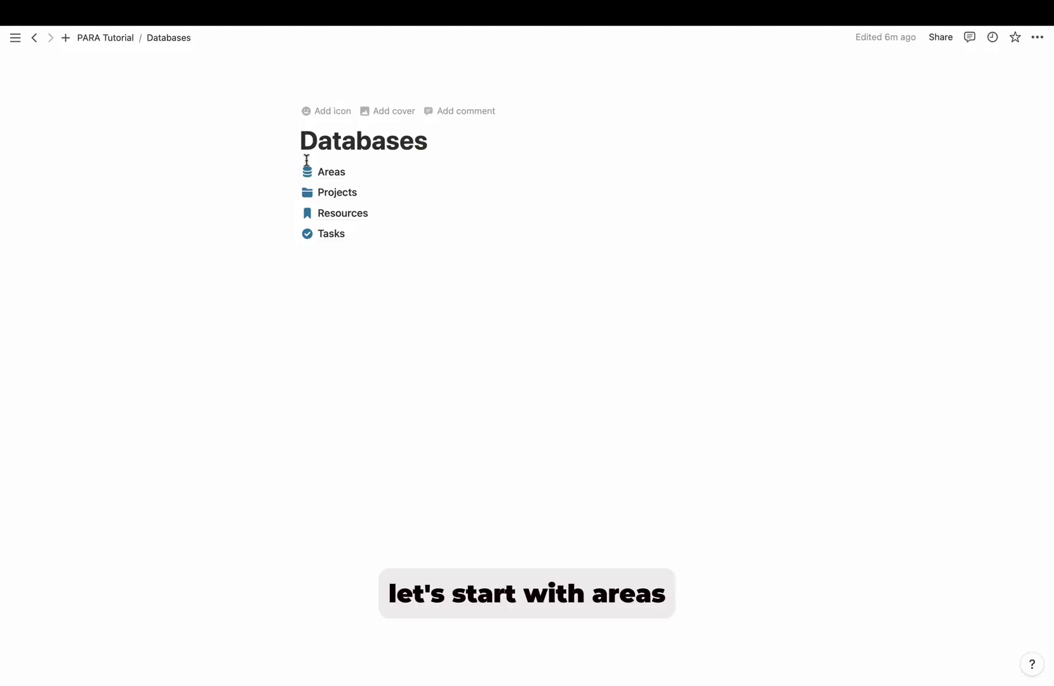
Add a gallery view to the Areas database with the page cover as card preview
{"action": "left_click", "coordinate": [329, 171]}
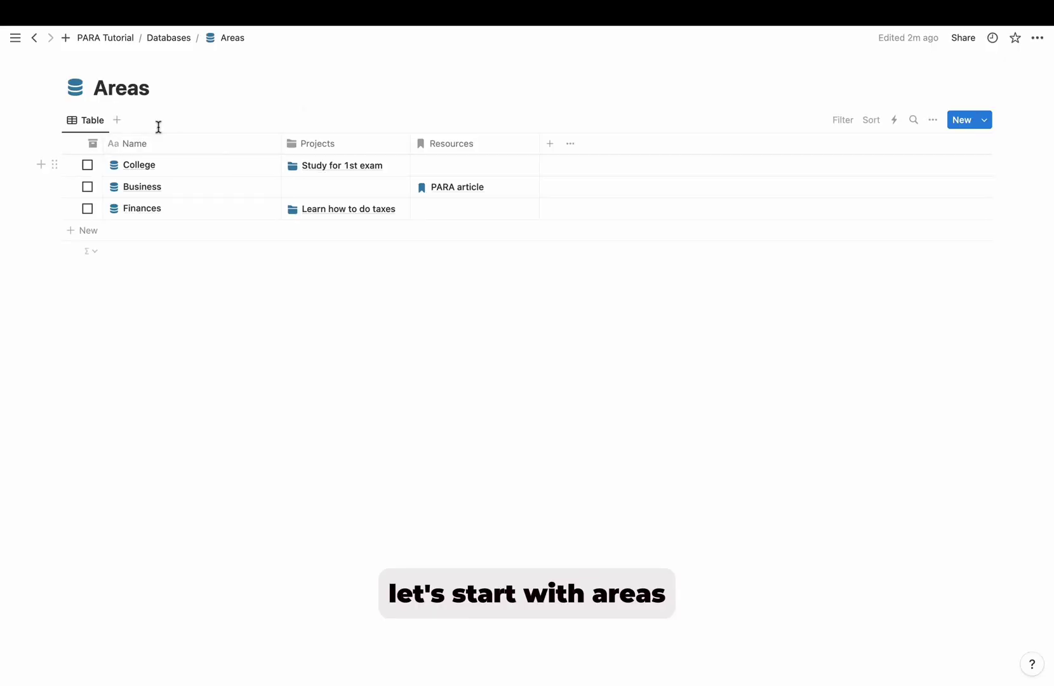
{"action": "left_click", "coordinate": [118, 120]}
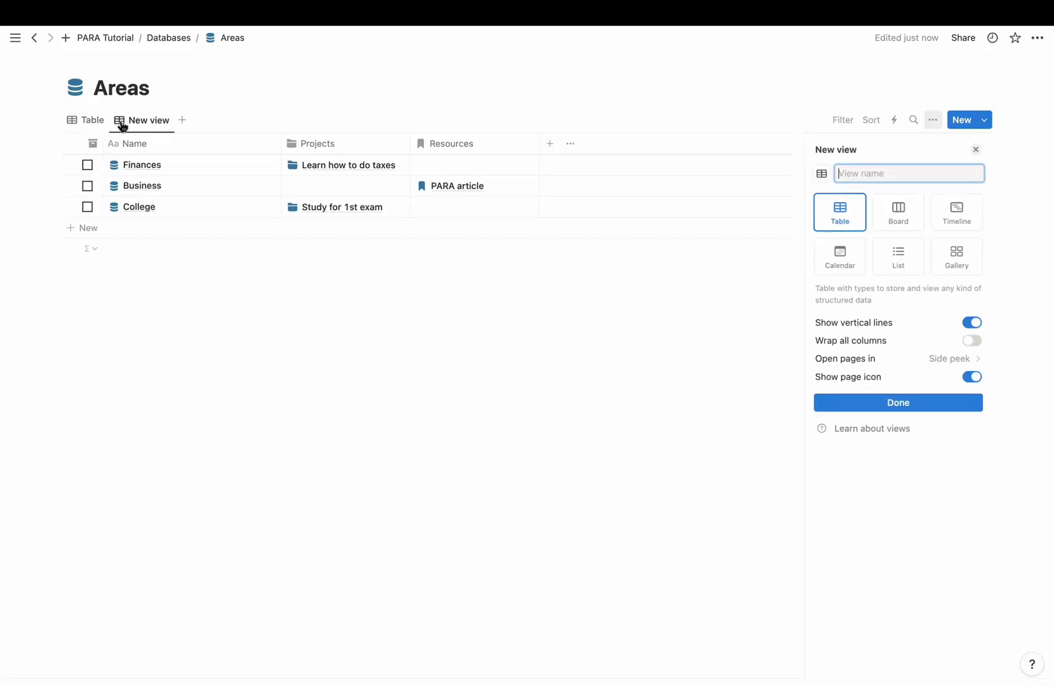
{"action": "left_click", "coordinate": [958, 255]}
{"action": "left_click", "coordinate": [947, 322]}
{"action": "left_click", "coordinate": [927, 360]}
Set the new Areas gallery to open pages in side peek with medium cards, and name the view "Active"
{"action": "left_click", "coordinate": [962, 339]}
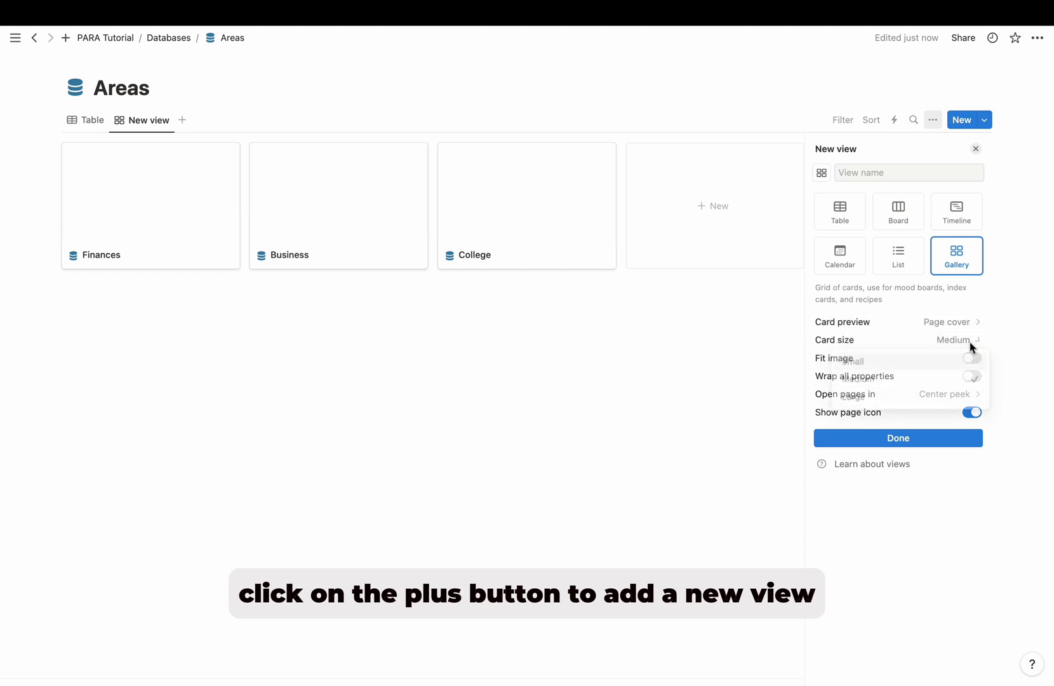
{"action": "left_click", "coordinate": [954, 359]}
{"action": "left_click", "coordinate": [947, 394]}
{"action": "left_click", "coordinate": [920, 426]}
{"action": "left_click", "coordinate": [952, 340]}
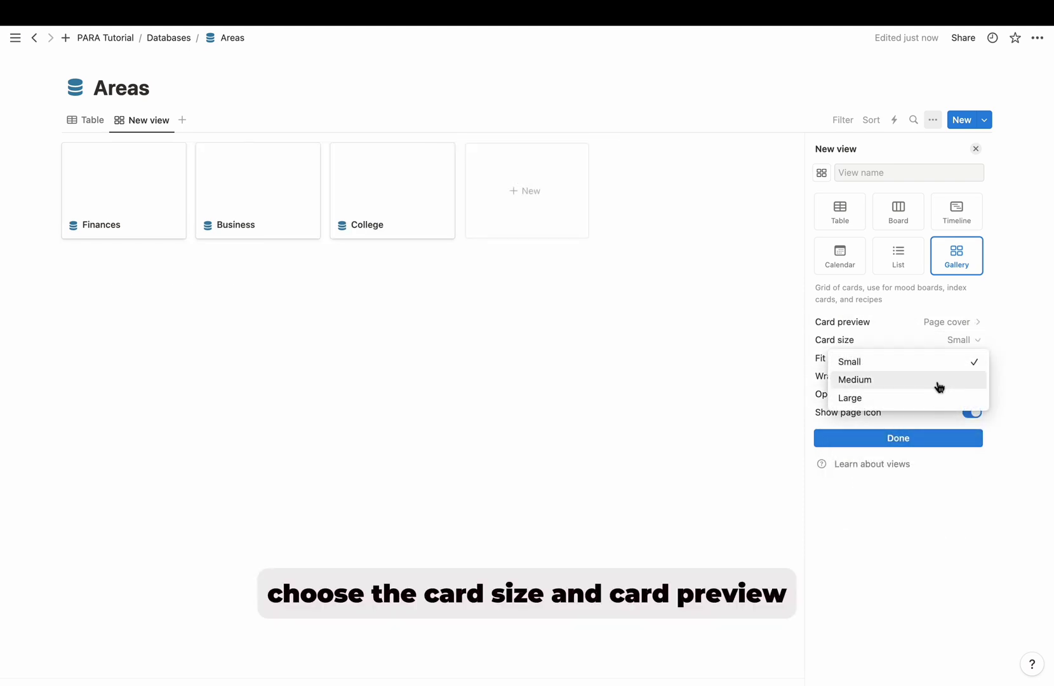
{"action": "left_click", "coordinate": [939, 386]}
{"action": "left_click", "coordinate": [908, 172]}
{"action": "type", "text": "Active"}
{"action": "key", "text": "Return"}
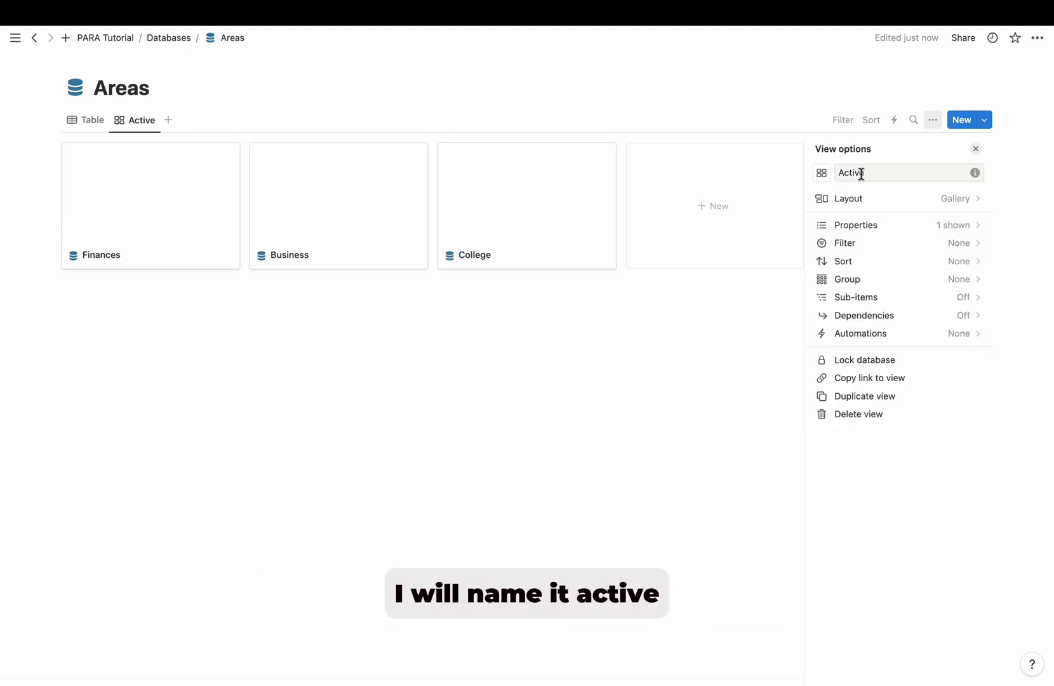
Filter the Active view of Areas to pages whose Archive checkbox is unchecked
{"action": "left_click", "coordinate": [892, 244]}
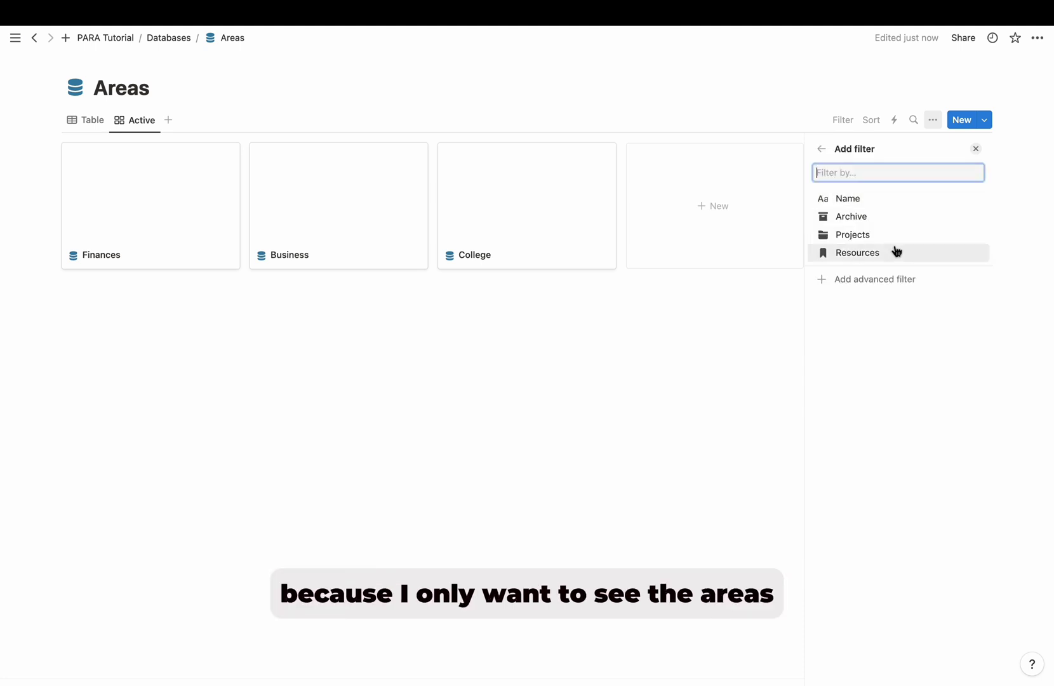
{"action": "left_click", "coordinate": [883, 213]}
{"action": "left_click", "coordinate": [879, 182]}
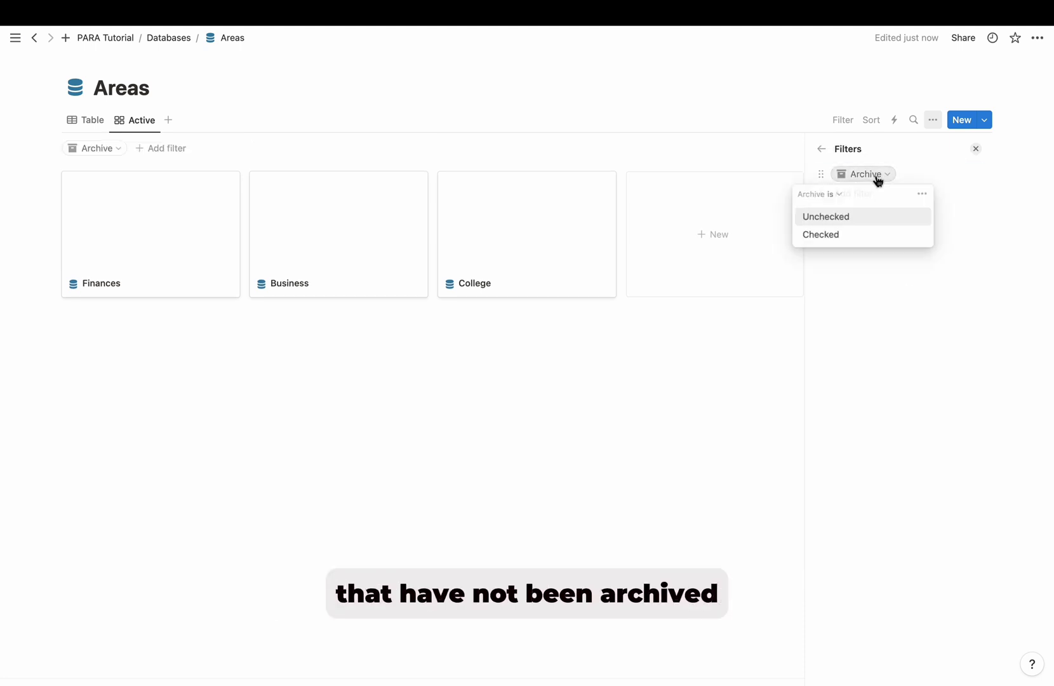
{"action": "left_click", "coordinate": [879, 219]}
{"action": "left_click", "coordinate": [821, 147]}
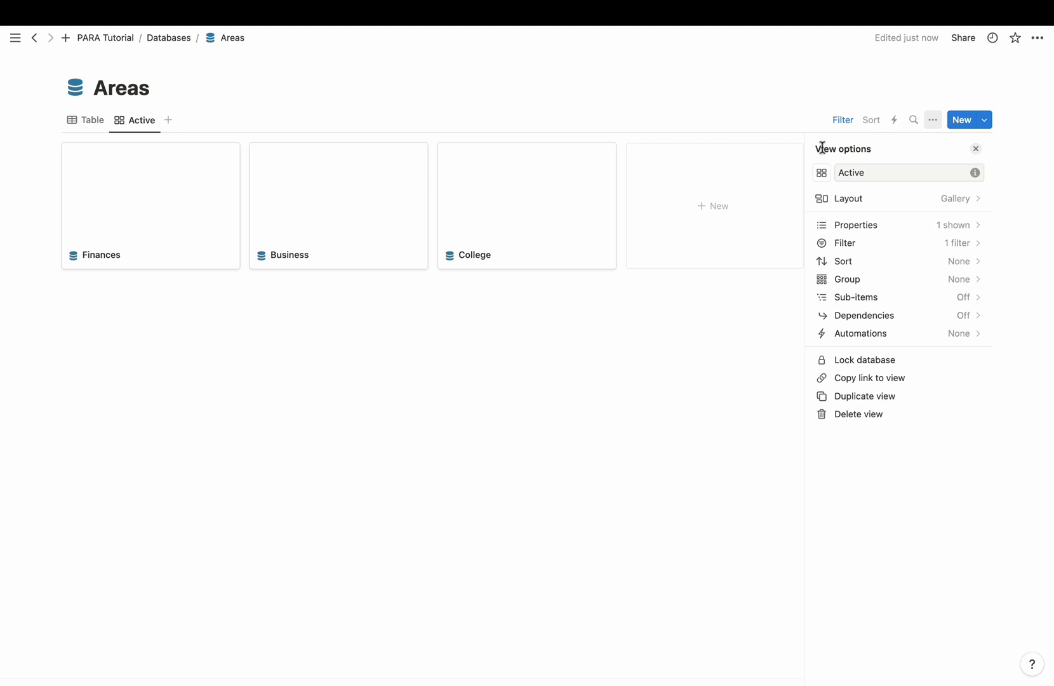
Show the Projects property on the cards of the Active view of Areas
{"action": "left_click", "coordinate": [864, 224]}
{"action": "left_click", "coordinate": [961, 281]}
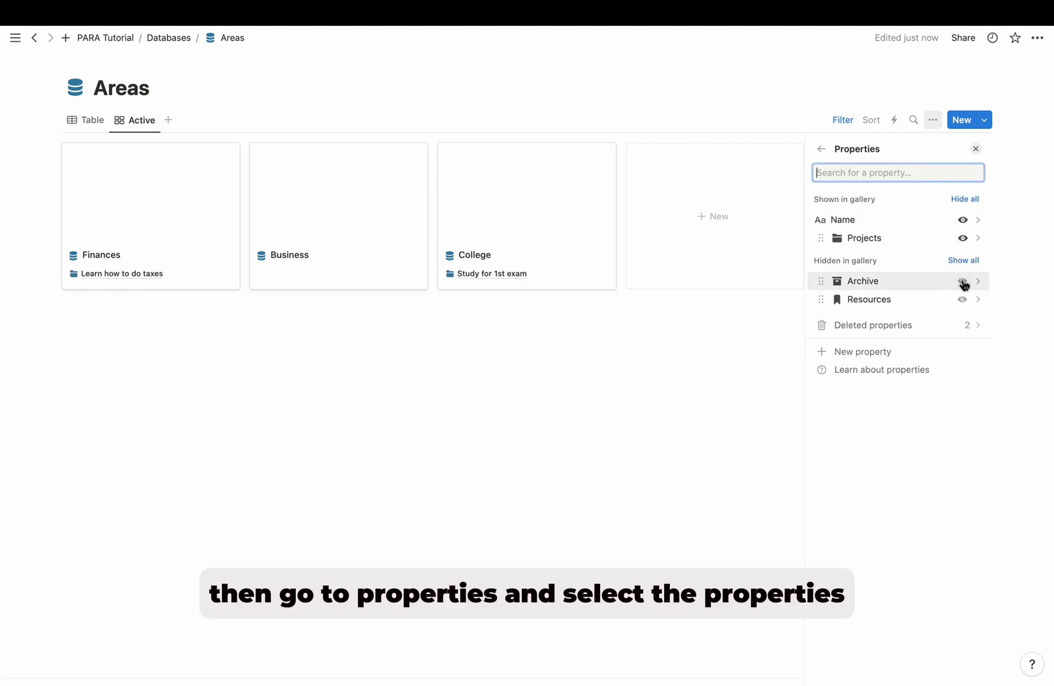
{"action": "left_click", "coordinate": [976, 148]}
Add a cover to the College area using the library bookshelves photo from an Unsplash search for "college"
{"action": "left_click", "coordinate": [597, 156]}
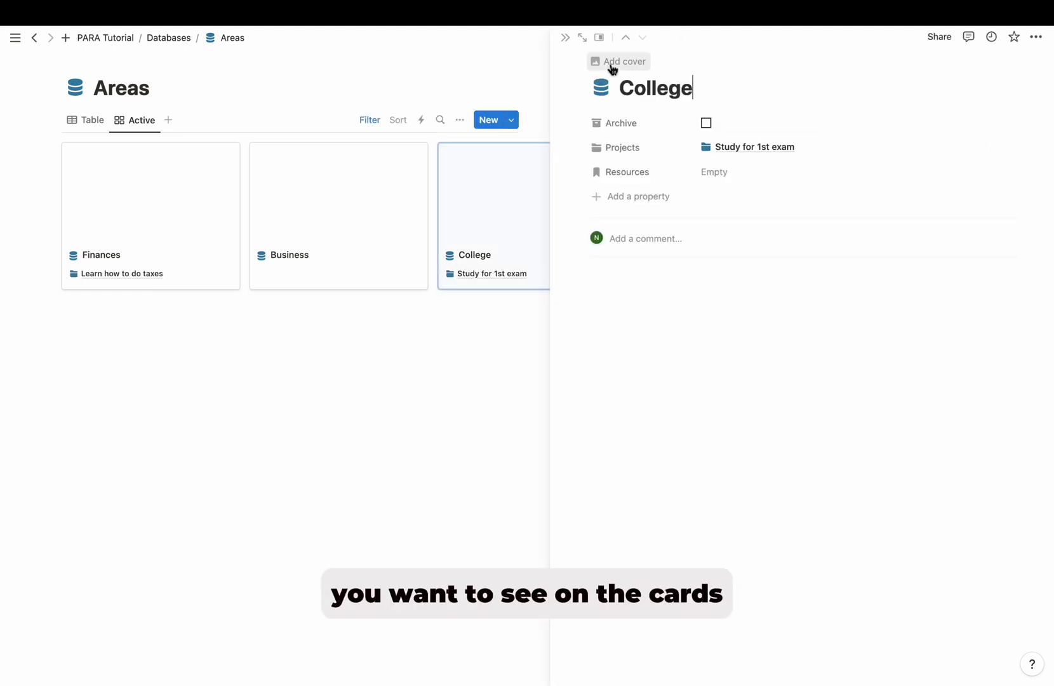
{"action": "left_click", "coordinate": [611, 61]}
{"action": "left_click", "coordinate": [929, 73]}
{"action": "left_click", "coordinate": [839, 90]}
{"action": "type", "text": "college"}
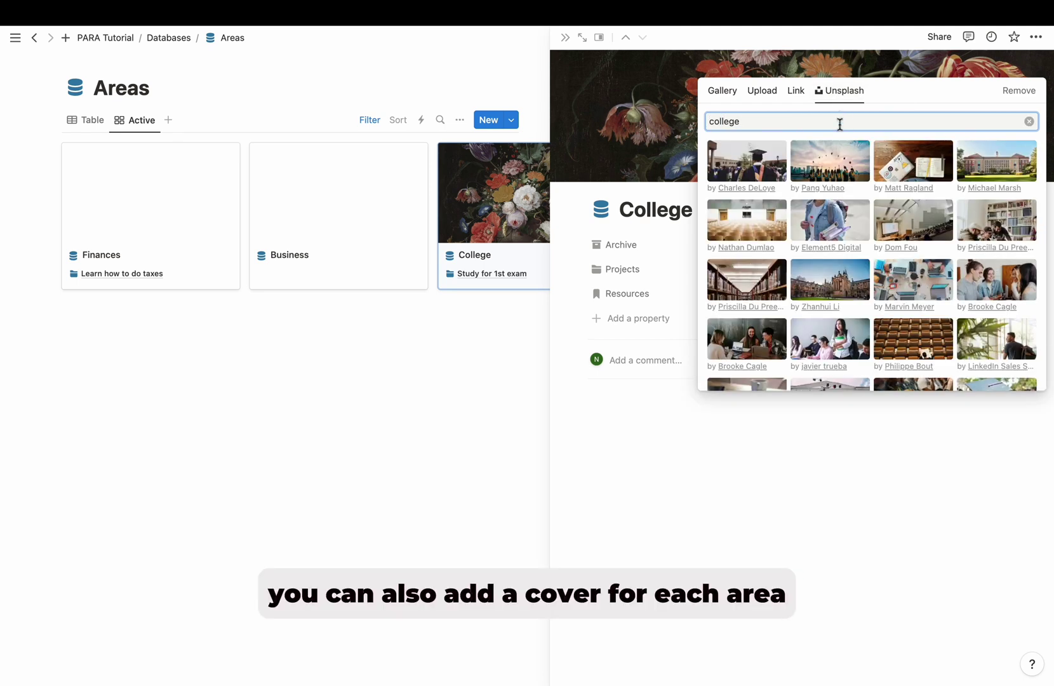
{"action": "left_click", "coordinate": [747, 280]}
{"action": "left_click", "coordinate": [665, 476]}
Add a cover to the Business area using a vintage camera photo from an Unsplash search for "camera"
{"action": "left_click", "coordinate": [327, 200]}
{"action": "left_click", "coordinate": [612, 62]}
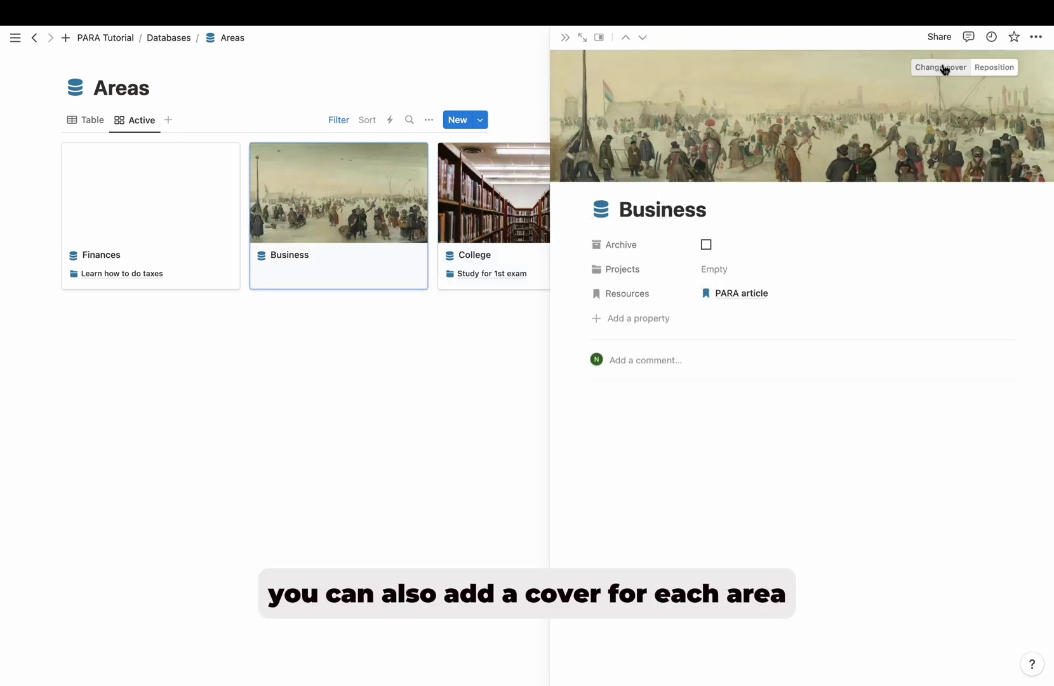
{"action": "left_click", "coordinate": [941, 67]}
{"action": "type", "text": "m"}
{"action": "type", "text": "camera"}
{"action": "left_click", "coordinate": [715, 332]}
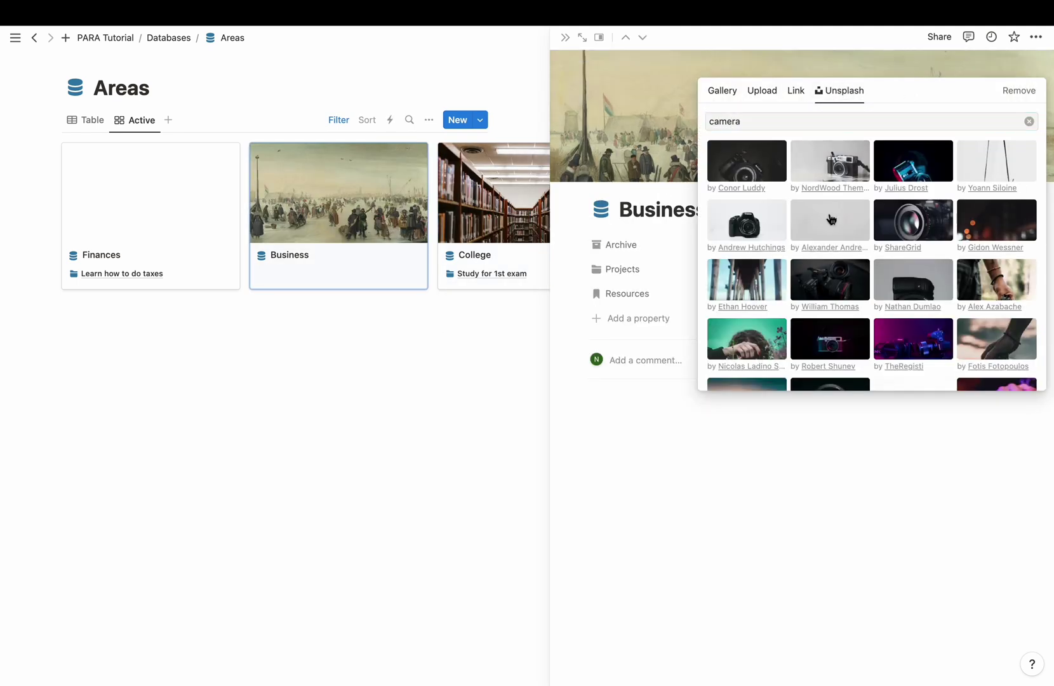
Add a cover to the Finances area using the dollar bills photo from an Unsplash search for "money"
{"action": "left_click", "coordinate": [177, 216]}
{"action": "left_click", "coordinate": [625, 62]}
{"action": "left_click", "coordinate": [940, 69]}
{"action": "left_click", "coordinate": [840, 90]}
{"action": "type", "text": "money"}
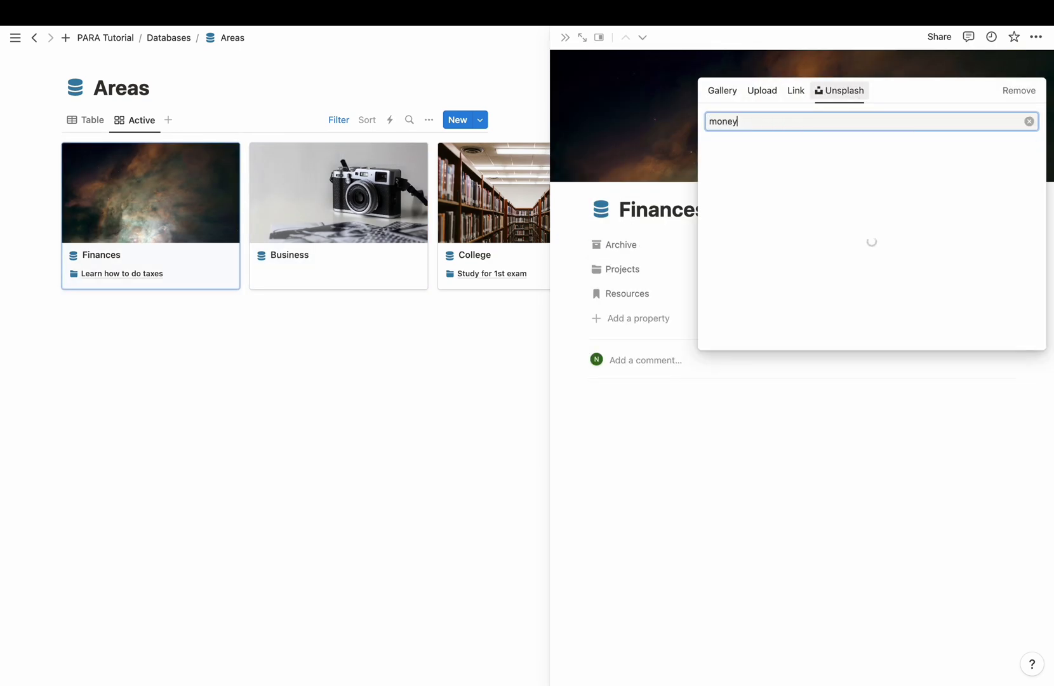
{"action": "left_click", "coordinate": [829, 161]}
{"action": "left_click", "coordinate": [647, 445]}
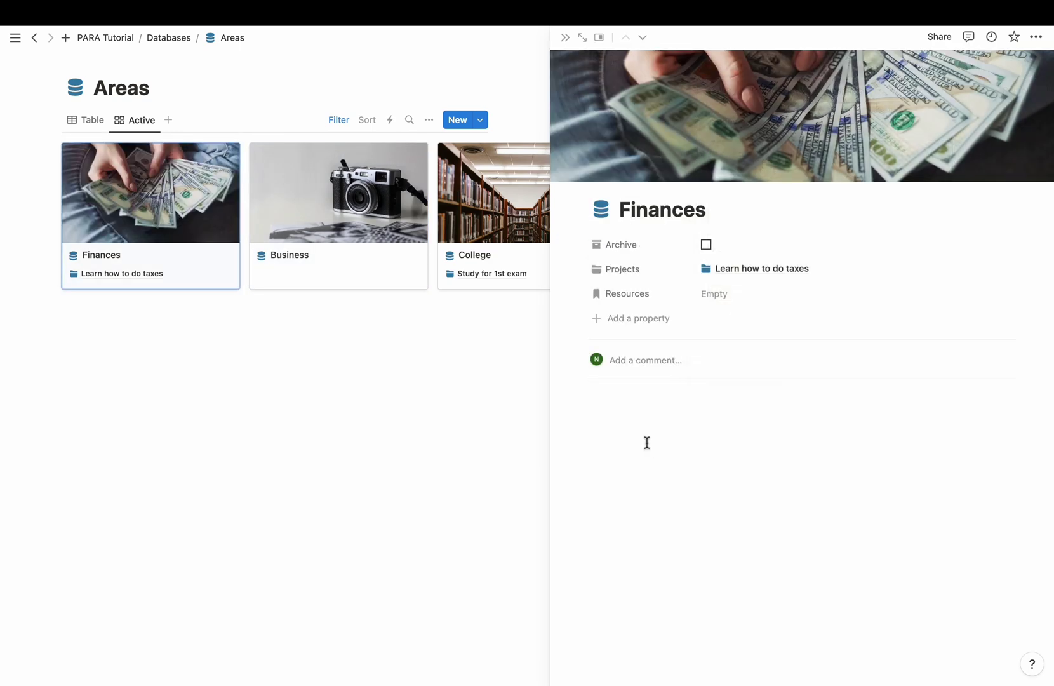
{"action": "left_click", "coordinate": [565, 38]}
Add a gallery view to the Projects database with the page cover as card preview
{"action": "left_click", "coordinate": [168, 38]}
{"action": "left_click", "coordinate": [356, 194]}
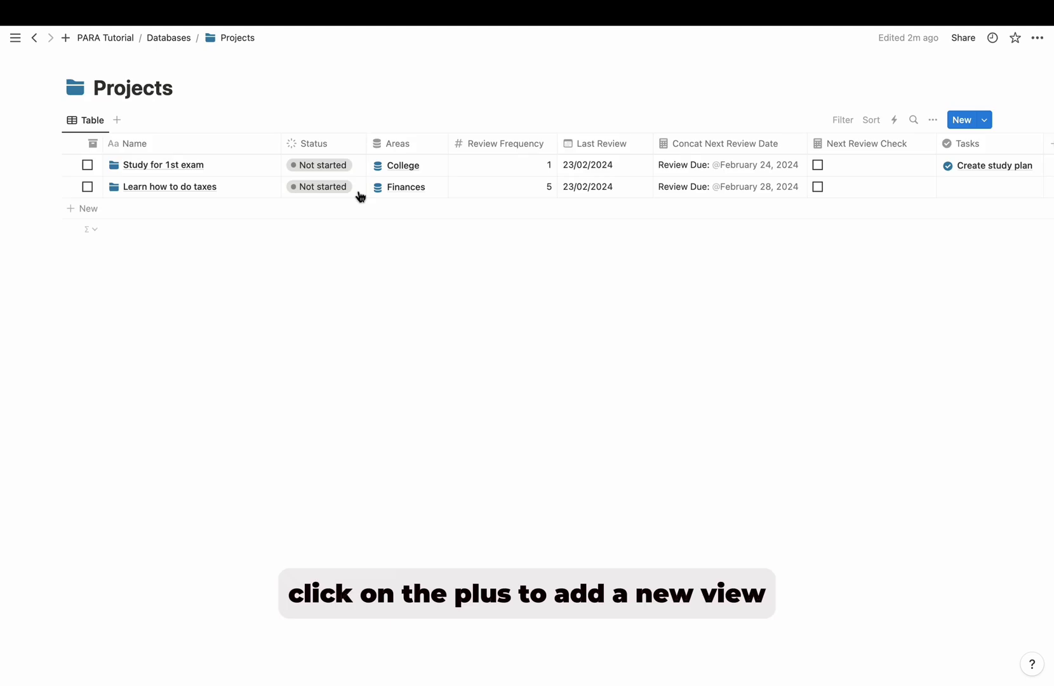
{"action": "left_click", "coordinate": [118, 120]}
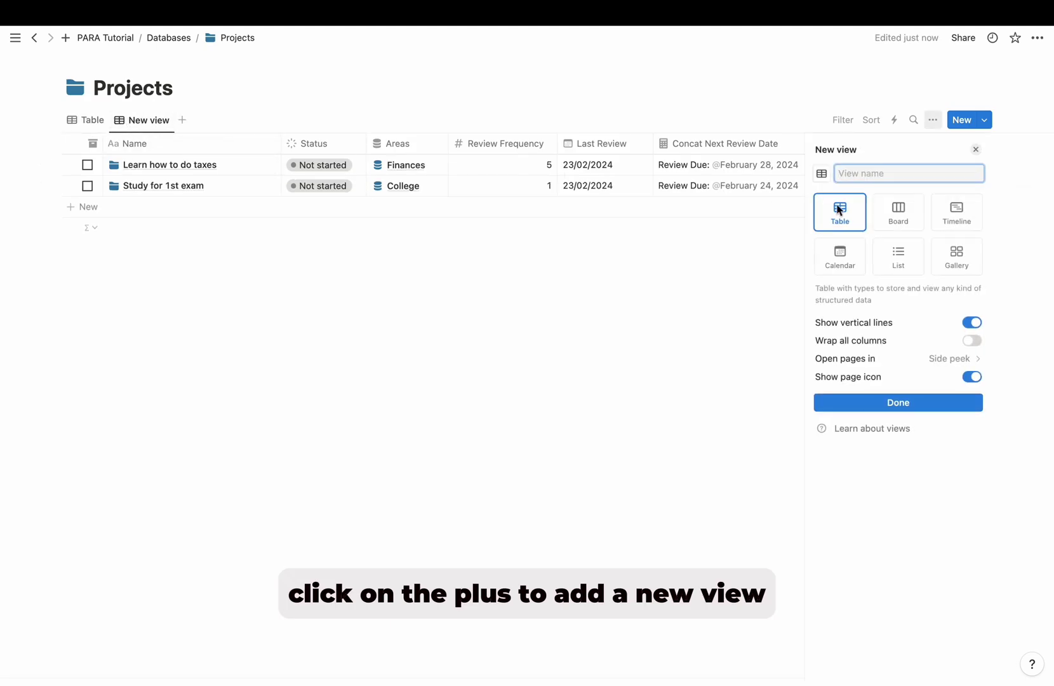
{"action": "left_click", "coordinate": [955, 257]}
{"action": "left_click", "coordinate": [947, 322]}
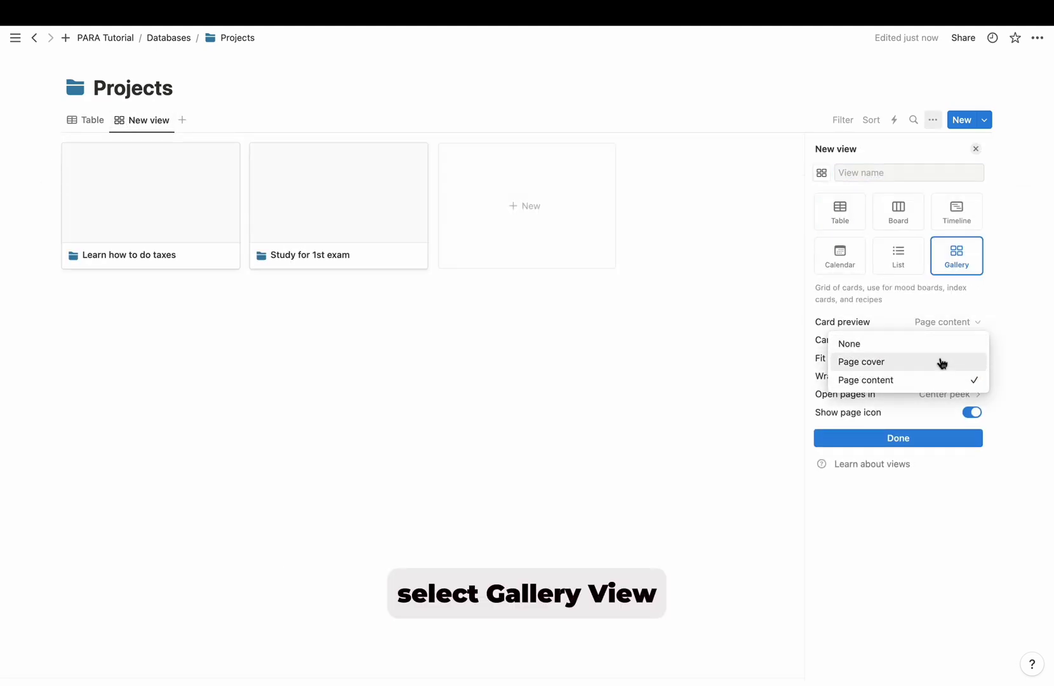
{"action": "left_click", "coordinate": [942, 362]}
Set the new Projects gallery to open pages in side peek and name the view "Active"
{"action": "left_click", "coordinate": [949, 394]}
{"action": "left_click", "coordinate": [931, 416]}
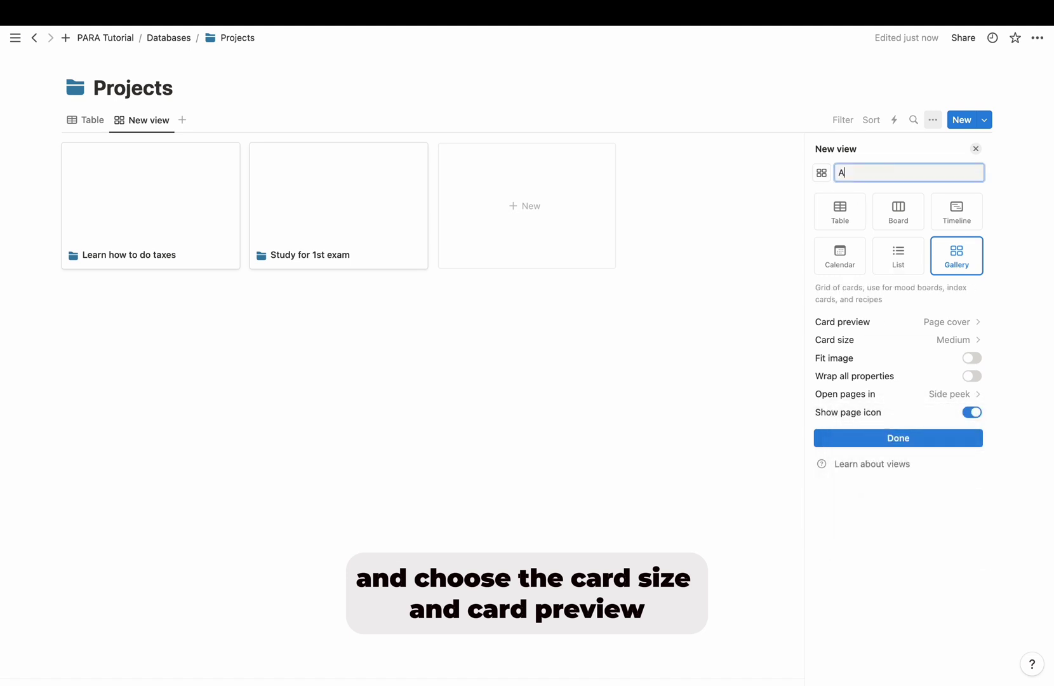
{"action": "type", "text": "Active"}
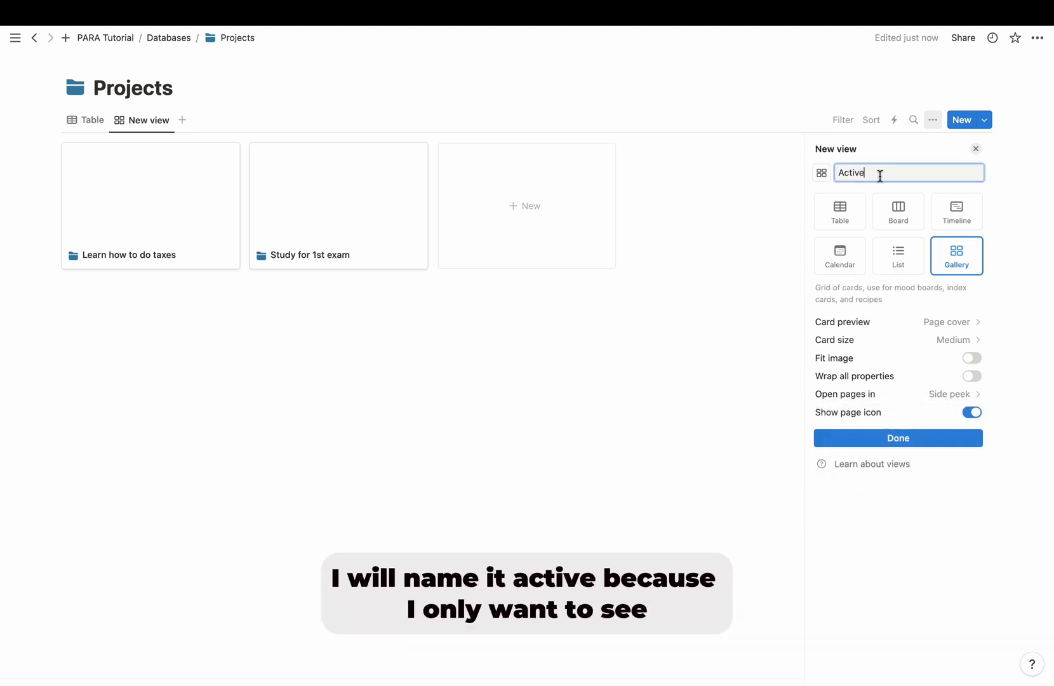
{"action": "key", "text": "Return"}
Filter the Active view of Projects to pages whose Archive checkbox is unchecked
{"action": "left_click", "coordinate": [889, 251]}
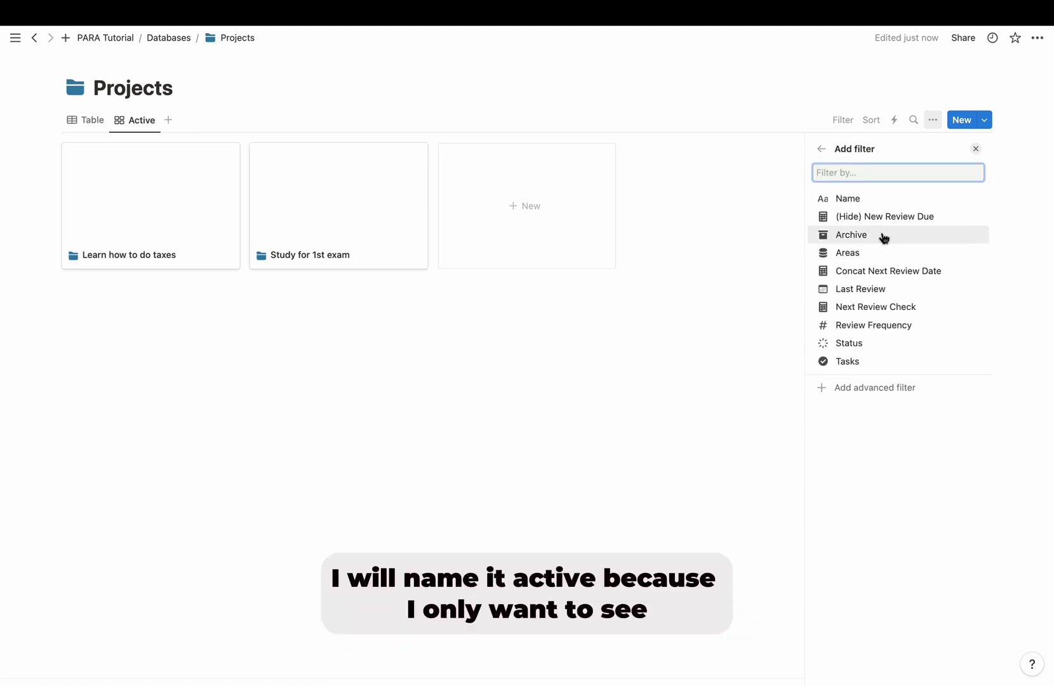
{"action": "left_click", "coordinate": [882, 235]}
{"action": "left_click", "coordinate": [891, 216]}
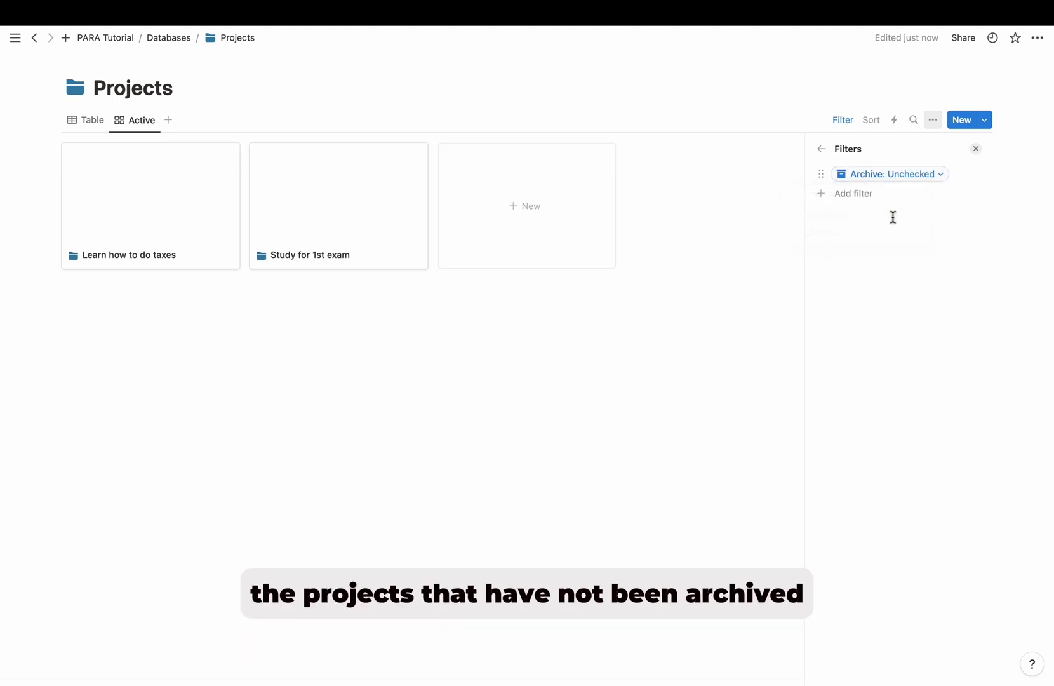
Show the Status and Next Review Check properties on the cards of the Active Projects gallery
{"action": "left_click", "coordinate": [932, 121]}
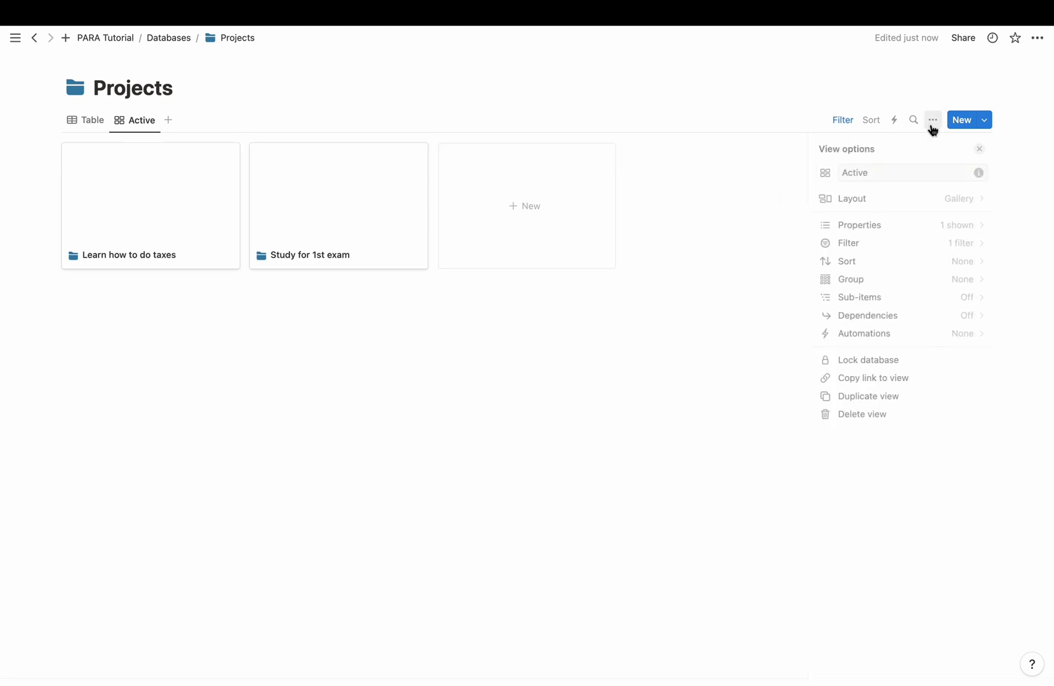
{"action": "left_click", "coordinate": [898, 225]}
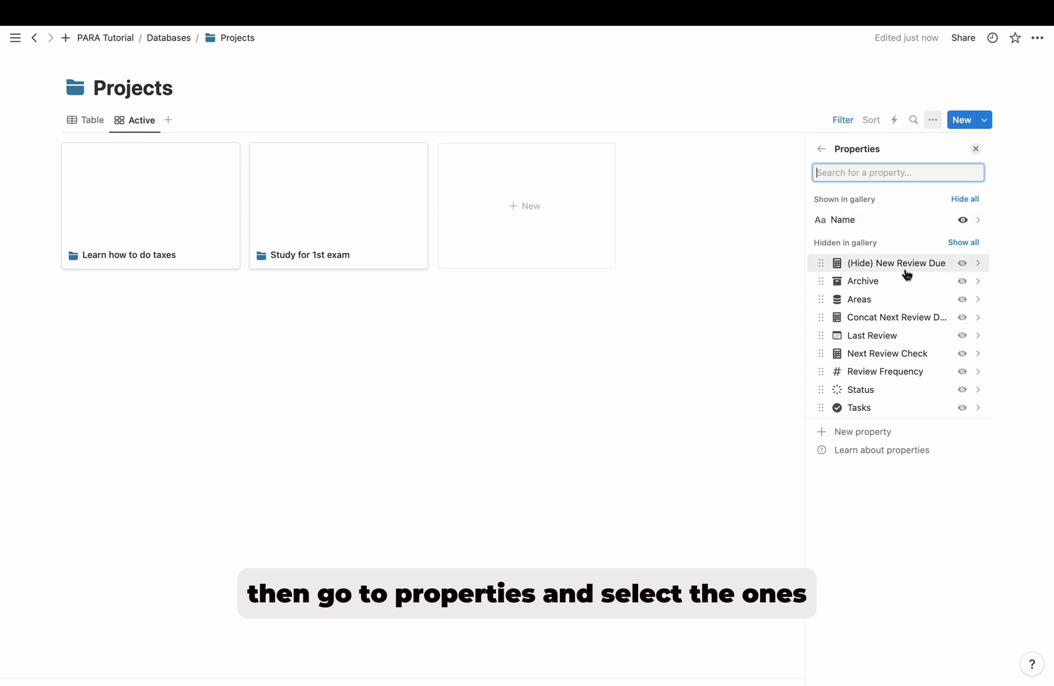
{"action": "scroll", "coordinate": [934, 312], "scroll_direction": "down", "scroll_amount": 1}
{"action": "left_click", "coordinate": [962, 378]}
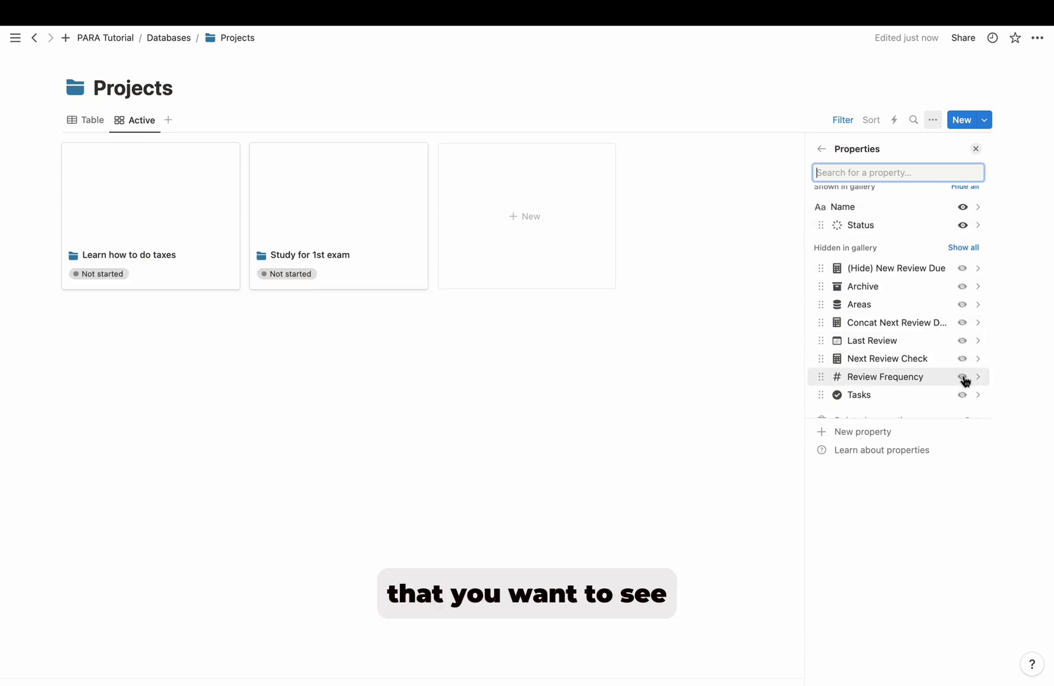
{"action": "left_click", "coordinate": [962, 358]}
{"action": "left_click", "coordinate": [976, 148]}
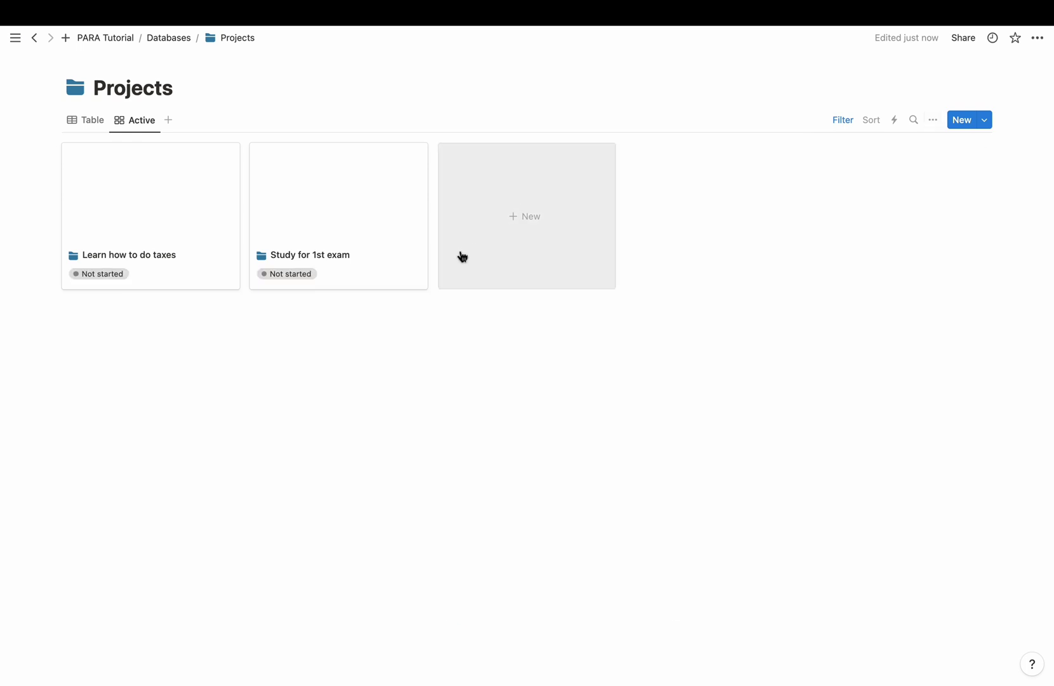
Set the Last Review date of the "Study for 1st exam" project to 22/02/2024 and close its page
{"action": "left_click", "coordinate": [382, 271]}
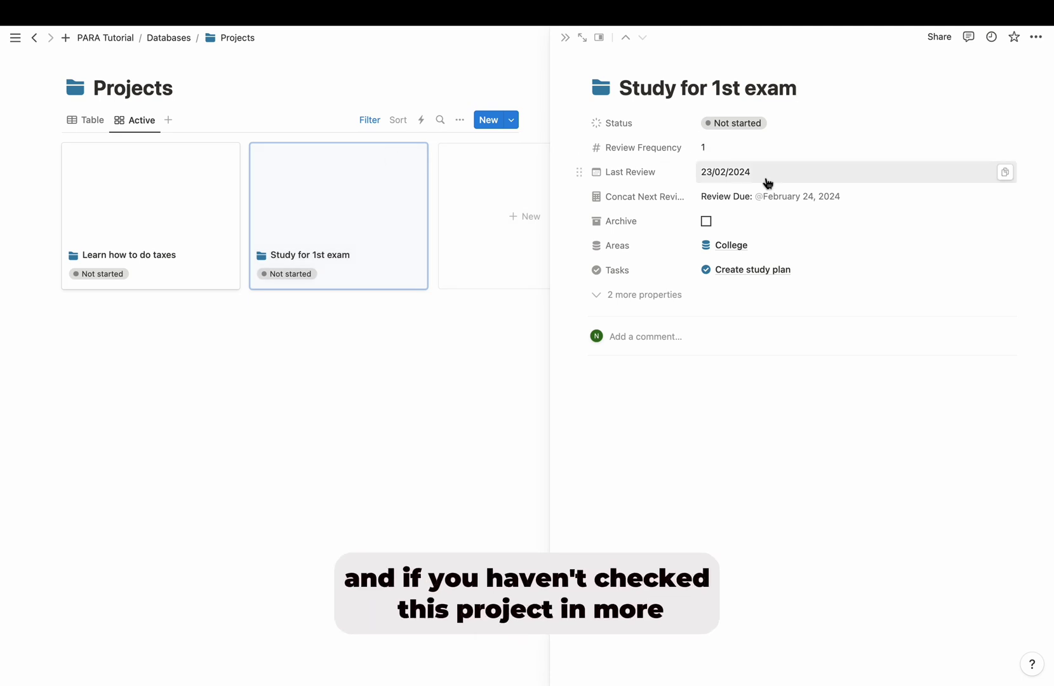
{"action": "left_click", "coordinate": [756, 153]}
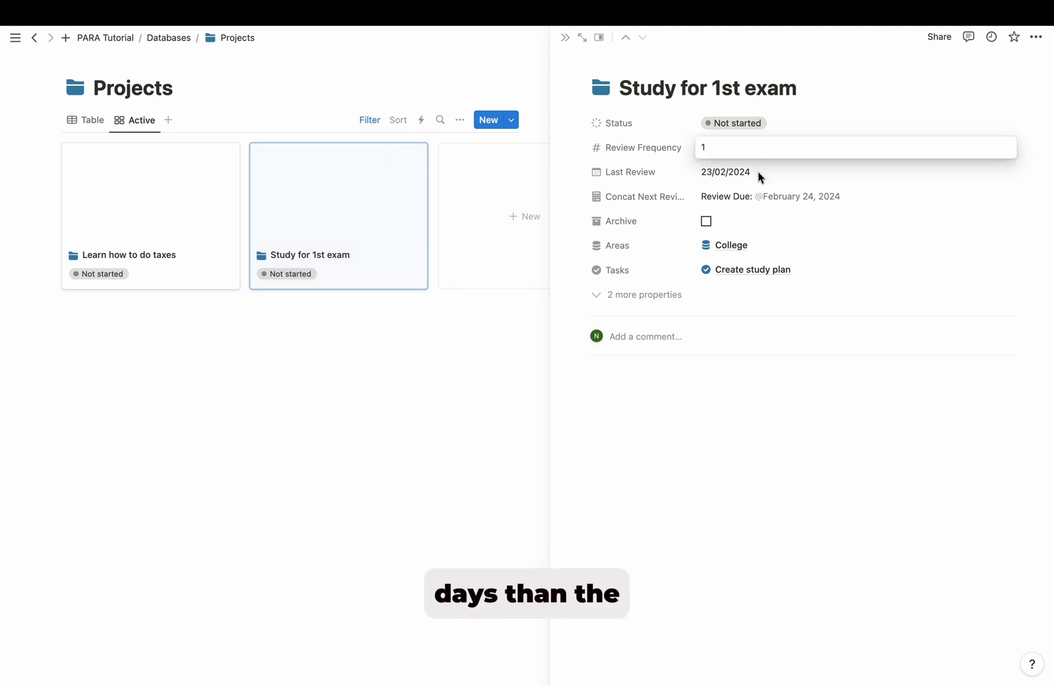
{"action": "left_click", "coordinate": [759, 175]}
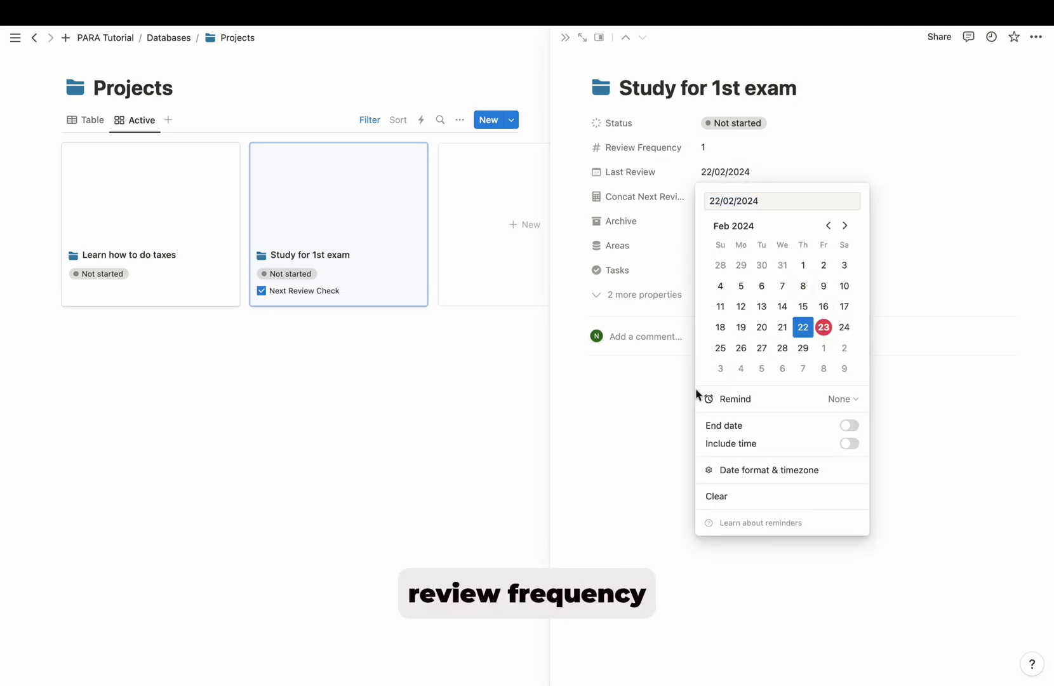
{"action": "left_click", "coordinate": [664, 427]}
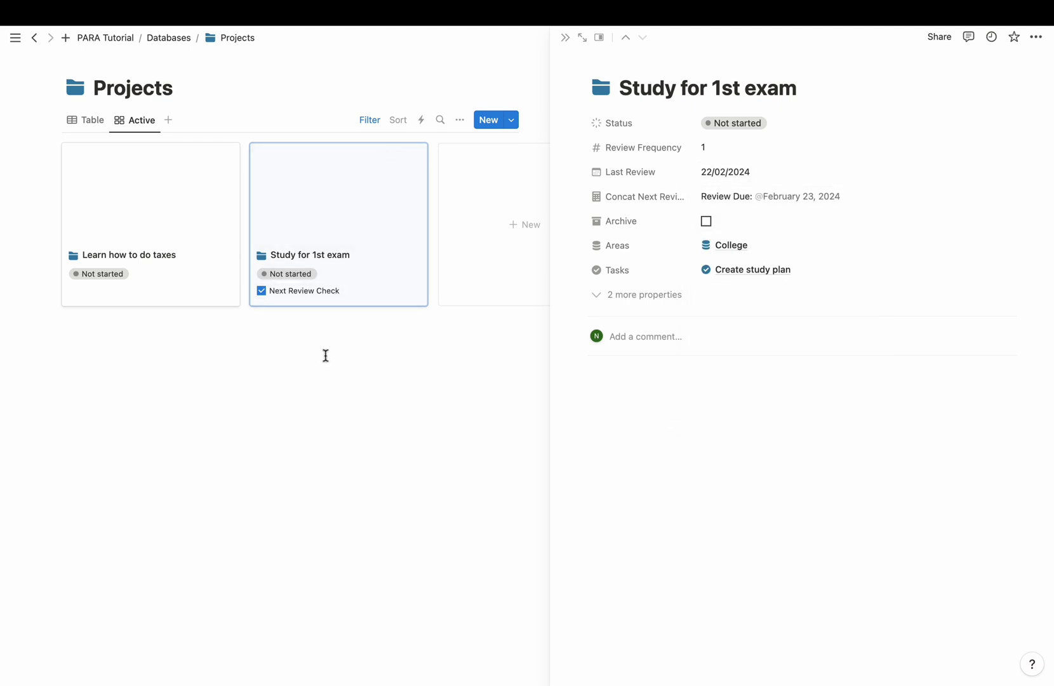
{"action": "key", "text": "Escape"}
Open the Resources database and add a table view named "Inbox"
{"action": "left_click", "coordinate": [167, 38]}
{"action": "left_click", "coordinate": [353, 211]}
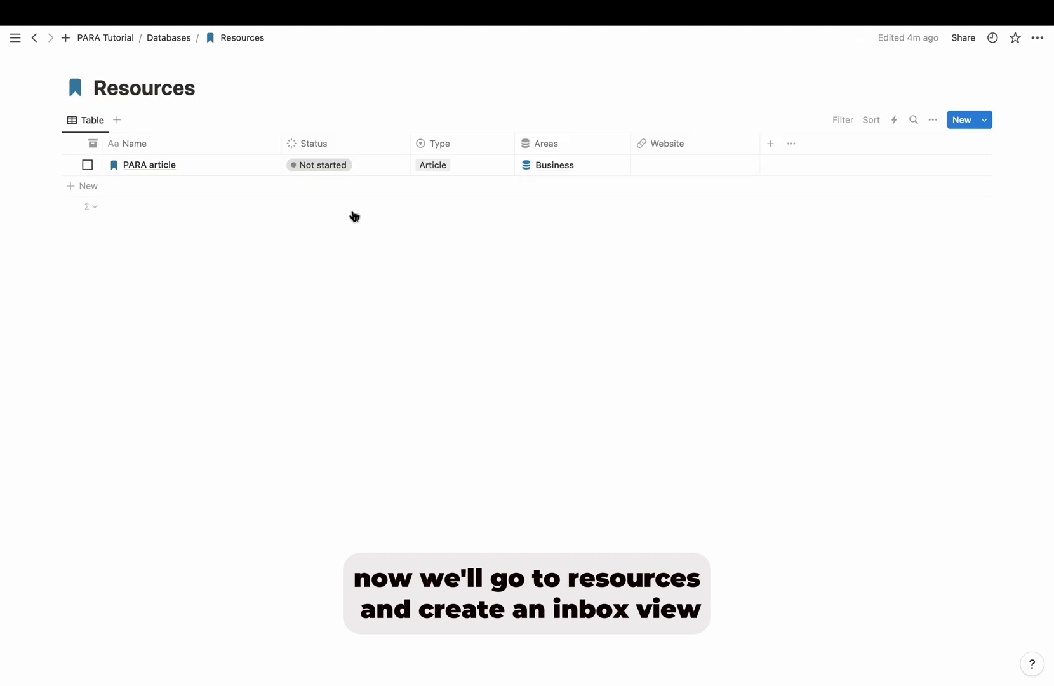
{"action": "left_click", "coordinate": [116, 120]}
{"action": "type", "text": "Inbox"}
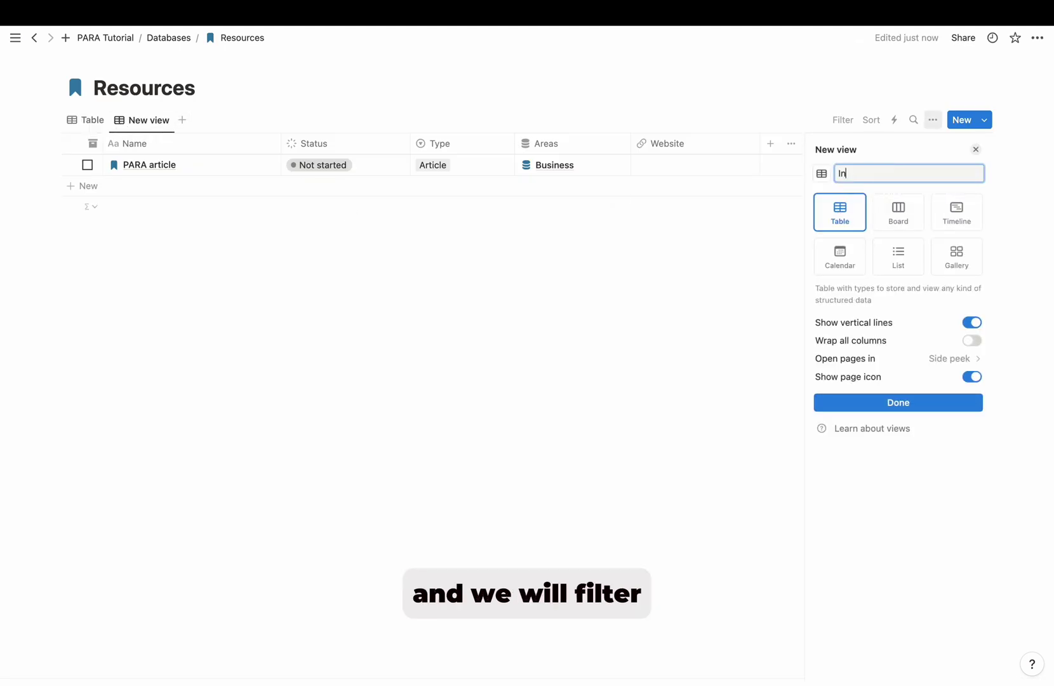
{"action": "key", "text": "Return"}
Filter the Resources Inbox view to Status is Not started, placing the rule in a group within an advanced filter
{"action": "left_click", "coordinate": [867, 243]}
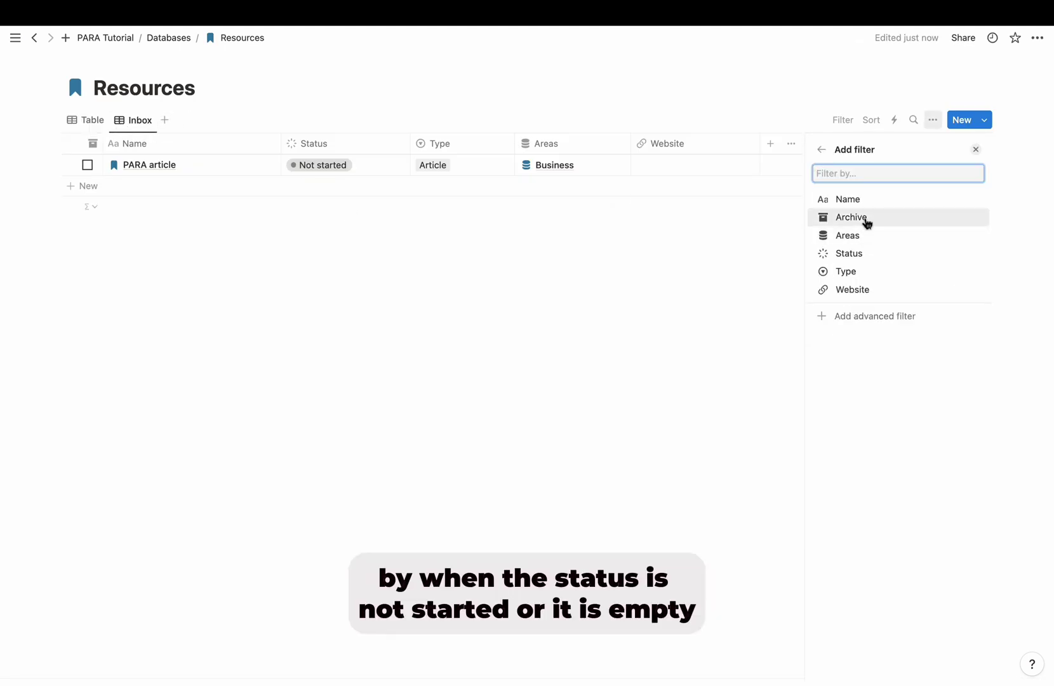
{"action": "left_click", "coordinate": [866, 261]}
{"action": "left_click", "coordinate": [877, 175]}
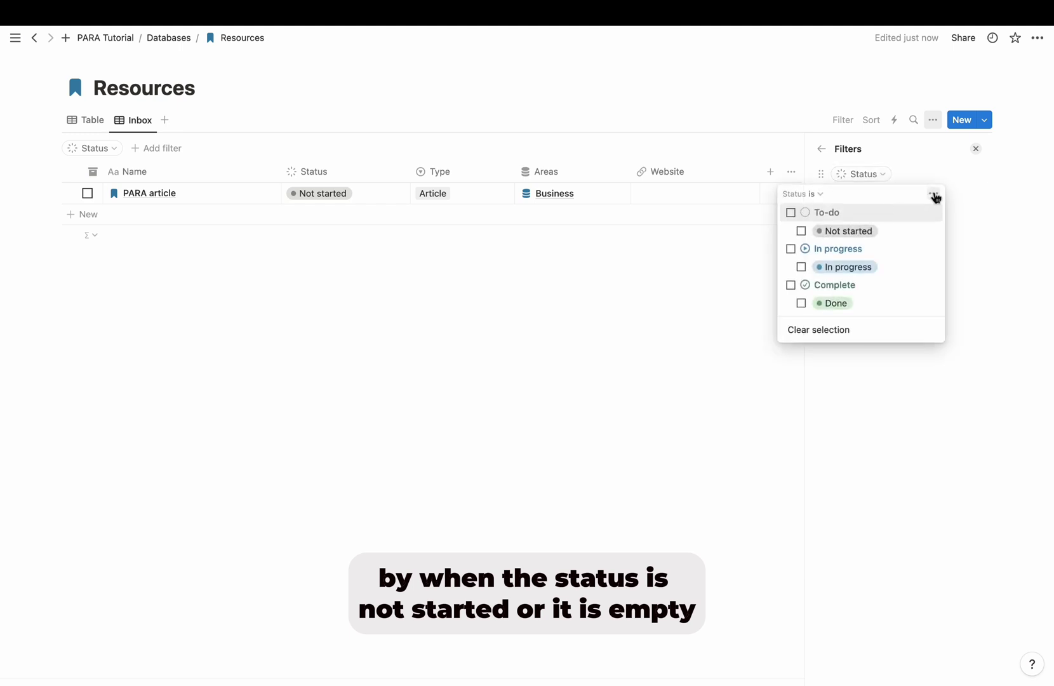
{"action": "left_click", "coordinate": [935, 197]}
{"action": "left_click", "coordinate": [898, 219]}
{"action": "left_click", "coordinate": [885, 183]}
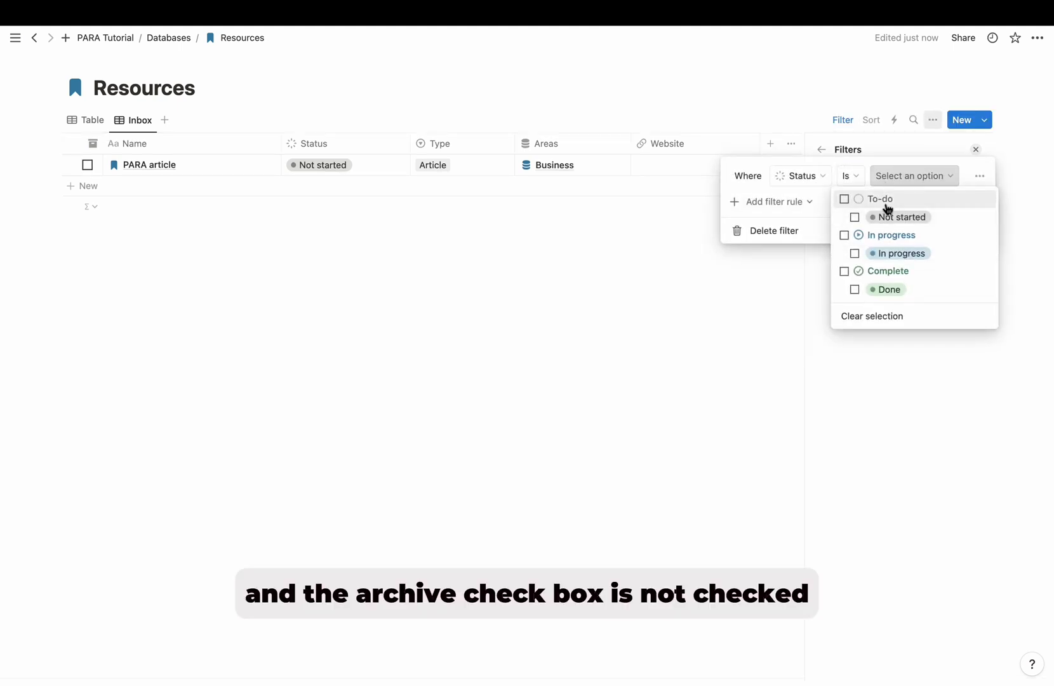
{"action": "left_click", "coordinate": [973, 180]}
{"action": "left_click", "coordinate": [975, 236]}
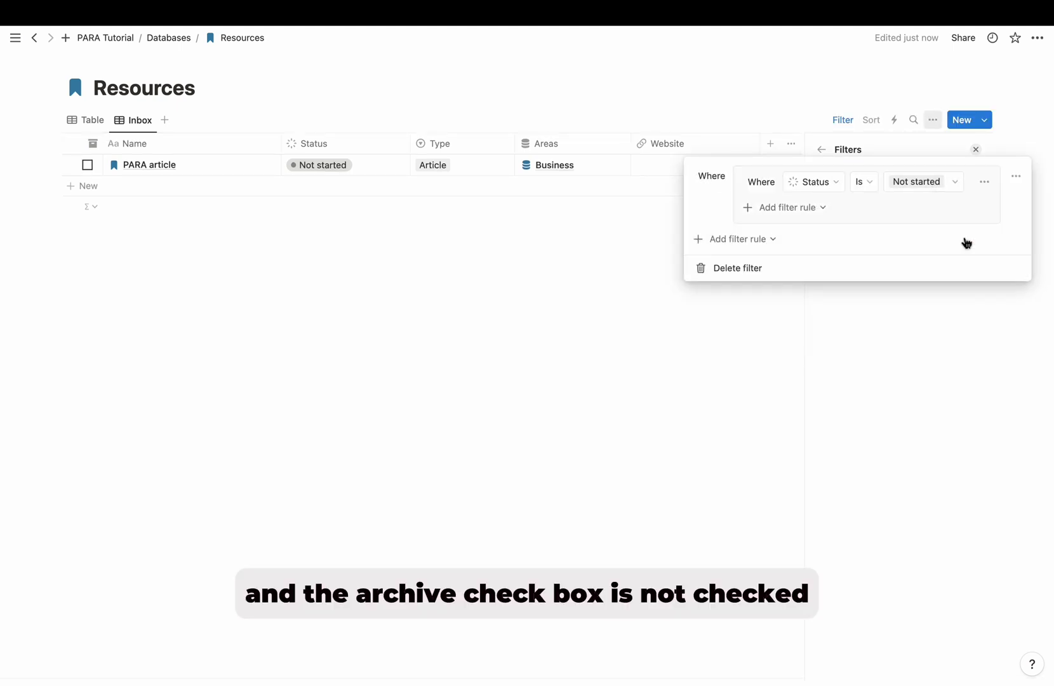
Add an Or rule for Status is empty inside the Inbox filter group
{"action": "left_click", "coordinate": [791, 205]}
{"action": "left_click", "coordinate": [797, 228]}
{"action": "left_click", "coordinate": [810, 209]}
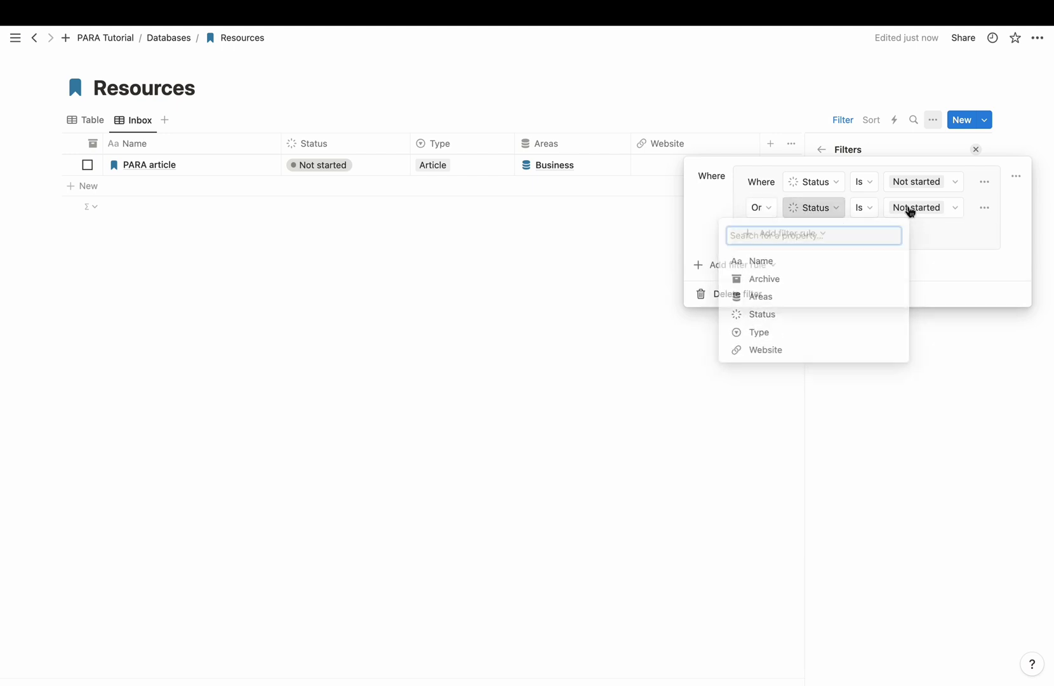
{"action": "left_click", "coordinate": [908, 208]}
{"action": "left_click", "coordinate": [874, 211]}
{"action": "left_click", "coordinate": [858, 282]}
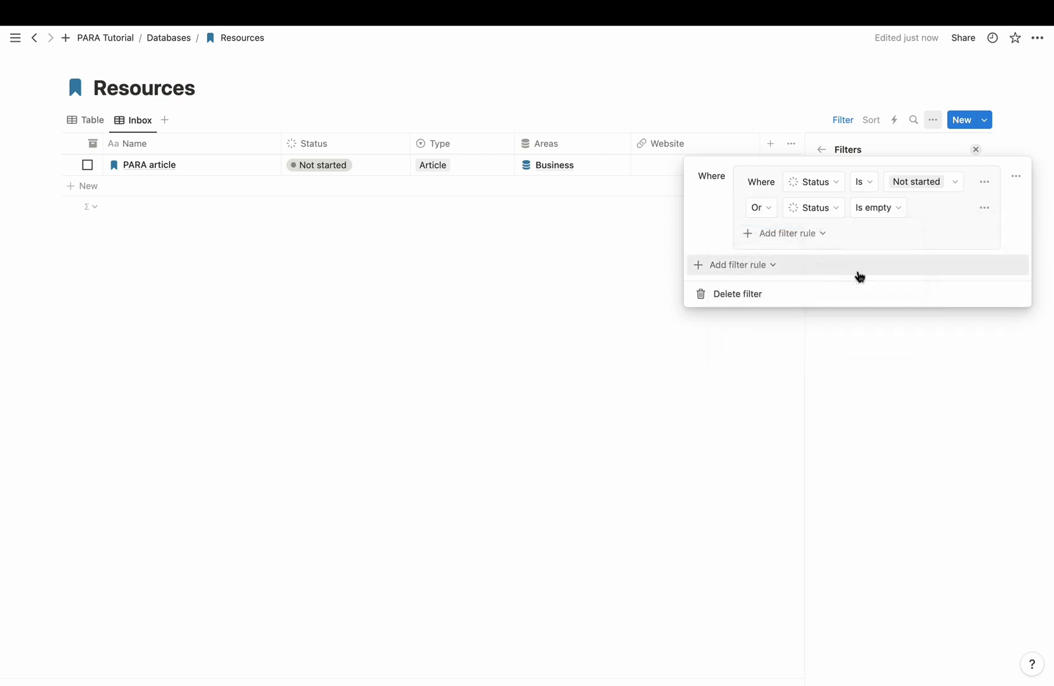
Add an And rule outside the filter group requiring Archive to be unchecked
{"action": "left_click", "coordinate": [760, 266]}
{"action": "left_click", "coordinate": [757, 287]}
{"action": "left_click", "coordinate": [770, 273]}
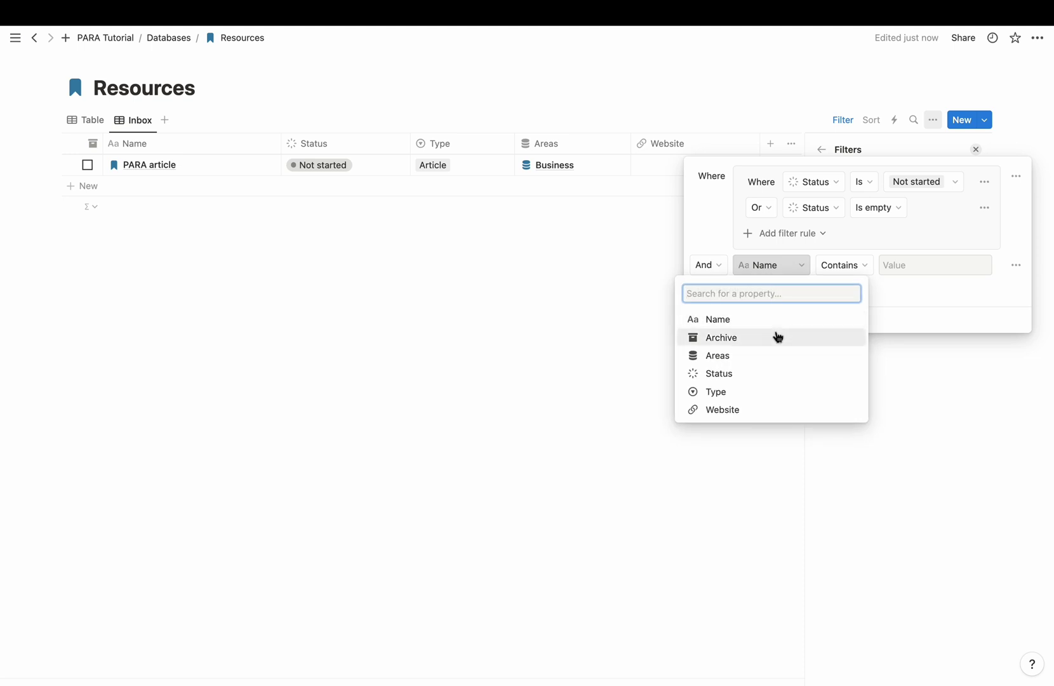
{"action": "left_click", "coordinate": [777, 336]}
{"action": "left_click", "coordinate": [828, 265]}
{"action": "left_click", "coordinate": [876, 266]}
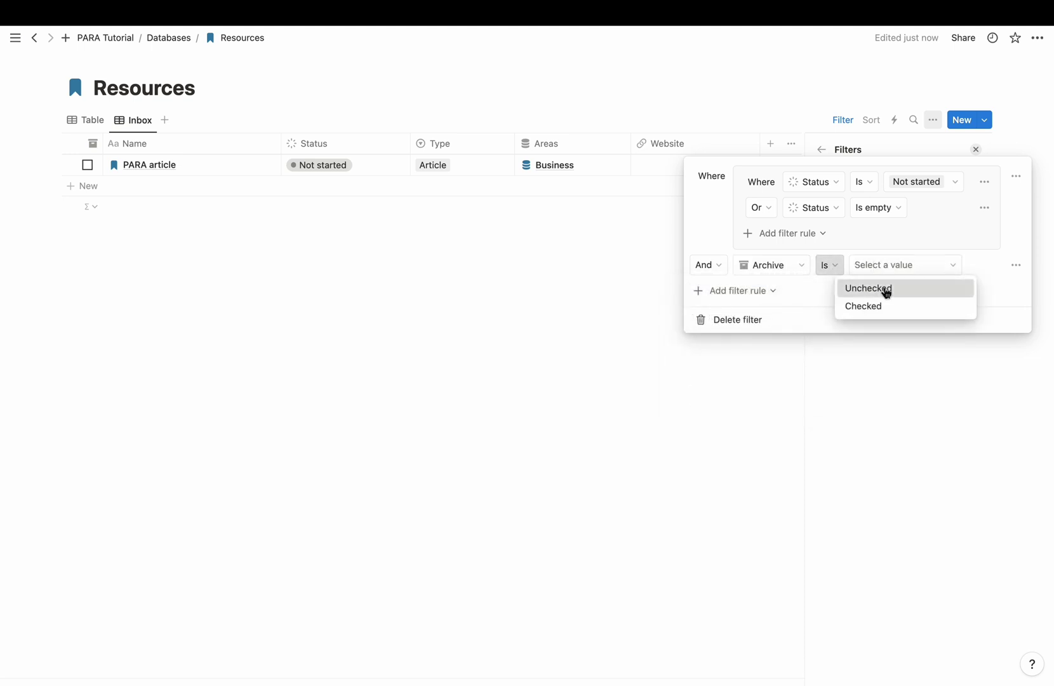
{"action": "left_click", "coordinate": [882, 292]}
{"action": "left_click", "coordinate": [889, 381]}
Add a list view named "By Area" to the Resources database
{"action": "left_click", "coordinate": [165, 120]}
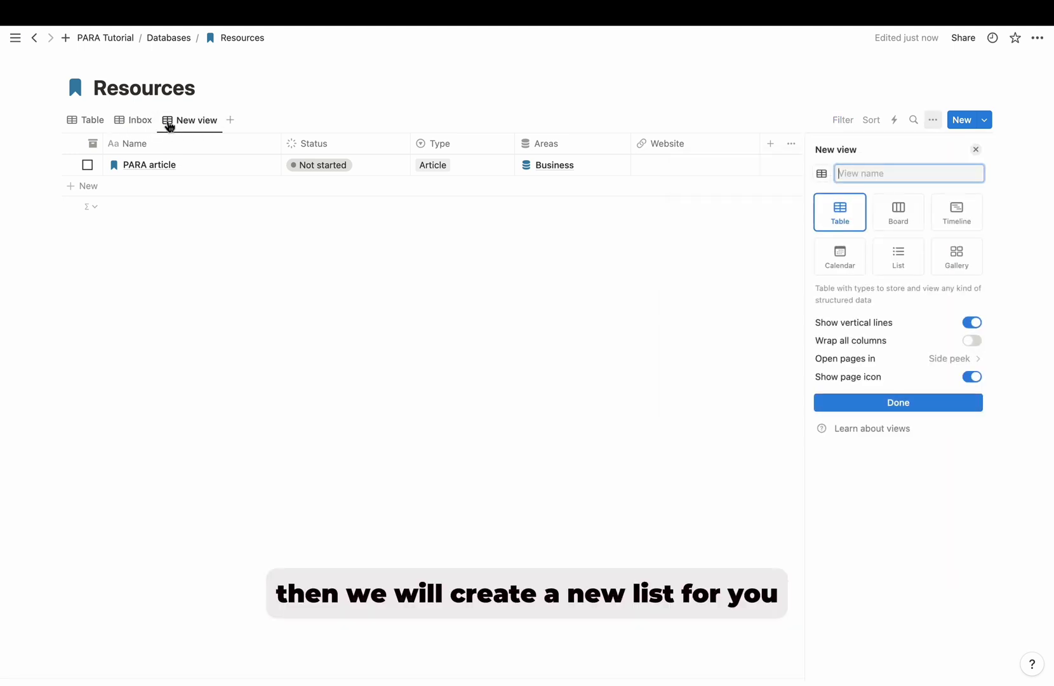
{"action": "left_click", "coordinate": [898, 256]}
{"action": "left_click", "coordinate": [863, 177]}
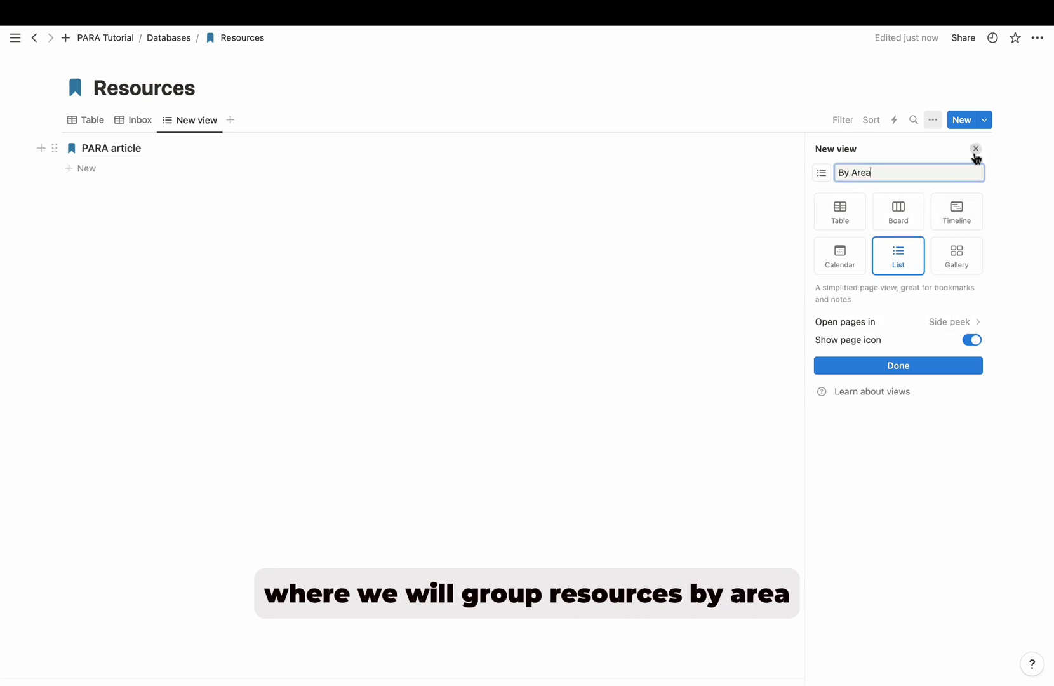
{"action": "left_click", "coordinate": [976, 149]}
Show the Type and Status properties in the By Area list, with Type placed before Status
{"action": "left_click", "coordinate": [933, 120]}
{"action": "left_click", "coordinate": [900, 224]}
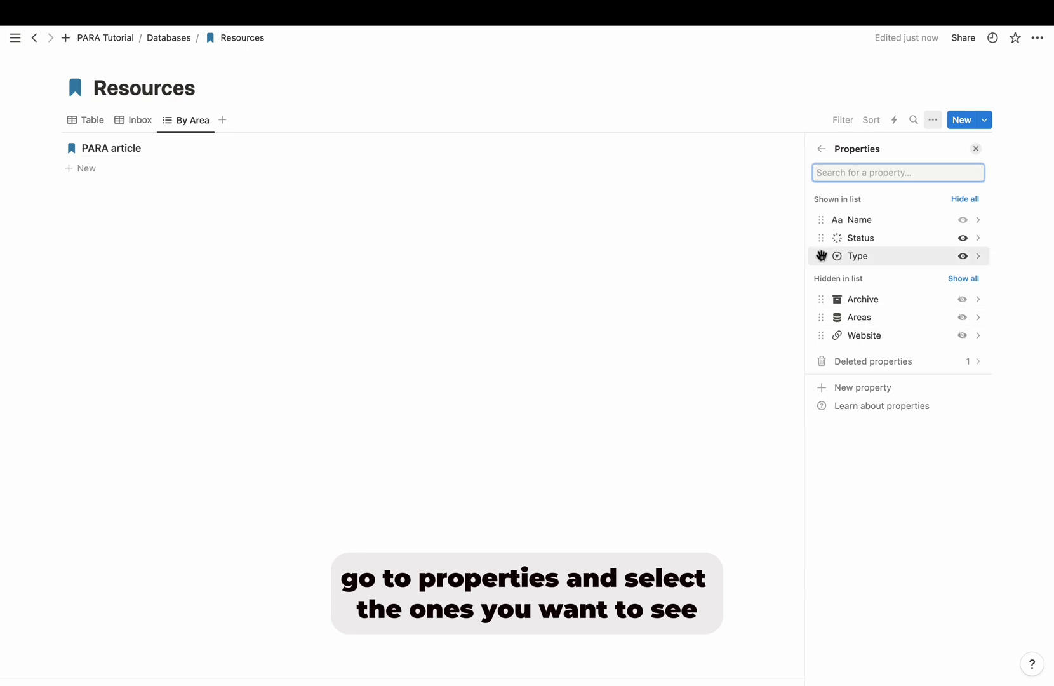
{"action": "left_click_drag", "start_coordinate": [821, 255], "coordinate": [821, 237]}
{"action": "key", "text": "Escape"}
Group the By Area list of Resources by the Areas property
{"action": "left_click", "coordinate": [907, 281]}
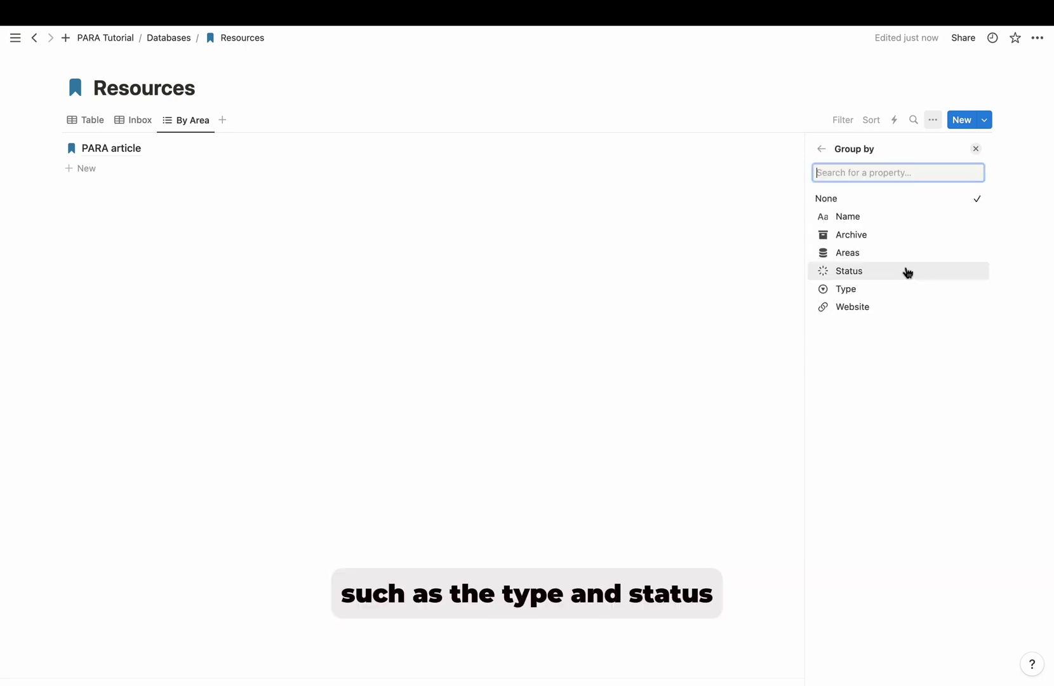
{"action": "left_click", "coordinate": [904, 252]}
{"action": "left_click", "coordinate": [76, 158]}
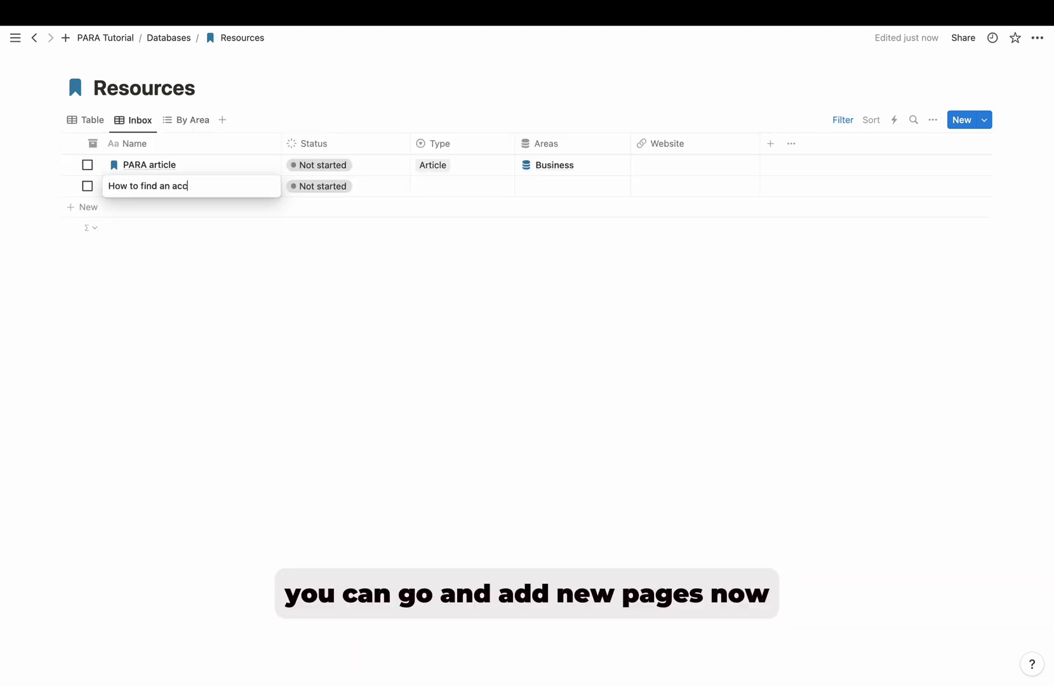
Add the resource "How to find an accountant" with type Course and a linked area, and check it in the By Area view
{"action": "type", "text": "ountant"}
{"action": "left_click", "coordinate": [447, 190]}
{"action": "left_click", "coordinate": [452, 245]}
{"action": "left_click", "coordinate": [558, 191]}
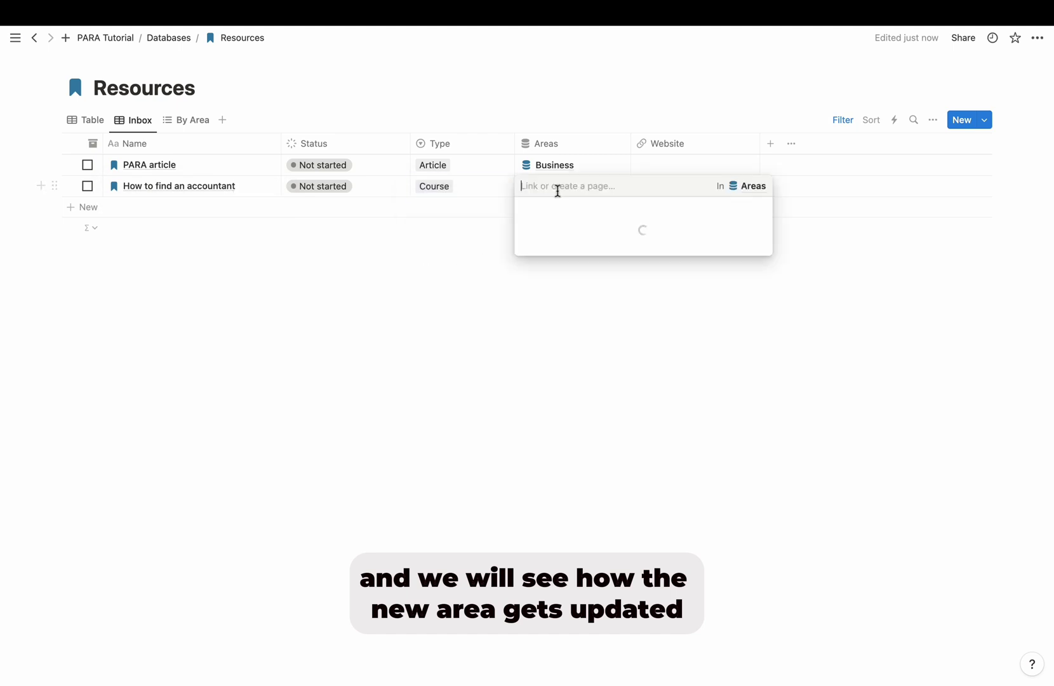
{"action": "left_click", "coordinate": [557, 230]}
{"action": "left_click", "coordinate": [186, 127]}
{"action": "left_click", "coordinate": [186, 121]}
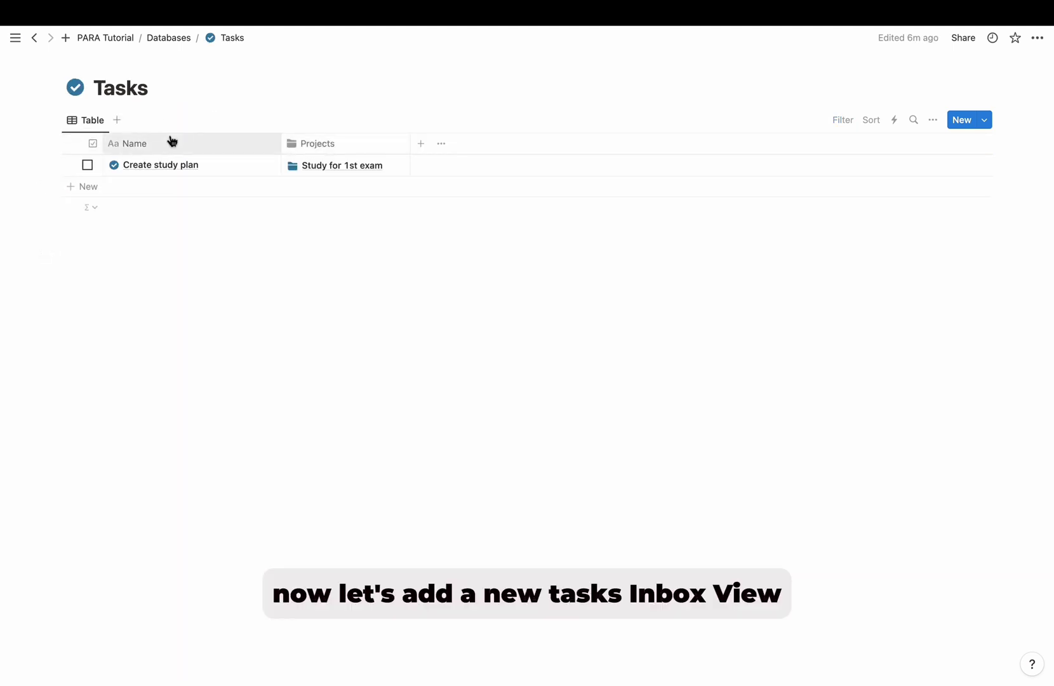
Add a table view named "Inbox" to the Tasks database
{"action": "left_click", "coordinate": [117, 120]}
{"action": "type", "text": "Inbox"}
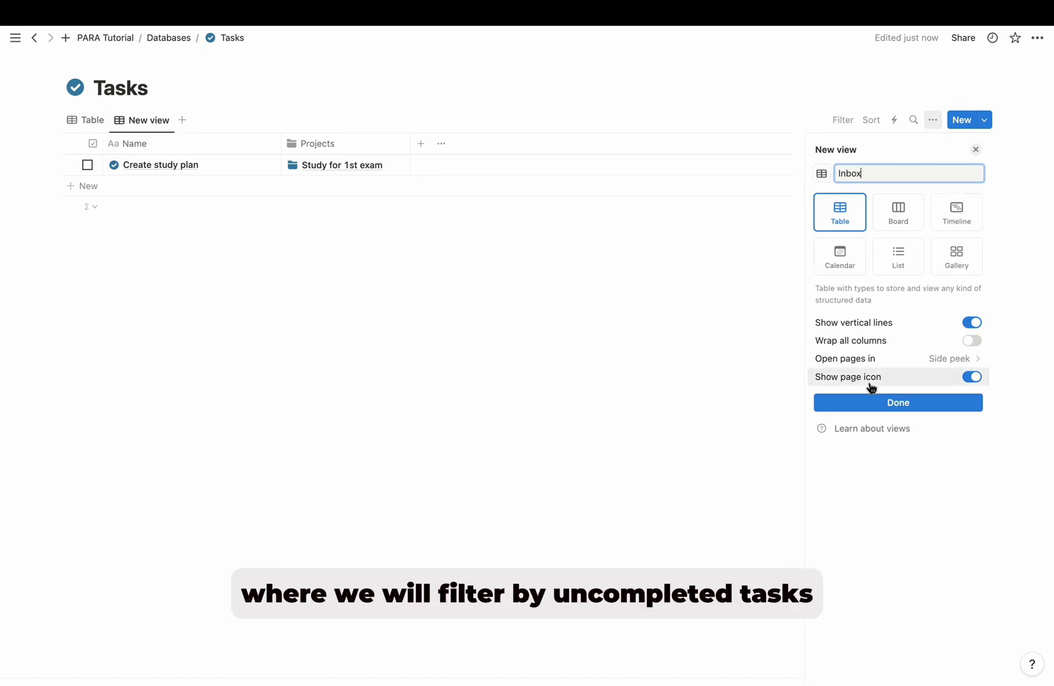
{"action": "left_click", "coordinate": [929, 405]}
Filter the Tasks Inbox view to tasks whose Done checkbox is unchecked, as an advanced filter
{"action": "left_click", "coordinate": [895, 250]}
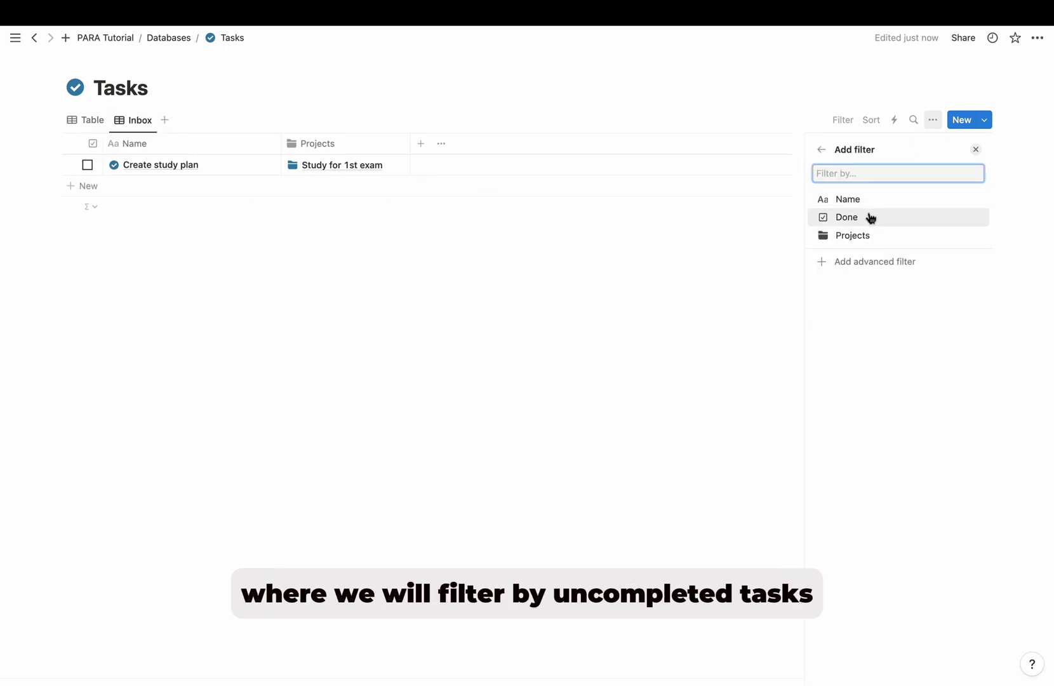
{"action": "left_click", "coordinate": [868, 217]}
{"action": "left_click", "coordinate": [854, 219]}
{"action": "left_click", "coordinate": [944, 195]}
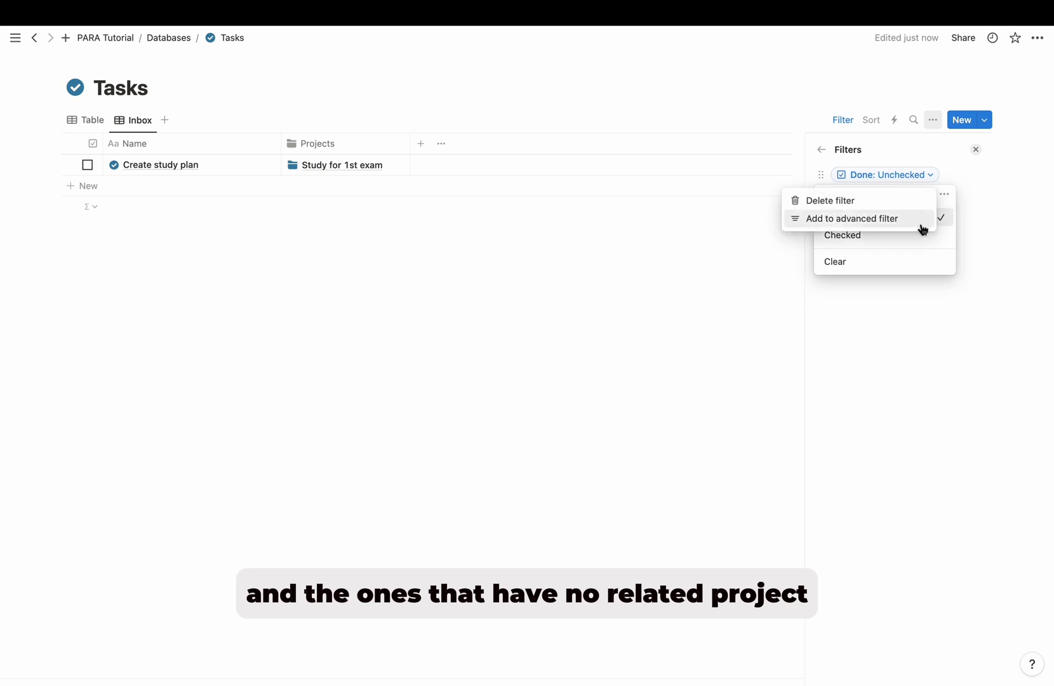
{"action": "left_click", "coordinate": [920, 219]}
Add an And rule to the Tasks Inbox filter requiring Projects to be empty
{"action": "left_click", "coordinate": [863, 232]}
{"action": "left_click", "coordinate": [822, 229]}
{"action": "left_click", "coordinate": [777, 321]}
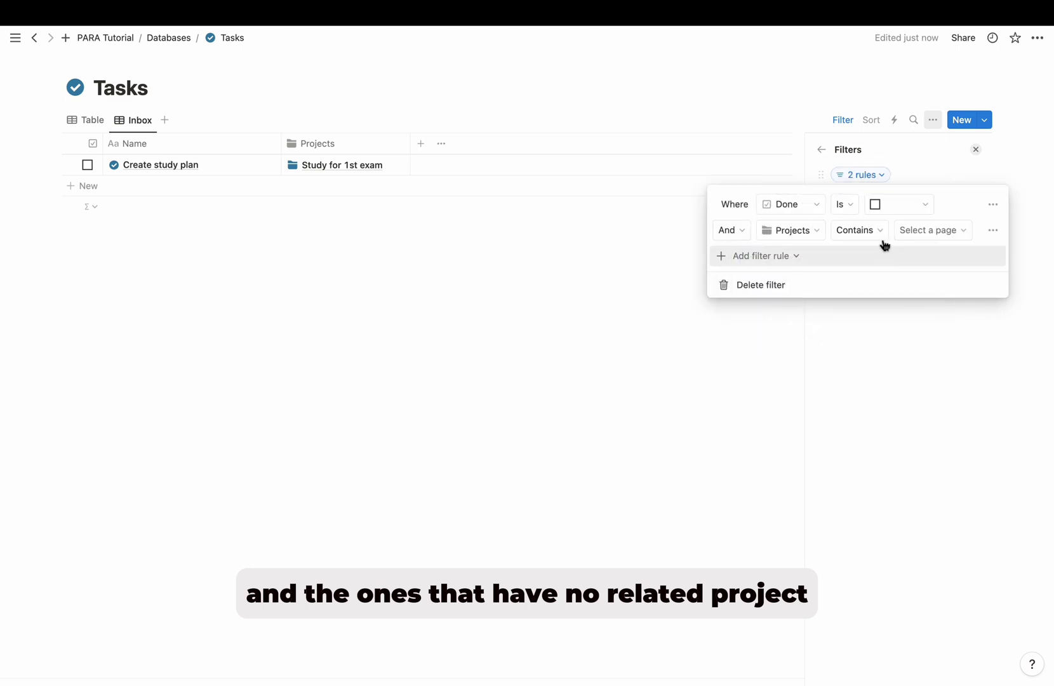
{"action": "left_click", "coordinate": [856, 229]}
{"action": "left_click", "coordinate": [868, 287]}
{"action": "left_click", "coordinate": [908, 325]}
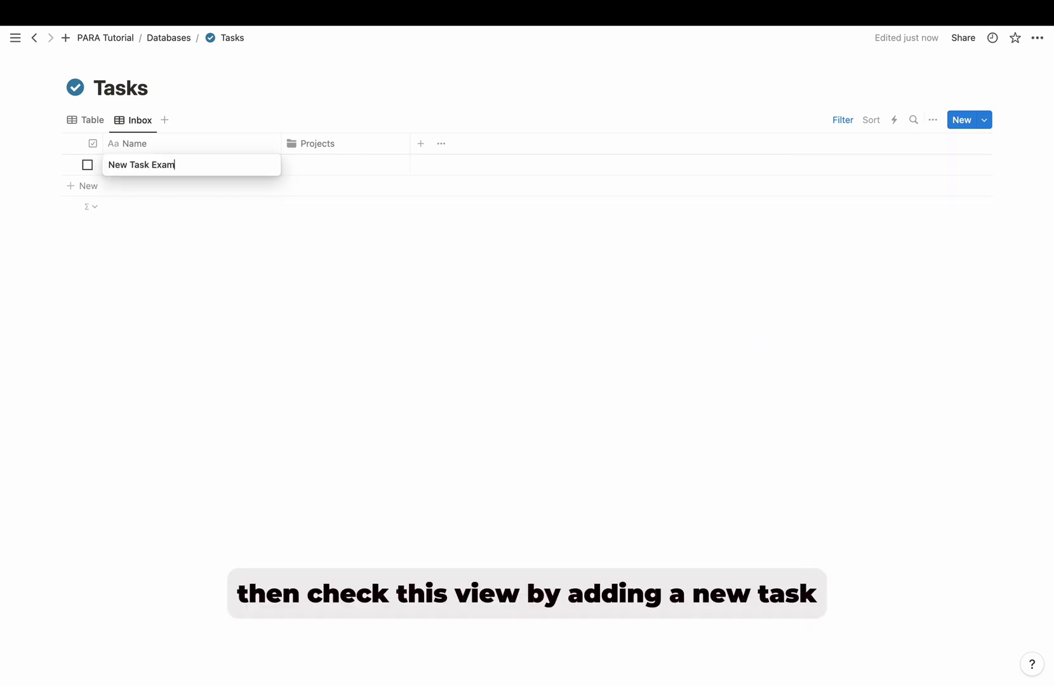
Add a task named "New Task Example" and try linking it to the "Study for 1st exam" project
{"action": "key", "text": "Escape"}
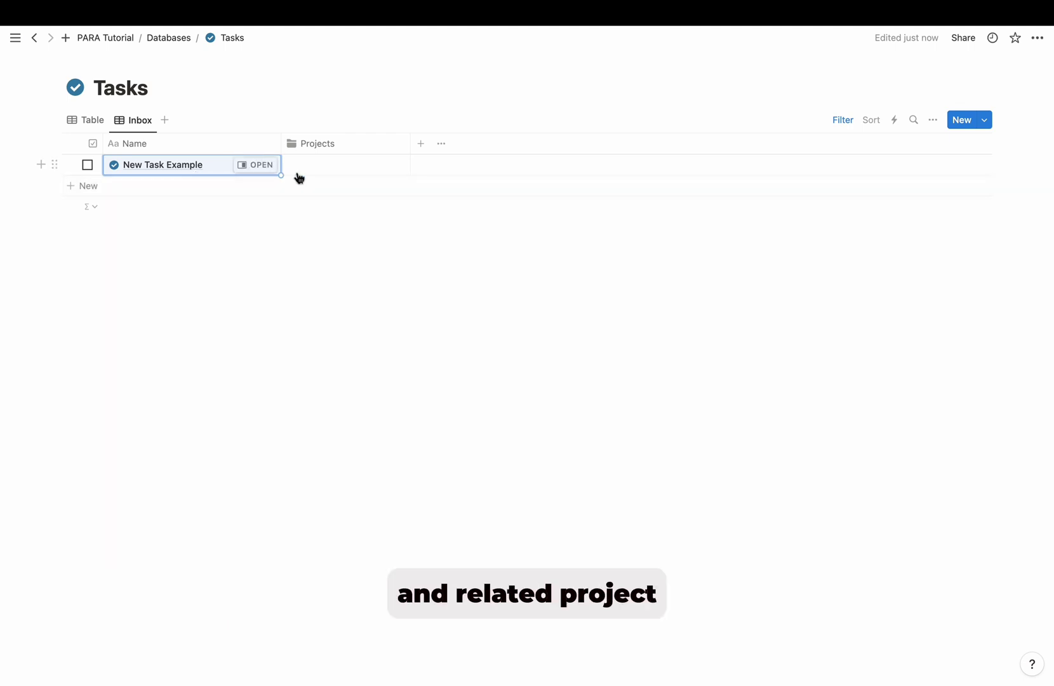
{"action": "left_click", "coordinate": [332, 164]}
{"action": "left_click", "coordinate": [341, 208]}
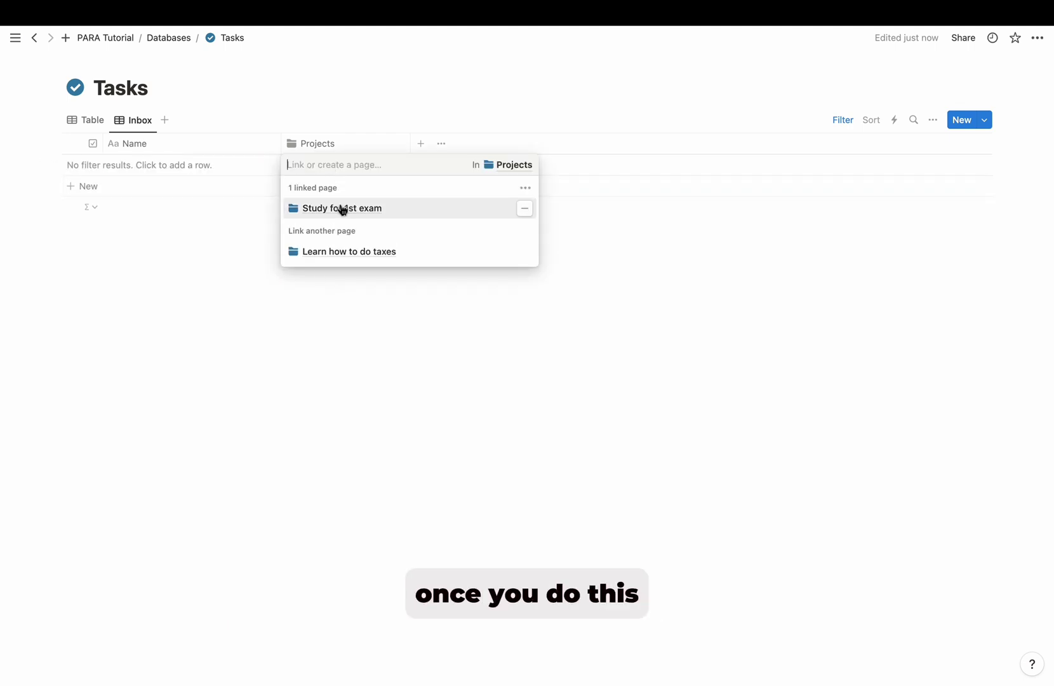
{"action": "left_click", "coordinate": [263, 283]}
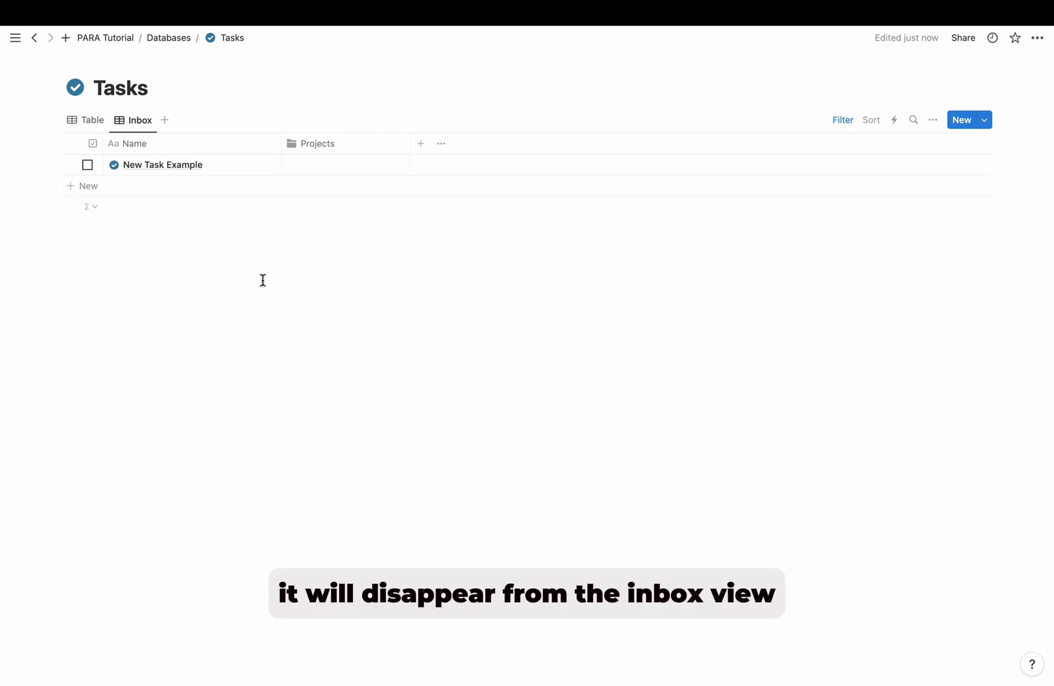
Add a calendar view named "This Week" to the Tasks database, shown by Date as a week
{"action": "left_click", "coordinate": [165, 120]}
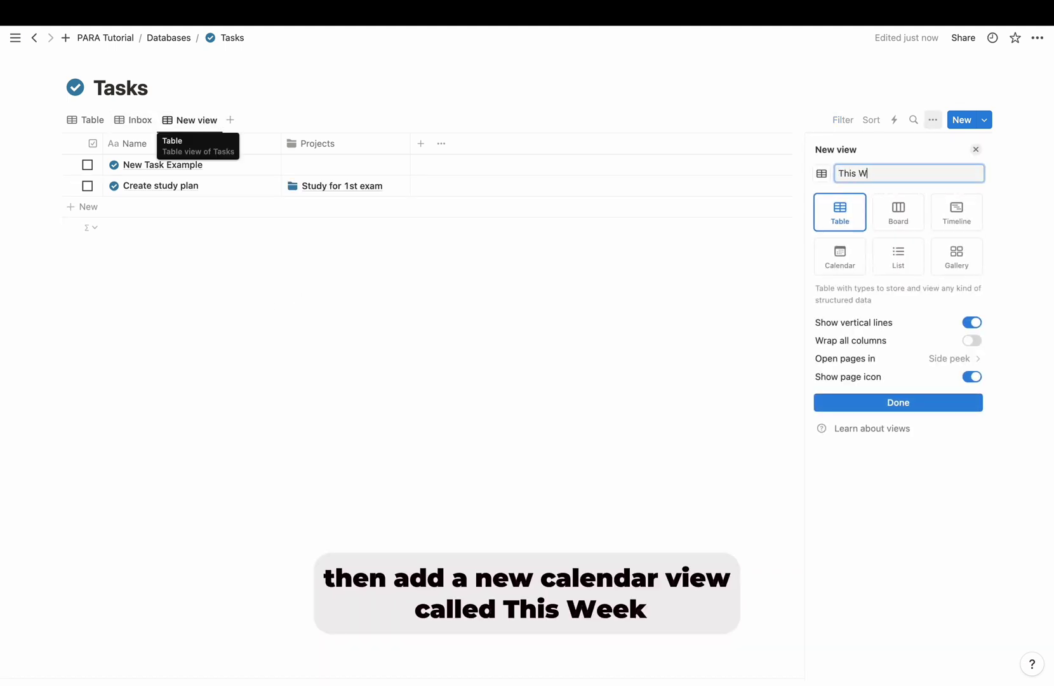
{"action": "left_click", "coordinate": [838, 266]}
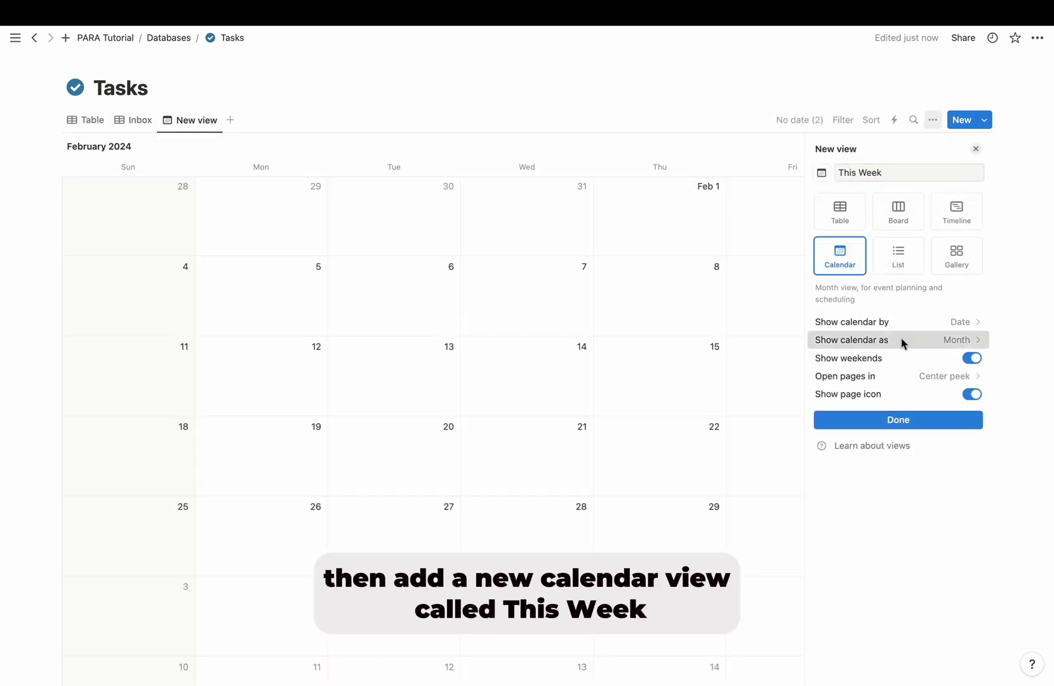
{"action": "left_click", "coordinate": [901, 342]}
{"action": "left_click", "coordinate": [897, 381]}
{"action": "left_click", "coordinate": [922, 376]}
{"action": "left_click", "coordinate": [922, 337]}
{"action": "left_click", "coordinate": [924, 422]}
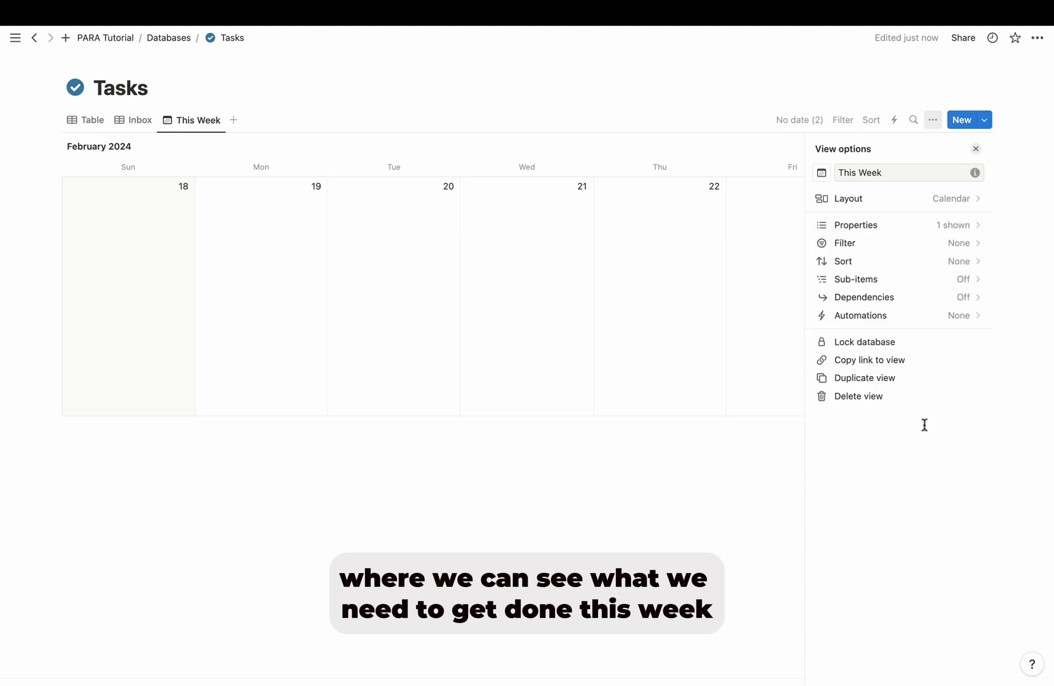
Filter the This Week view to tasks whose Date is not empty, as an advanced filter
{"action": "left_click", "coordinate": [876, 243]}
{"action": "left_click", "coordinate": [878, 215]}
{"action": "left_click", "coordinate": [921, 176]}
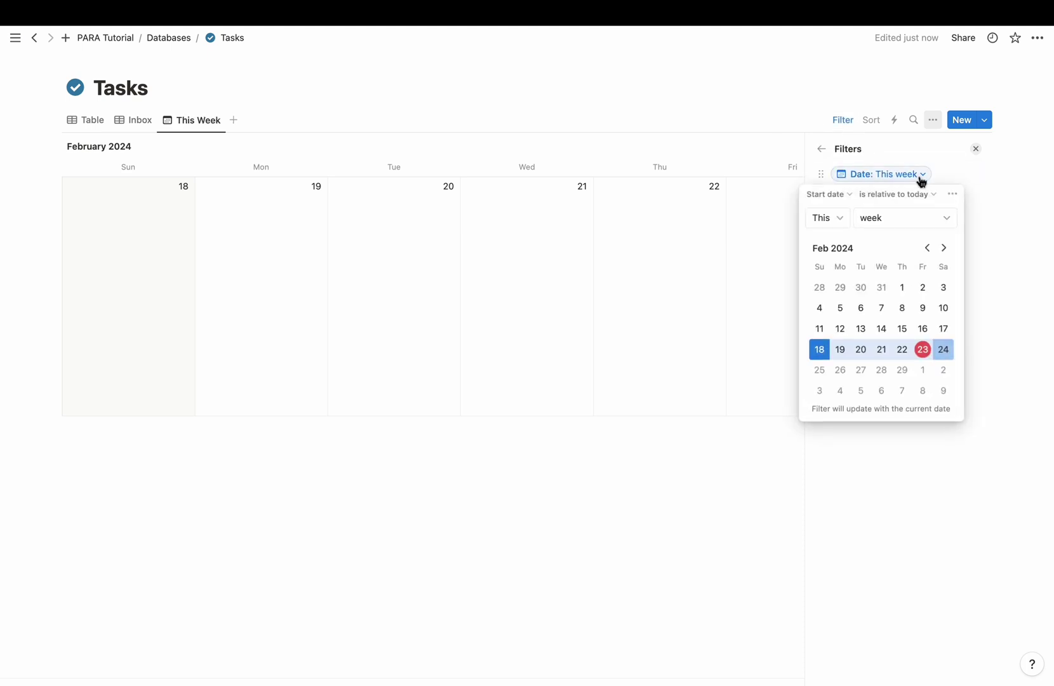
{"action": "left_click", "coordinate": [952, 193]}
{"action": "left_click", "coordinate": [910, 222]}
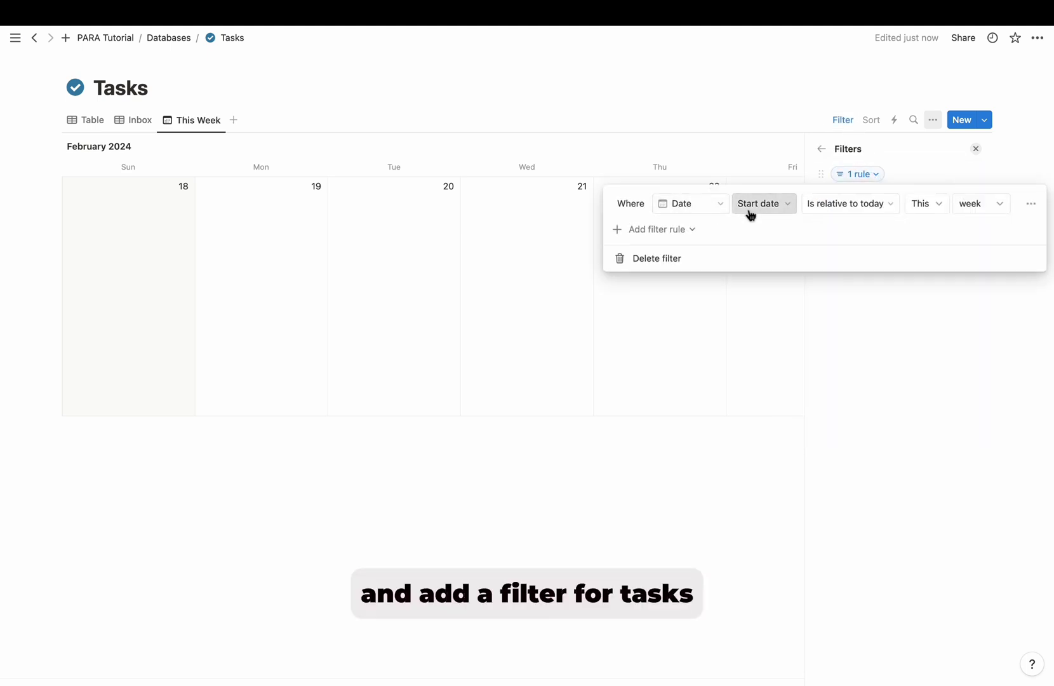
{"action": "left_click", "coordinate": [844, 206]}
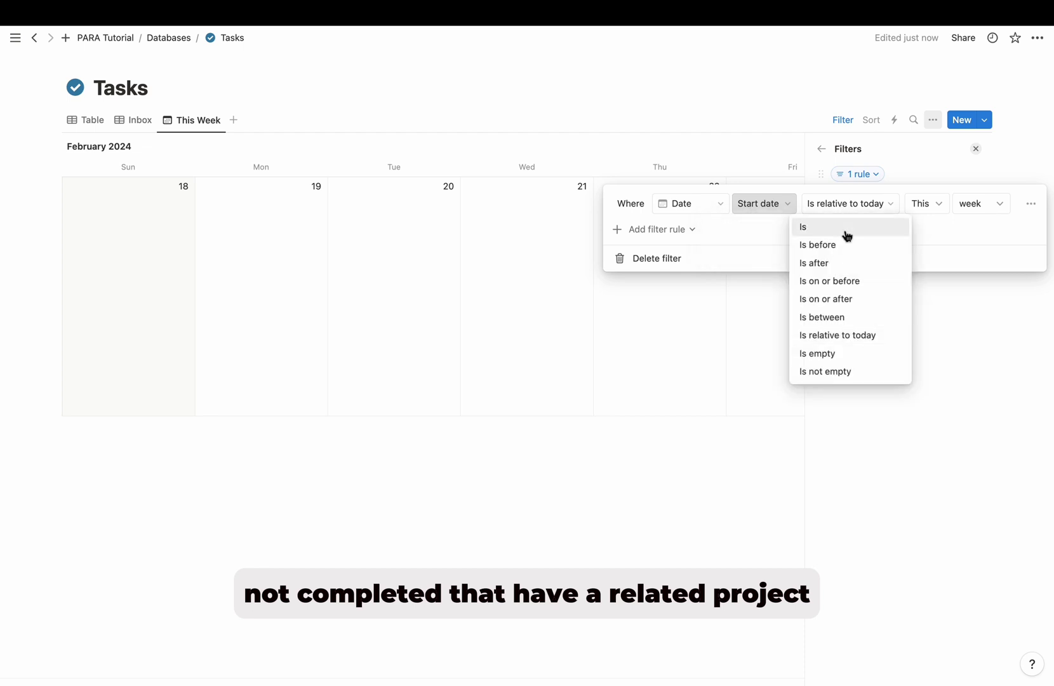
{"action": "left_click", "coordinate": [859, 370]}
Add an And rule to the This Week filter requiring Done to be unchecked
{"action": "left_click", "coordinate": [868, 230]}
{"action": "left_click", "coordinate": [819, 249]}
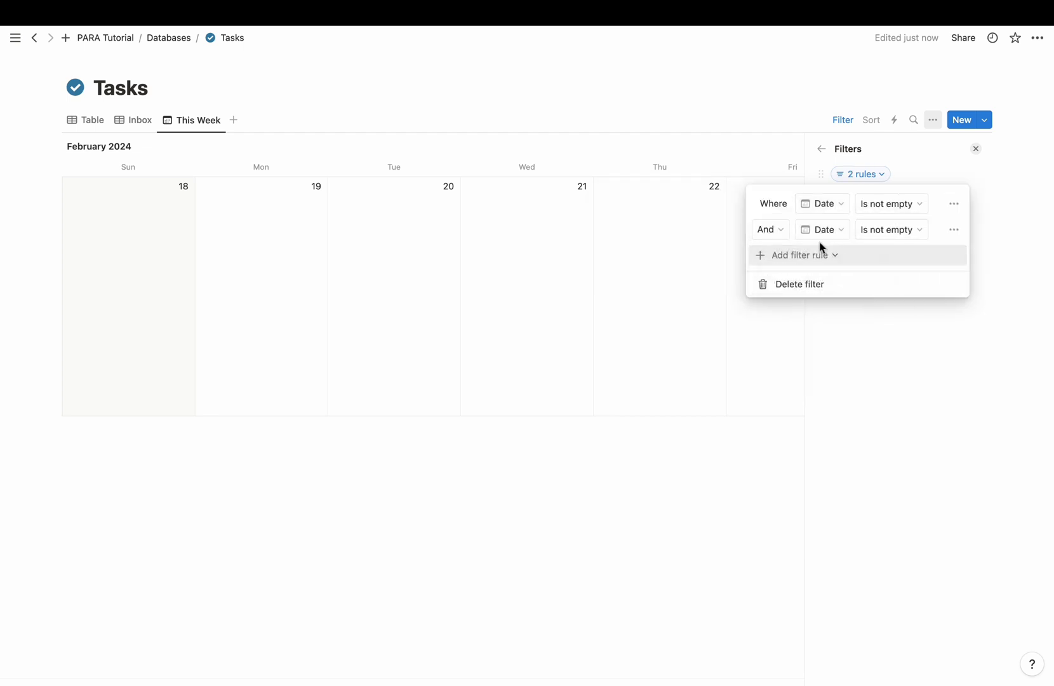
{"action": "left_click", "coordinate": [819, 232]}
{"action": "left_click", "coordinate": [823, 320]}
{"action": "left_click", "coordinate": [909, 229]}
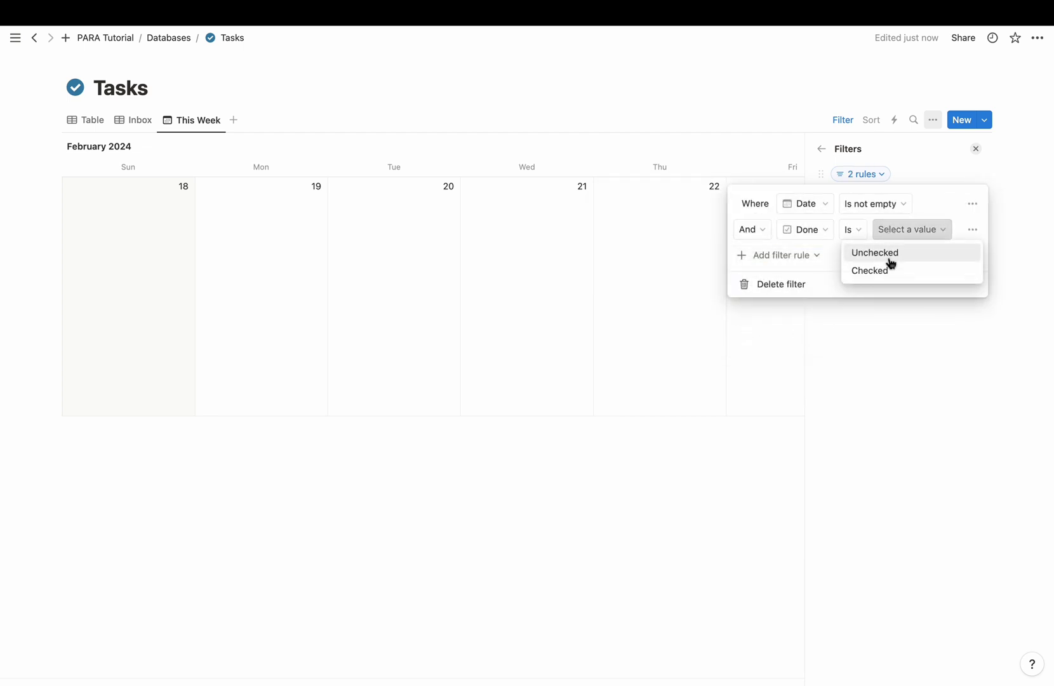
{"action": "left_click", "coordinate": [876, 252]}
Add an And rule to the This Week filter requiring Projects to be not empty
{"action": "left_click", "coordinate": [852, 260]}
{"action": "left_click", "coordinate": [819, 278]}
{"action": "left_click", "coordinate": [828, 258]}
{"action": "left_click", "coordinate": [817, 364]}
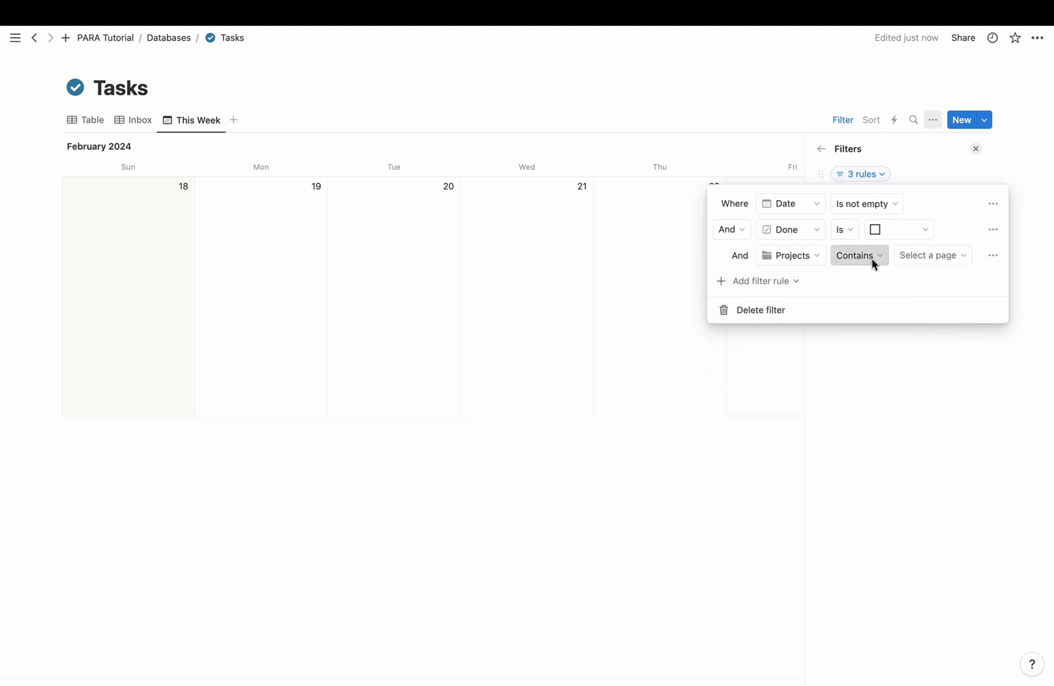
{"action": "left_click", "coordinate": [871, 258]}
{"action": "left_click", "coordinate": [877, 331]}
{"action": "left_click", "coordinate": [925, 360]}
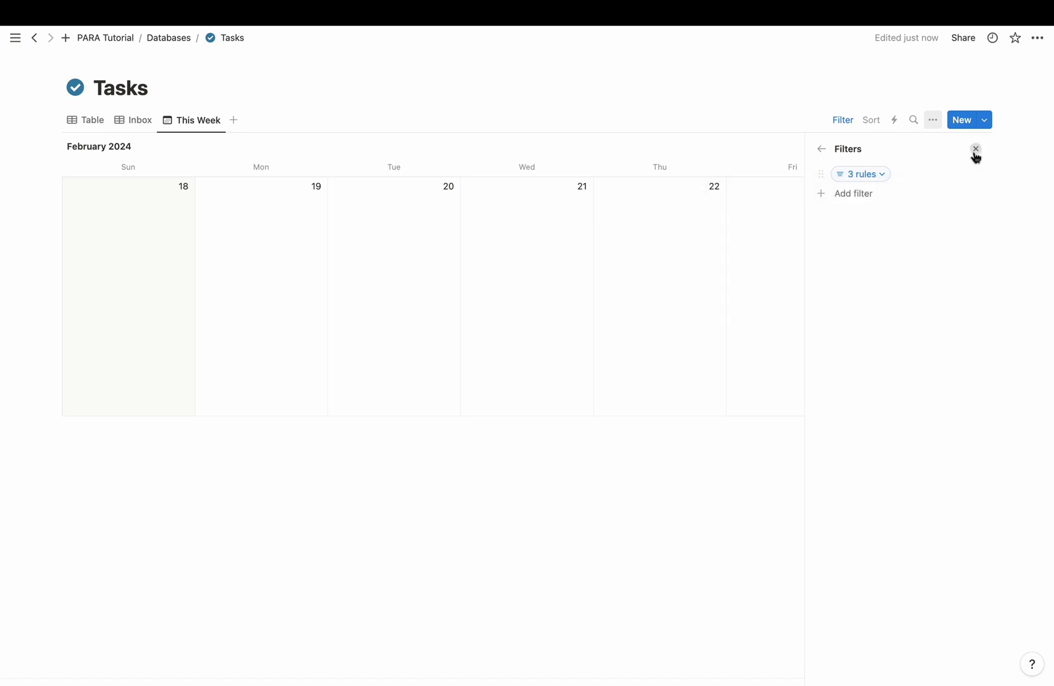
Set the Date of both tasks to February 23, 2024 in the Table view and return to the This Week calendar
{"action": "left_click", "coordinate": [87, 121]}
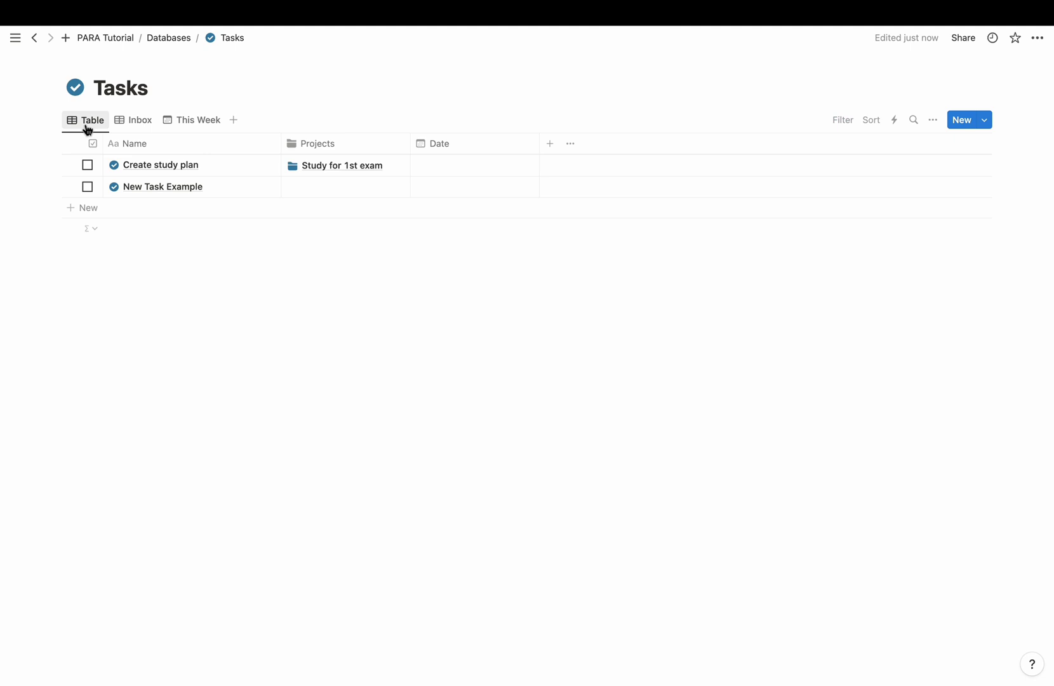
{"action": "left_click", "coordinate": [486, 174]}
{"action": "left_click", "coordinate": [538, 321]}
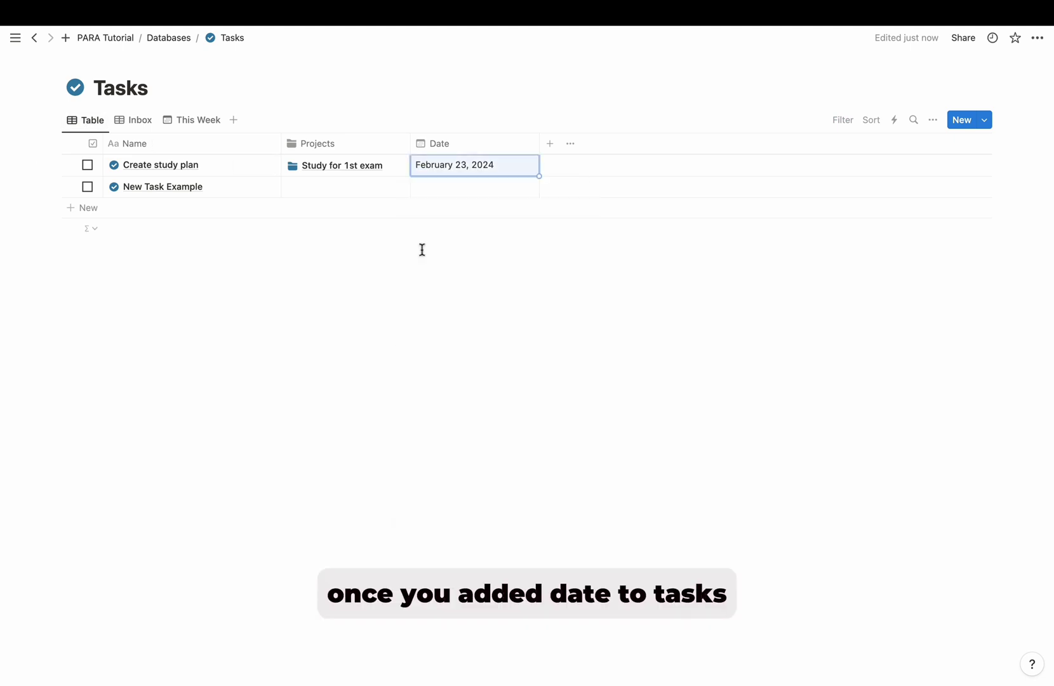
{"action": "left_click", "coordinate": [470, 187]}
{"action": "left_click", "coordinate": [355, 386]}
{"action": "left_click", "coordinate": [198, 120]}
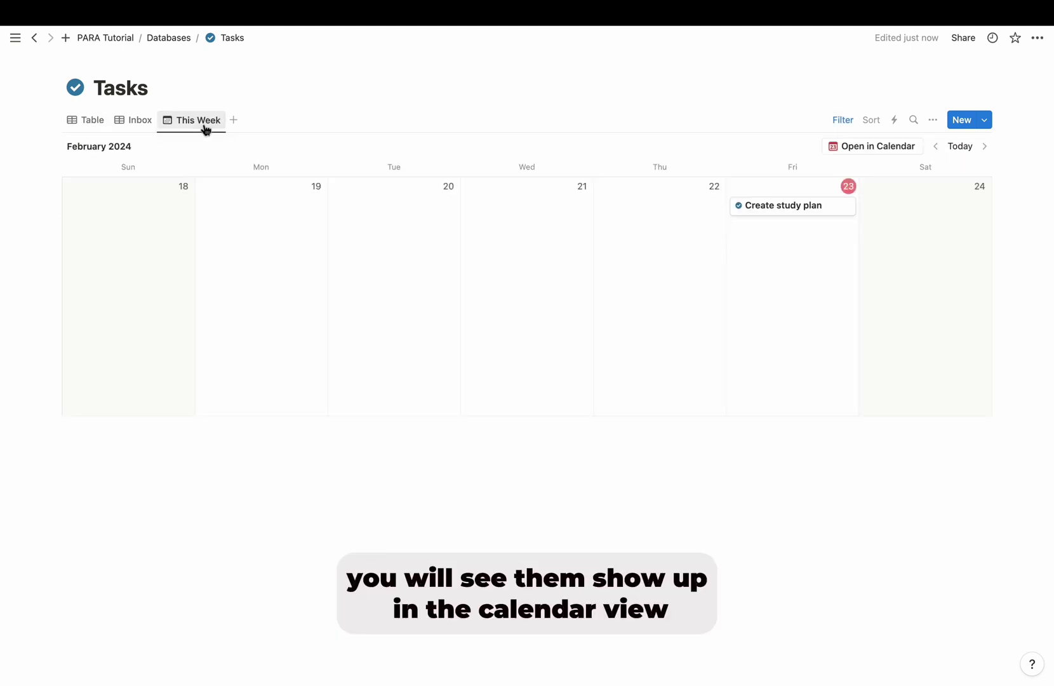
Show the Projects and Done properties on the This Week calendar cards
{"action": "left_click", "coordinate": [935, 125]}
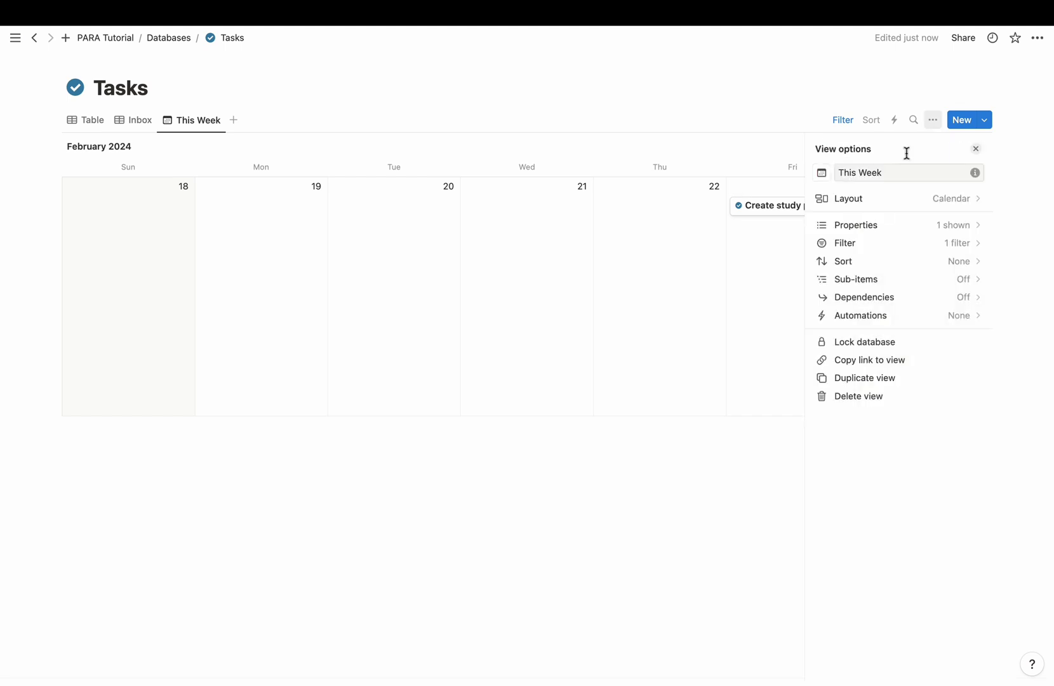
{"action": "left_click", "coordinate": [901, 227]}
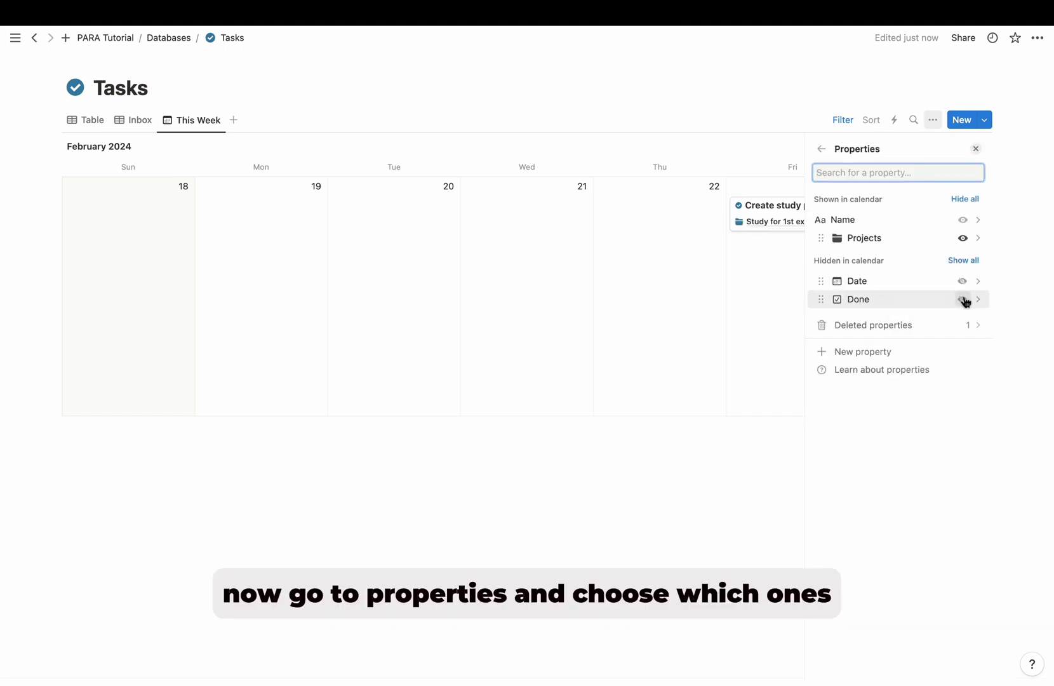
{"action": "left_click", "coordinate": [963, 299]}
{"action": "left_click", "coordinate": [976, 149]}
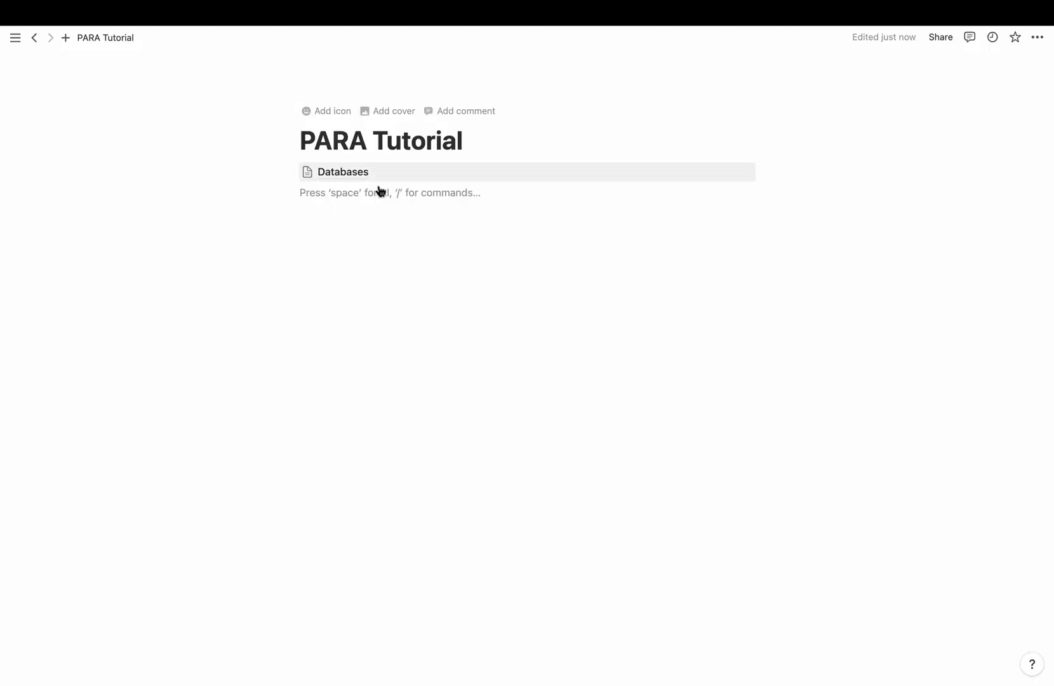
Give the Databases page the blue circular-arrows icon and set the PARA Tutorial page to full width
{"action": "left_click", "coordinate": [307, 172]}
{"action": "left_click", "coordinate": [244, 198]}
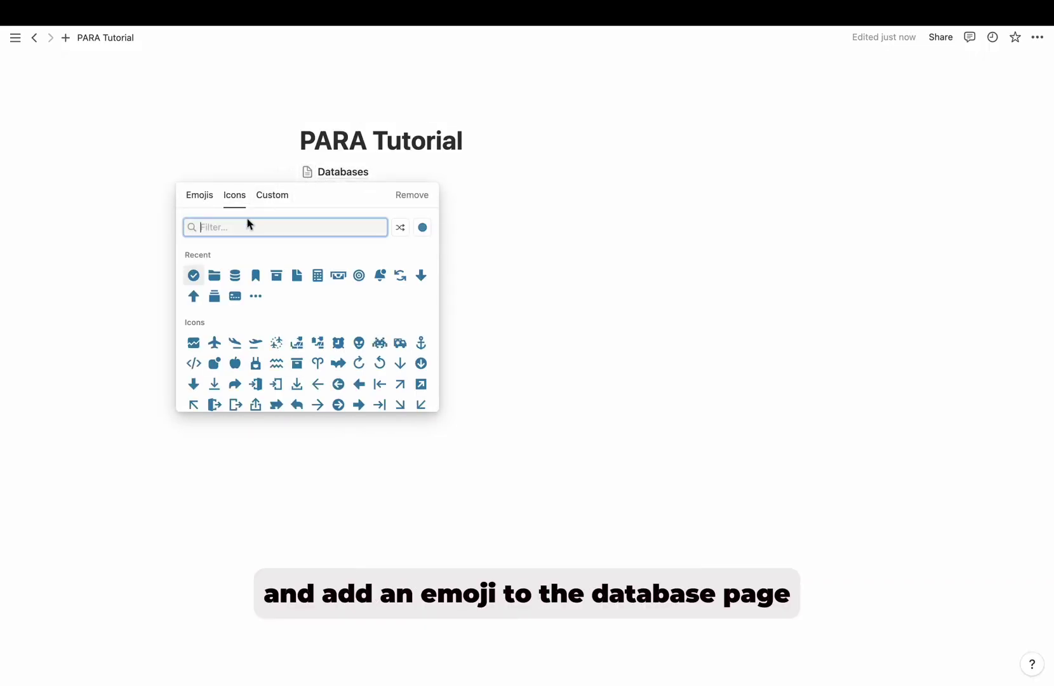
{"action": "key", "text": "Escape"}
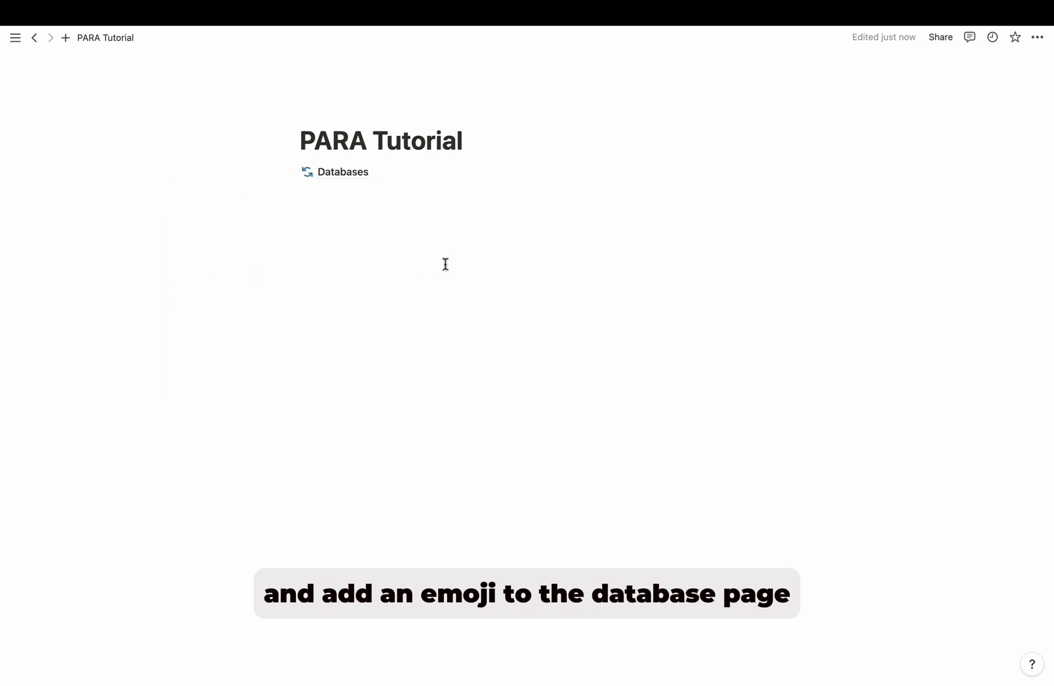
{"action": "left_click", "coordinate": [1039, 37]}
{"action": "left_click", "coordinate": [1026, 130]}
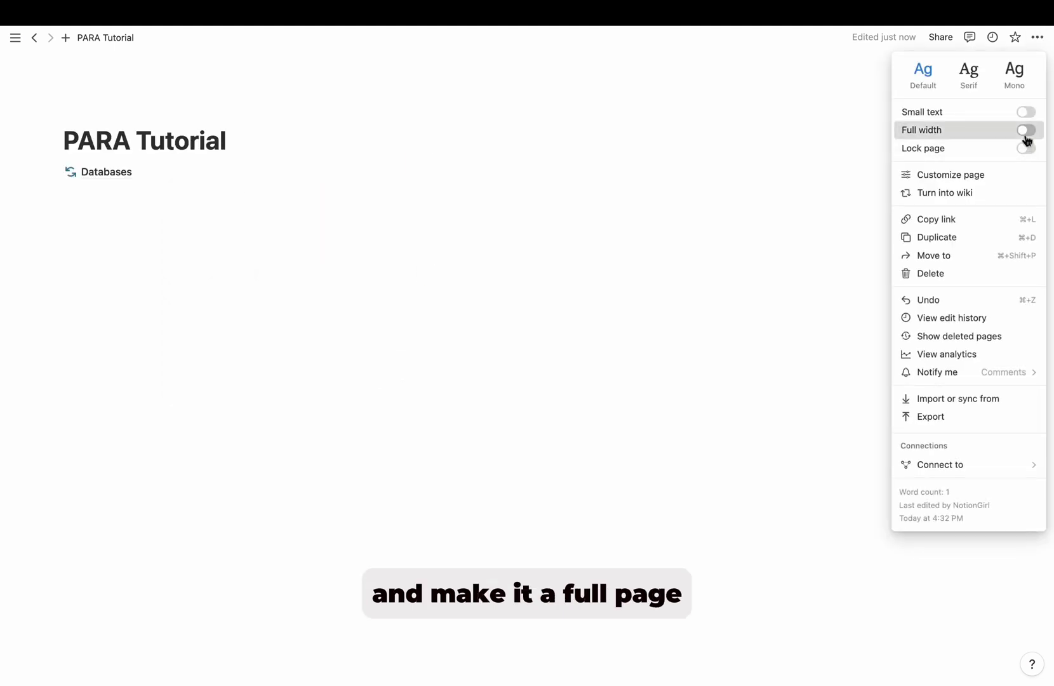
{"action": "left_click", "coordinate": [409, 207]}
Add a callout titled "Tasks" with the blue checkmark icon below the Databases page link
{"action": "left_click", "coordinate": [405, 204]}
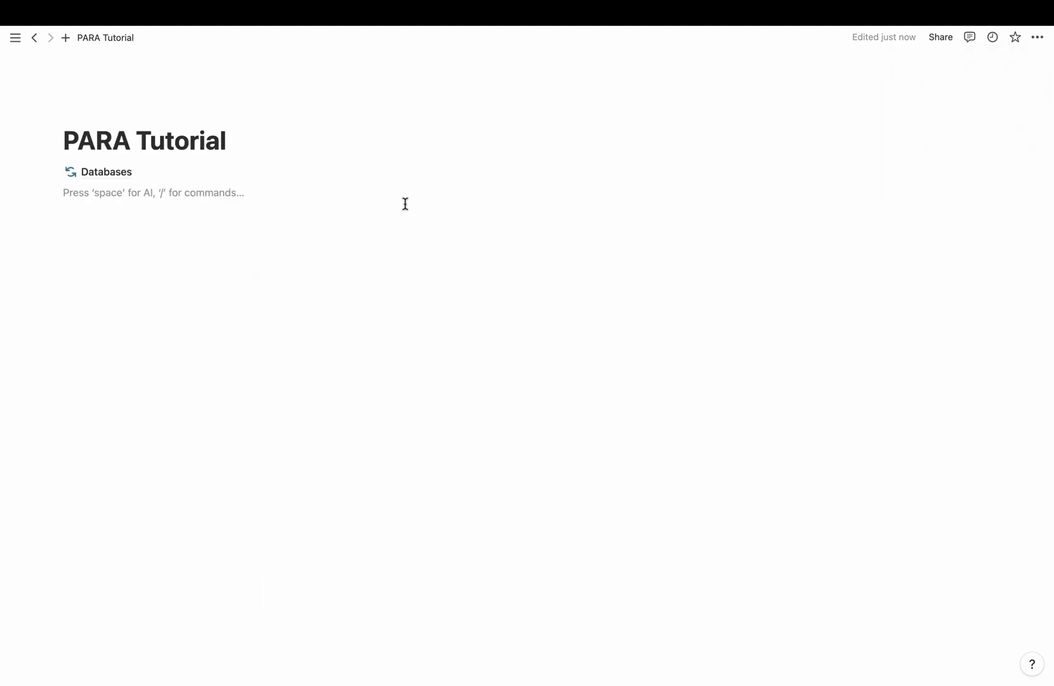
{"action": "type", "text": "/cal"}
{"action": "key", "text": "Return"}
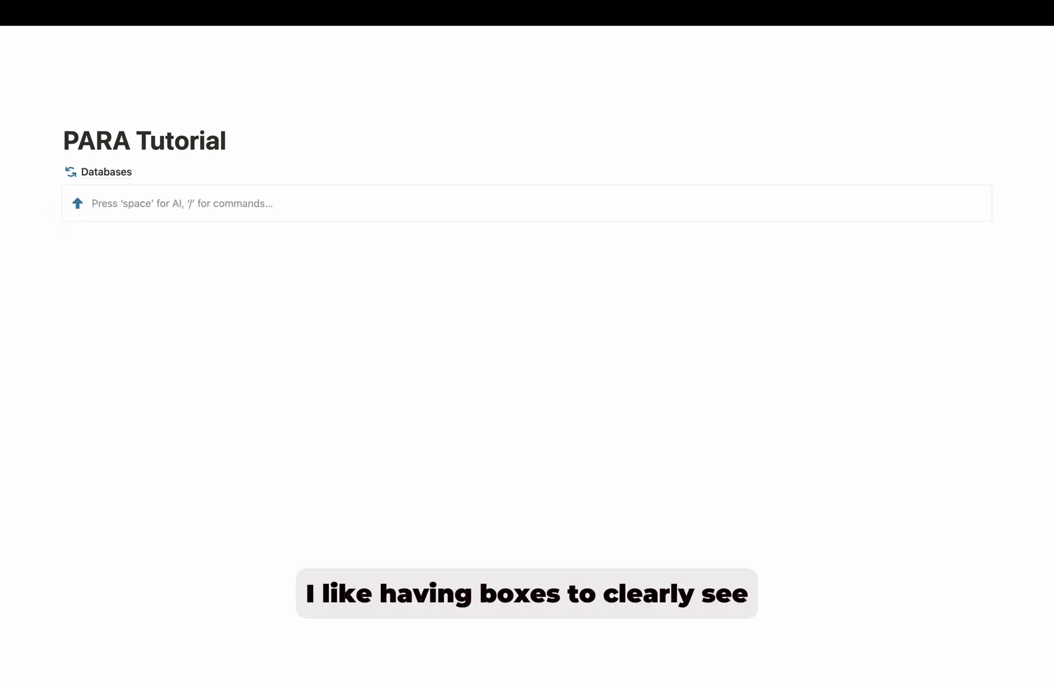
{"action": "type", "text": "Tasks"}
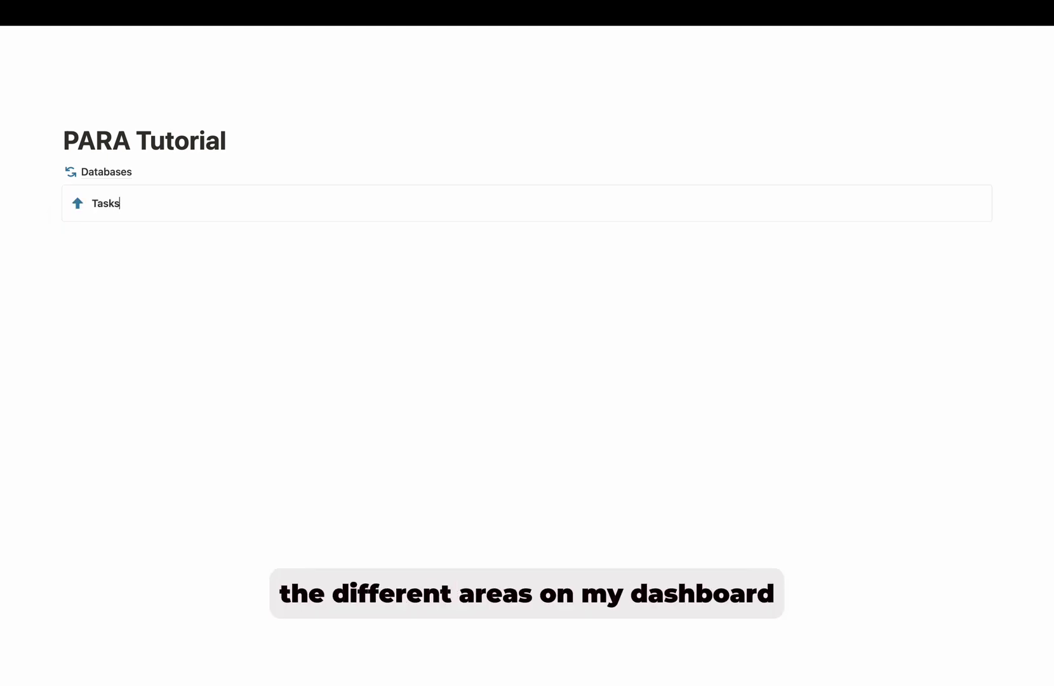
{"action": "left_click", "coordinate": [77, 203]}
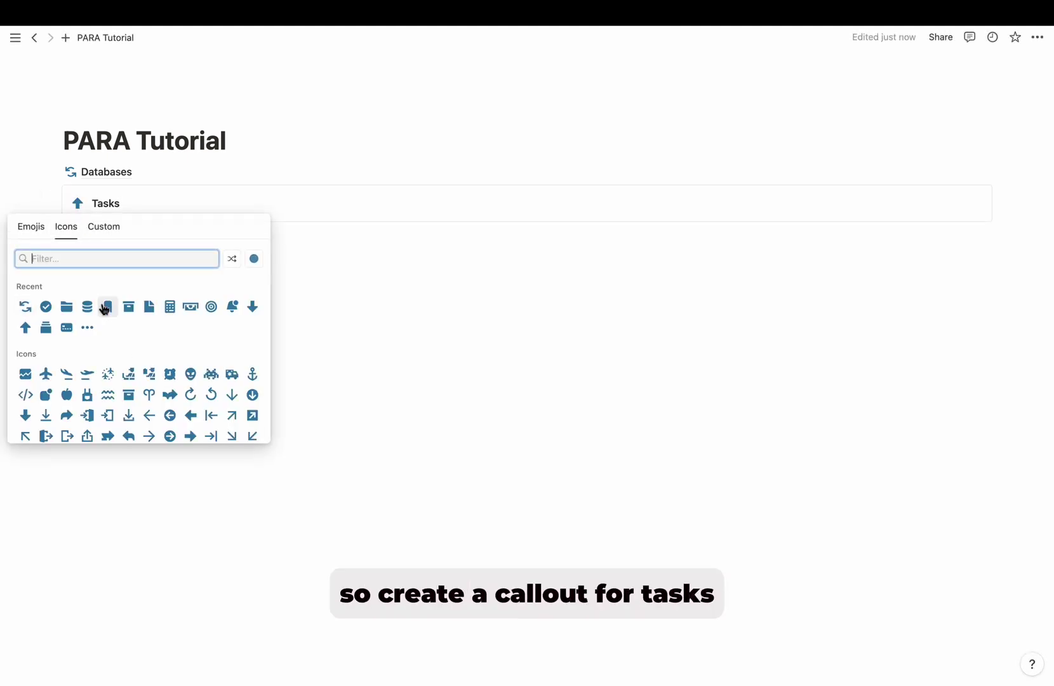
{"action": "left_click", "coordinate": [45, 307]}
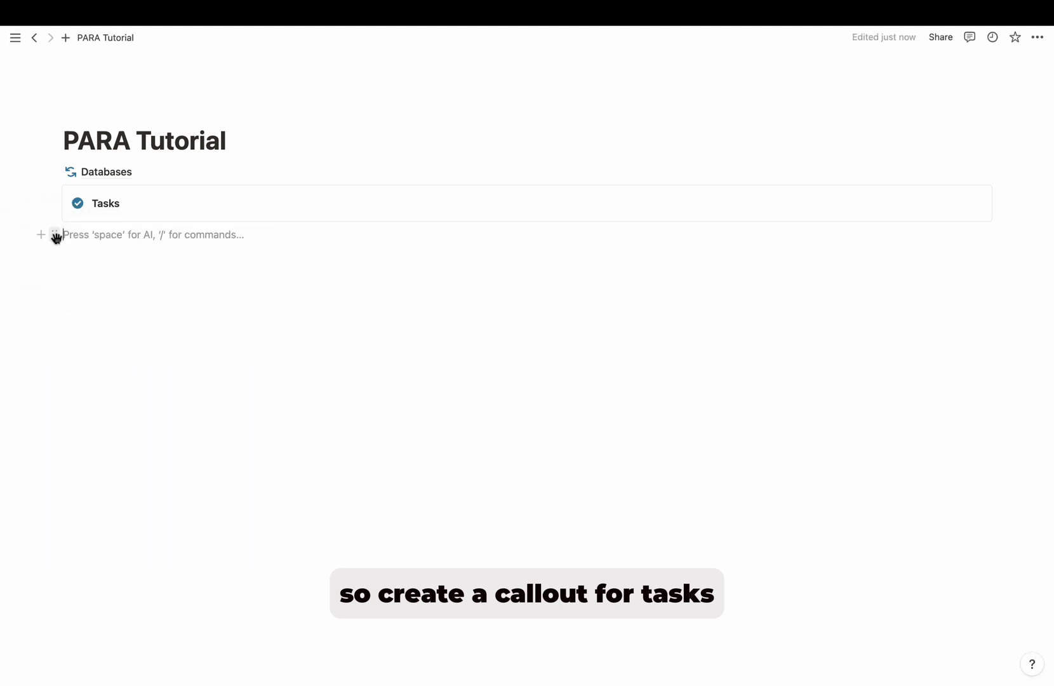
Place a divider and a toggle inside the Tasks callout, labelling the toggle with a white circle emoji
{"action": "left_click_drag", "start_coordinate": [55, 236], "coordinate": [117, 223]}
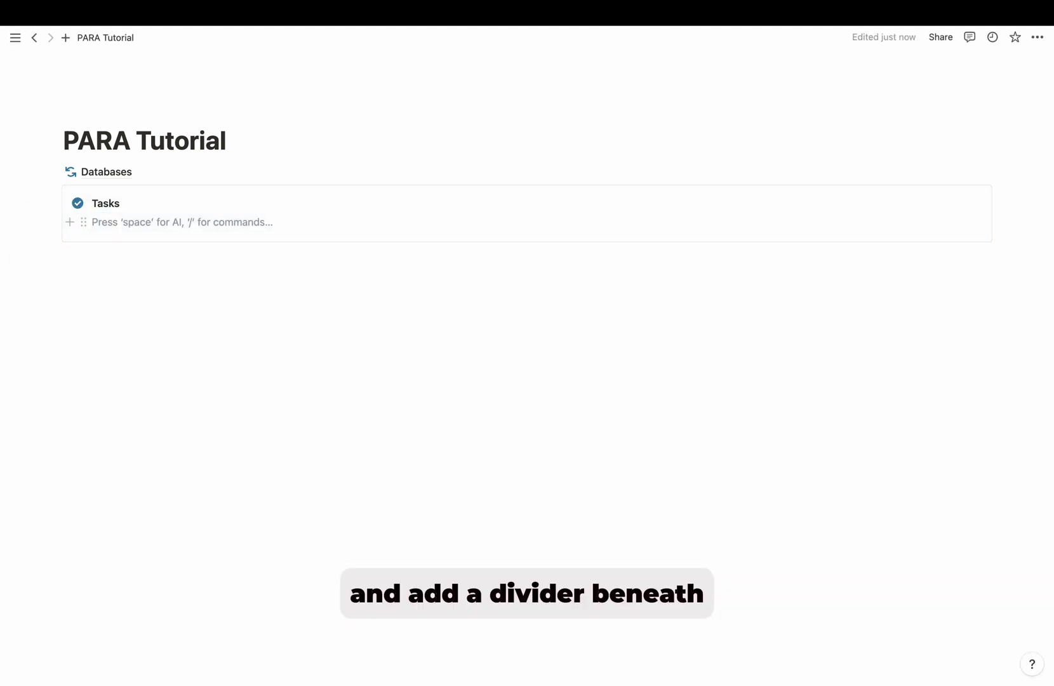
{"action": "type", "text": "---/toggle"}
{"action": "key", "text": "Return"}
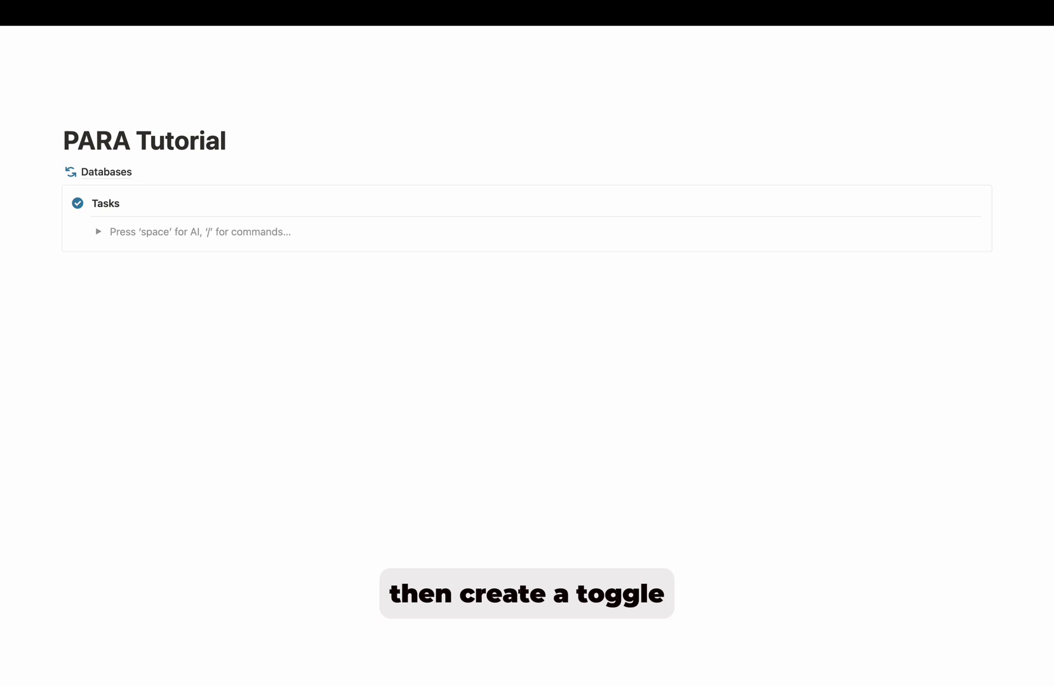
{"action": "key", "text": "ctrl+super+space"}
{"action": "left_click", "coordinate": [139, 306]}
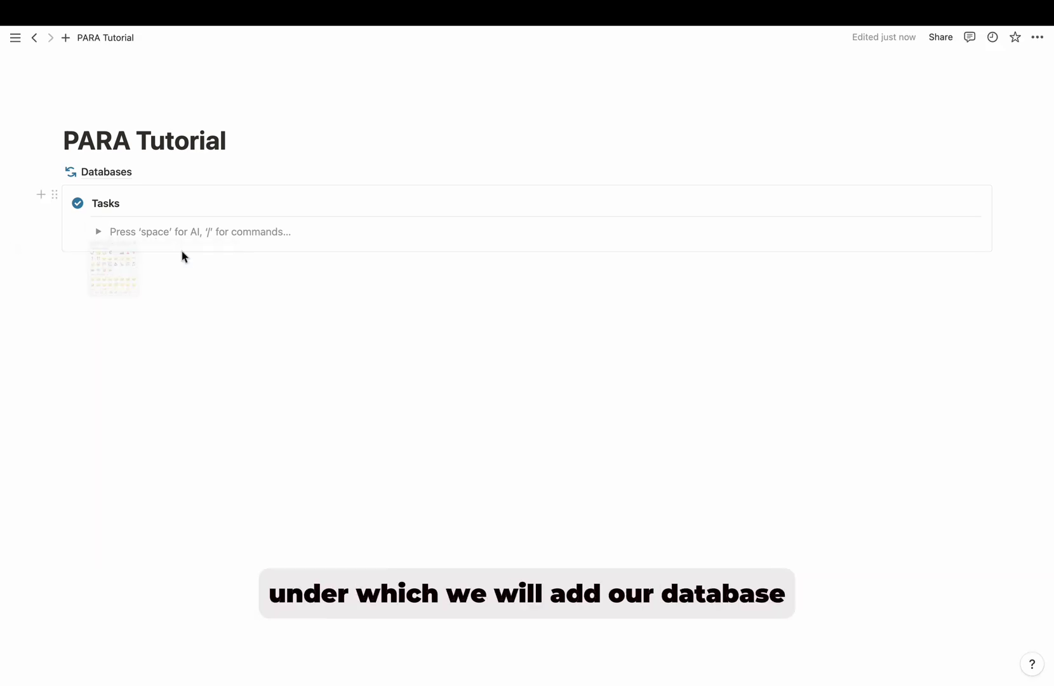
Insert a linked view of the PARA Tutorial Tasks database inside the toggle, copying its Inbox view
{"action": "left_click", "coordinate": [98, 237]}
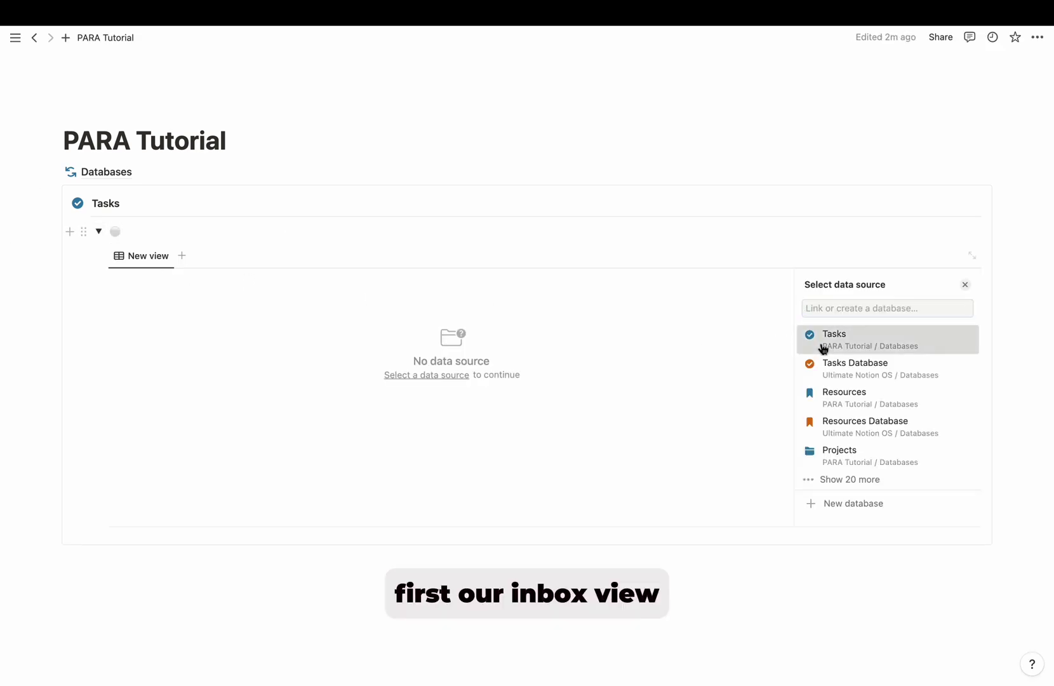
{"action": "left_click", "coordinate": [823, 346]}
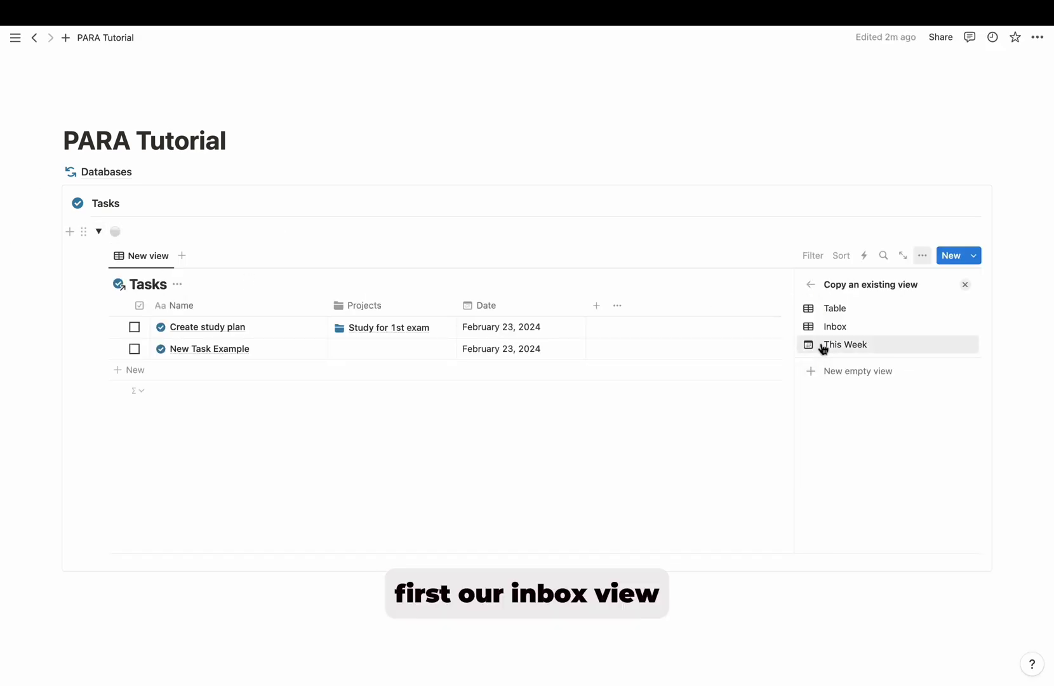
{"action": "left_click", "coordinate": [835, 327]}
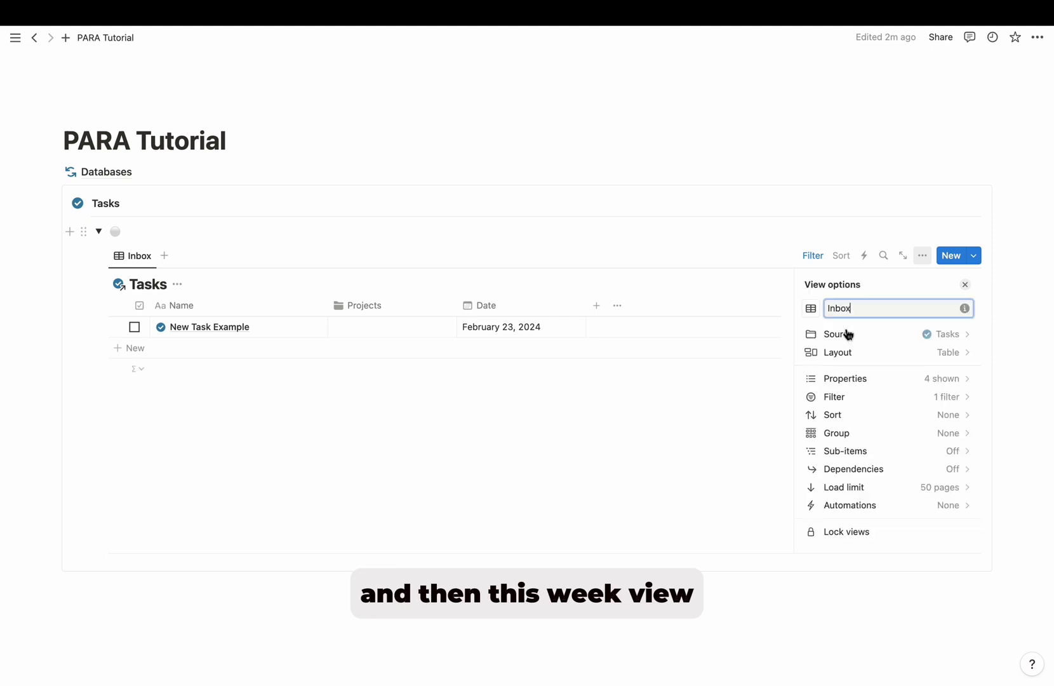
Add a second view to the linked Tasks database by copying the existing This Week view
{"action": "left_click", "coordinate": [165, 255]}
{"action": "left_click", "coordinate": [164, 255]}
{"action": "left_click", "coordinate": [845, 335]}
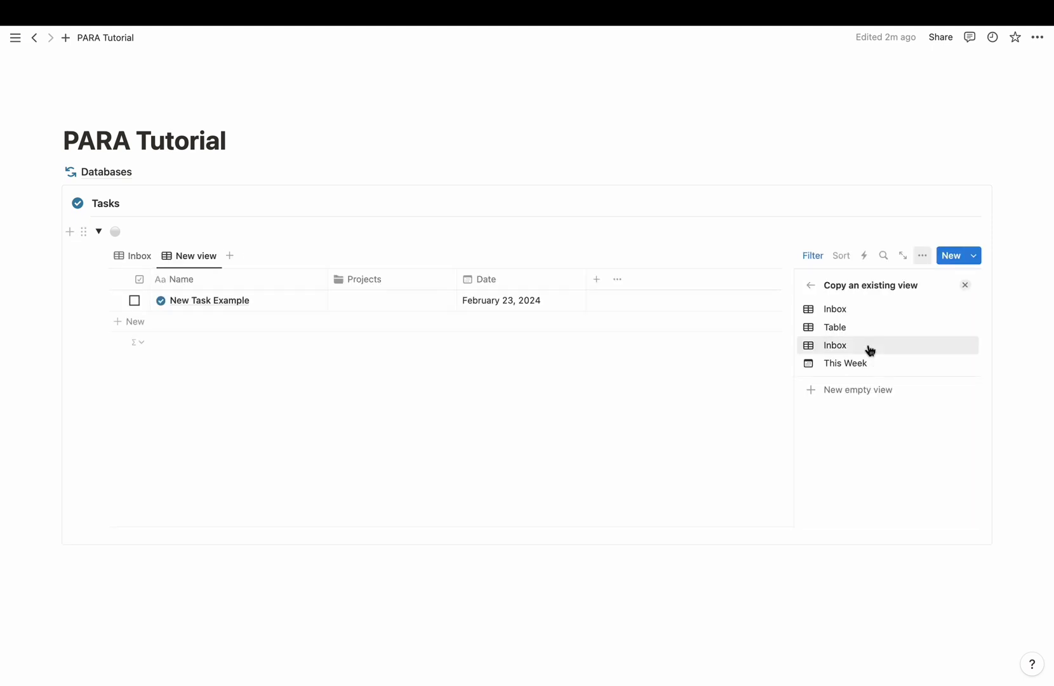
{"action": "left_click", "coordinate": [870, 362]}
Hide the database title in the linked This Week view and collapse the toggle
{"action": "left_click", "coordinate": [866, 351]}
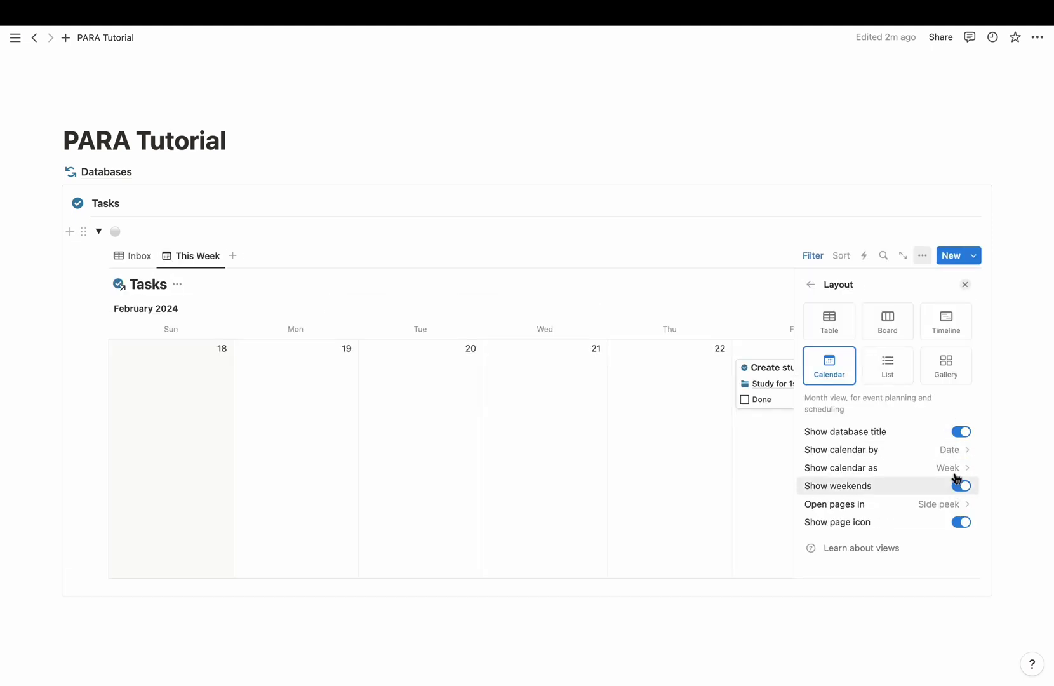
{"action": "left_click", "coordinate": [961, 431]}
{"action": "left_click", "coordinate": [965, 284]}
{"action": "left_click", "coordinate": [98, 231]}
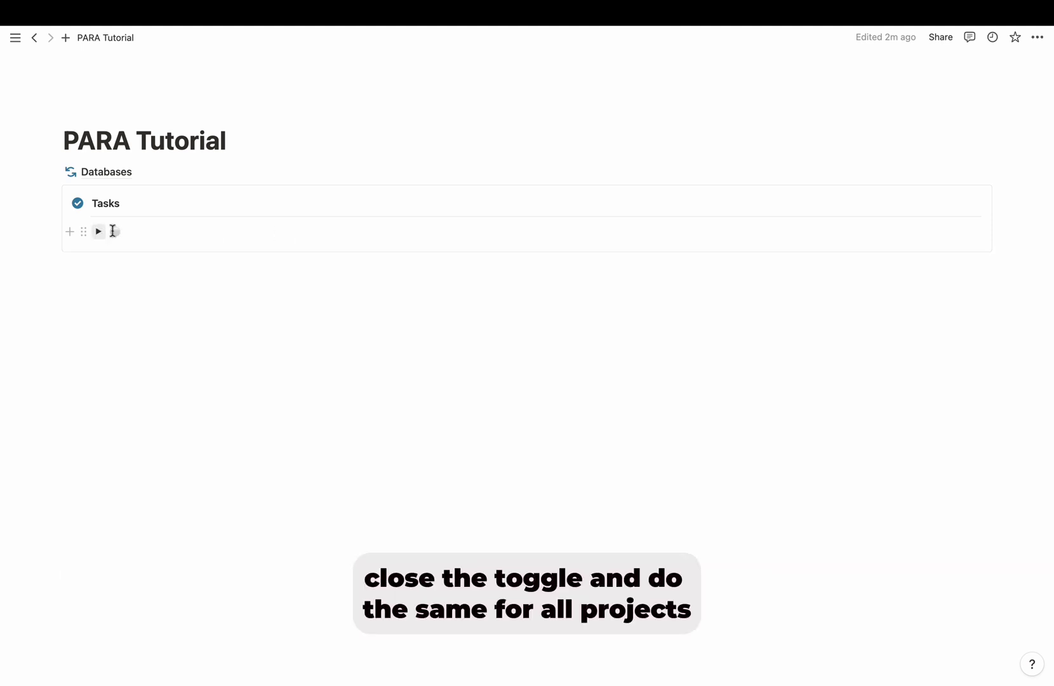
Give the empty callout below Tasks a blue folder icon and the title Projects
{"action": "left_click", "coordinate": [77, 275]}
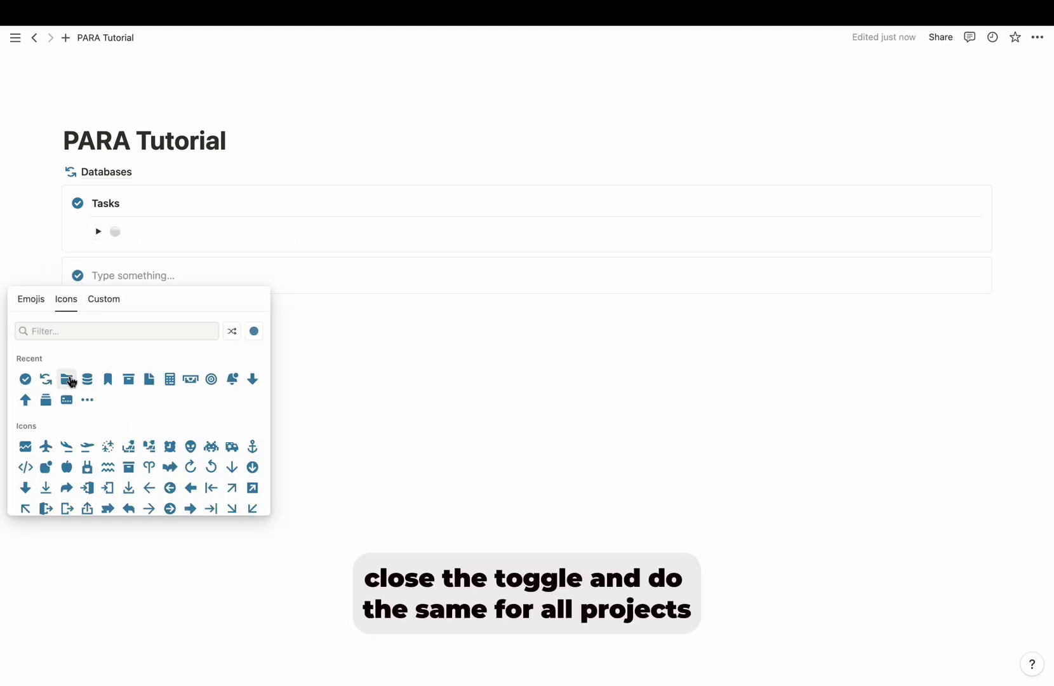
{"action": "left_click", "coordinate": [67, 379]}
{"action": "type", "text": "P"}
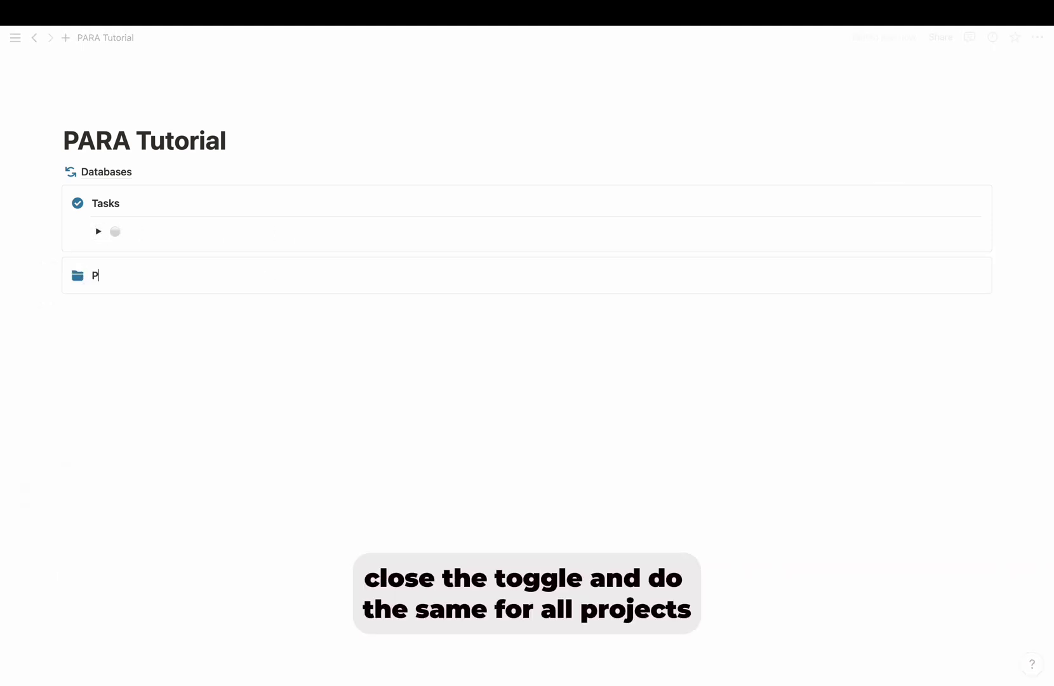
{"action": "type", "text": "rojects"}
Place a divider and a toggle inside the Projects callout, labelling the toggle with a white circle emoji
{"action": "key", "text": "Return"}
{"action": "type", "text": "/tog"}
{"action": "key", "text": "Return"}
{"action": "key", "text": "ctrl+super+space"}
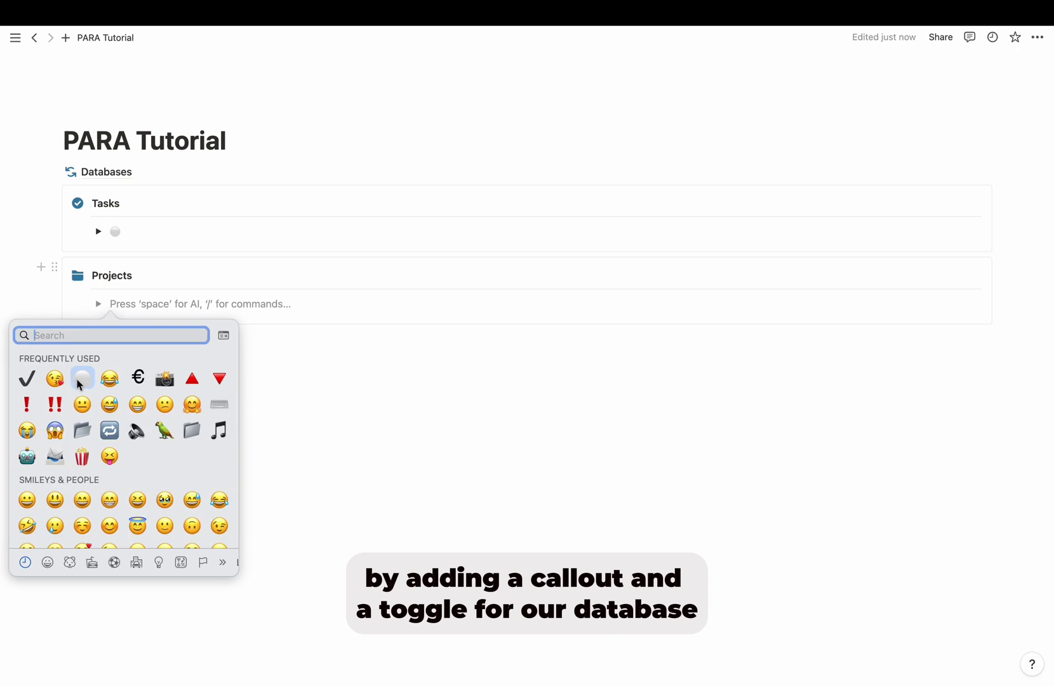
{"action": "left_click", "coordinate": [117, 311]}
Insert a linked view of the PARA Tutorial Projects database inside the toggle, copying its Active view
{"action": "left_click", "coordinate": [120, 322]}
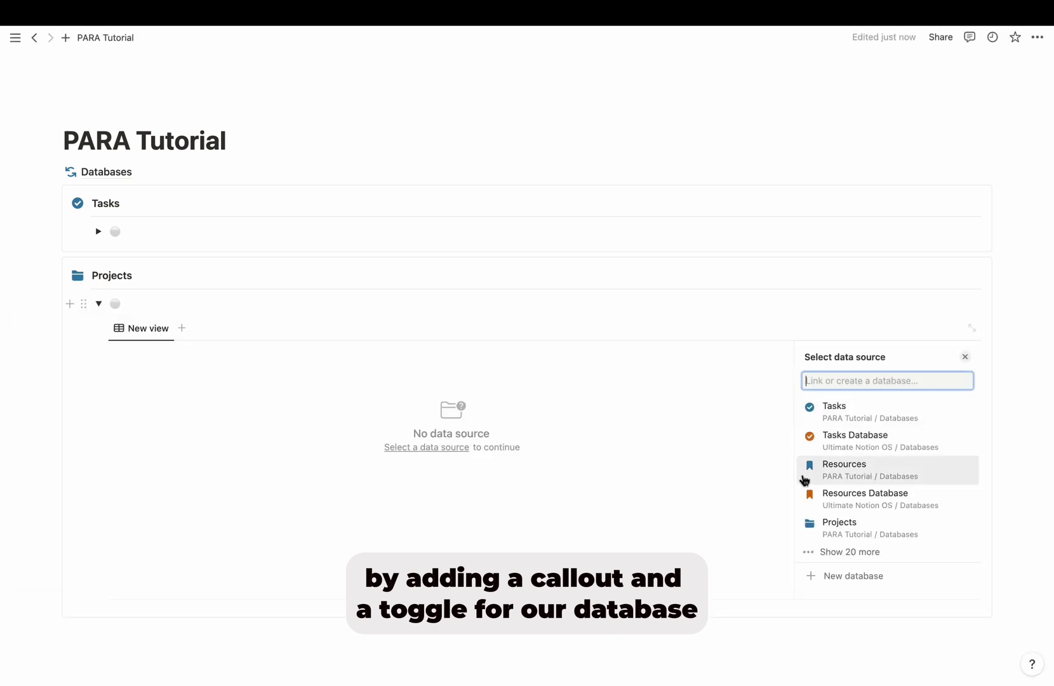
{"action": "left_click", "coordinate": [872, 525]}
{"action": "left_click", "coordinate": [858, 398]}
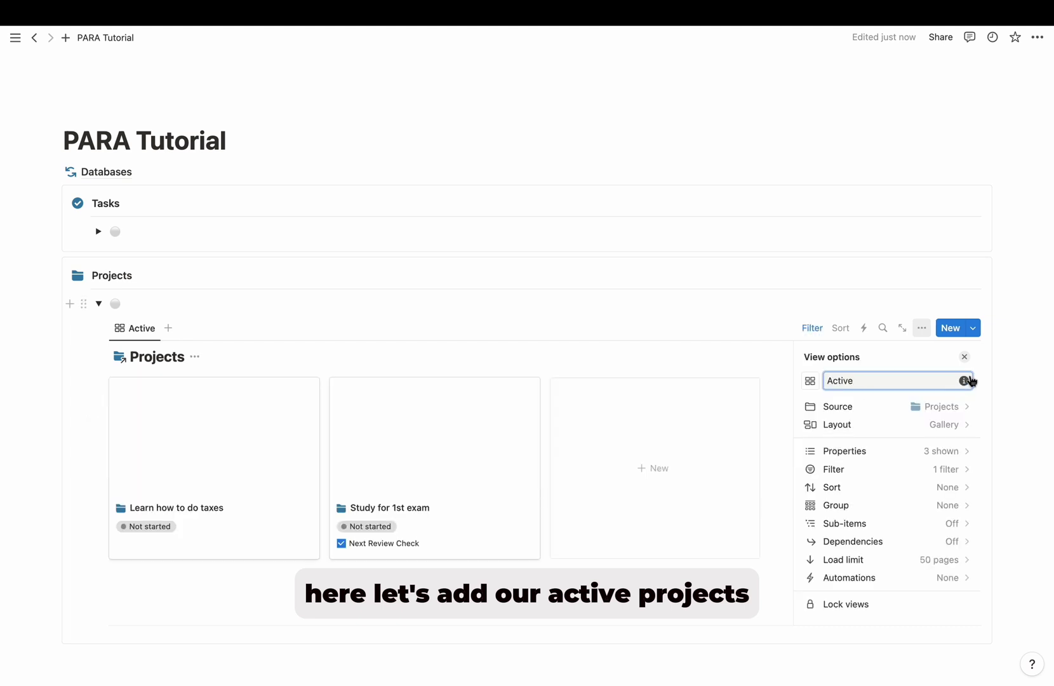
Hide the database title in the linked Projects view and collapse the toggle
{"action": "left_click", "coordinate": [964, 356]}
{"action": "left_click", "coordinate": [157, 356]}
{"action": "left_click", "coordinate": [191, 421]}
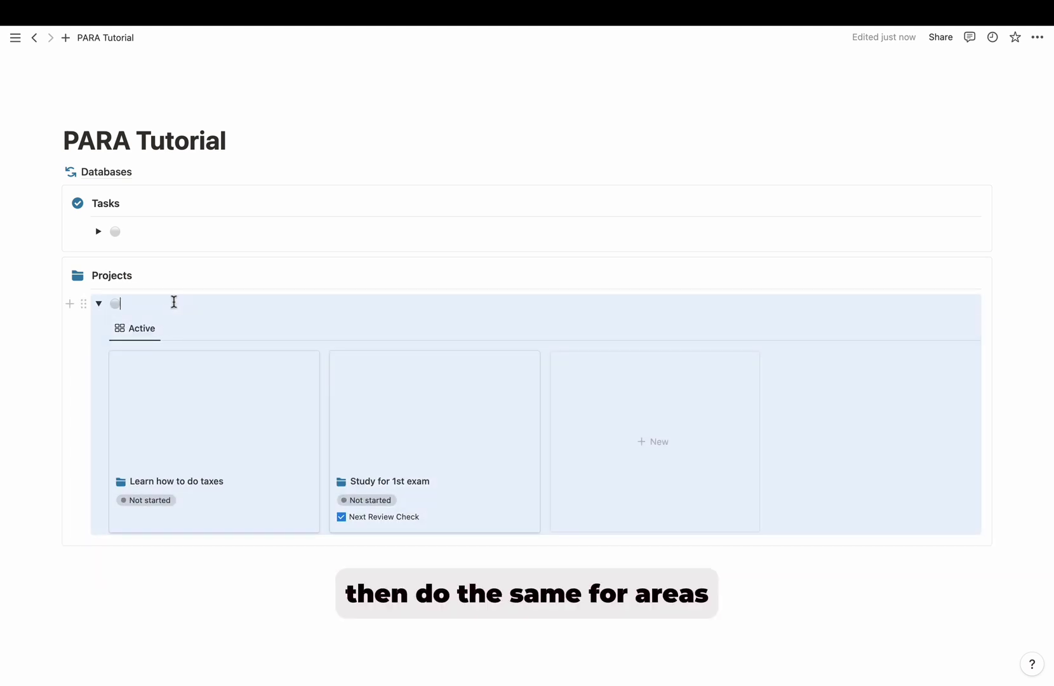
{"action": "left_click", "coordinate": [99, 304]}
Add an Areas callout below Projects with a database icon, a divider and an open toggle labelled with a white circle emoji
{"action": "type", "text": "/ca"}
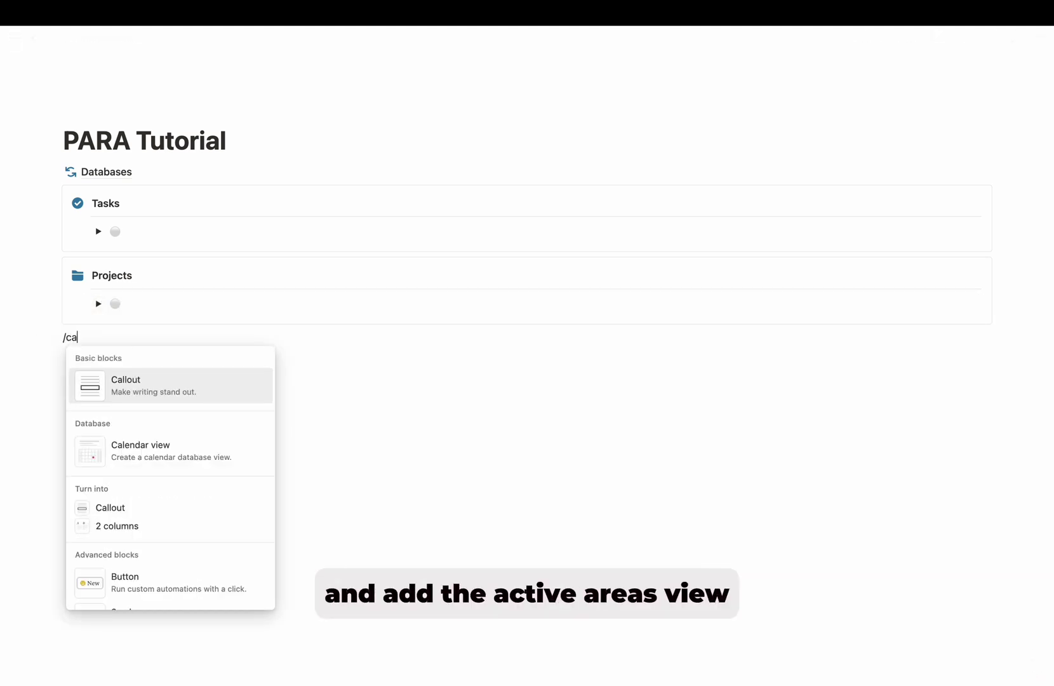
{"action": "key", "text": "Return"}
{"action": "left_click_drag", "start_coordinate": [53, 379], "coordinate": [104, 357]}
{"action": "left_click", "coordinate": [124, 396]}
Insert a linked view of the Areas database inside the toggle by copying its Active view, and hide its database title
{"action": "type", "text": "/linke"}
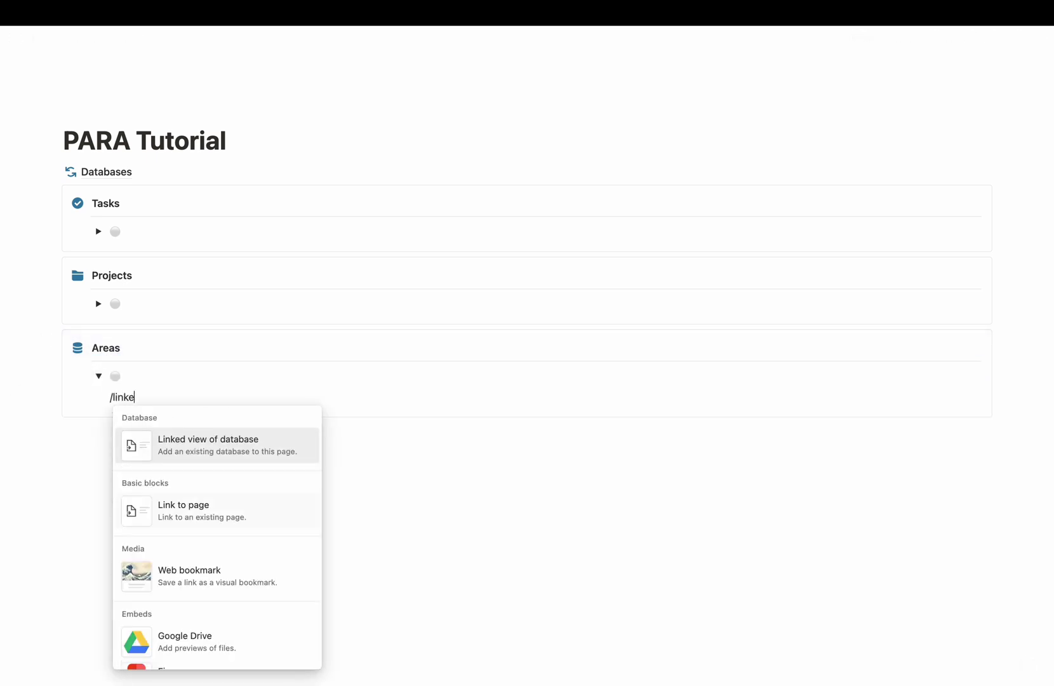
{"action": "key", "text": "Return"}
{"action": "type", "text": "areas"}
{"action": "left_click", "coordinate": [875, 478]}
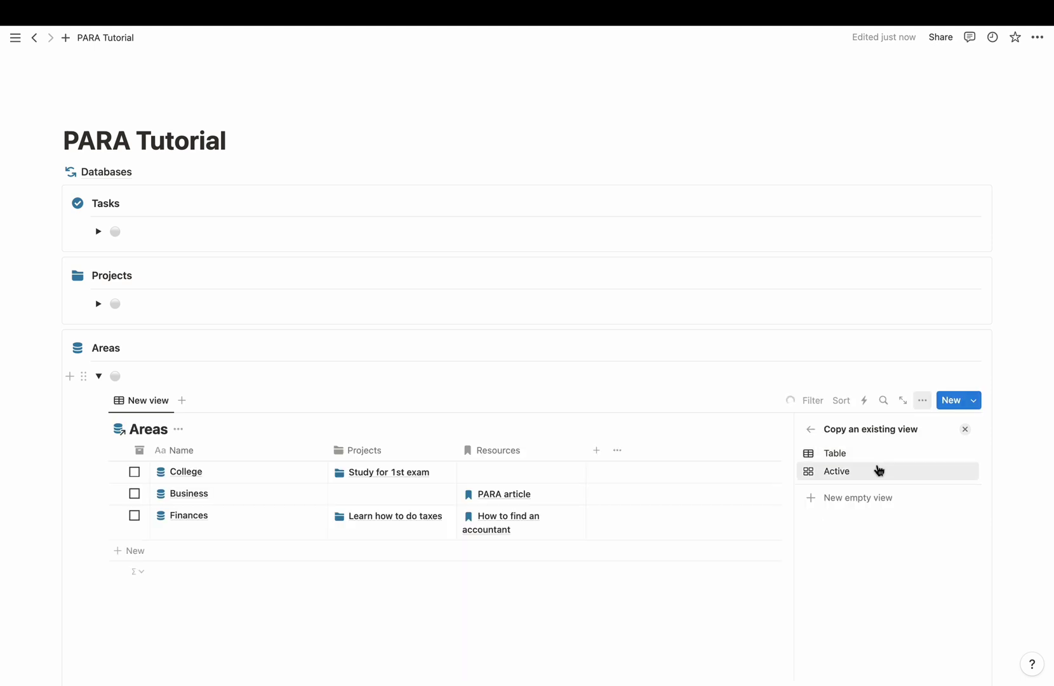
{"action": "left_click", "coordinate": [875, 468]}
{"action": "left_click", "coordinate": [178, 429]}
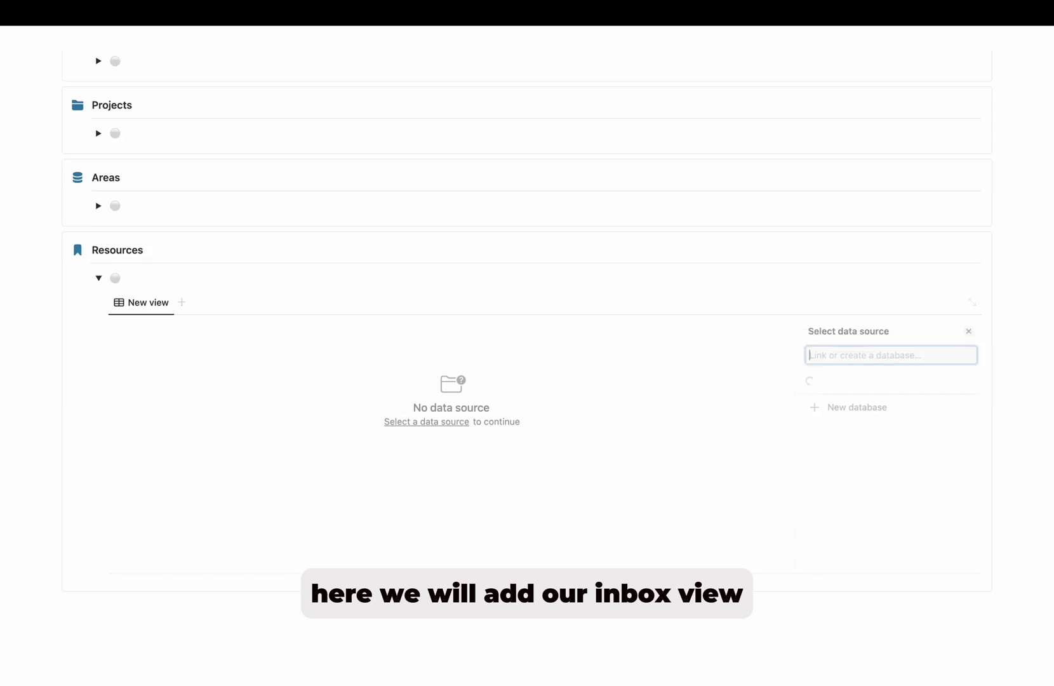
Link the view in the Resources callout to PARA Tutorial's Resources database, copying its Inbox view, and hide the database title
{"action": "left_click", "coordinate": [819, 500]}
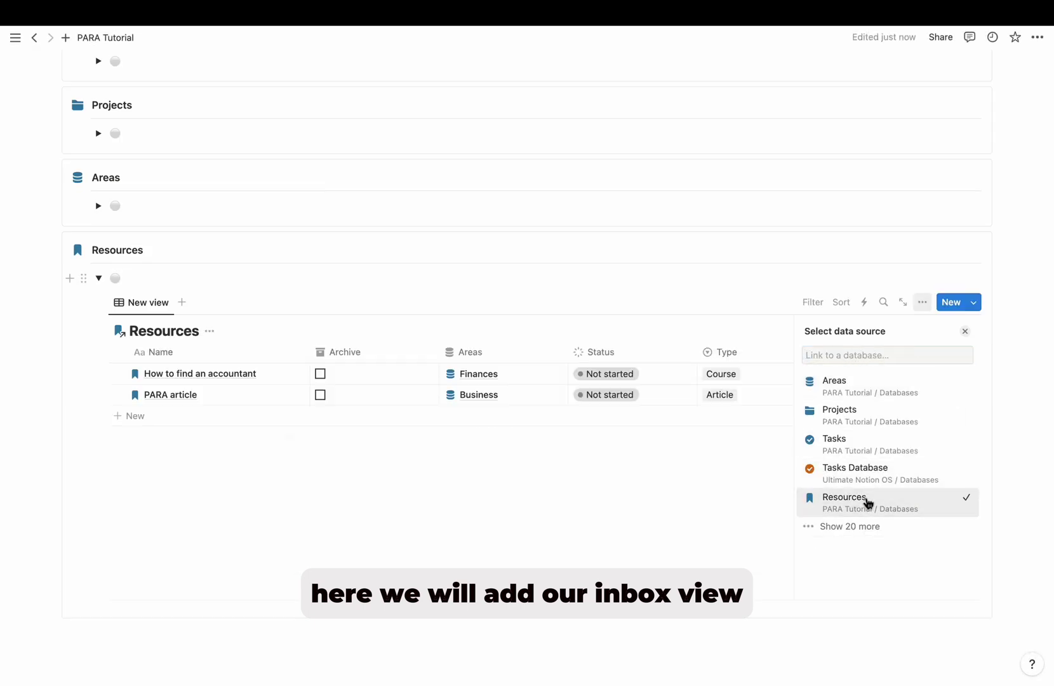
{"action": "left_click", "coordinate": [870, 373]}
{"action": "left_click", "coordinate": [215, 330]}
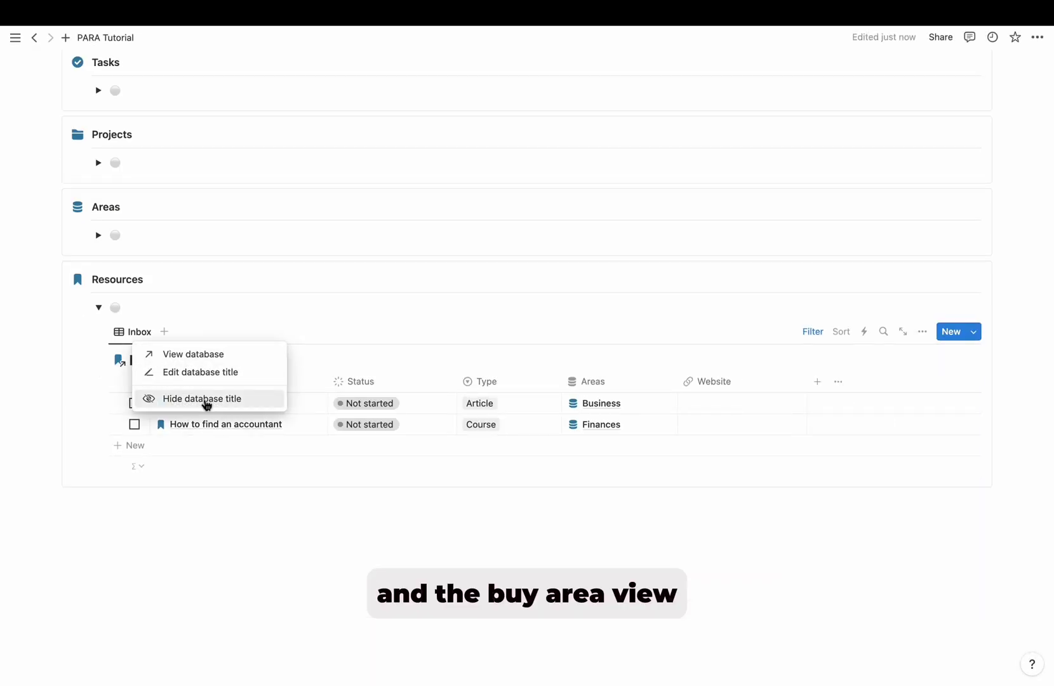
{"action": "left_click", "coordinate": [203, 399]}
Add a second view to the linked Resources database by copying its By Area view, and hide the database title there
{"action": "left_click", "coordinate": [165, 359]}
{"action": "left_click", "coordinate": [949, 379]}
{"action": "left_click", "coordinate": [907, 410]}
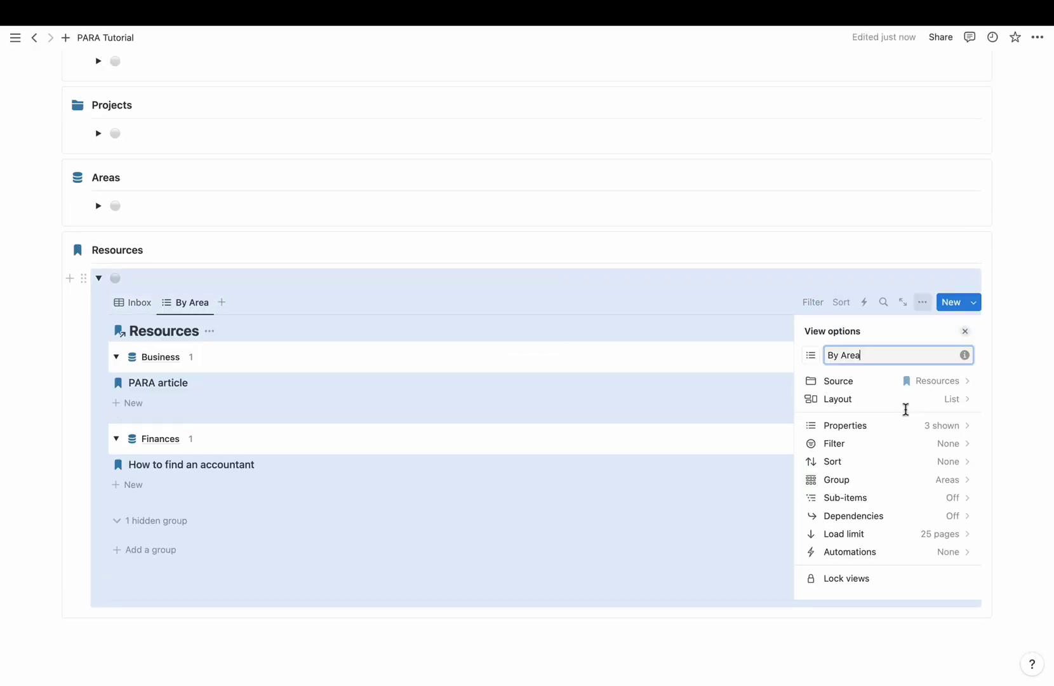
{"action": "left_click", "coordinate": [965, 331]}
{"action": "left_click", "coordinate": [266, 299]}
{"action": "left_click", "coordinate": [210, 330]}
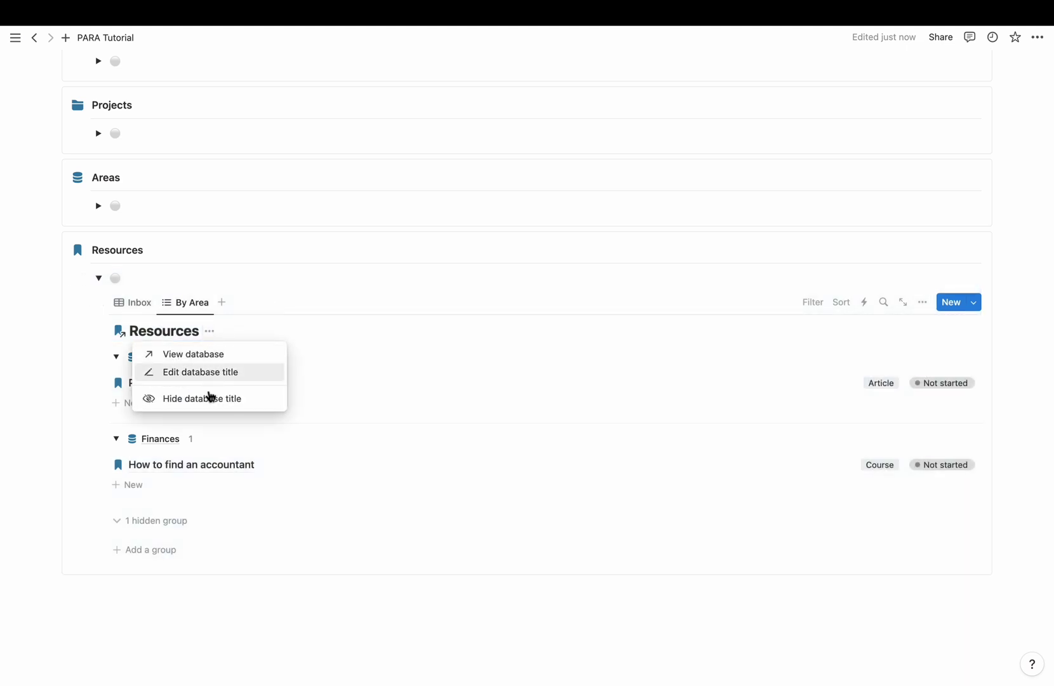
{"action": "left_click", "coordinate": [210, 398]}
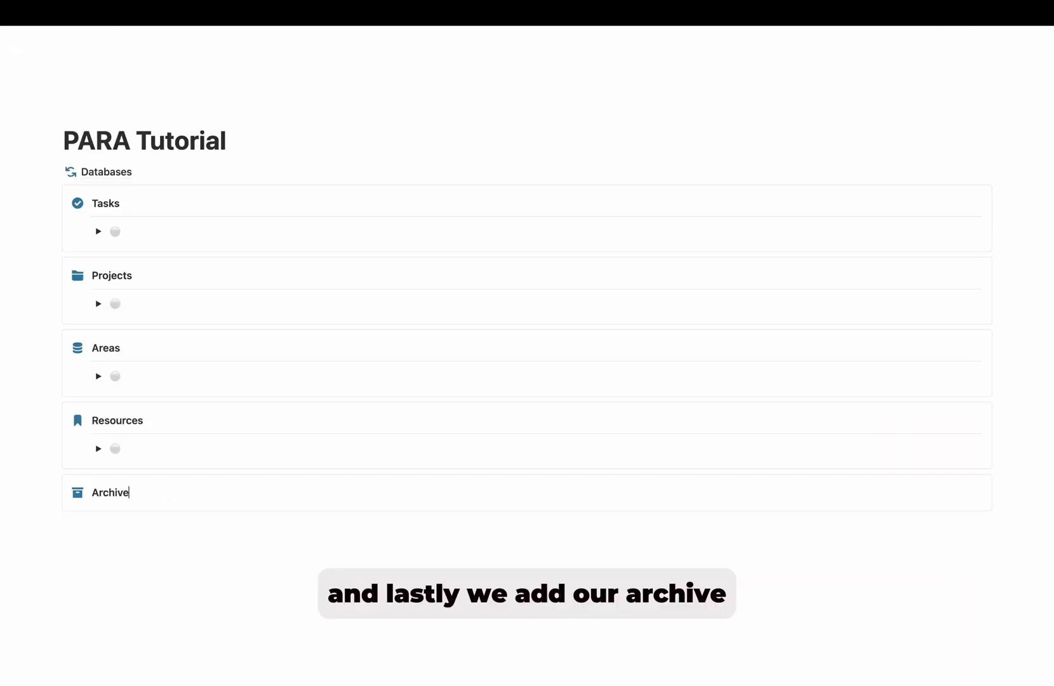
Put a white circle toggle in the Archive callout holding a linked view of PARA Tutorial's Areas database, copied from its Table view
{"action": "key", "text": "ctrl+super+space"}
{"action": "key", "text": "Escape"}
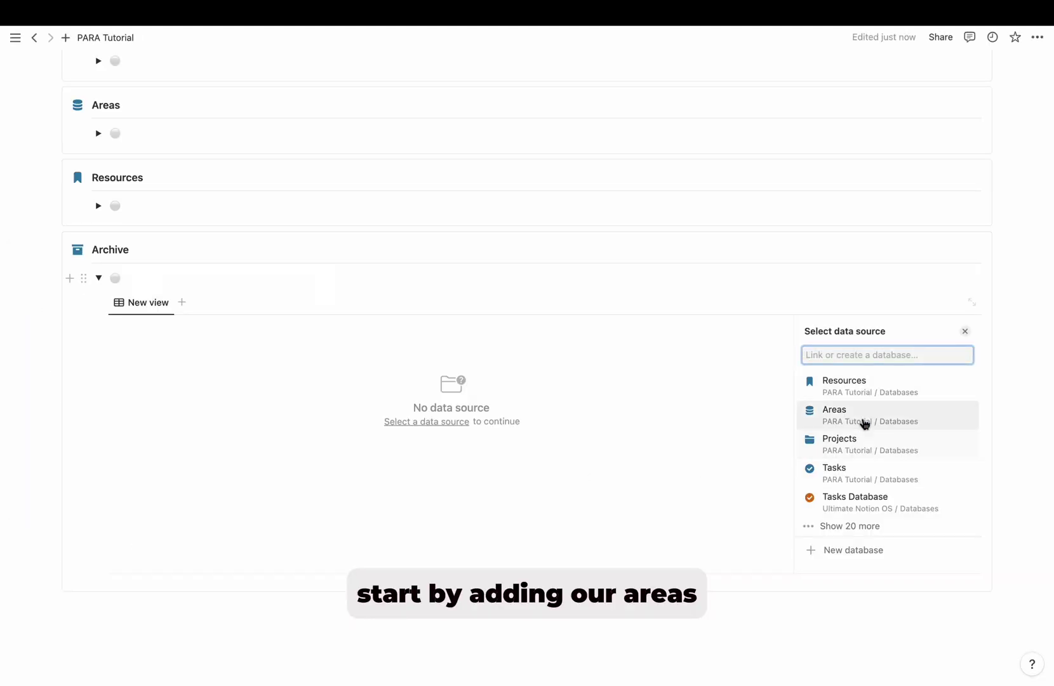
{"action": "left_click", "coordinate": [869, 424]}
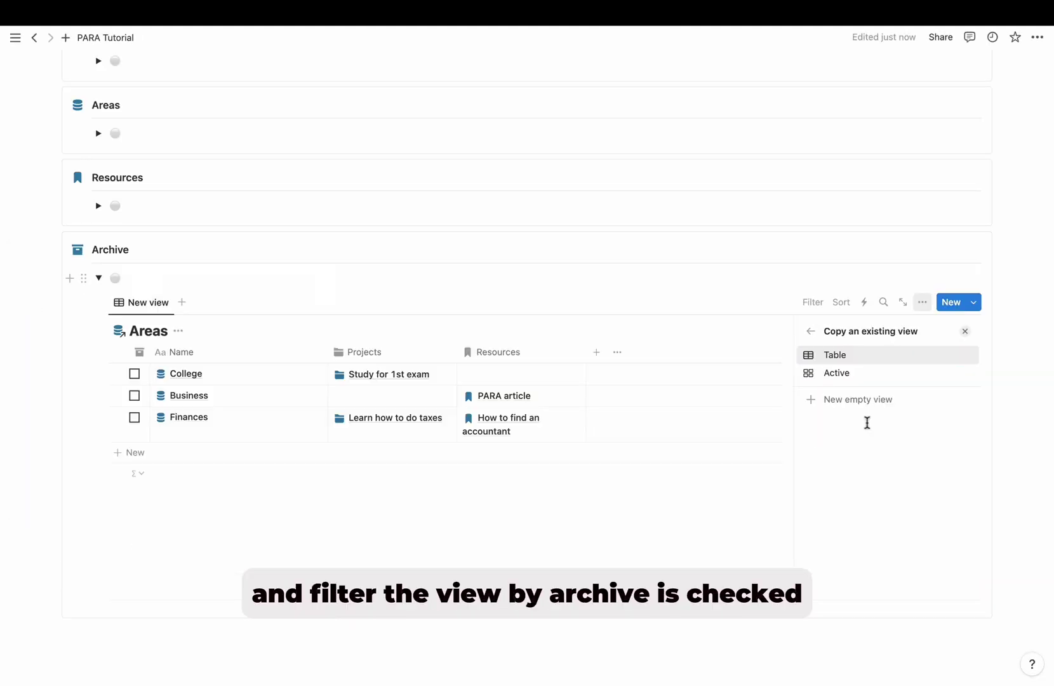
{"action": "left_click", "coordinate": [889, 355]}
Filter the linked Areas view in the Archive callout to entries whose Archive property is Checked
{"action": "left_click", "coordinate": [860, 443]}
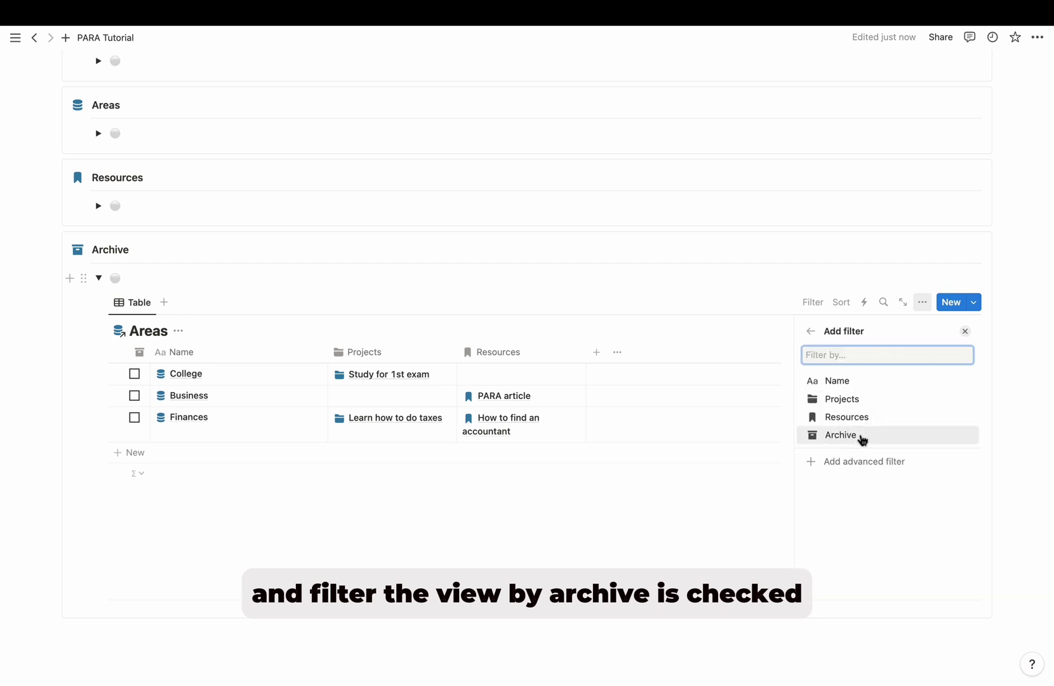
{"action": "left_click", "coordinate": [863, 436]}
{"action": "left_click", "coordinate": [869, 357]}
{"action": "left_click", "coordinate": [864, 419]}
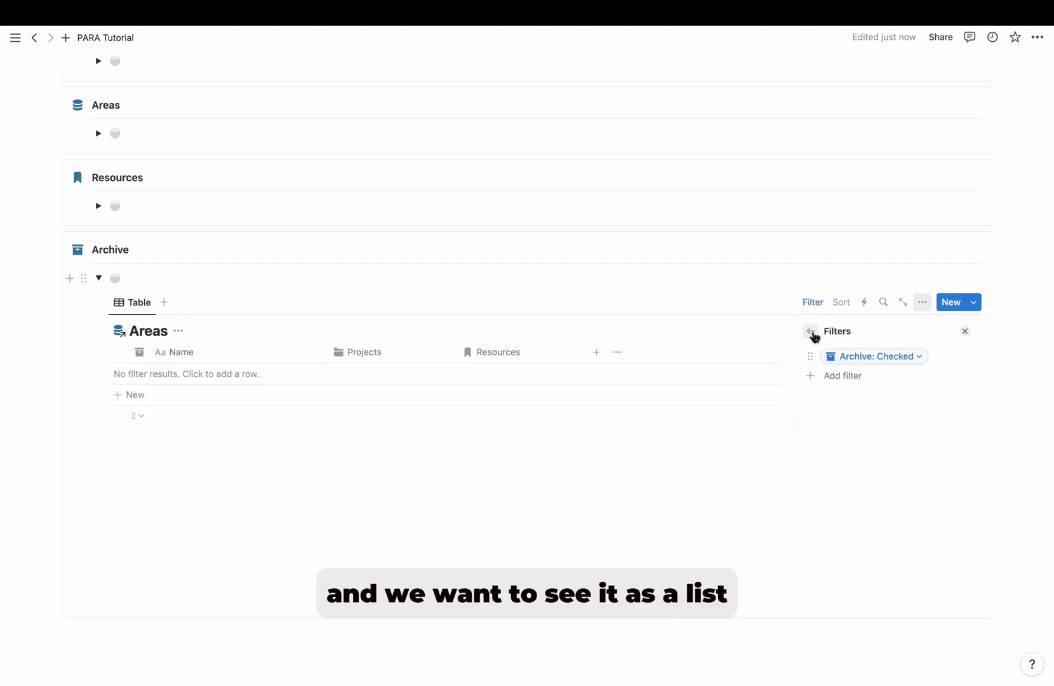
Switch the archived Areas view to the List layout and show its Archive property
{"action": "left_click", "coordinate": [811, 331]}
{"action": "left_click", "coordinate": [838, 380]}
{"action": "left_click", "coordinate": [887, 411]}
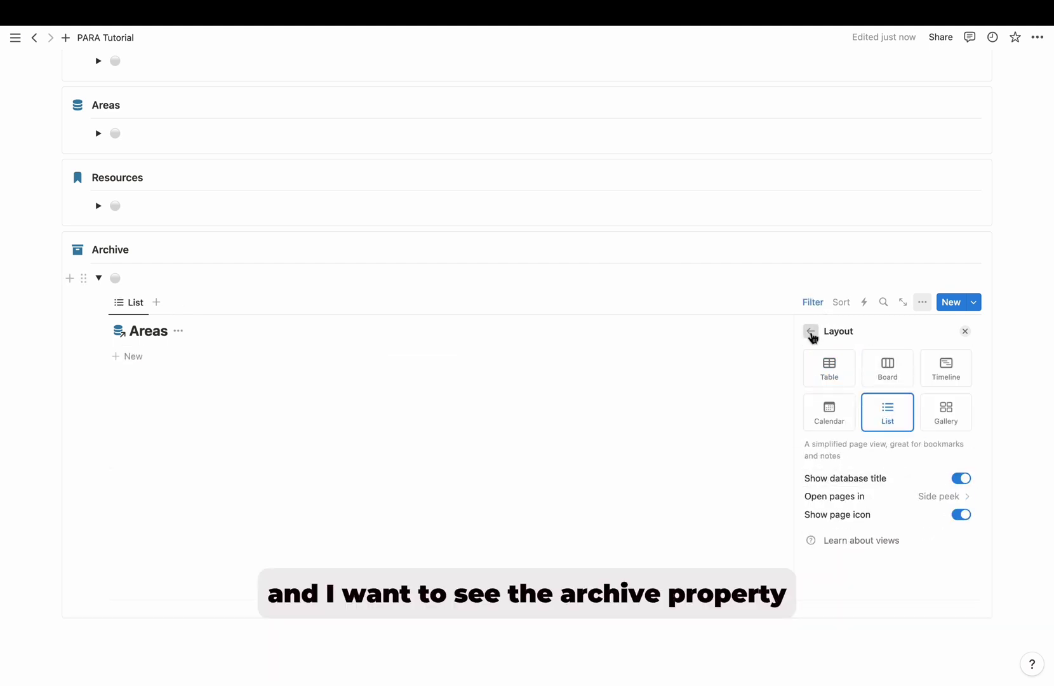
{"action": "left_click", "coordinate": [811, 331]}
{"action": "left_click", "coordinate": [876, 424]}
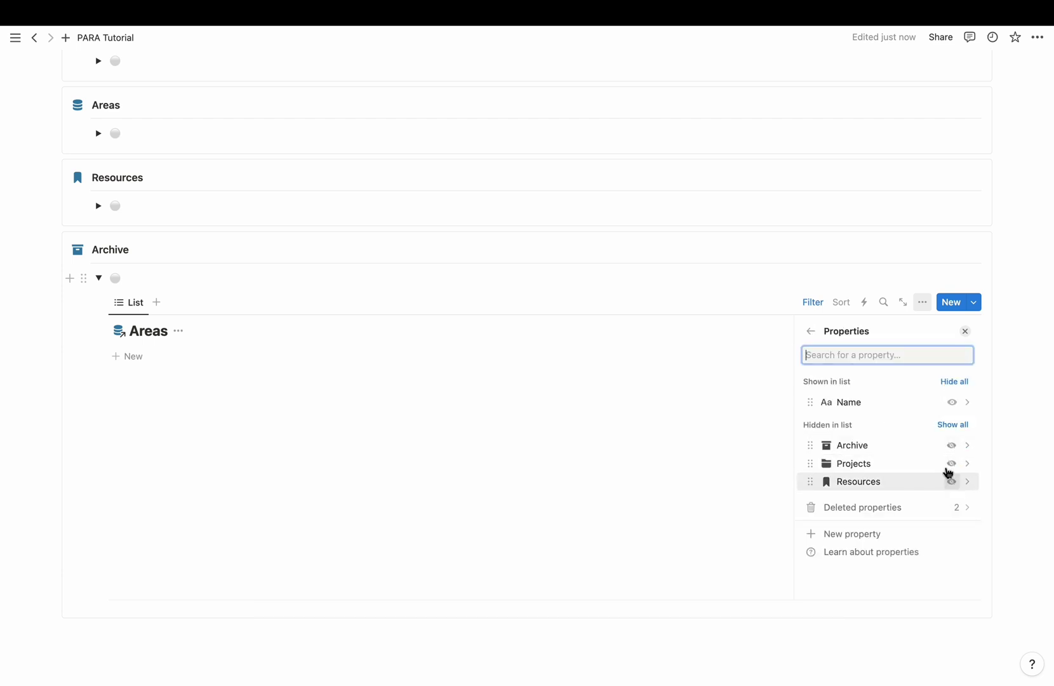
{"action": "left_click", "coordinate": [952, 445]}
Hide the database title of the archived Areas list and rename the view Areas
{"action": "left_click", "coordinate": [178, 330]}
{"action": "left_click", "coordinate": [180, 507]}
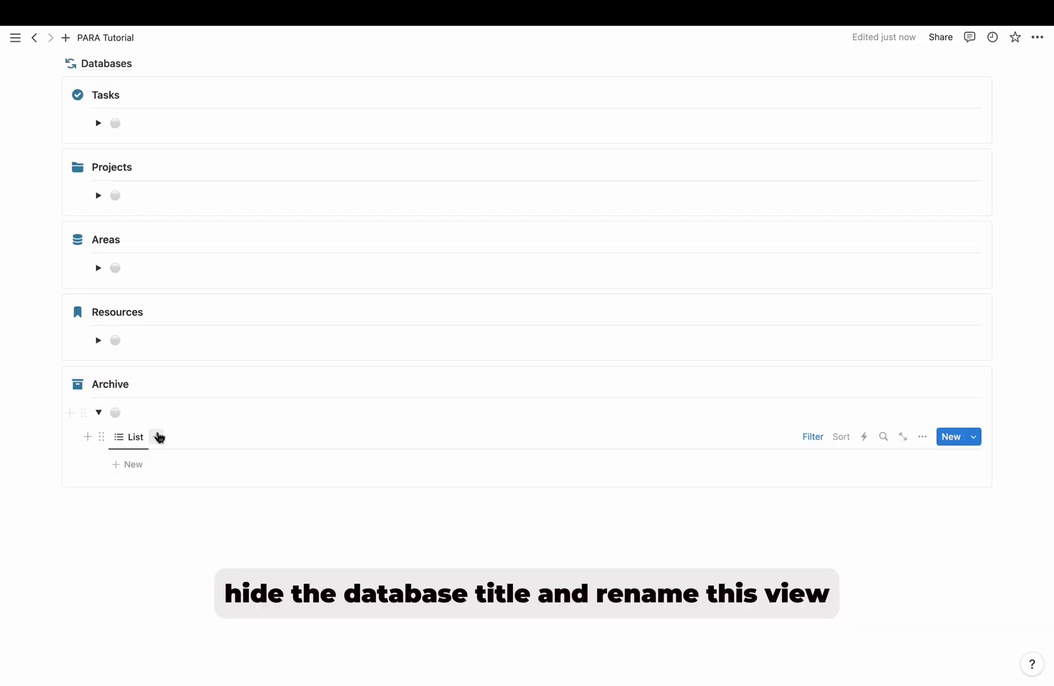
{"action": "left_click", "coordinate": [134, 435]}
{"action": "left_click", "coordinate": [160, 466]}
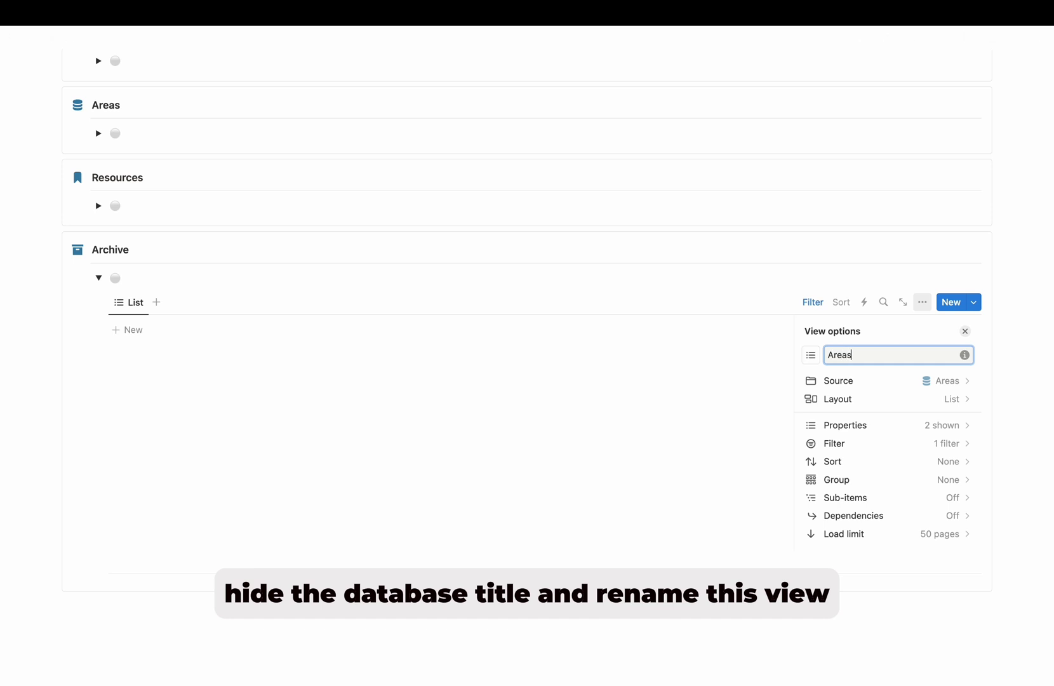
Add a second view named Projects to the Archive section, copied from the Table view of PARA Tutorial's Projects database
{"action": "left_click", "coordinate": [167, 302]}
{"action": "left_click", "coordinate": [865, 444]}
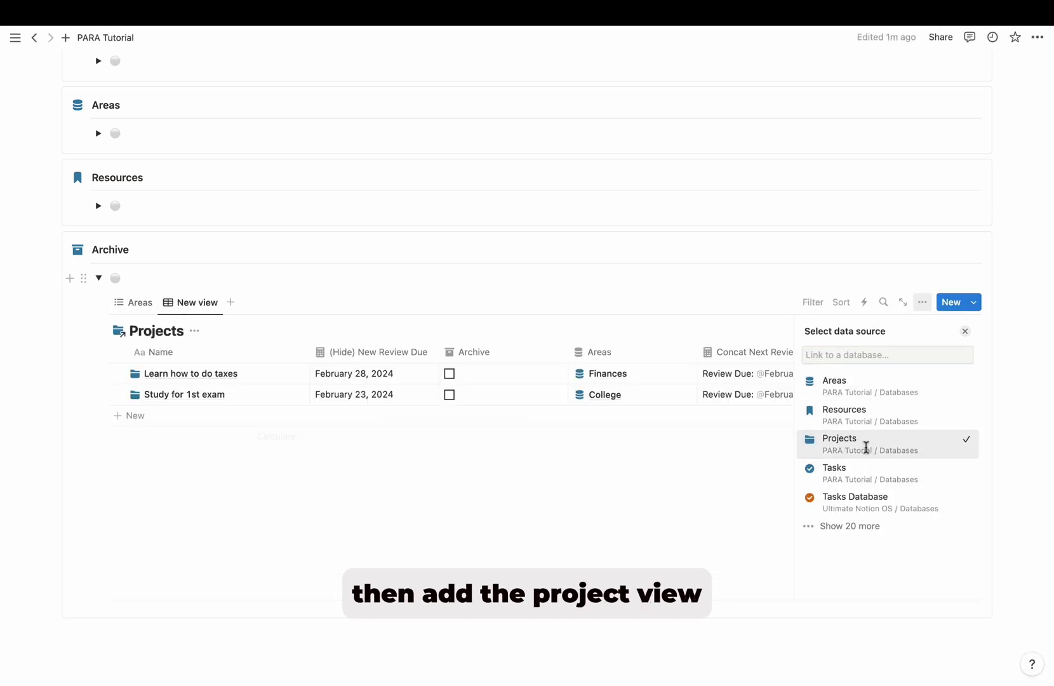
{"action": "left_click", "coordinate": [839, 358]}
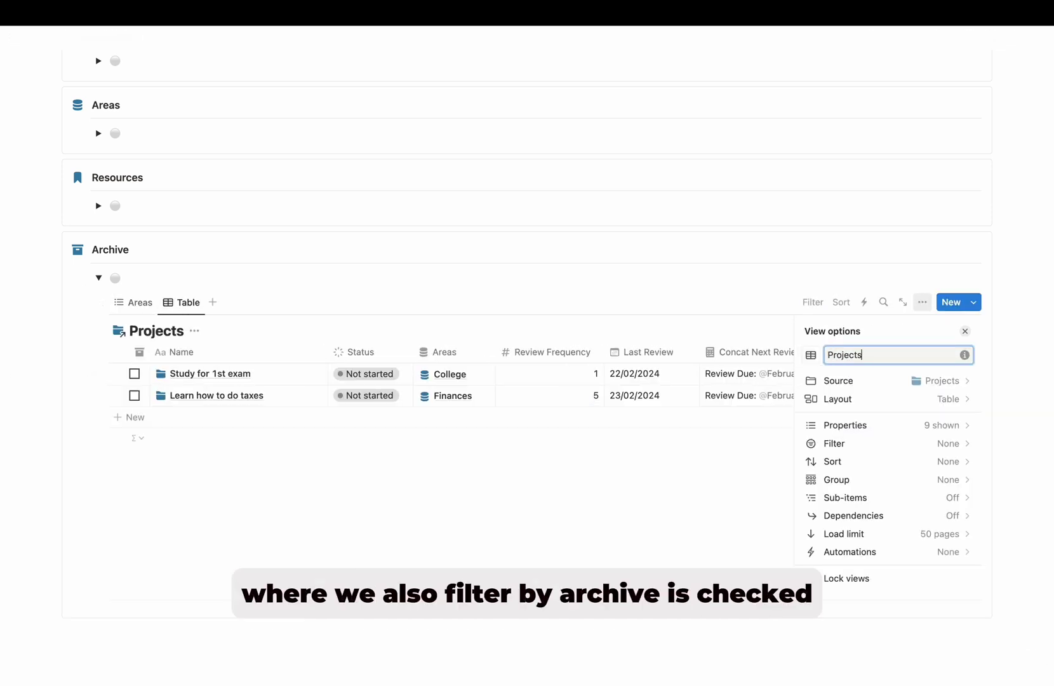
Filter the Projects view in the Archive callout to entries whose Archive property is Checked
{"action": "left_click", "coordinate": [934, 443]}
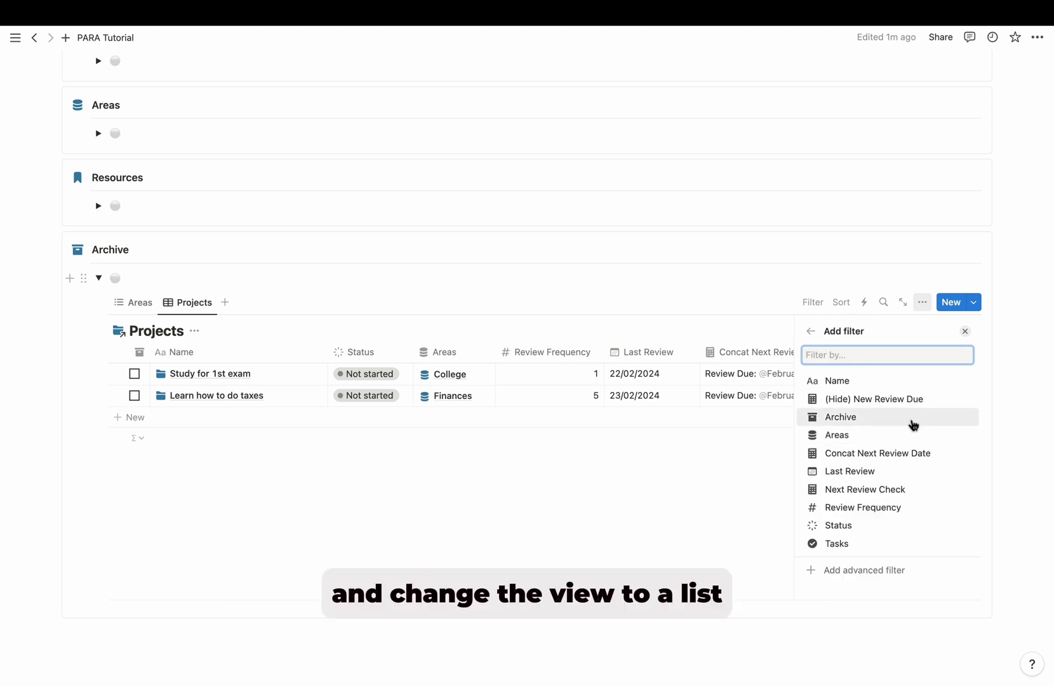
{"action": "left_click", "coordinate": [913, 419]}
{"action": "left_click", "coordinate": [867, 358]}
{"action": "left_click", "coordinate": [866, 417]}
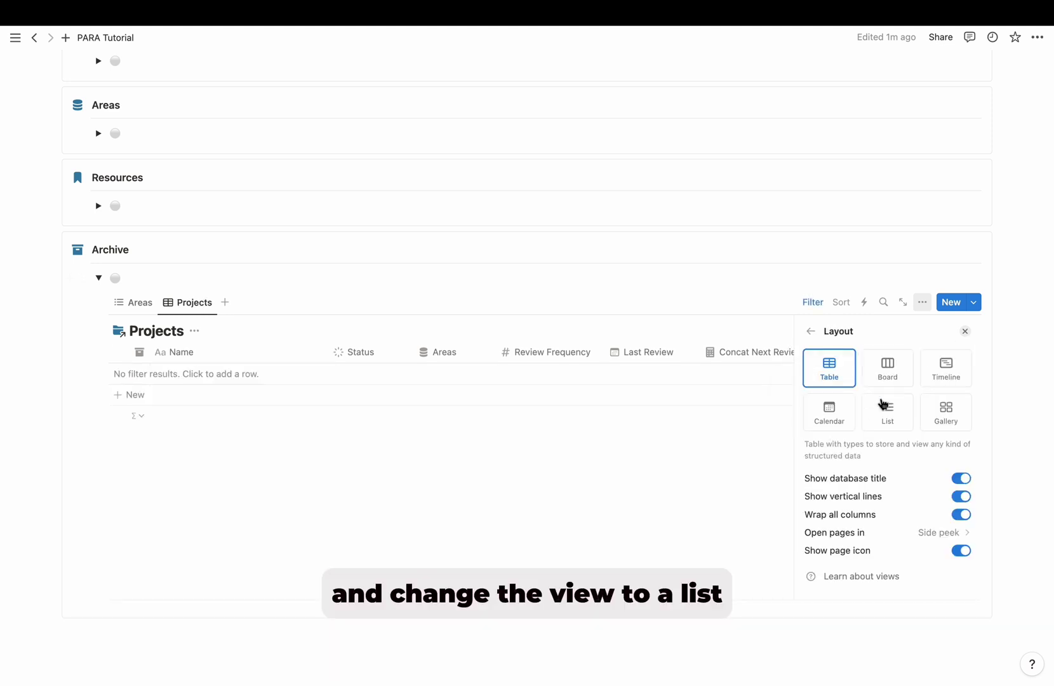
Switch the archived Projects view to the List layout and show its Areas and Archive properties
{"action": "left_click", "coordinate": [886, 406]}
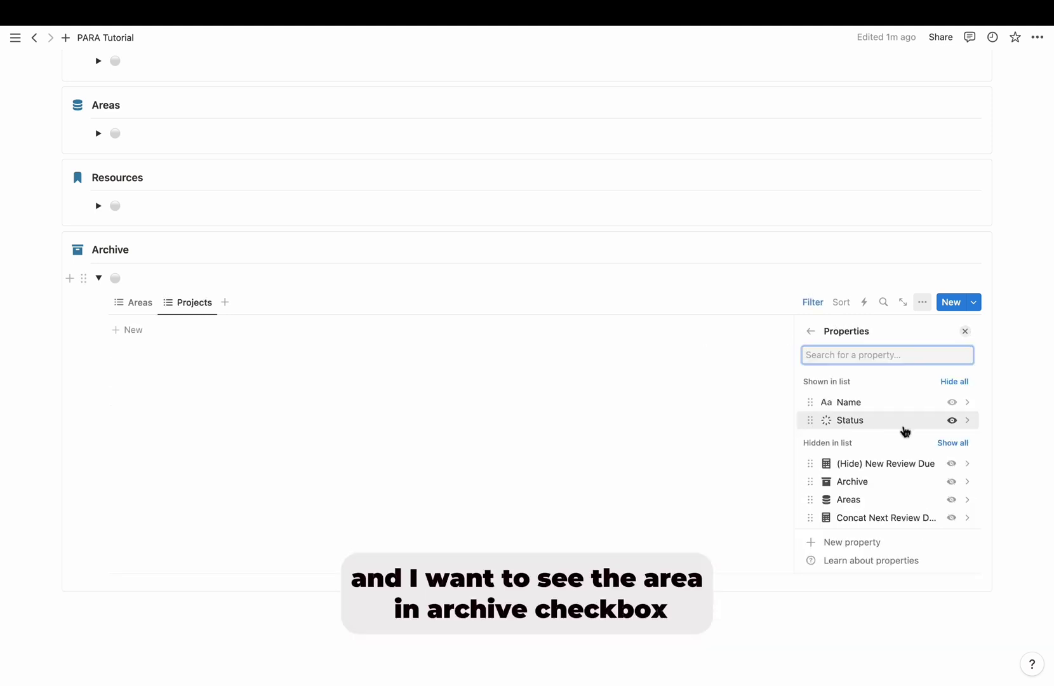
{"action": "scroll", "coordinate": [955, 480], "scroll_direction": "down", "scroll_amount": 1}
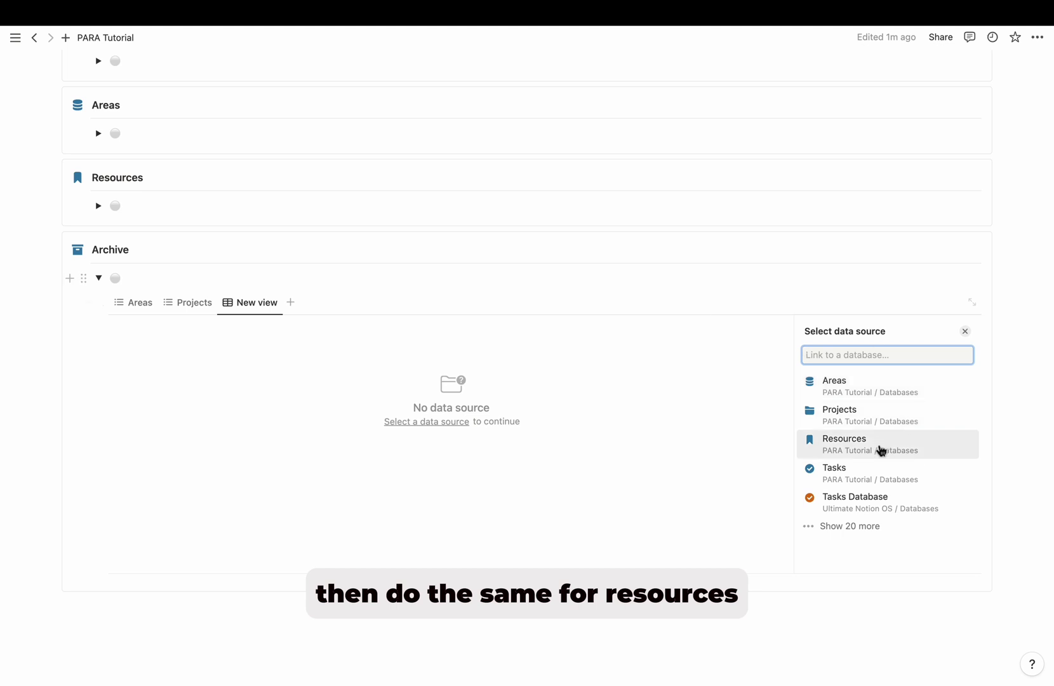
Link the third Archive view to PARA Tutorial's Resources database, copying its Table view, and filter it to Archive Checked
{"action": "left_click", "coordinate": [880, 450]}
{"action": "left_click", "coordinate": [870, 360]}
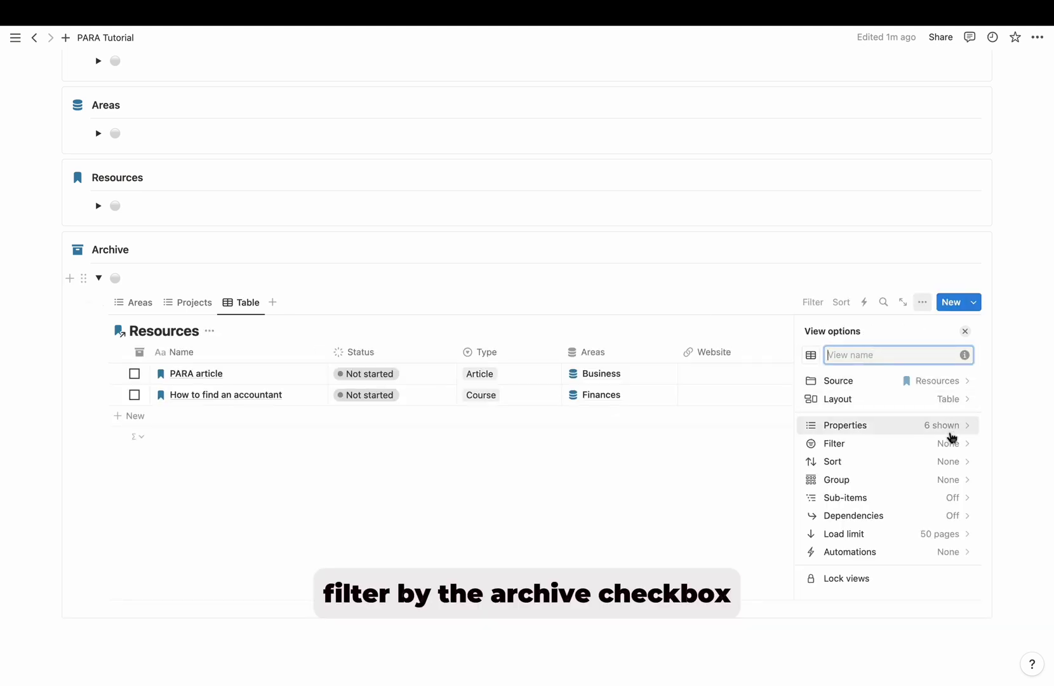
{"action": "left_click", "coordinate": [951, 443]}
{"action": "left_click", "coordinate": [914, 399]}
{"action": "left_click", "coordinate": [864, 357]}
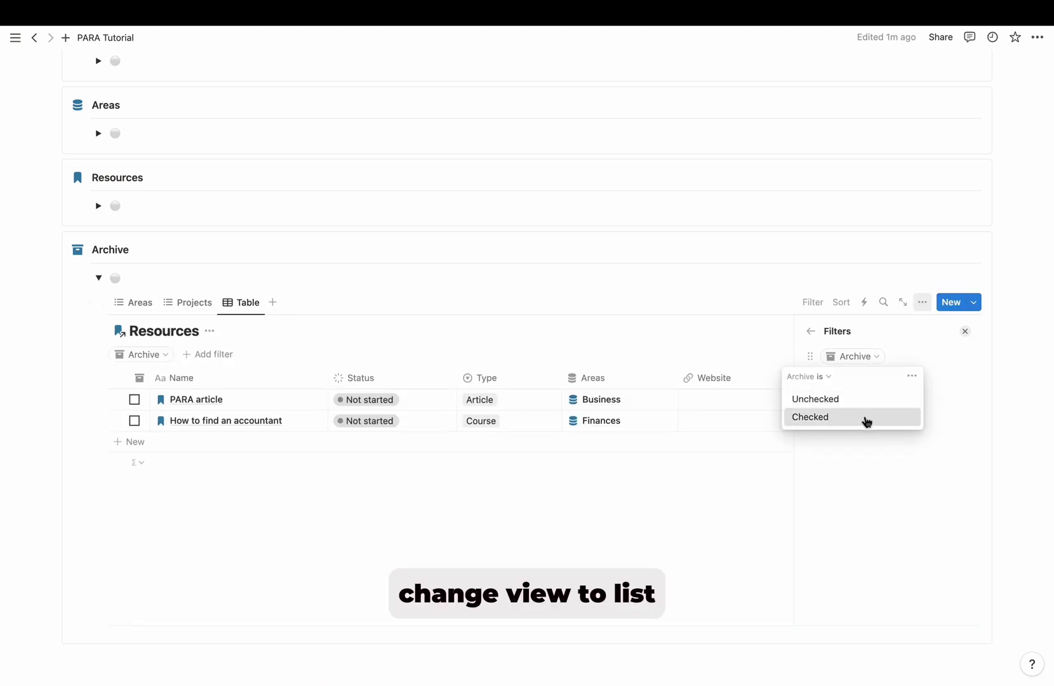
{"action": "left_click", "coordinate": [867, 417]}
Switch the archived Resources view to the List layout and hide its database title
{"action": "left_click", "coordinate": [811, 330]}
{"action": "left_click", "coordinate": [887, 398]}
{"action": "left_click", "coordinate": [889, 401]}
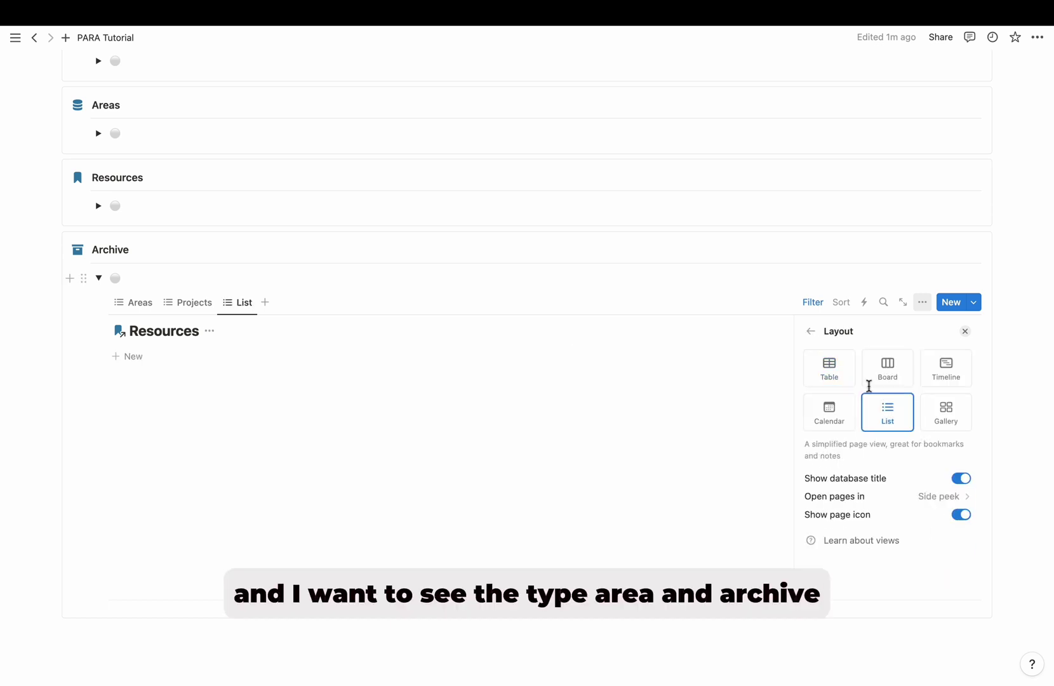
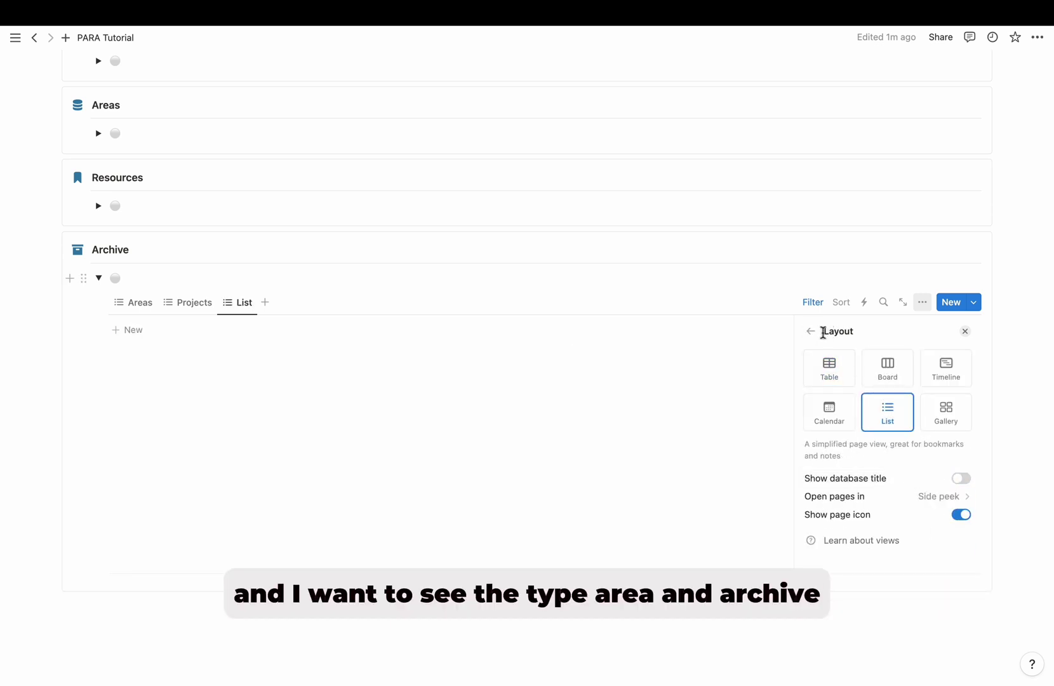
Show the Type, Areas and Archive properties in the archived Resources list and name the view Resources
{"action": "left_click", "coordinate": [812, 331]}
{"action": "left_click", "coordinate": [848, 425]}
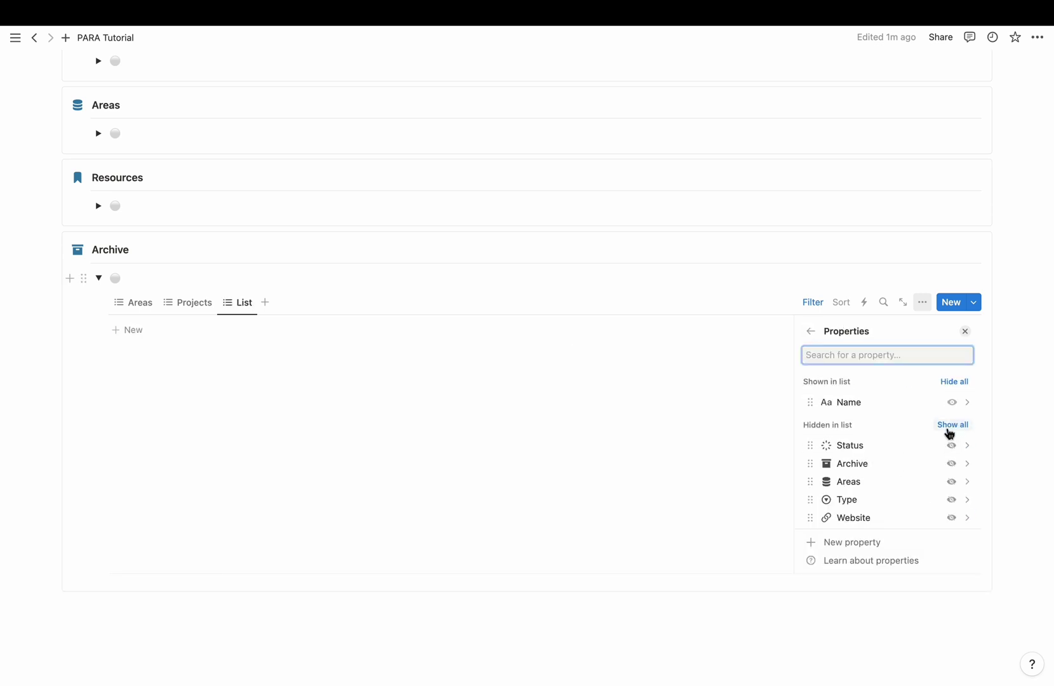
{"action": "scroll", "coordinate": [940, 454], "scroll_direction": "down", "scroll_amount": 1}
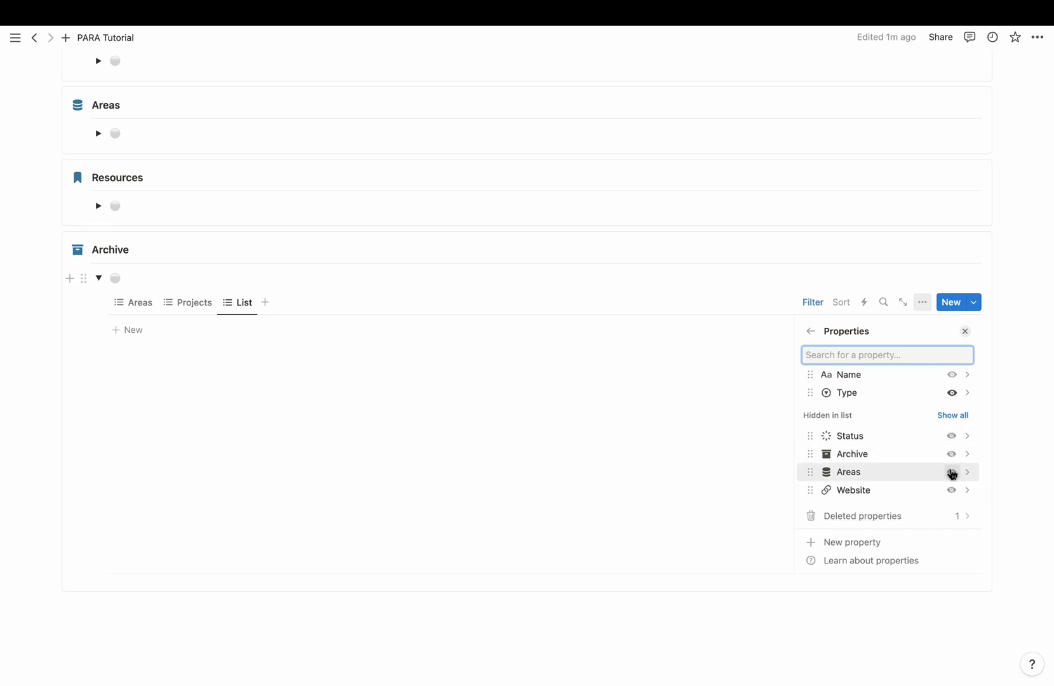
{"action": "left_click", "coordinate": [952, 472]}
{"action": "left_click", "coordinate": [952, 472]}
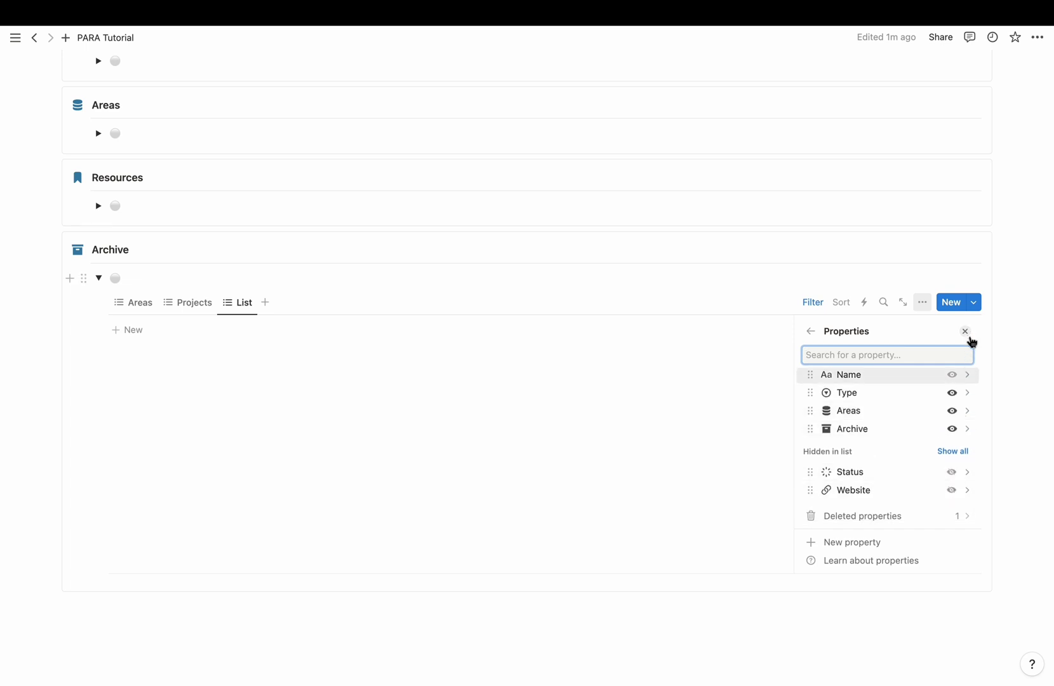
{"action": "left_click", "coordinate": [965, 330]}
{"action": "left_click", "coordinate": [251, 447]}
{"action": "left_click", "coordinate": [308, 462]}
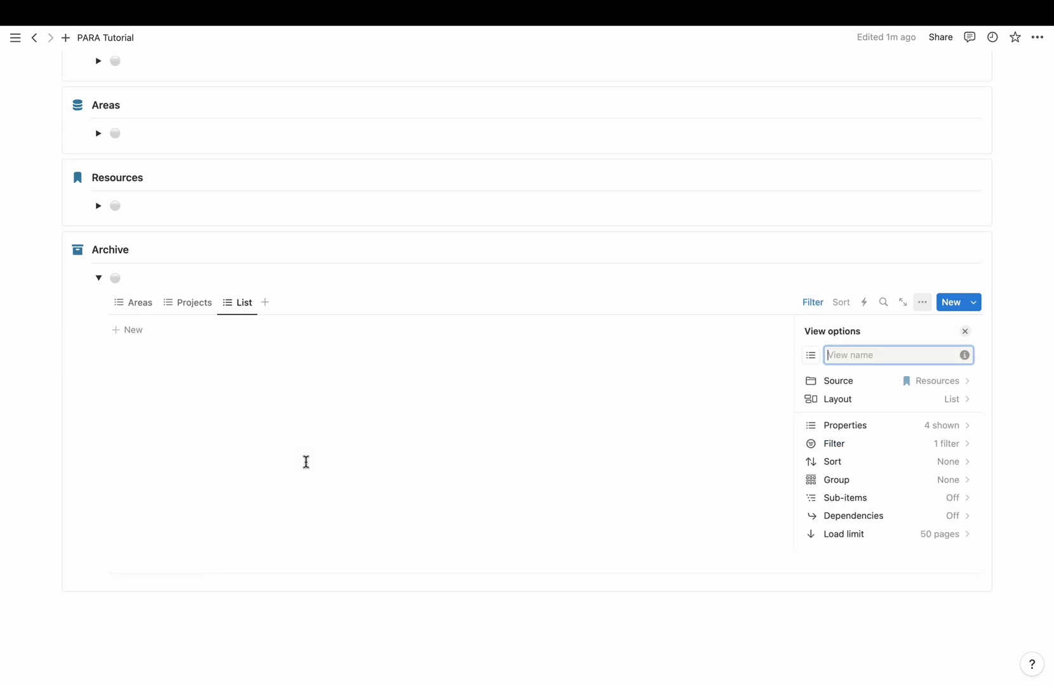
Add a fourth Archive view linked to PARA Tutorial's Tasks database, copying its Table view, and name it Tasks
{"action": "left_click", "coordinate": [294, 302]}
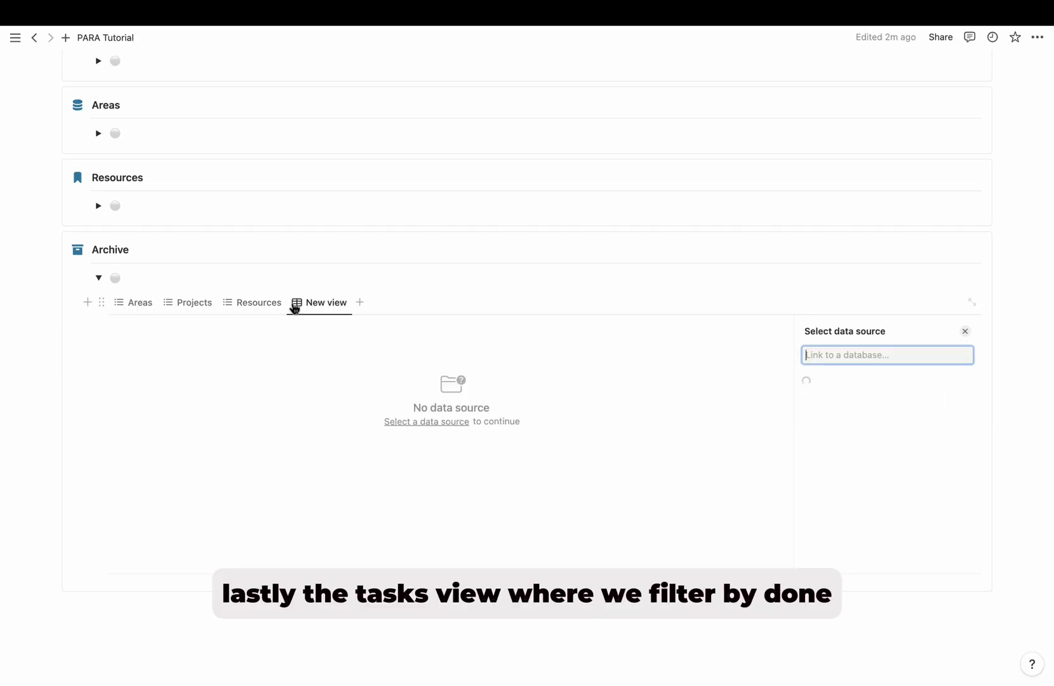
{"action": "left_click", "coordinate": [838, 472]}
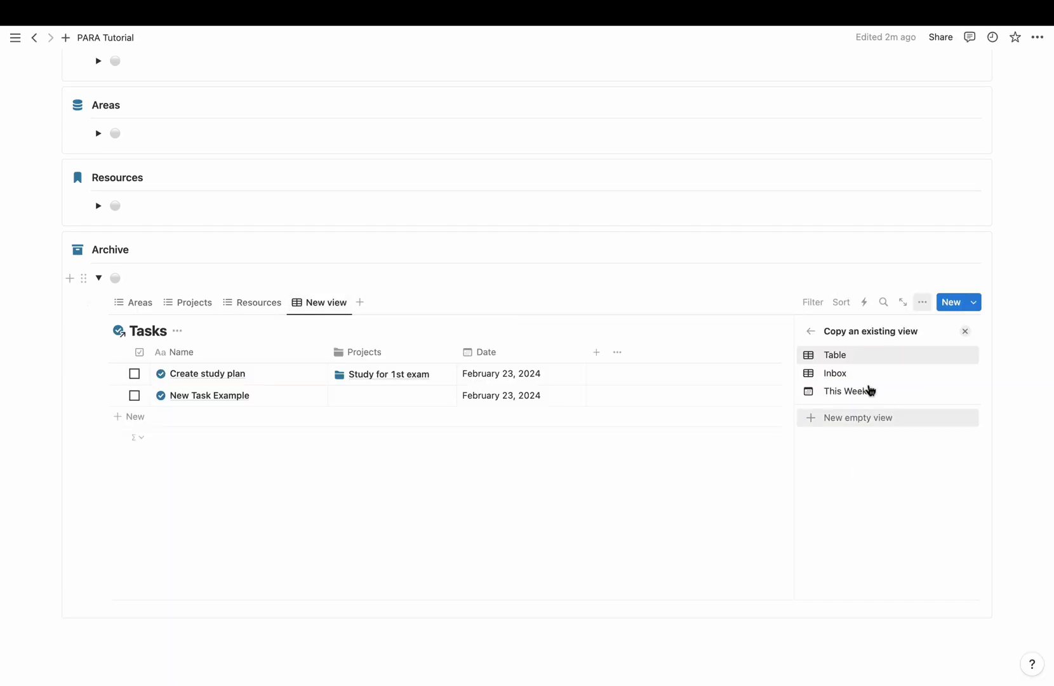
{"action": "left_click", "coordinate": [858, 354]}
{"action": "type", "text": "Tasks"}
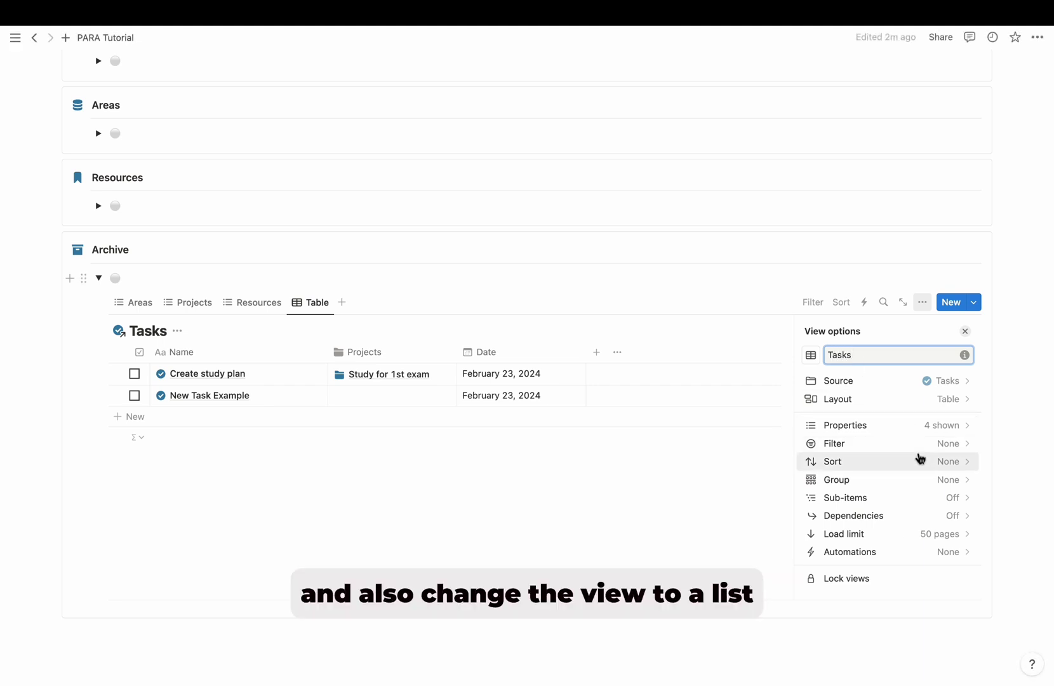
Filter the archived Tasks view to entries whose Done property is Checked and switch it to the List layout
{"action": "left_click", "coordinate": [908, 443]}
{"action": "left_click", "coordinate": [909, 437]}
{"action": "left_click", "coordinate": [875, 357]}
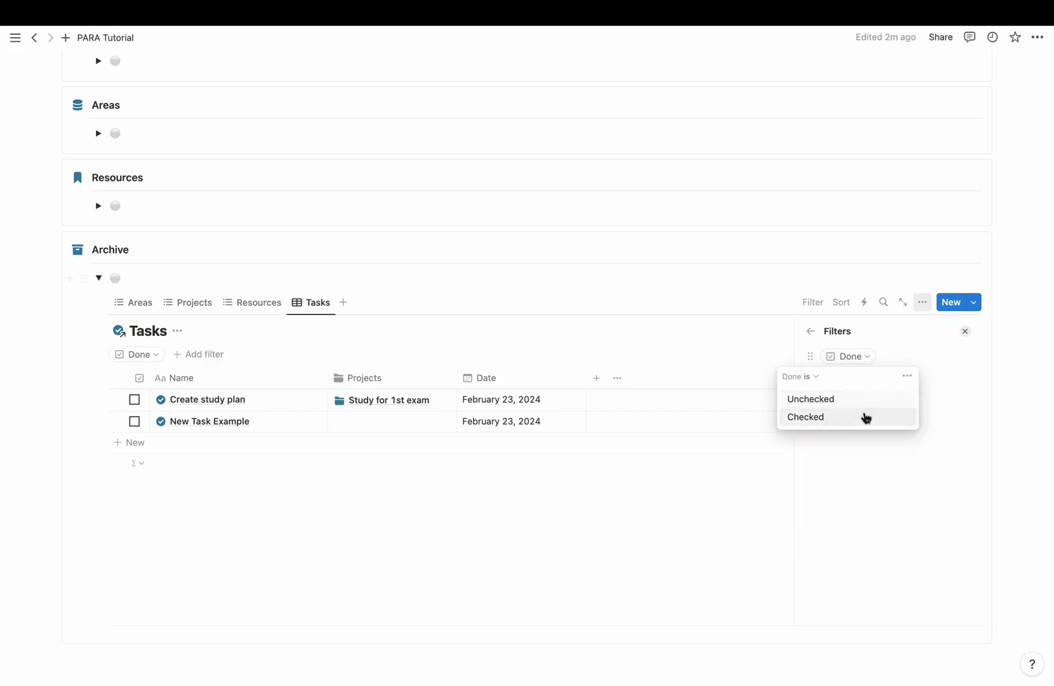
{"action": "left_click", "coordinate": [866, 417]}
{"action": "left_click", "coordinate": [814, 334]}
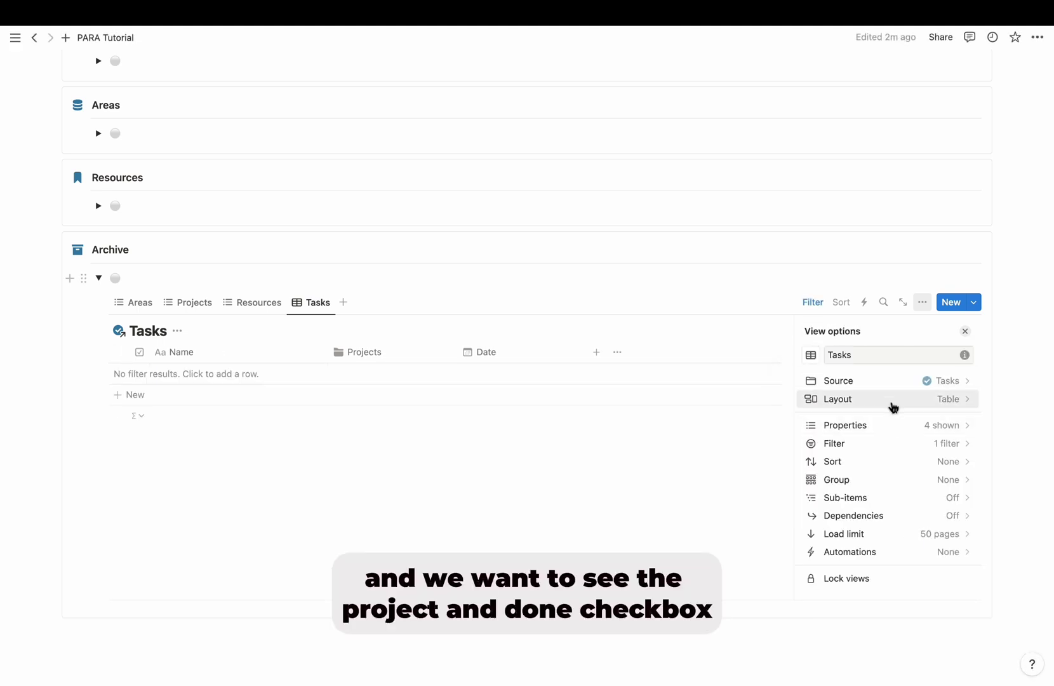
{"action": "left_click", "coordinate": [891, 401]}
{"action": "left_click", "coordinate": [887, 411]}
{"action": "left_click", "coordinate": [815, 331]}
Show the Projects and Done properties in the archived Tasks list and hide its database title
{"action": "left_click", "coordinate": [859, 424]}
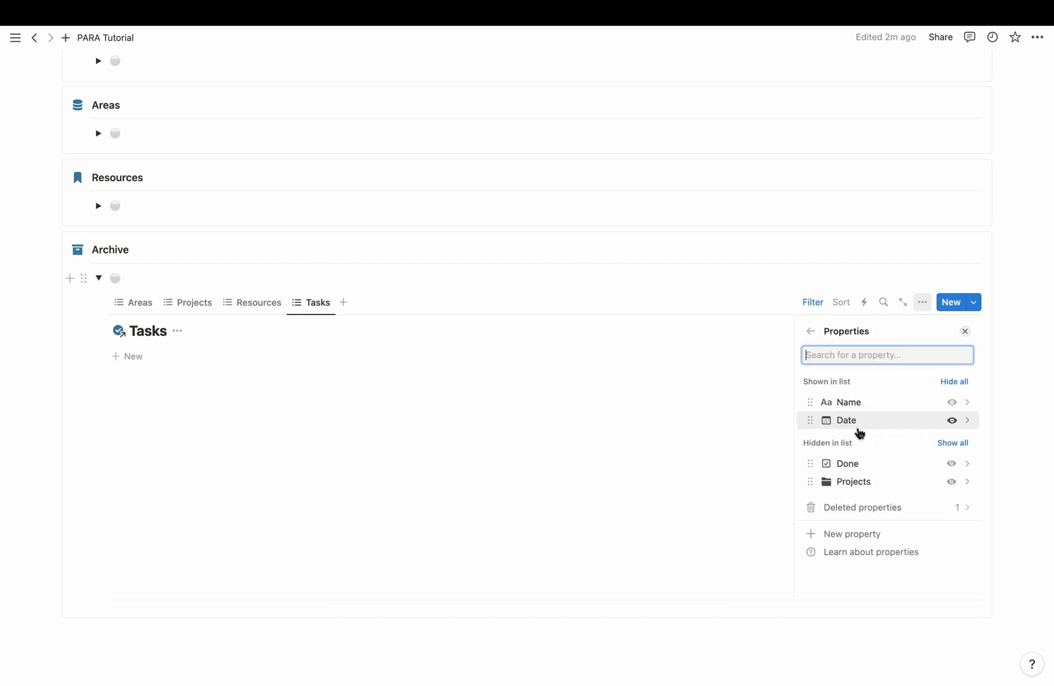
{"action": "left_click_drag", "start_coordinate": [858, 431], "coordinate": [812, 439]}
{"action": "left_click", "coordinate": [965, 331]}
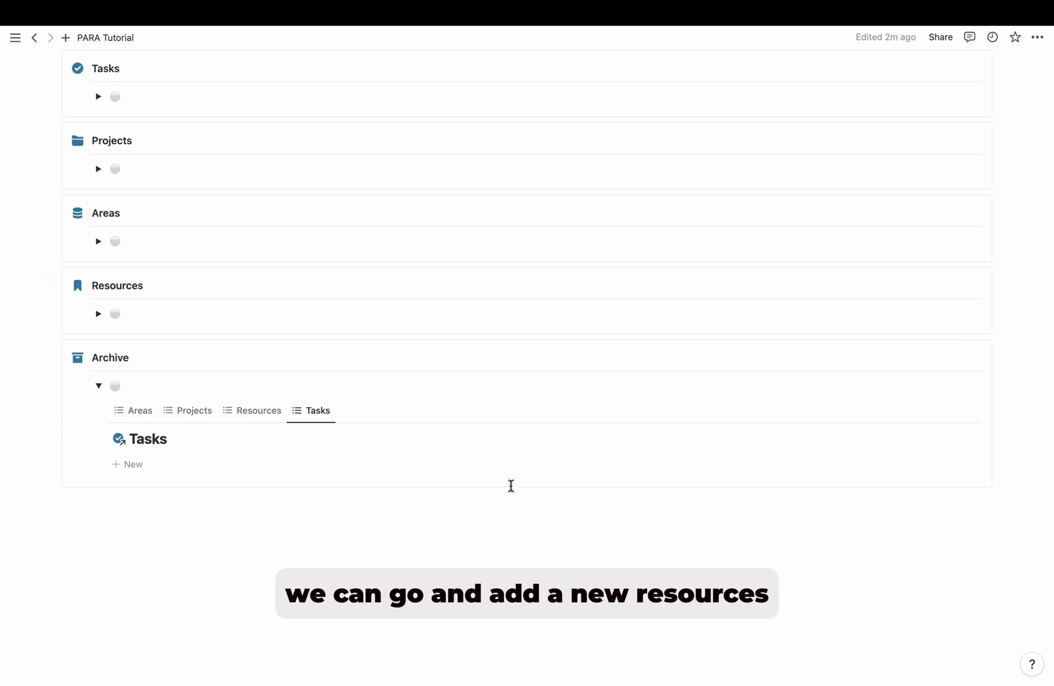
{"action": "left_click", "coordinate": [184, 443]}
{"action": "left_click", "coordinate": [178, 503]}
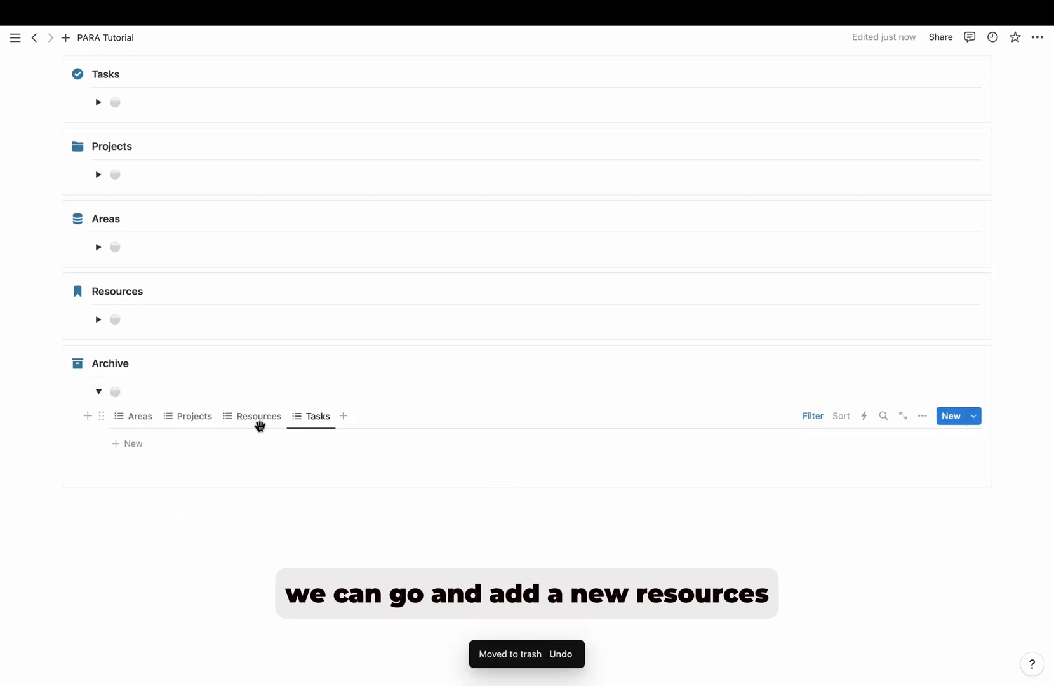
Create an entry named New Resource in the Archive's Resources view with Type Quote and the related area Finances
{"action": "left_click", "coordinate": [260, 422]}
{"action": "left_click", "coordinate": [169, 443]}
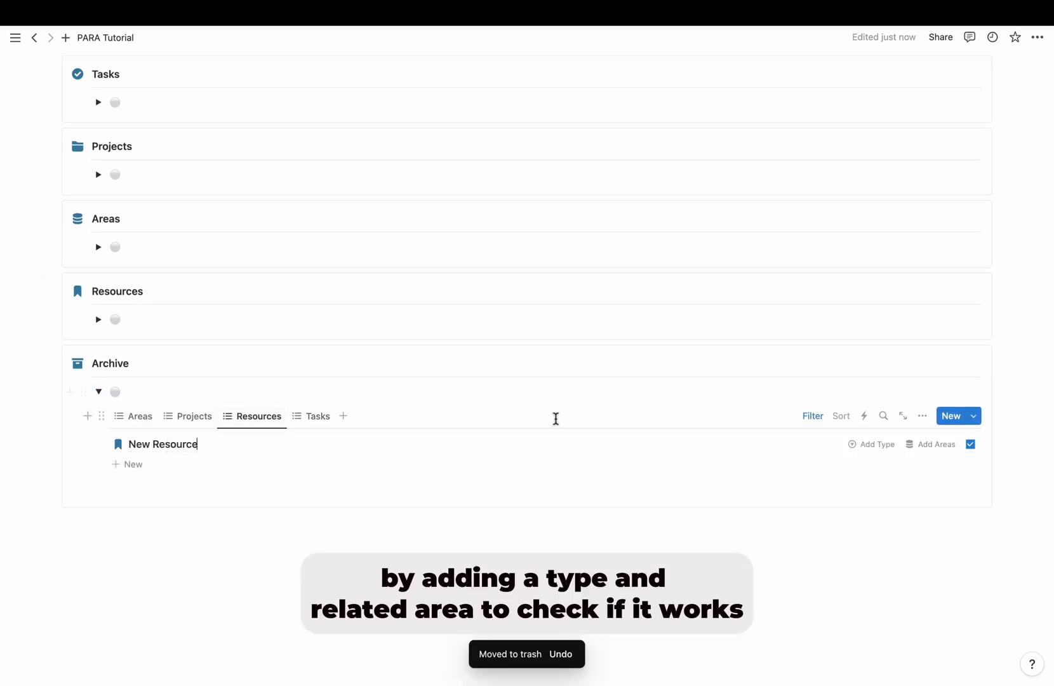
{"action": "left_click", "coordinate": [881, 454]}
{"action": "left_click", "coordinate": [901, 483]}
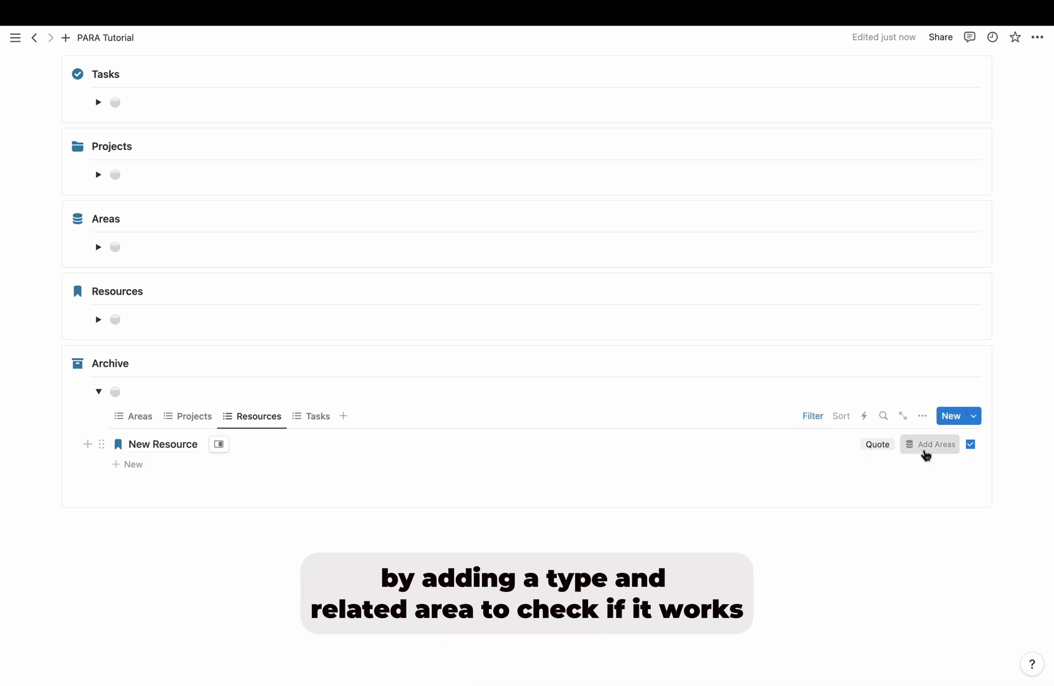
{"action": "left_click", "coordinate": [925, 447]}
{"action": "left_click", "coordinate": [868, 489]}
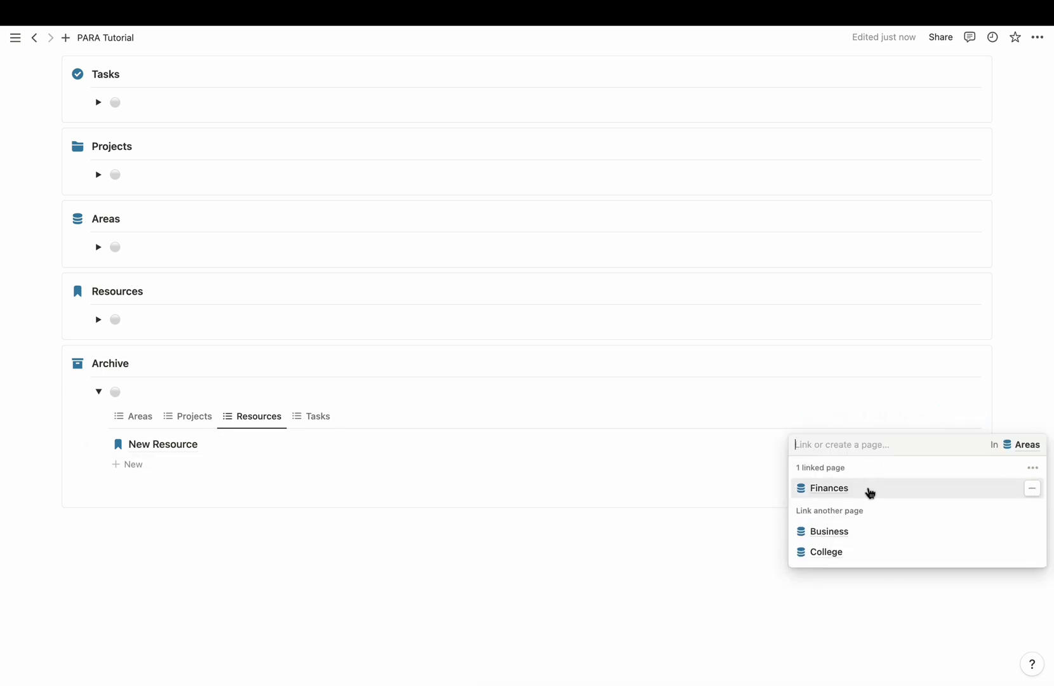
{"action": "left_click", "coordinate": [730, 575]}
Add a Quick Buttons heading between the Databases page link and the Tasks callout
{"action": "scroll", "coordinate": [335, 282], "scroll_direction": "up", "scroll_amount": 3}
{"action": "type", "text": "ick Bu"}
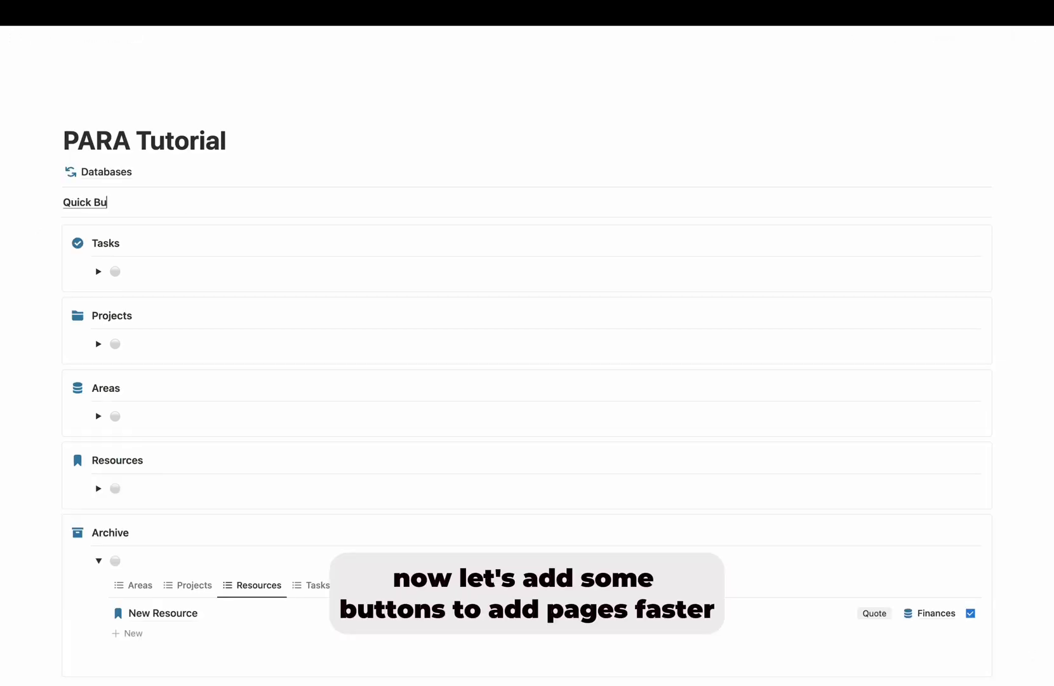
{"action": "type", "text": "ttons"}
{"action": "key", "text": "Return"}
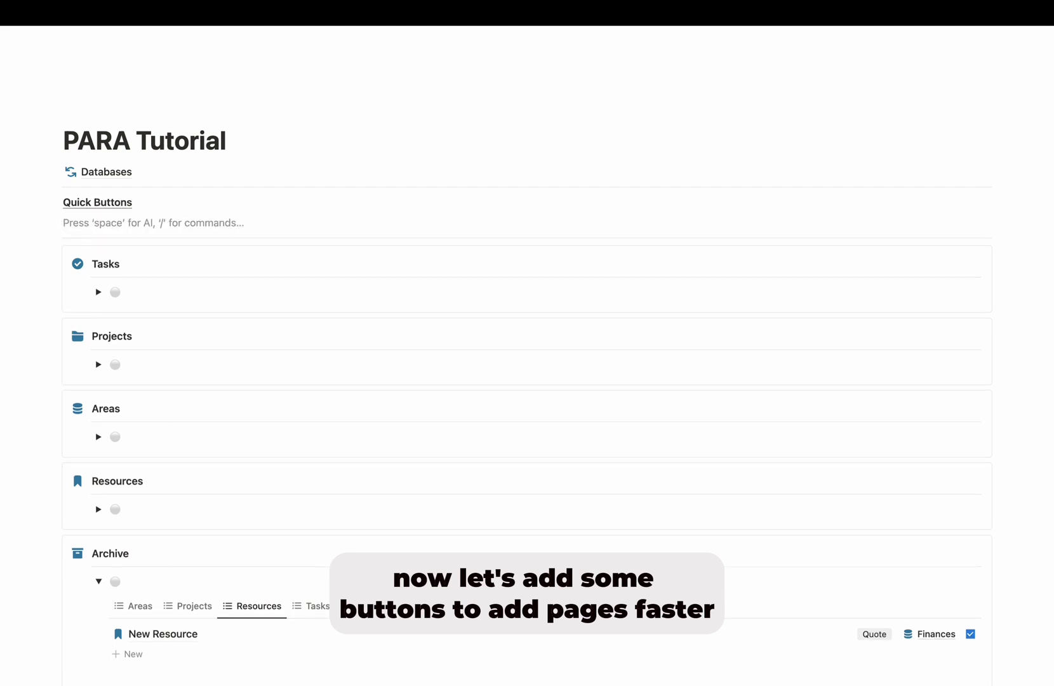
Insert a button block under the Quick Buttons heading and name it New Task
{"action": "type", "text": "/but"}
{"action": "key", "text": "Return"}
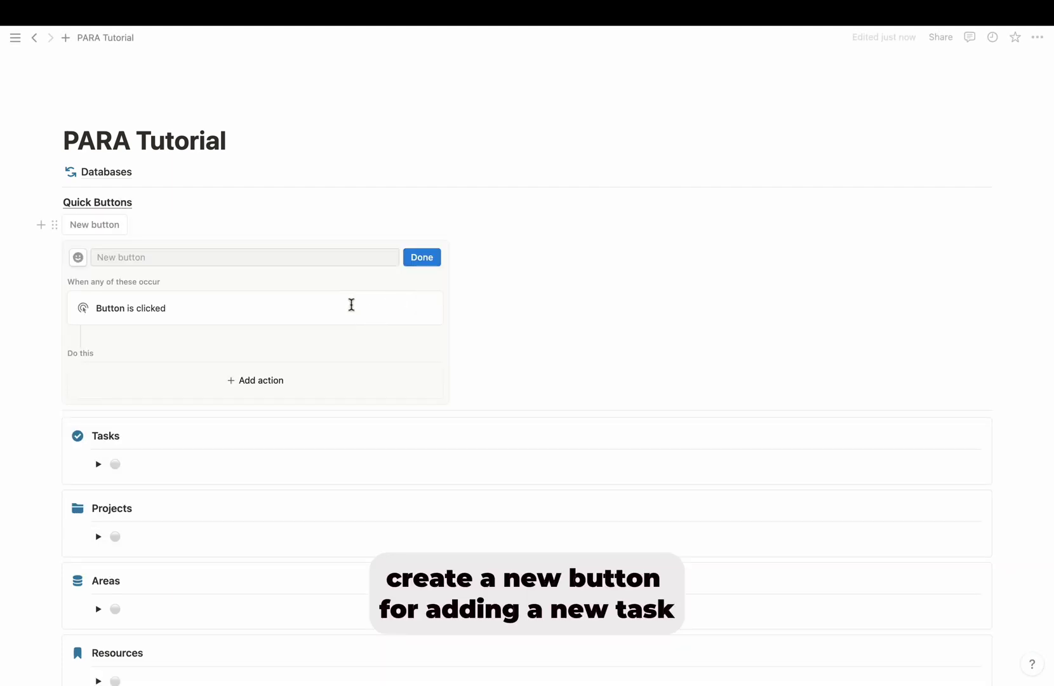
{"action": "type", "text": "New Ta"}
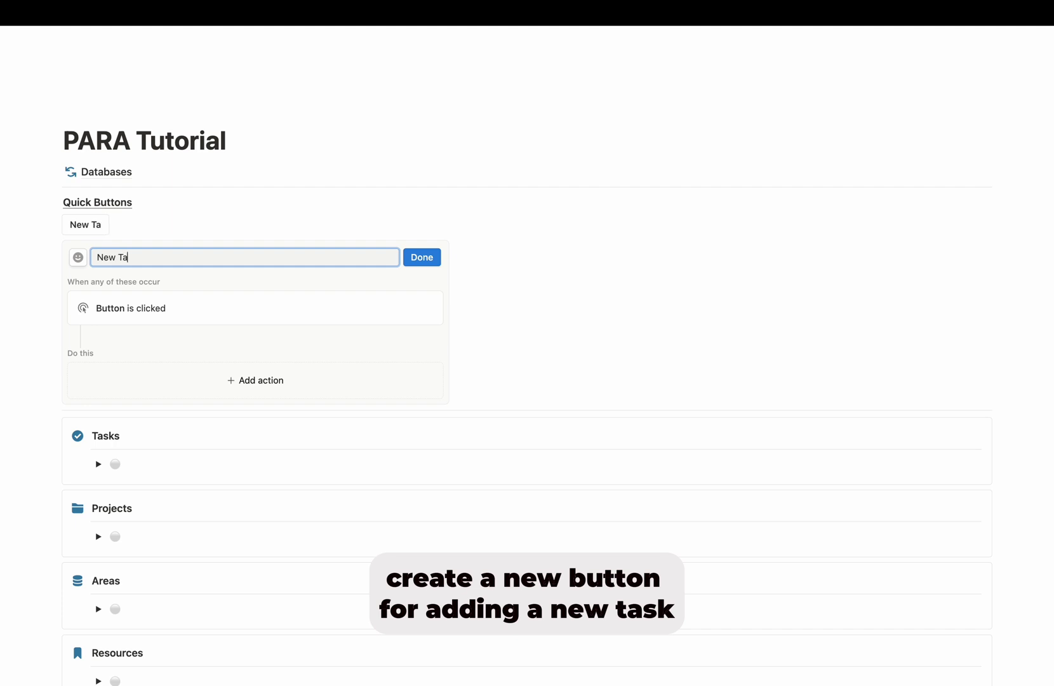
{"action": "type", "text": "sk"}
Give the New Task button an action that adds a page named New Task to PARA Tutorial's Tasks database
{"action": "left_click", "coordinate": [341, 389]}
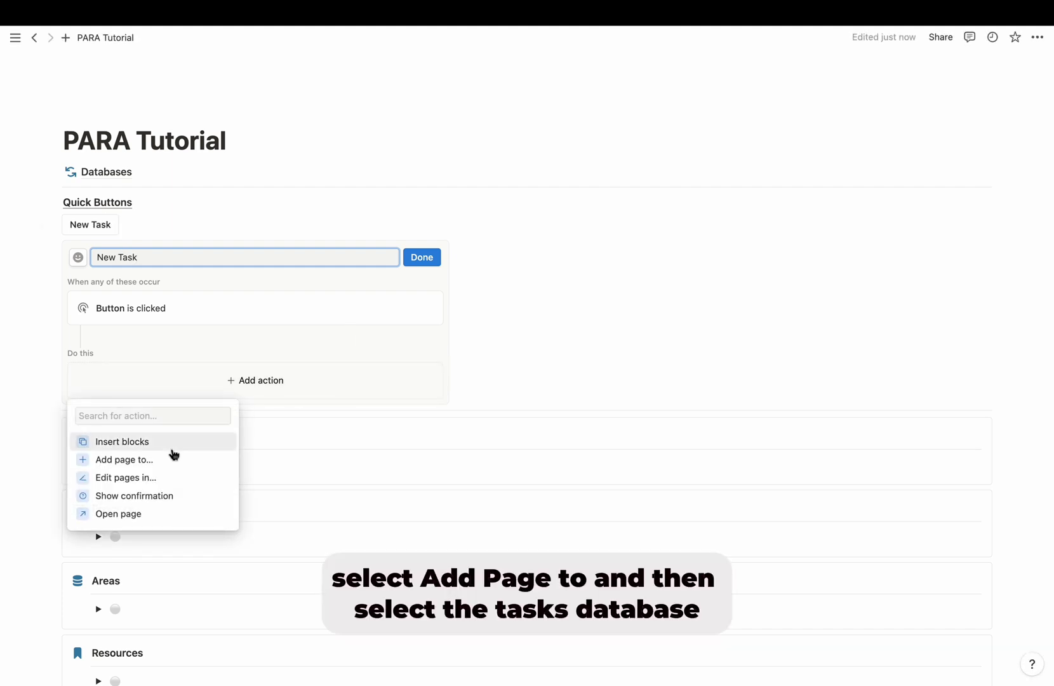
{"action": "left_click", "coordinate": [171, 459]}
{"action": "left_click", "coordinate": [187, 388]}
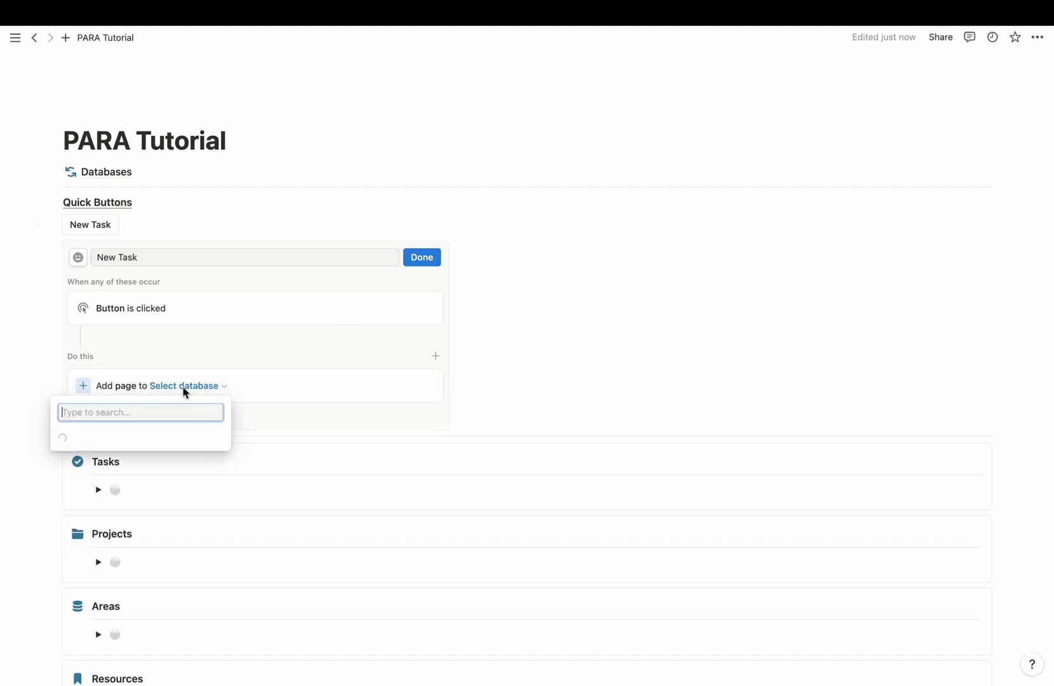
{"action": "left_click", "coordinate": [158, 492]}
{"action": "left_click", "coordinate": [225, 412]}
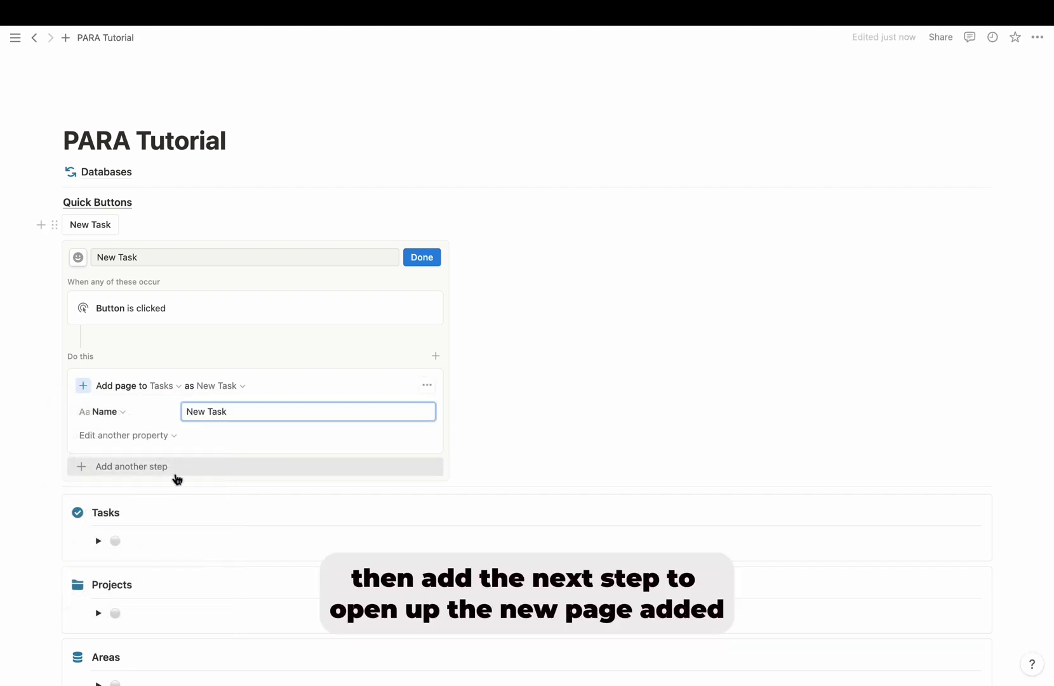
Add a second action to the New Task button that opens the newly added page in Side peek
{"action": "left_click", "coordinate": [175, 475]}
{"action": "left_click", "coordinate": [147, 600]}
{"action": "left_click", "coordinate": [228, 477]}
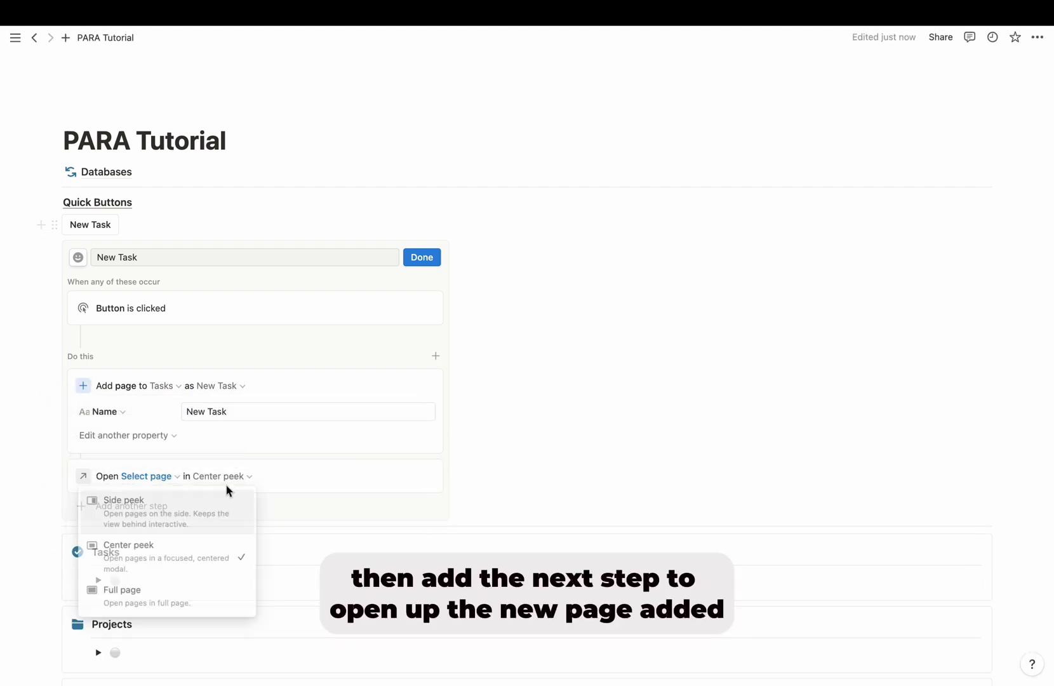
{"action": "left_click", "coordinate": [211, 516]}
{"action": "left_click", "coordinate": [160, 481]}
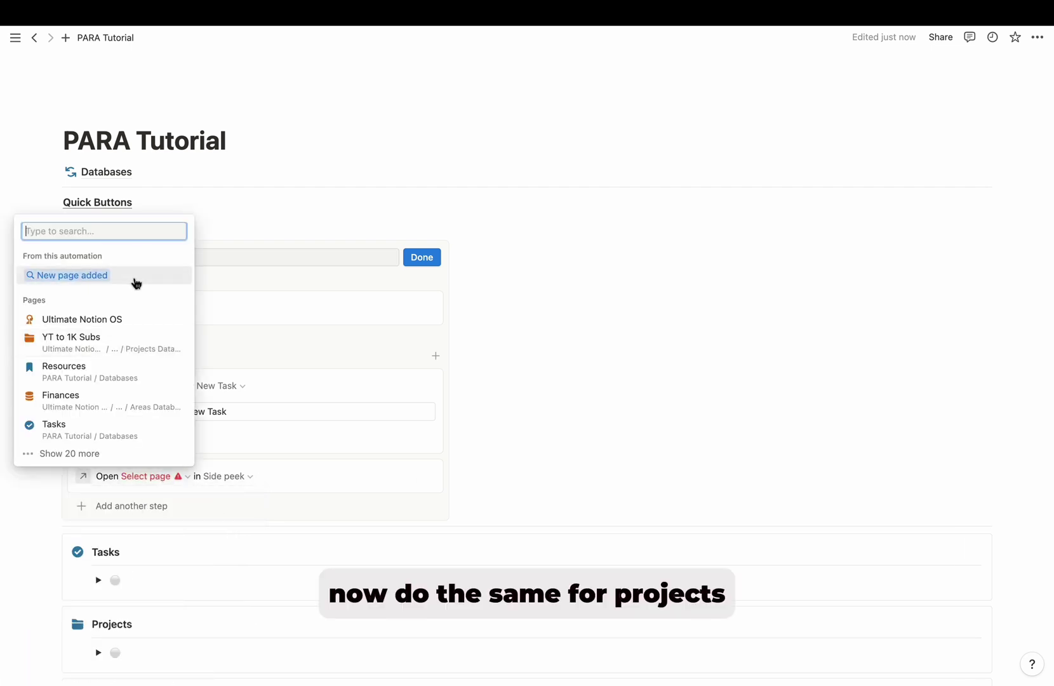
{"action": "left_click", "coordinate": [134, 280]}
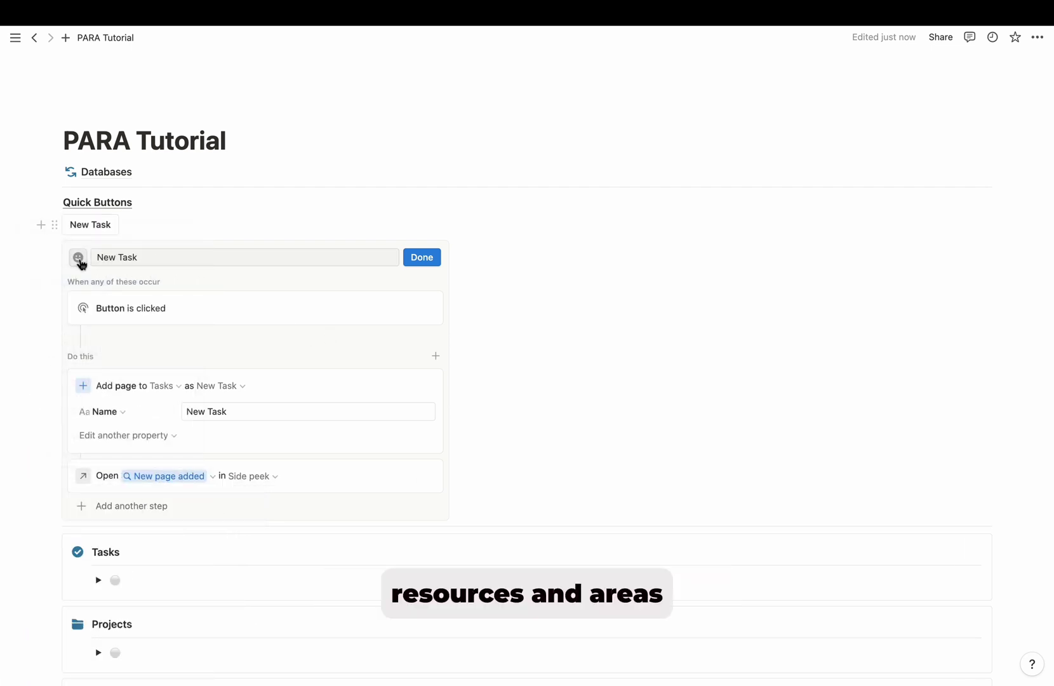
Give the New Task button the blue check-circle icon and save the button
{"action": "left_click", "coordinate": [77, 257]}
{"action": "left_click", "coordinate": [129, 362]}
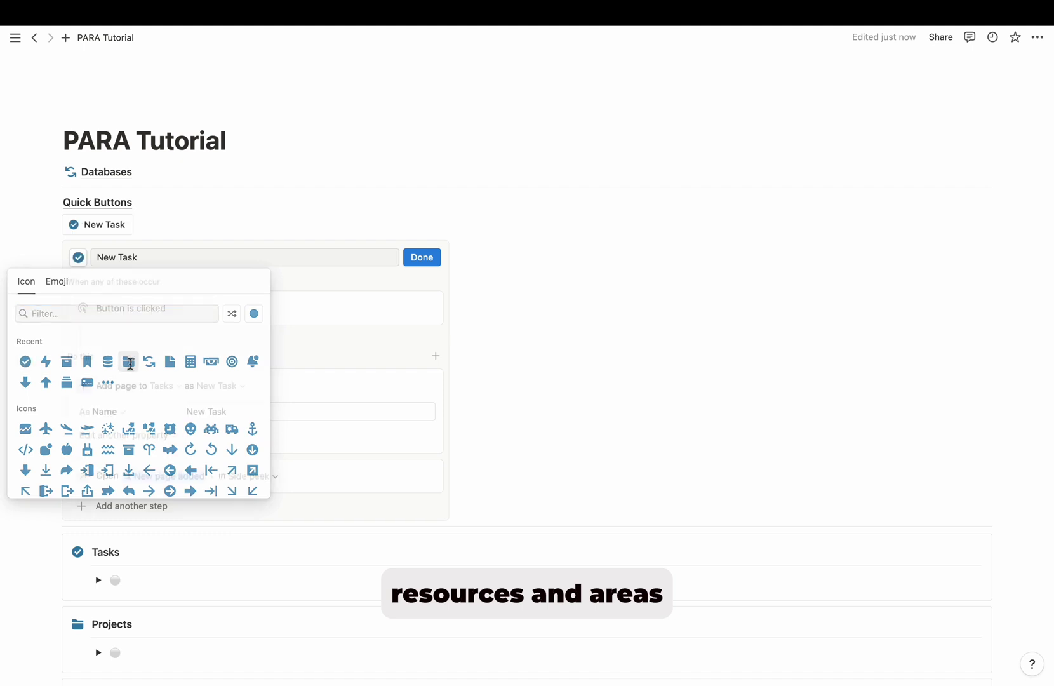
{"action": "left_click", "coordinate": [425, 260]}
Insert a New Project button below New Task that adds a page named New Project to the Projects database
{"action": "key", "text": "Return"}
{"action": "type", "text": "/but"}
{"action": "left_click", "coordinate": [145, 283]}
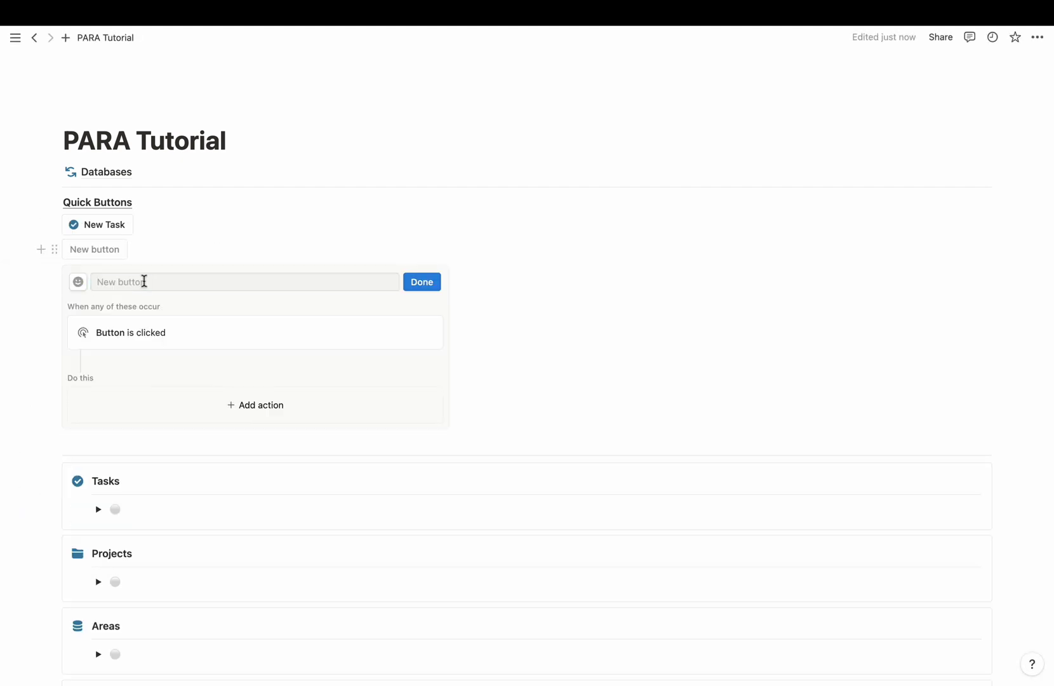
{"action": "left_click", "coordinate": [255, 405]}
{"action": "left_click", "coordinate": [164, 486]}
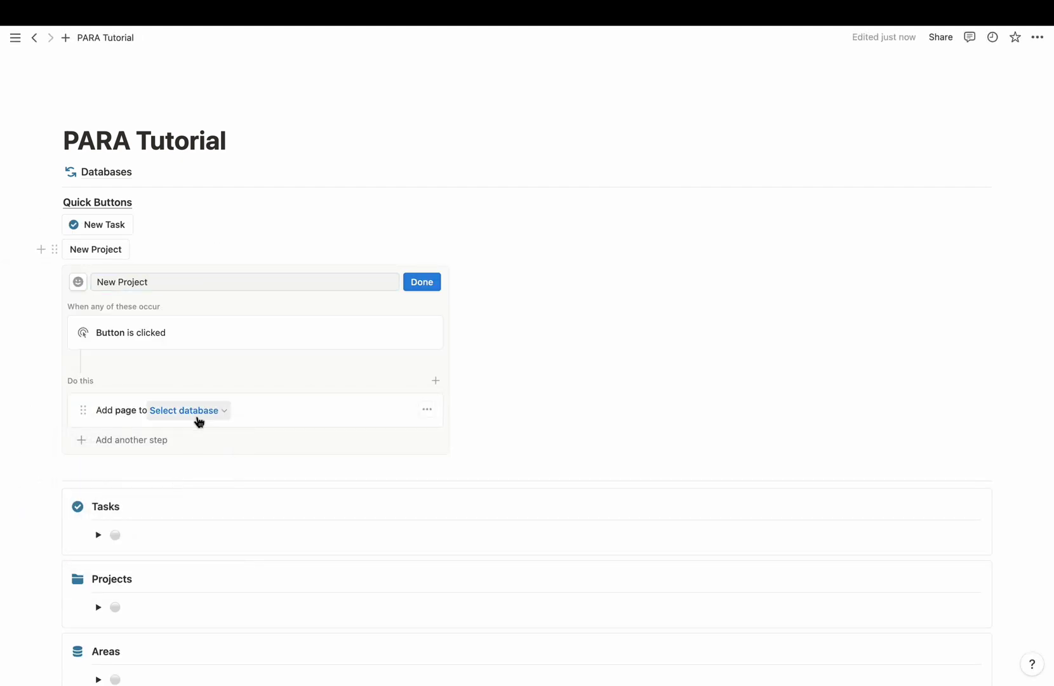
{"action": "left_click", "coordinate": [200, 412]}
{"action": "left_click", "coordinate": [132, 540]}
{"action": "left_click", "coordinate": [212, 437]}
{"action": "type", "text": "New Project"}
Make the New Project button open the newly added page, and give it the blue folder icon
{"action": "left_click", "coordinate": [132, 491]}
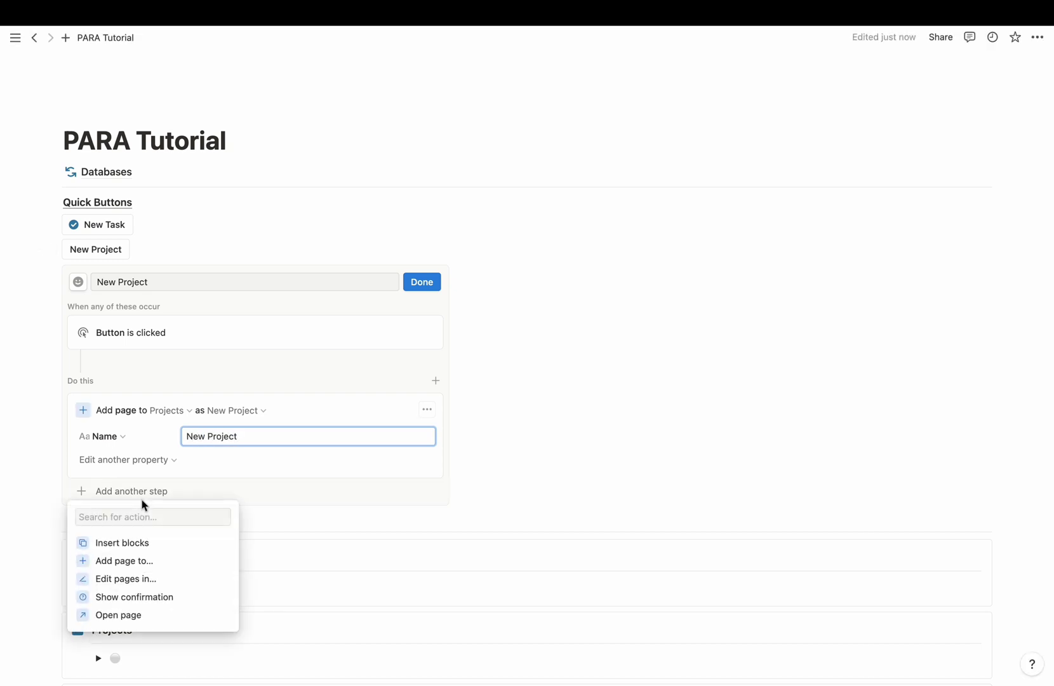
{"action": "left_click", "coordinate": [118, 614]}
{"action": "left_click", "coordinate": [245, 502]}
{"action": "left_click", "coordinate": [120, 622]}
{"action": "left_click", "coordinate": [158, 505]}
Insert a New Resource button below New Project that adds a page named New Resource to PARA Tutorial's Resources database
{"action": "left_click", "coordinate": [156, 281]}
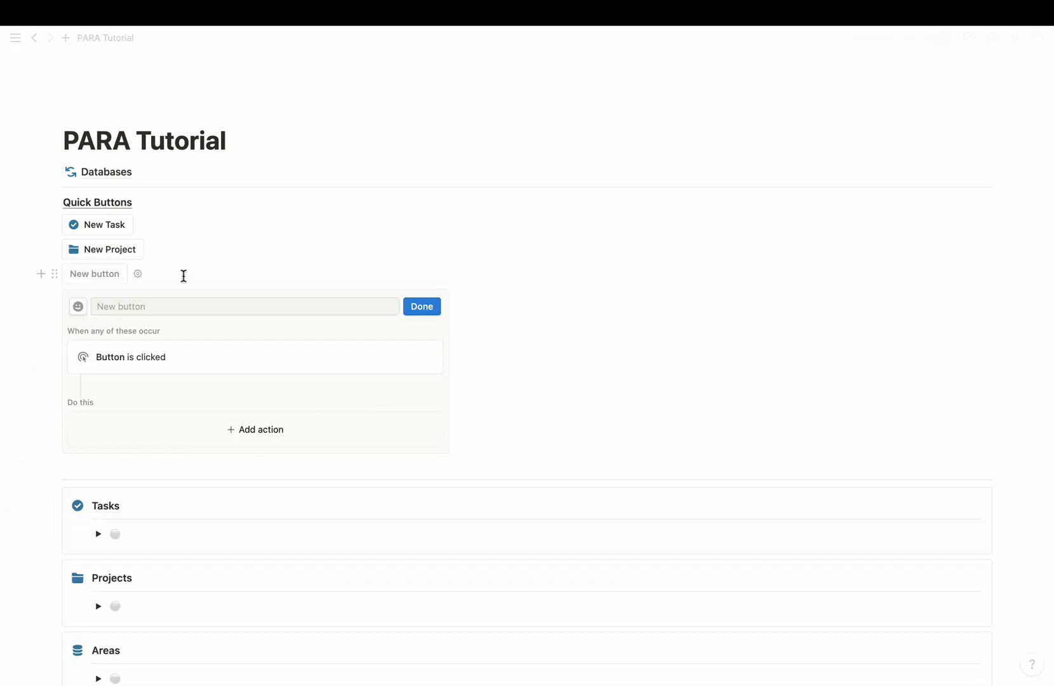
{"action": "left_click", "coordinate": [255, 430]}
{"action": "left_click", "coordinate": [172, 506]}
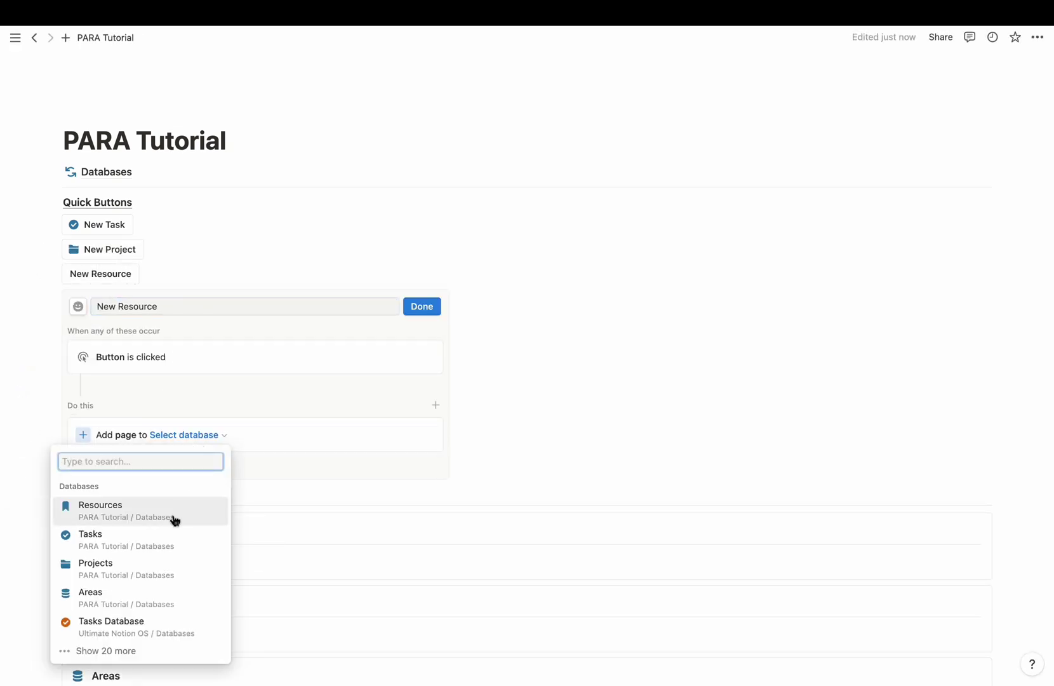
{"action": "left_click", "coordinate": [171, 518]}
{"action": "type", "text": "New Resource"}
Make the New Resource button open the newly added page, and give it the blue bookmark icon
{"action": "left_click", "coordinate": [131, 515]}
{"action": "left_click", "coordinate": [205, 567]}
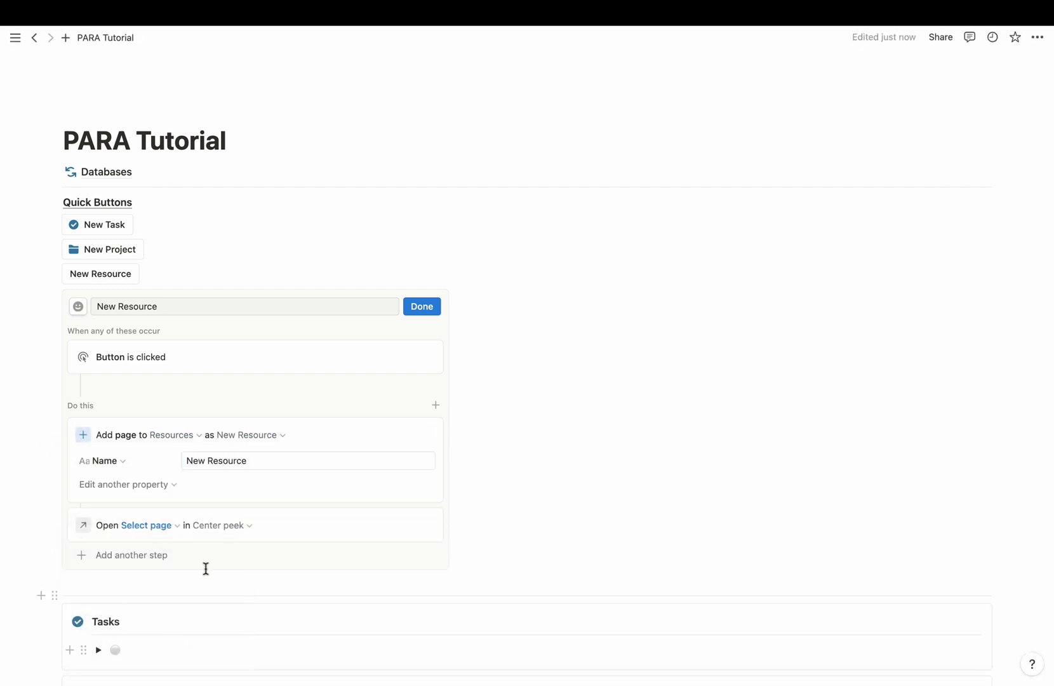
{"action": "left_click", "coordinate": [219, 525]}
{"action": "left_click", "coordinate": [117, 646]}
{"action": "left_click", "coordinate": [152, 525]}
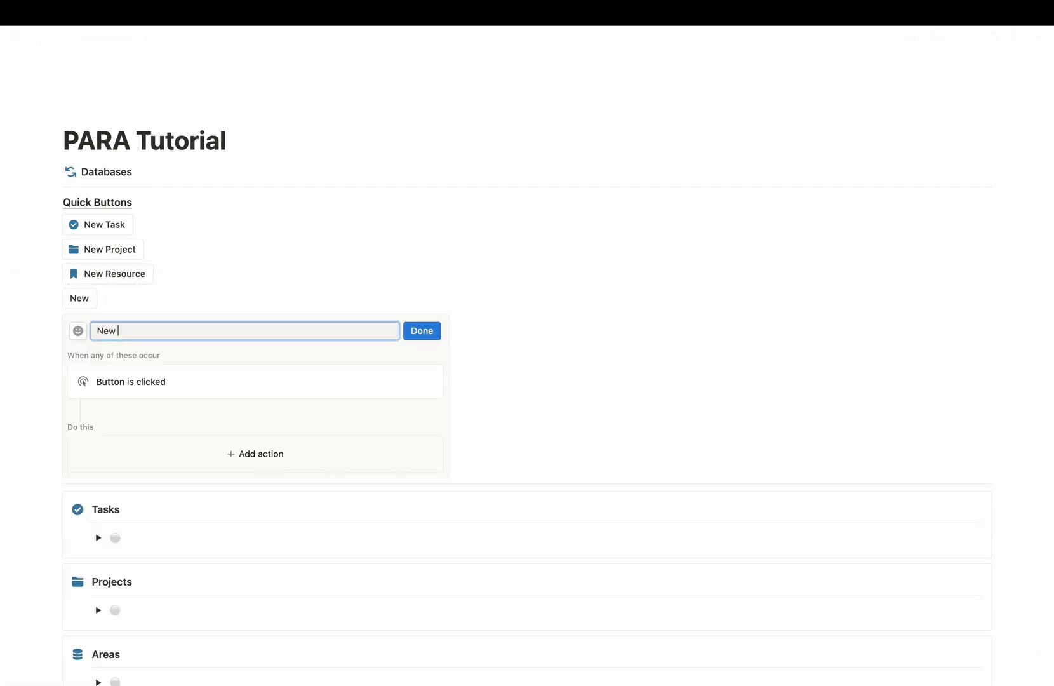
Set up a New Area button below New Resource that adds a page named New Area to the Areas database
{"action": "type", "text": "Area"}
{"action": "left_click", "coordinate": [255, 453]}
{"action": "left_click", "coordinate": [117, 531]}
{"action": "left_click", "coordinate": [188, 470]}
{"action": "left_click", "coordinate": [174, 388]}
{"action": "type", "text": "Ne"}
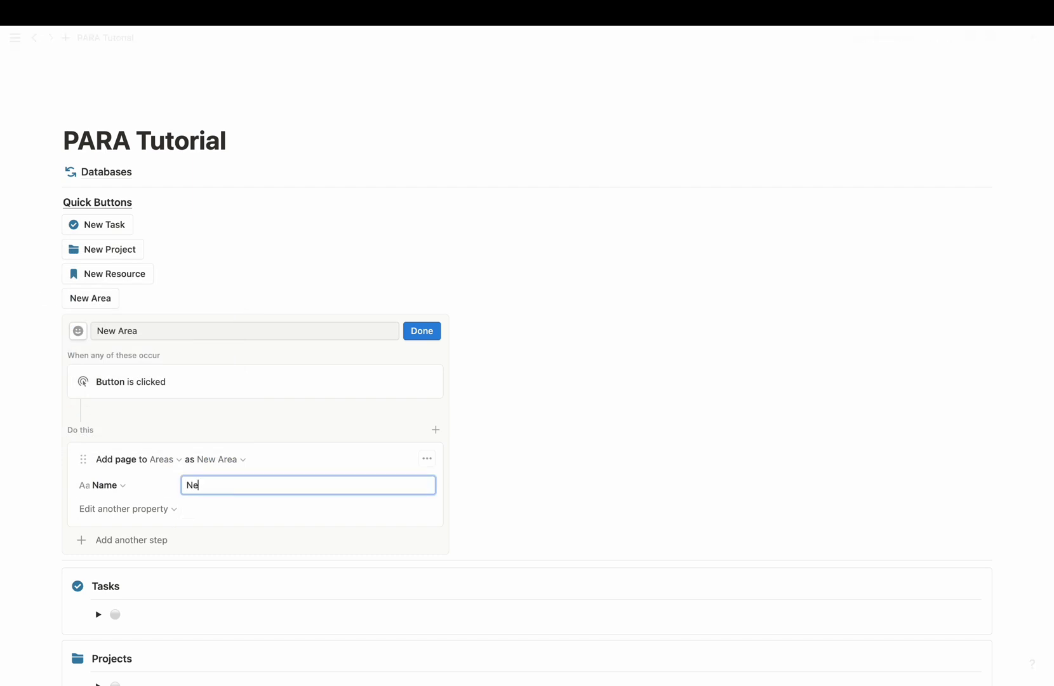
Make the New Area button open the newly added page, and give it the blue database icon
{"action": "left_click", "coordinate": [190, 541]}
{"action": "left_click", "coordinate": [164, 515]}
{"action": "left_click", "coordinate": [209, 548]}
{"action": "left_click", "coordinate": [146, 421]}
{"action": "left_click", "coordinate": [141, 548]}
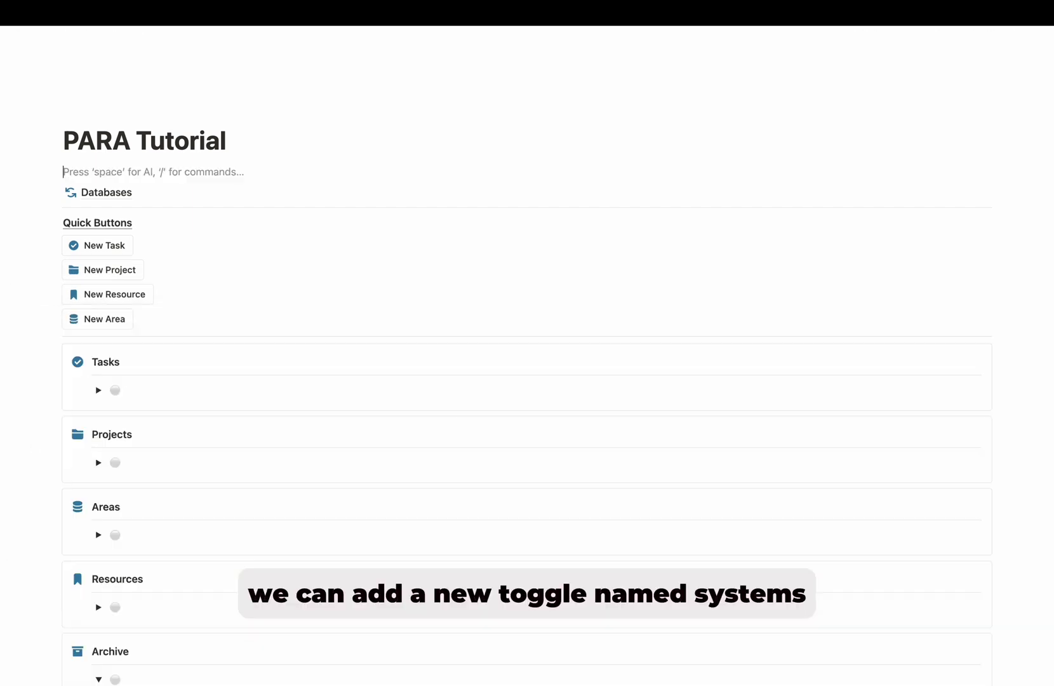
Add a bold toggle named System under the PARA Tutorial title and move the Databases page into it
{"action": "type", "text": "/tog"}
{"action": "key", "text": "Return"}
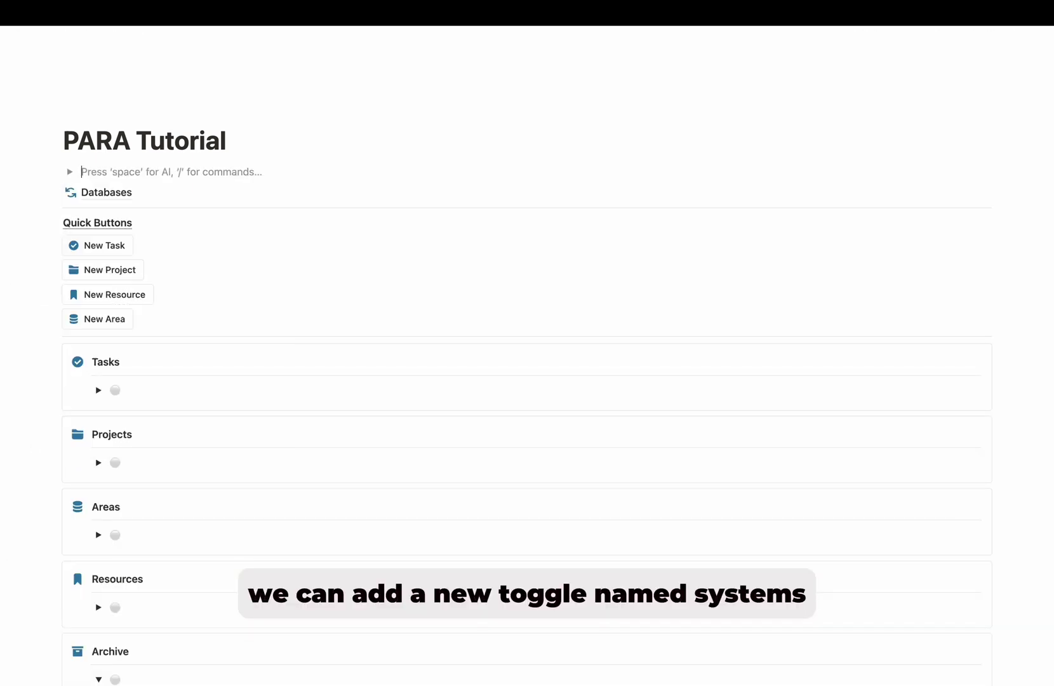
{"action": "type", "text": "Systen"}
{"action": "key", "text": "BackSpace"}
{"action": "type", "text": "m"}
{"action": "double_click", "coordinate": [96, 172]}
{"action": "key", "text": "ctrl+b"}
{"action": "left_click", "coordinate": [99, 180]}
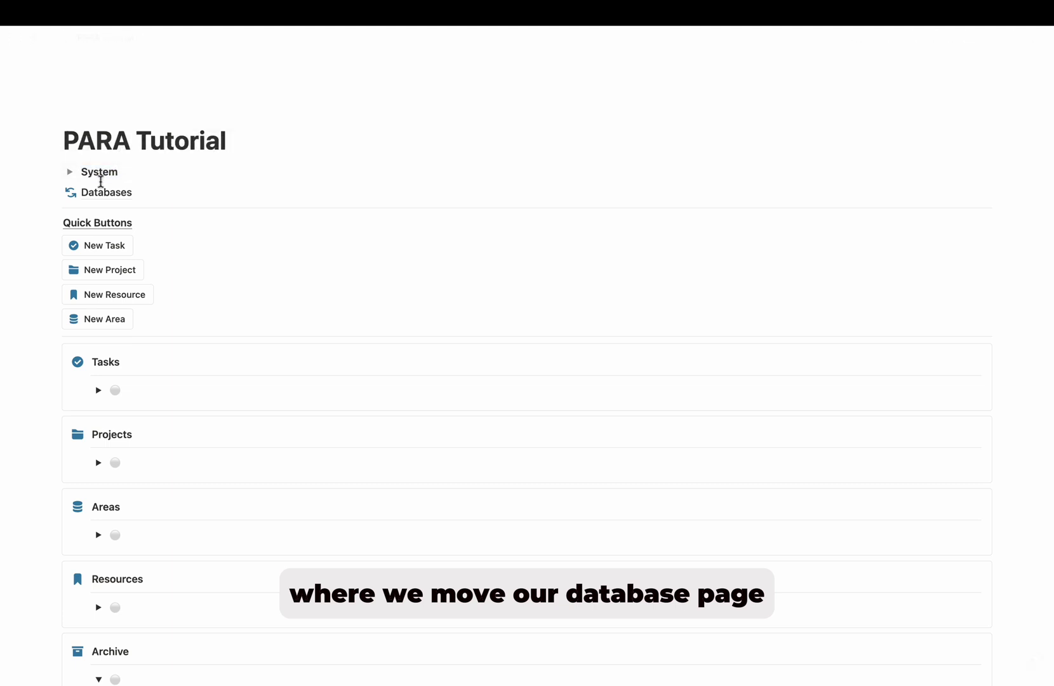
{"action": "left_click_drag", "start_coordinate": [71, 191], "coordinate": [147, 175]}
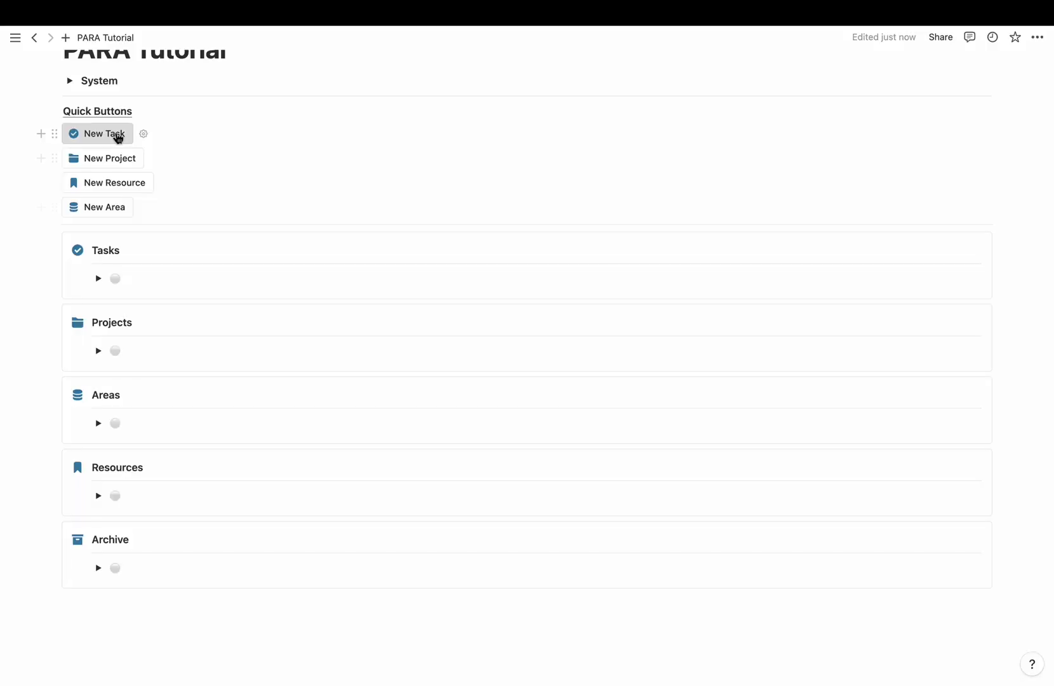
Create New Task #1 with the New Task button, dated February 29, 2024 and linked to the Study for 1st exam project
{"action": "left_click", "coordinate": [112, 135]}
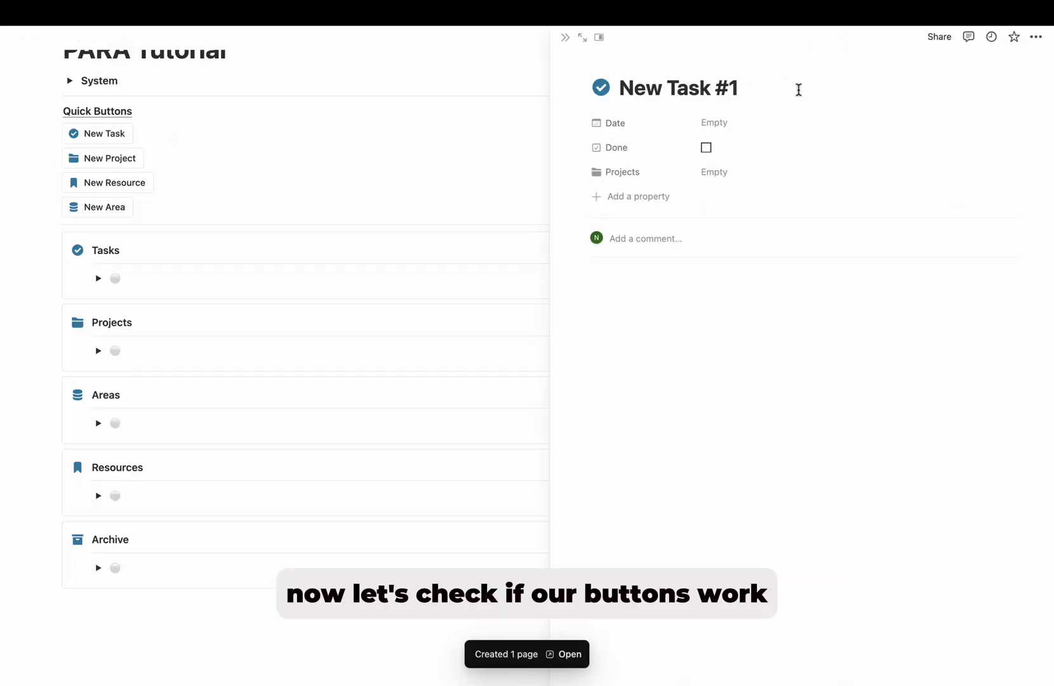
{"action": "left_click", "coordinate": [835, 124]}
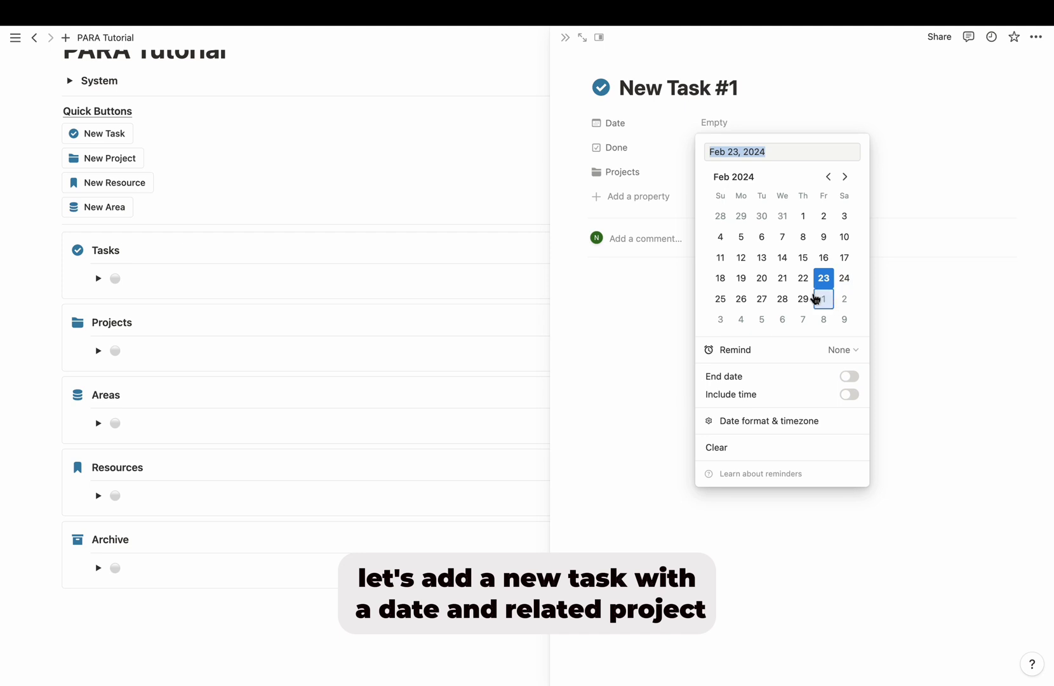
{"action": "key", "text": "Escape"}
{"action": "left_click", "coordinate": [774, 173]}
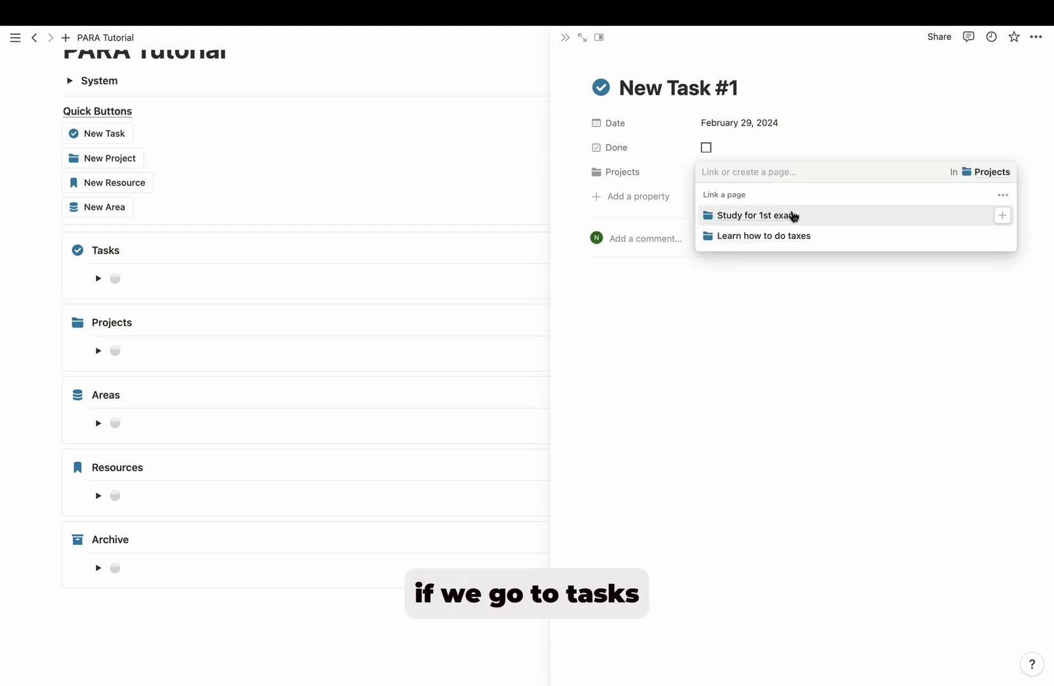
{"action": "left_click", "coordinate": [793, 216]}
Check the Tasks Inbox and the following week in the This Week calendar for the new task, and collapse the Tasks toggle
{"action": "left_click", "coordinate": [99, 278]}
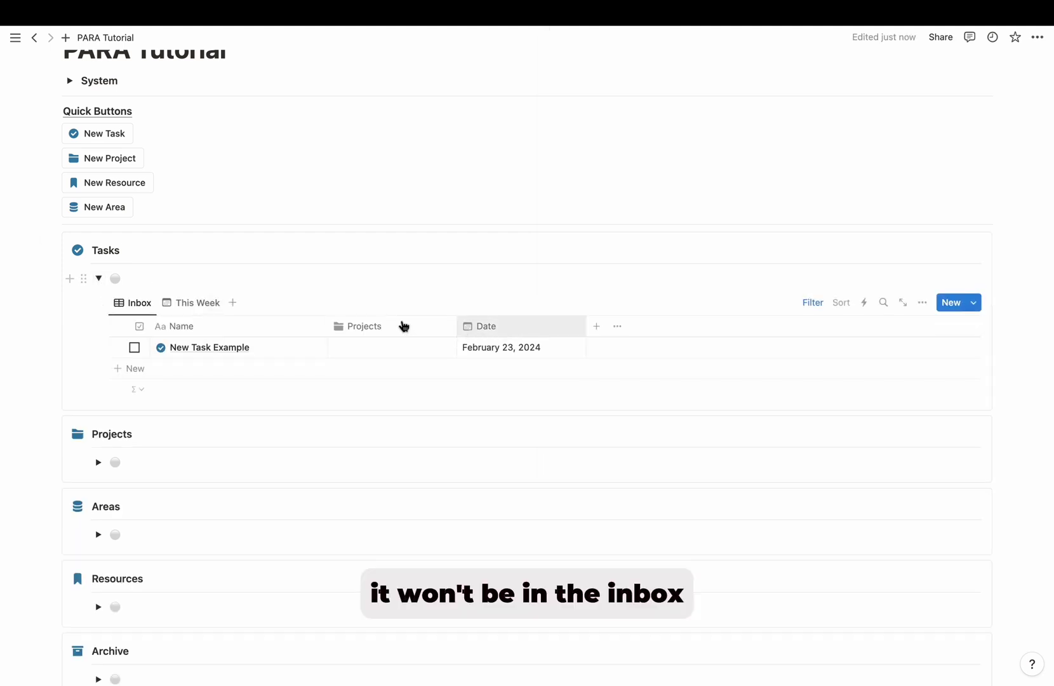
{"action": "left_click", "coordinate": [202, 303]}
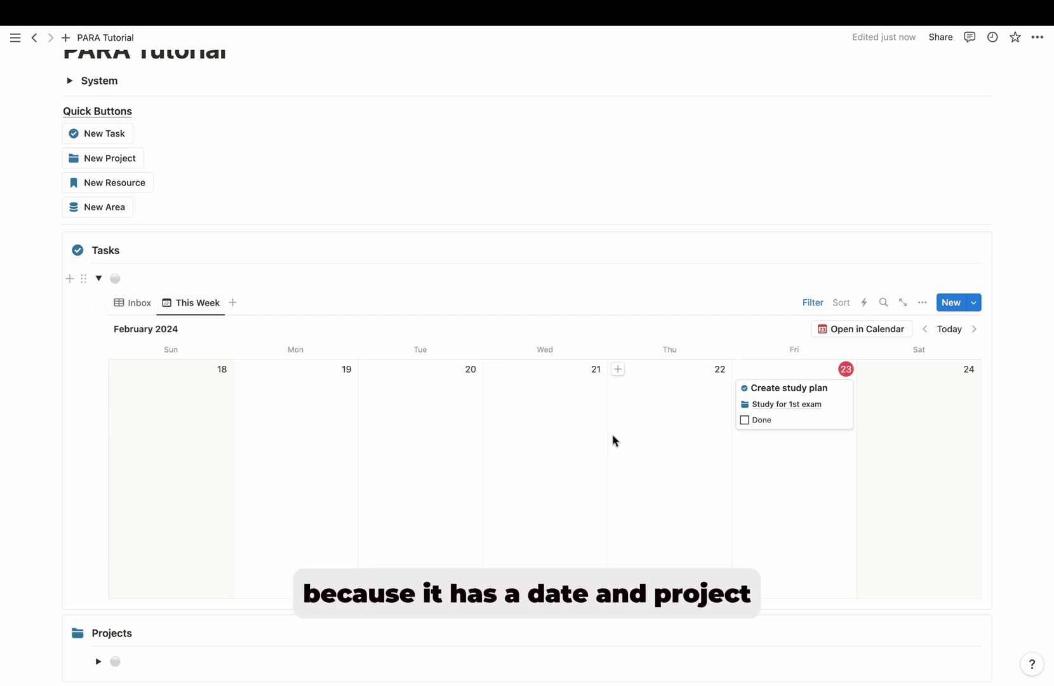
{"action": "left_click", "coordinate": [972, 329]}
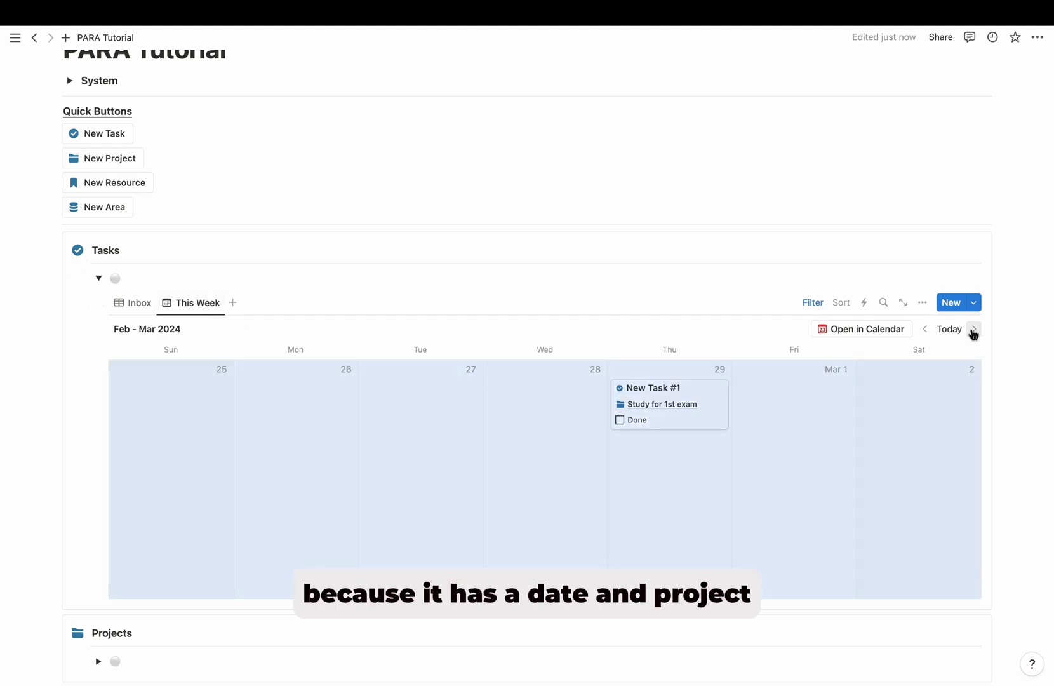
{"action": "left_click", "coordinate": [746, 336]}
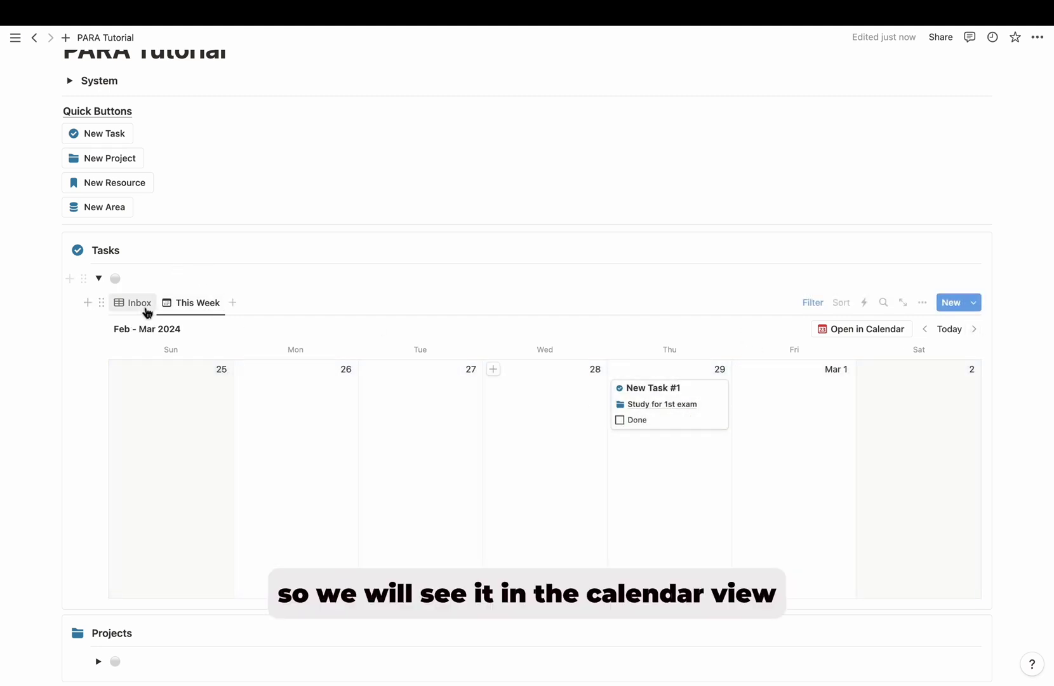
{"action": "left_click", "coordinate": [100, 279]}
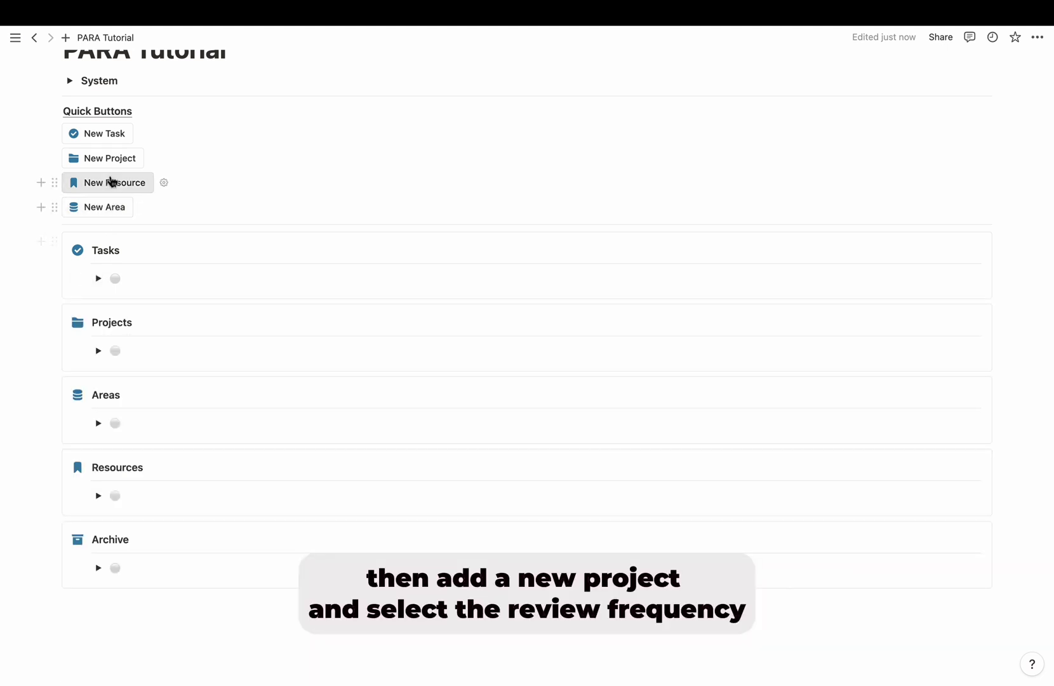
Create New Project #1 with the New Project button, setting Review Frequency 2, Last Review 23/02/2024 and status In progress
{"action": "left_click", "coordinate": [109, 162]}
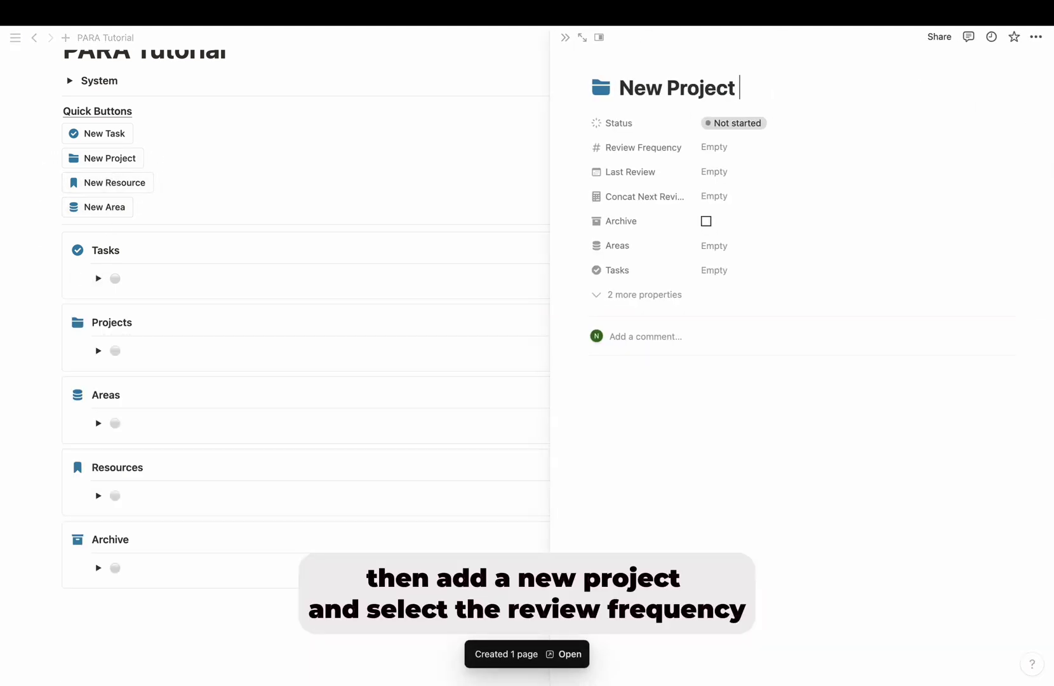
{"action": "left_click", "coordinate": [894, 156]}
{"action": "type", "text": "2"}
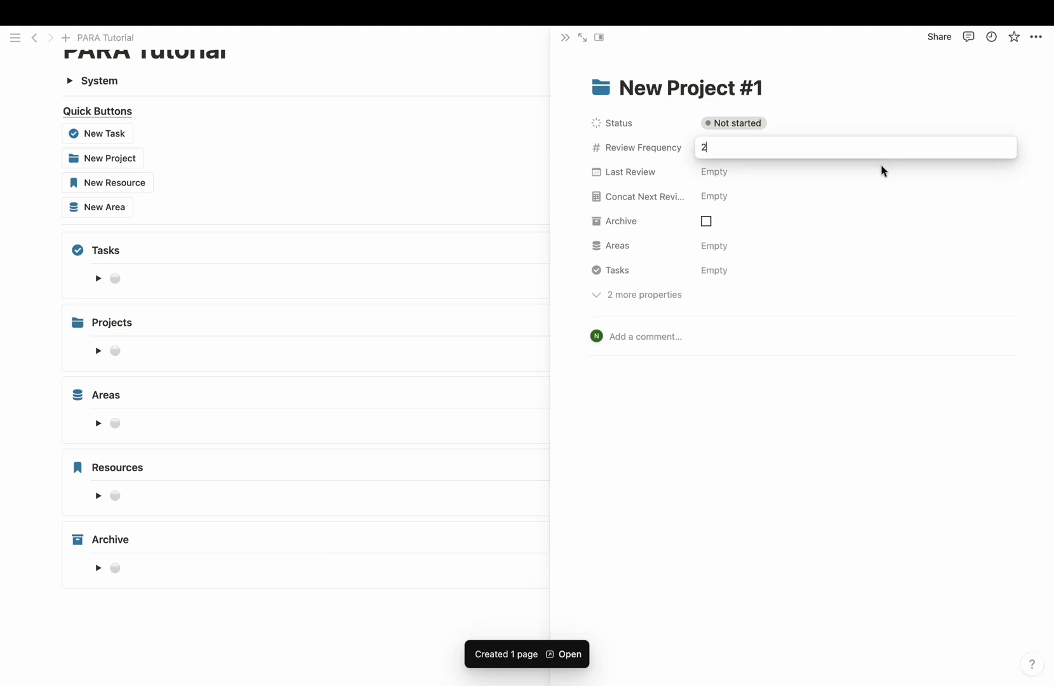
{"action": "left_click", "coordinate": [878, 172]}
{"action": "left_click", "coordinate": [823, 327]}
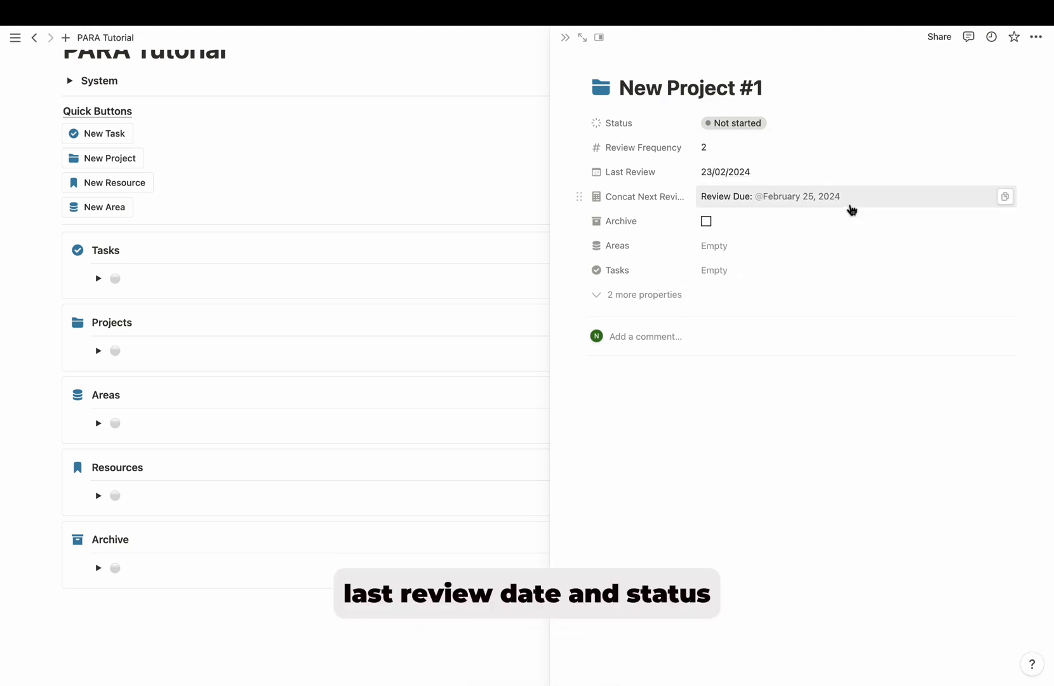
{"action": "left_click", "coordinate": [782, 122]}
{"action": "left_click", "coordinate": [739, 214]}
Add a second Projects view copied from Active with its layout switched to Board, and collapse the Projects toggle
{"action": "left_click", "coordinate": [99, 350]}
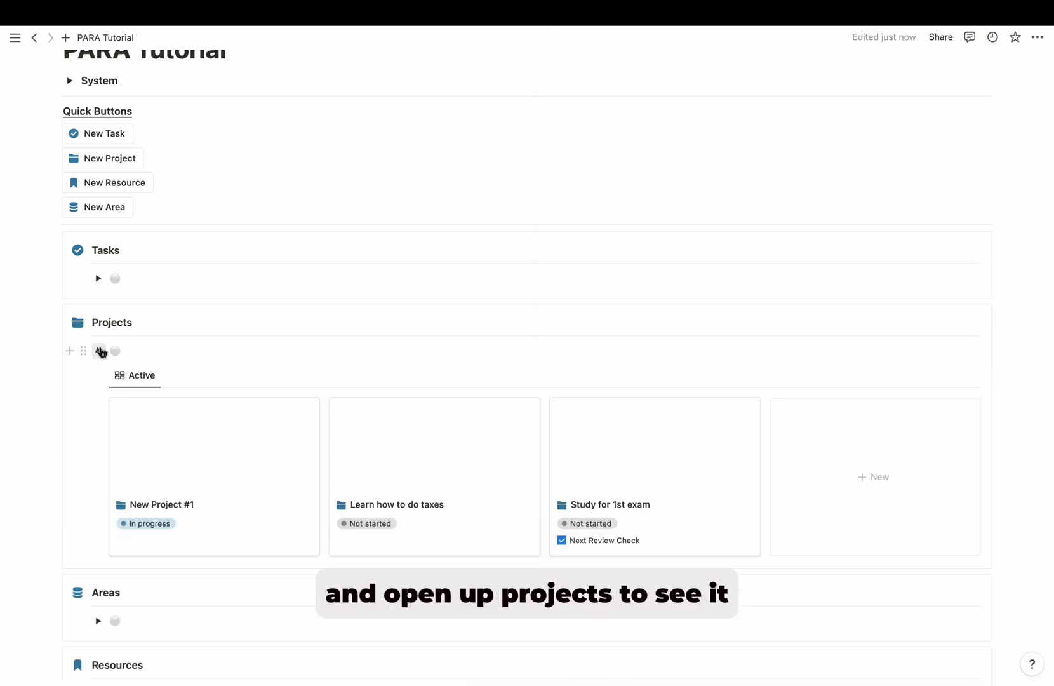
{"action": "scroll", "coordinate": [265, 351], "scroll_direction": "down", "scroll_amount": 2}
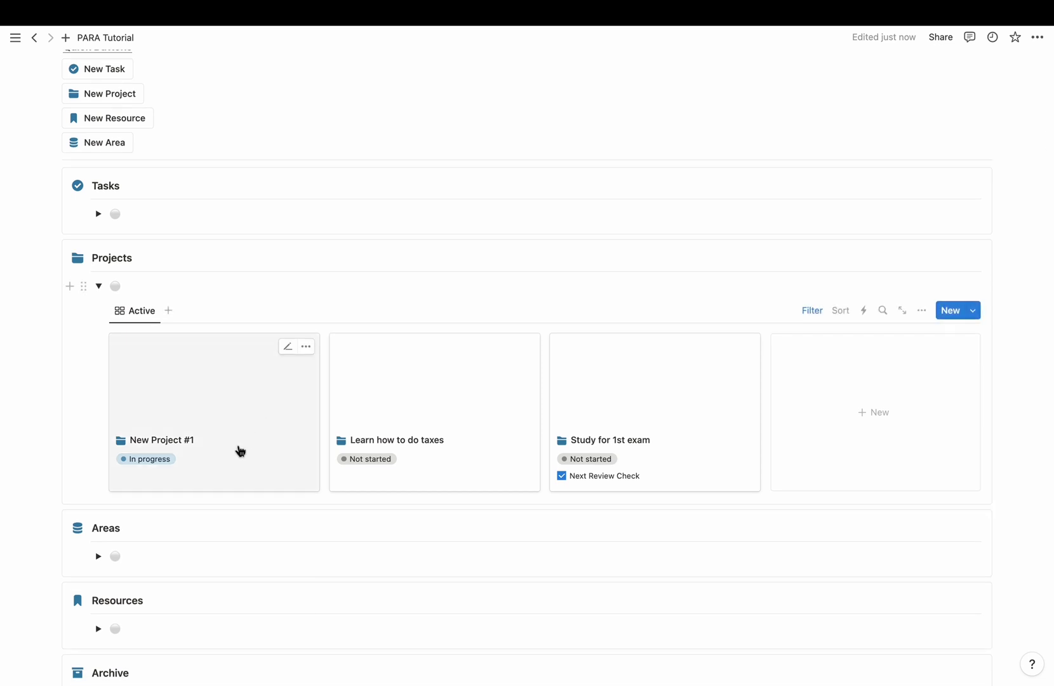
{"action": "left_click", "coordinate": [168, 311]}
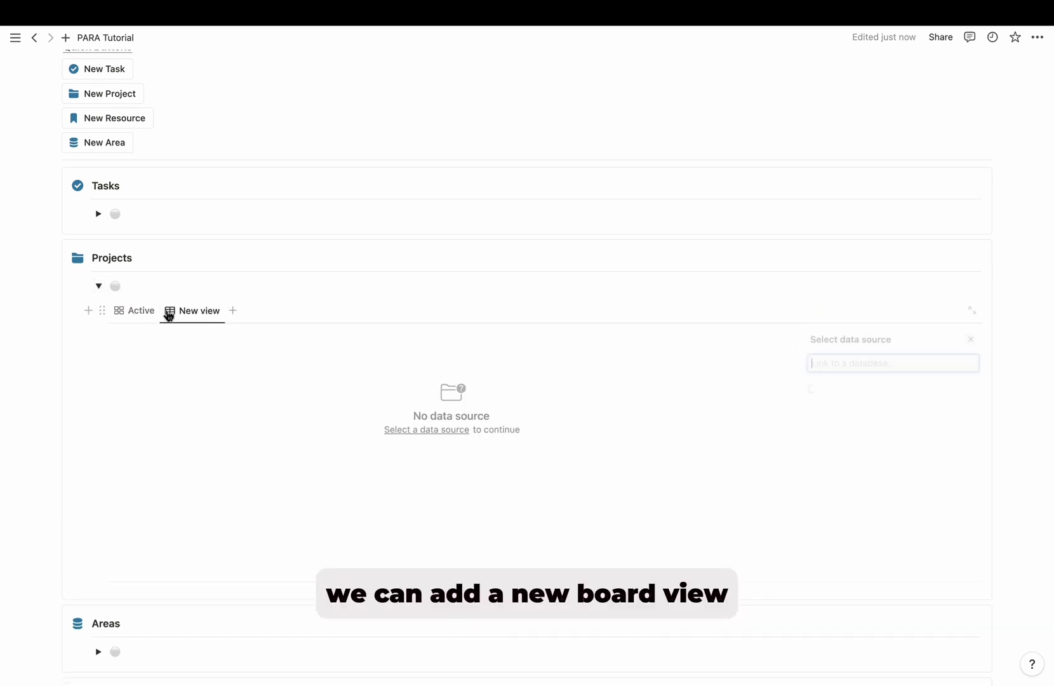
{"action": "left_click", "coordinate": [888, 398]}
{"action": "left_click", "coordinate": [877, 364]}
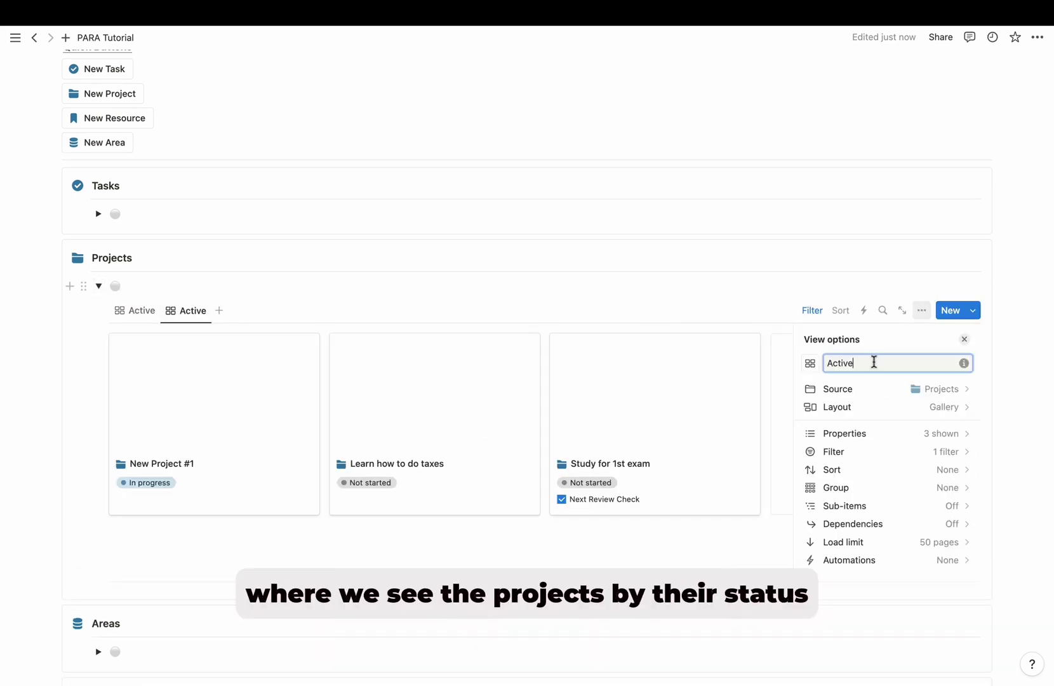
{"action": "left_click", "coordinate": [891, 405]}
{"action": "left_click", "coordinate": [887, 376]}
{"action": "left_click", "coordinate": [601, 408]}
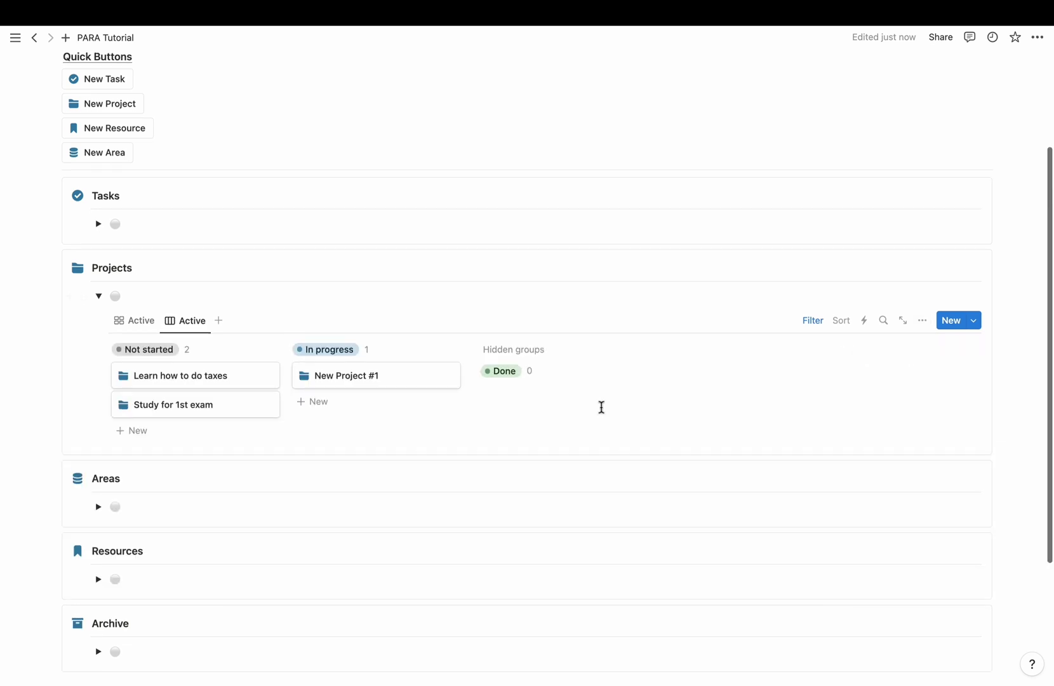
{"action": "left_click", "coordinate": [102, 297]}
Create New Resource #1 with the New Resource button, setting its type to Course and its area to Finances
{"action": "scroll", "coordinate": [106, 211], "scroll_direction": "up", "scroll_amount": 1}
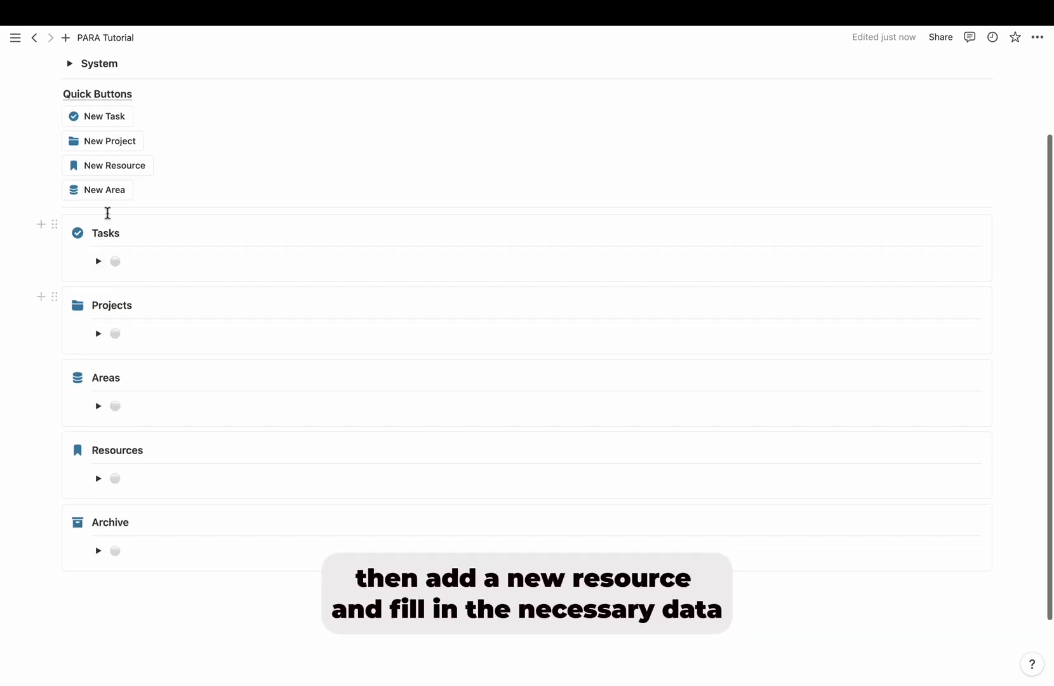
{"action": "left_click", "coordinate": [108, 166]}
{"action": "left_click", "coordinate": [809, 147]}
{"action": "left_click", "coordinate": [801, 207]}
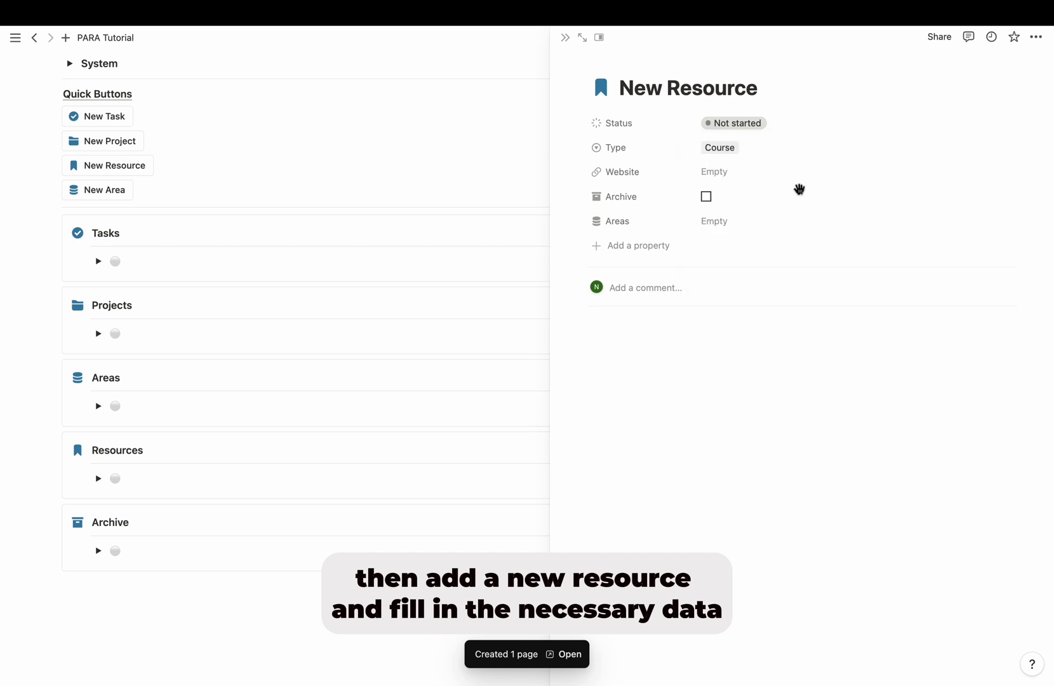
{"action": "type", "text": "1"}
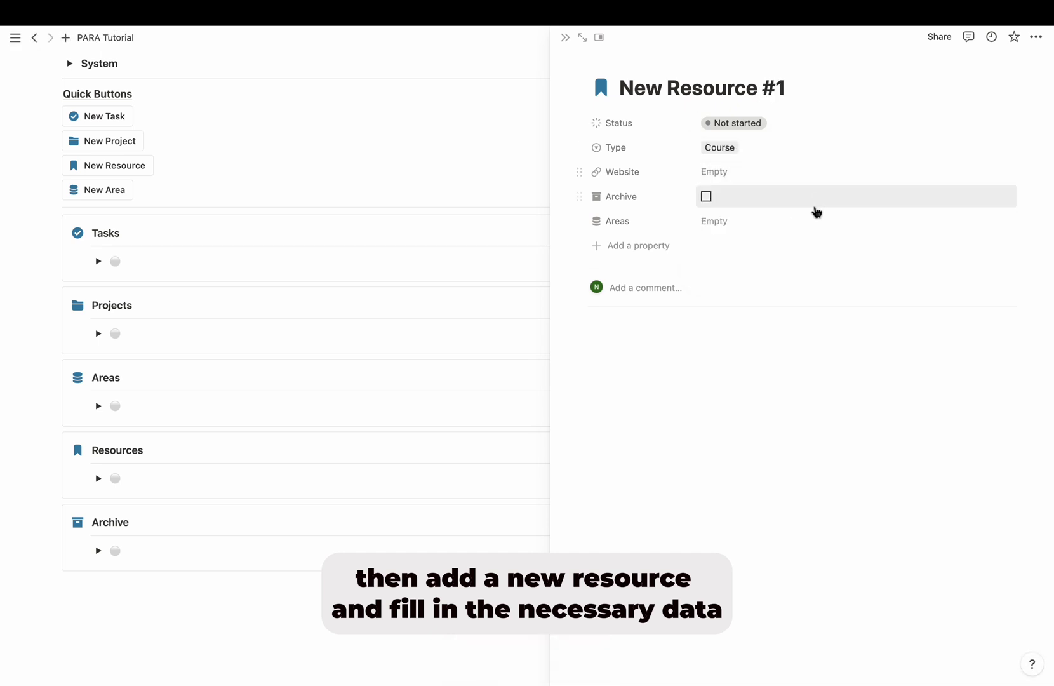
{"action": "left_click", "coordinate": [814, 221]}
{"action": "left_click", "coordinate": [816, 275]}
{"action": "key", "text": "Escape"}
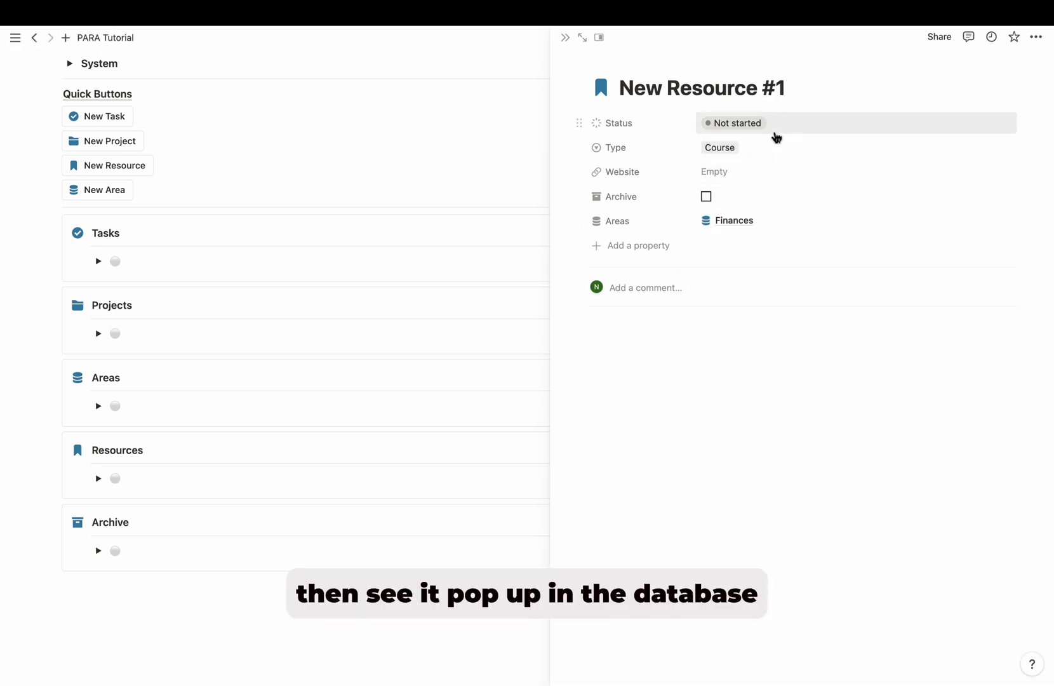
{"action": "left_click", "coordinate": [565, 37]}
Check the Finances group in the Resources By Area view for the new resource, and collapse the Resources toggle
{"action": "left_click", "coordinate": [98, 478]}
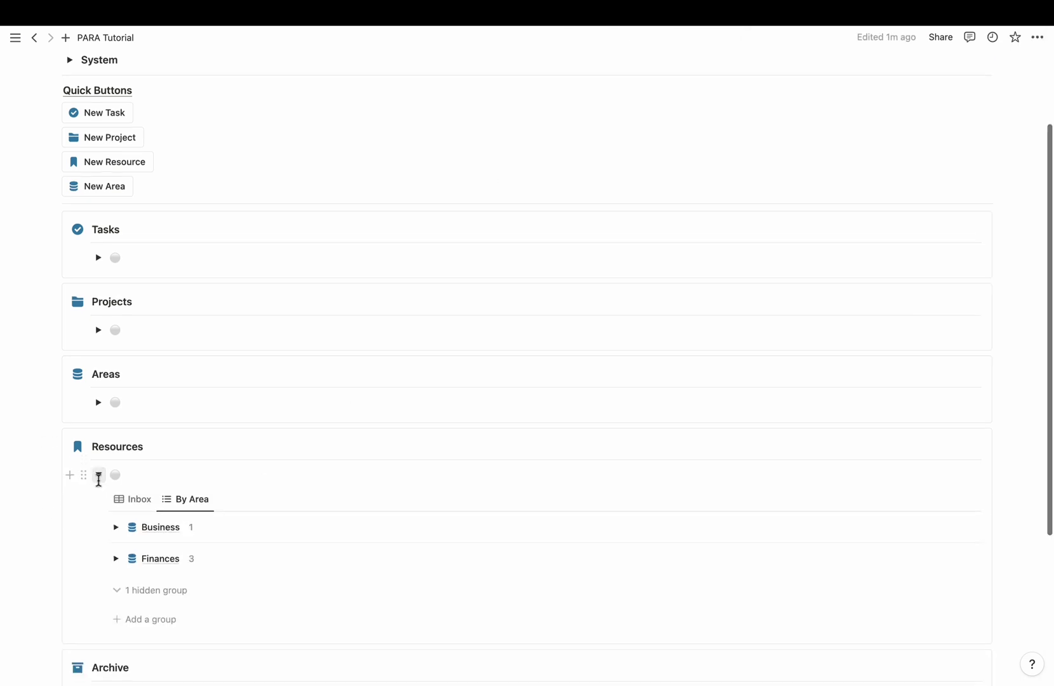
{"action": "scroll", "coordinate": [111, 496], "scroll_direction": "down", "scroll_amount": 2}
{"action": "left_click", "coordinate": [115, 508]}
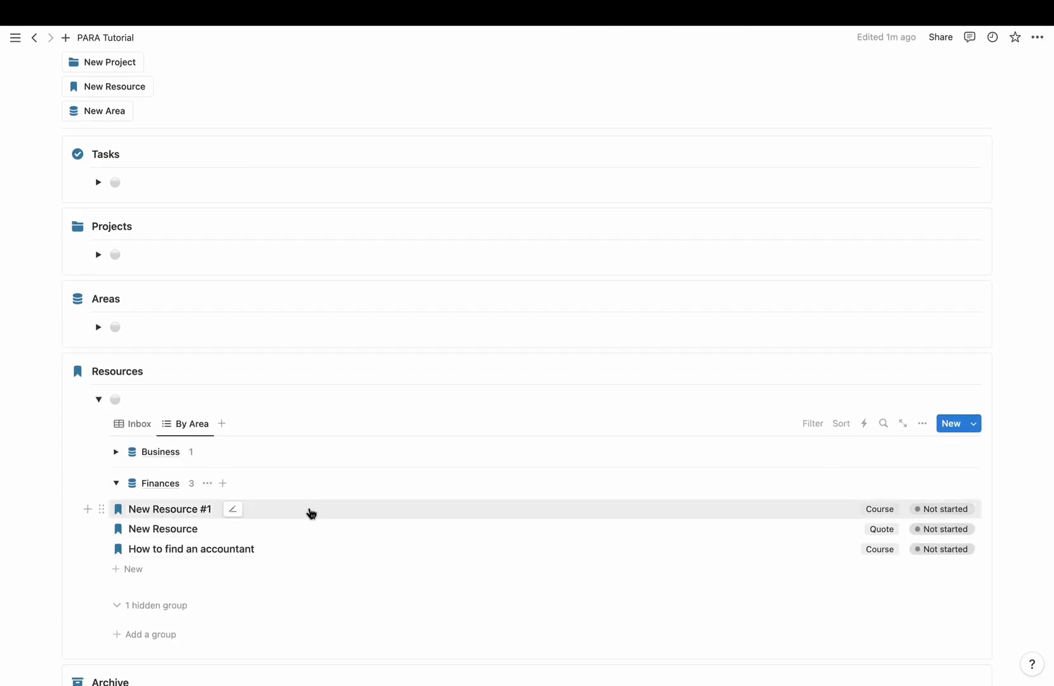
{"action": "left_click", "coordinate": [116, 483]}
{"action": "scroll", "coordinate": [120, 490], "scroll_direction": "up", "scroll_amount": 3}
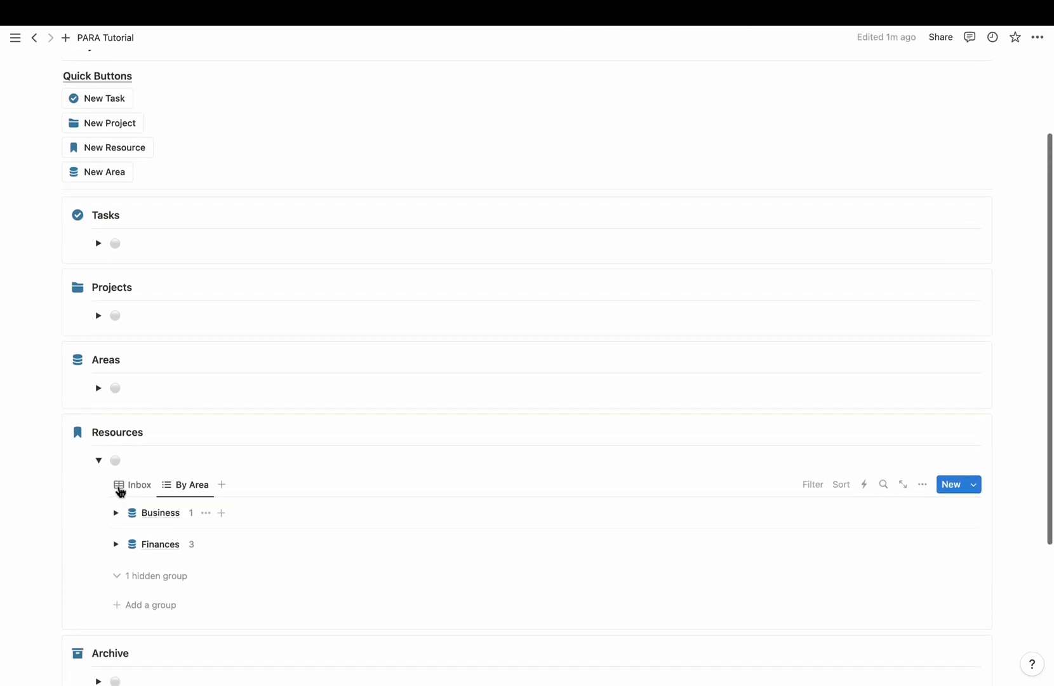
{"action": "left_click", "coordinate": [98, 470]}
Open the Areas database's New Area template for editing and add a Heading 3 named Projects with a gray background
{"action": "scroll", "coordinate": [105, 444], "scroll_direction": "up", "scroll_amount": 1}
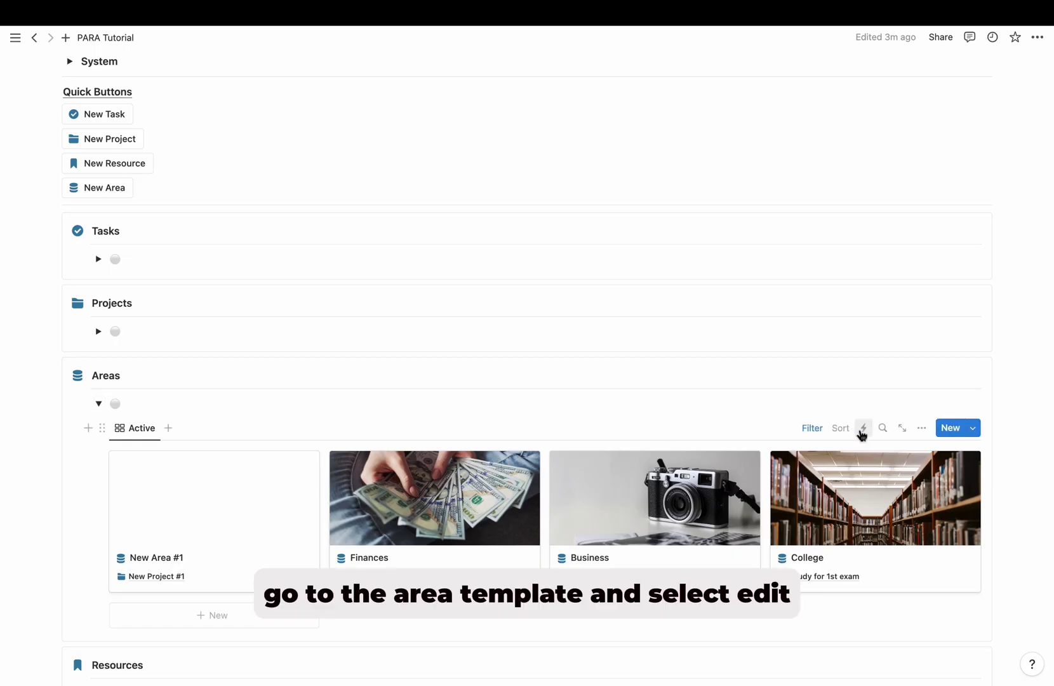
{"action": "left_click", "coordinate": [972, 430]}
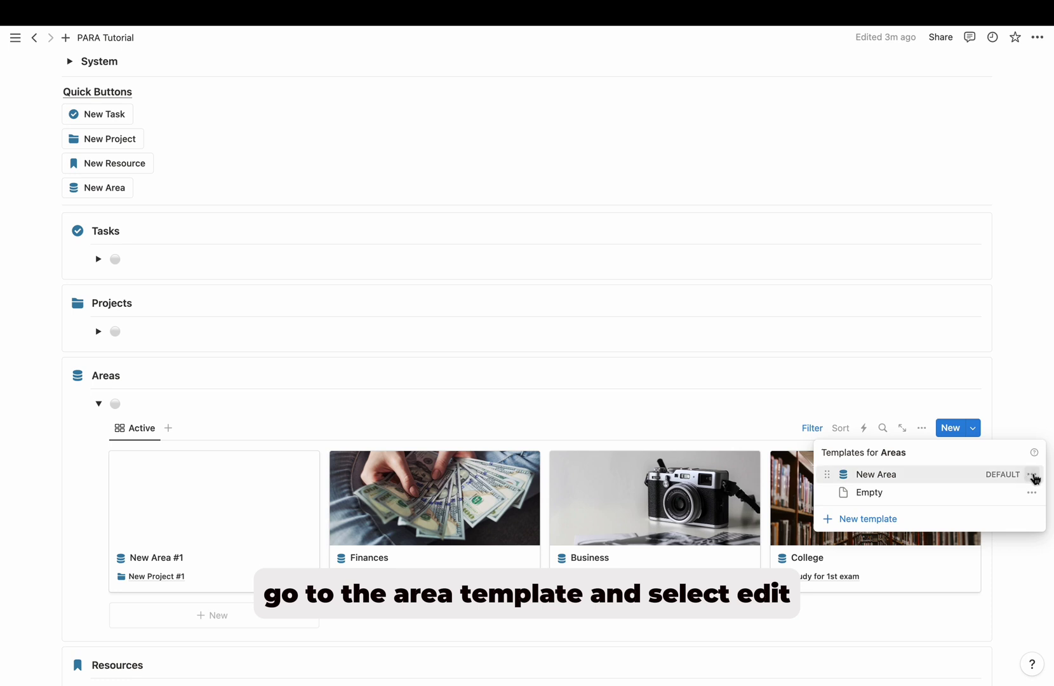
{"action": "left_click", "coordinate": [1032, 475]}
{"action": "left_click", "coordinate": [978, 472]}
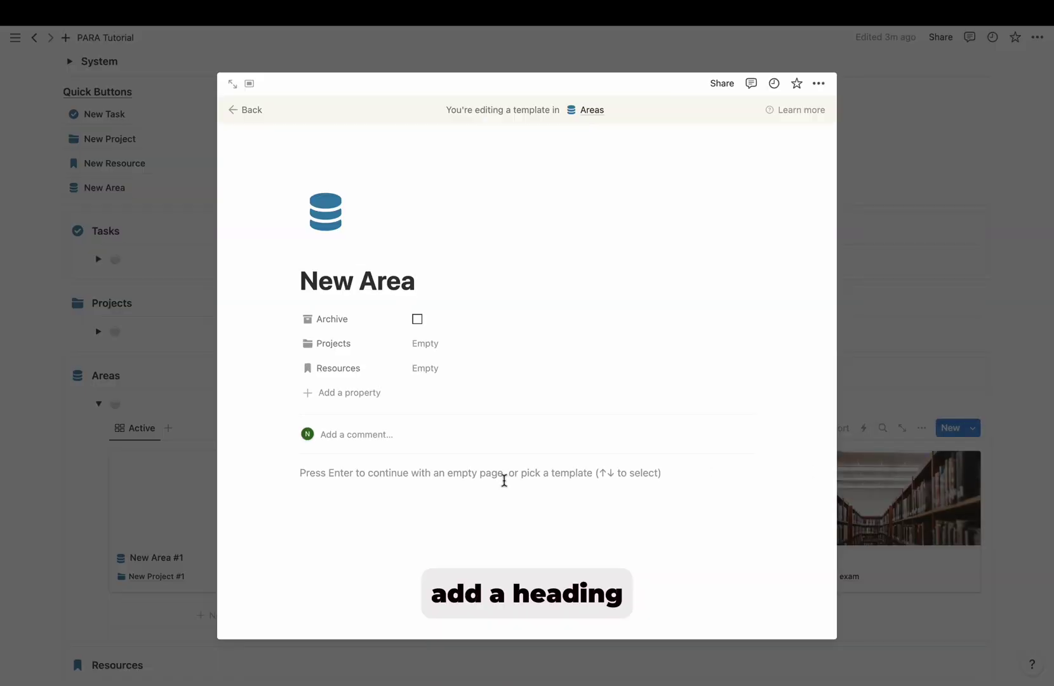
{"action": "type", "text": "/h3"}
{"action": "key", "text": "Return"}
{"action": "type", "text": "/grey"}
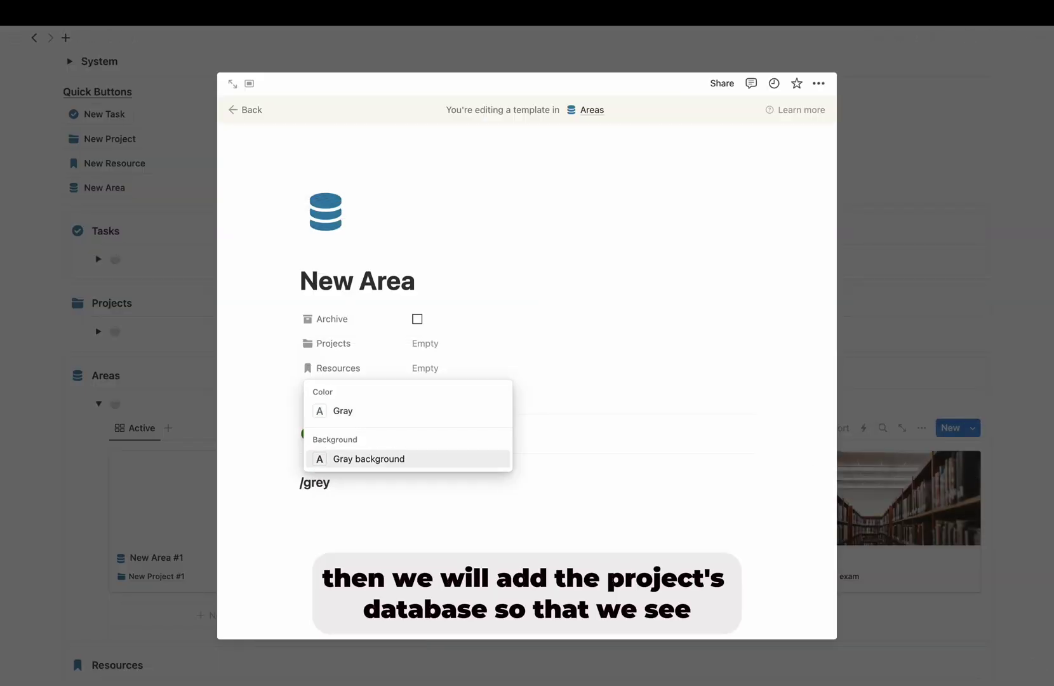
{"action": "key", "text": "Return"}
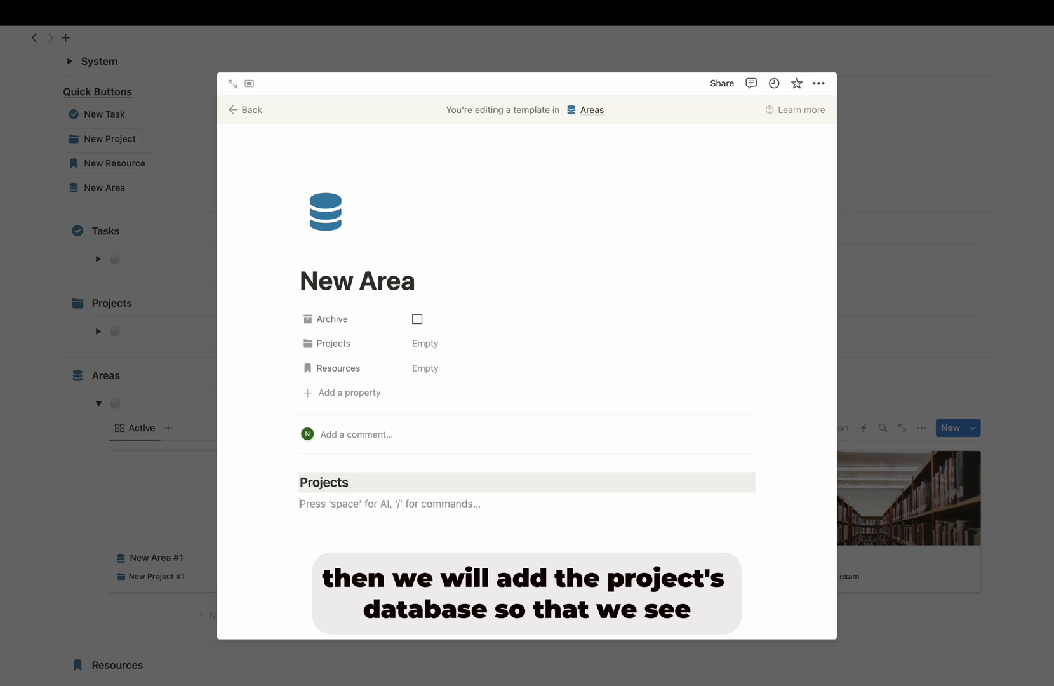
Insert a linked view of the Projects database under the Projects heading, copying its existing Active view
{"action": "type", "text": "/linked"}
{"action": "key", "text": "Return"}
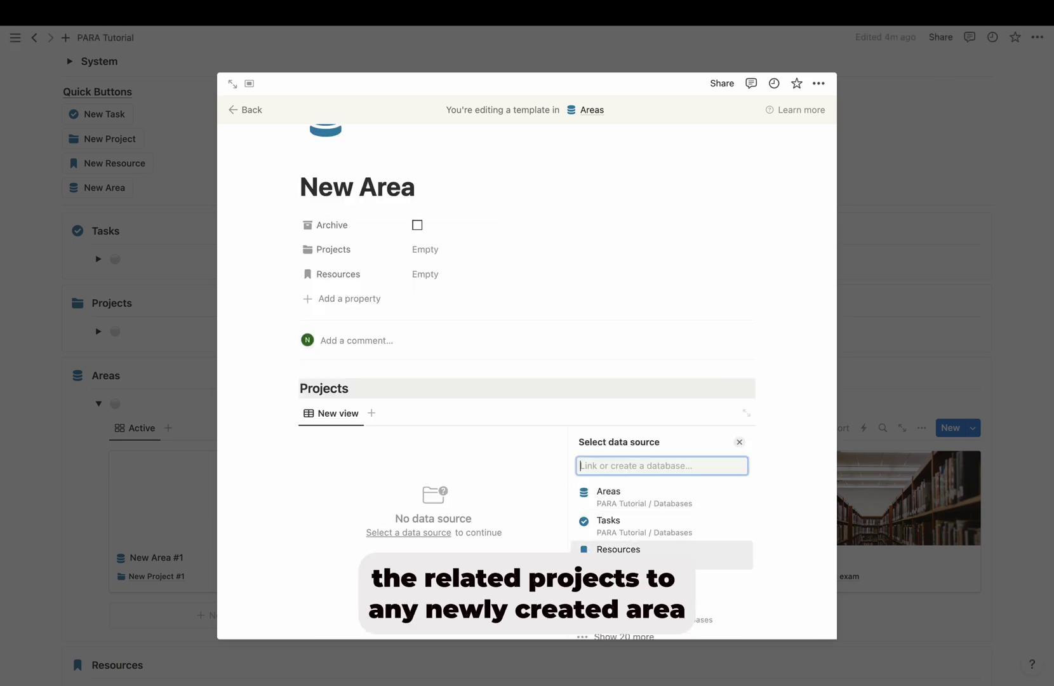
{"action": "left_click", "coordinate": [606, 583]}
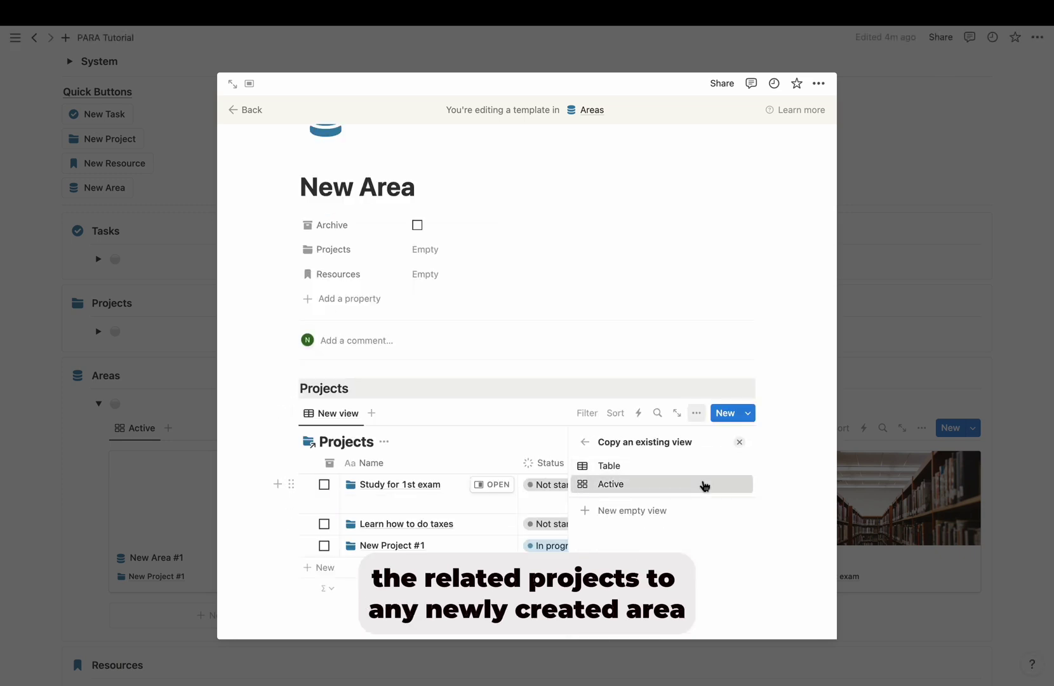
{"action": "left_click", "coordinate": [701, 484]}
Add an advanced filter rule Areas contains New Area to the linked Projects view and hide its database title
{"action": "left_click", "coordinate": [674, 556]}
{"action": "left_click", "coordinate": [692, 468]}
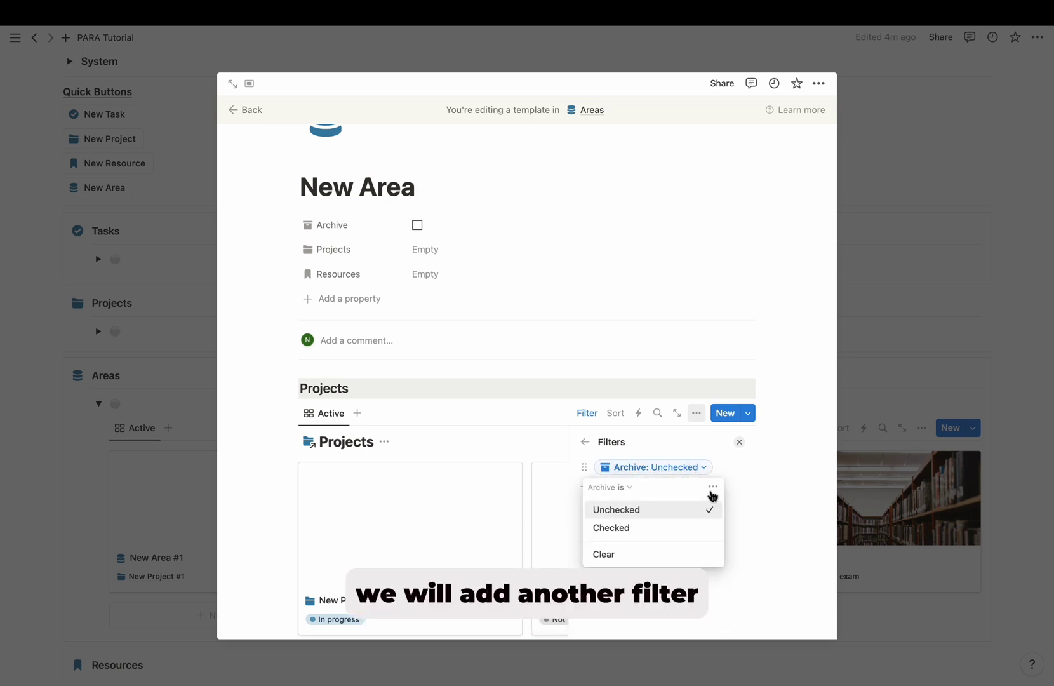
{"action": "left_click", "coordinate": [738, 520]}
{"action": "left_click", "coordinate": [562, 523]}
{"action": "left_click", "coordinate": [579, 525]}
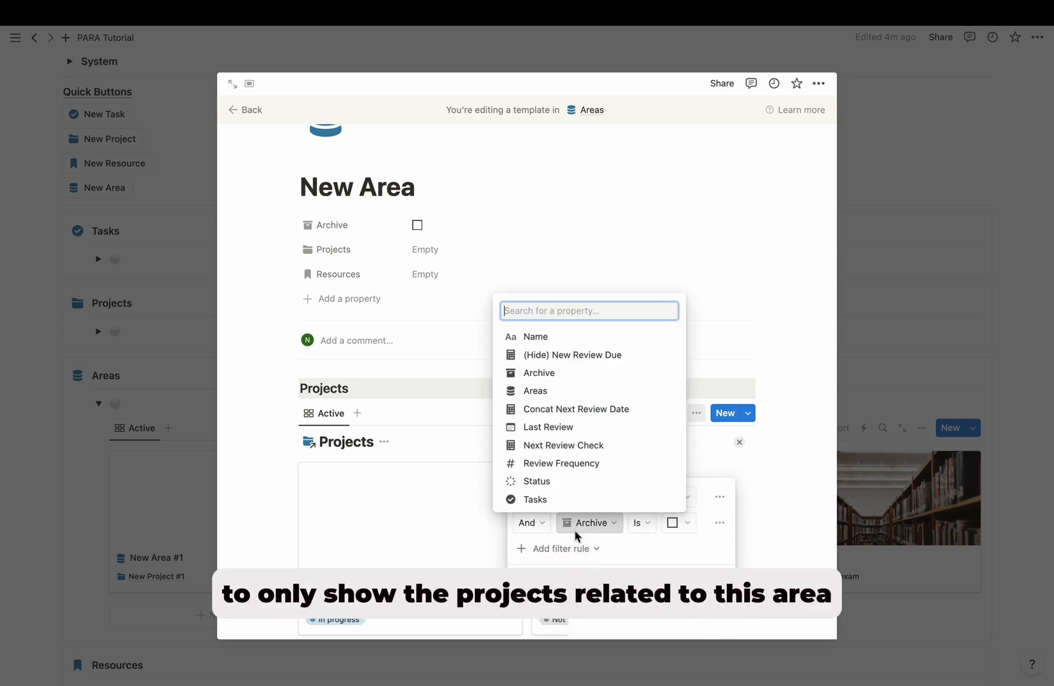
{"action": "left_click", "coordinate": [579, 392]}
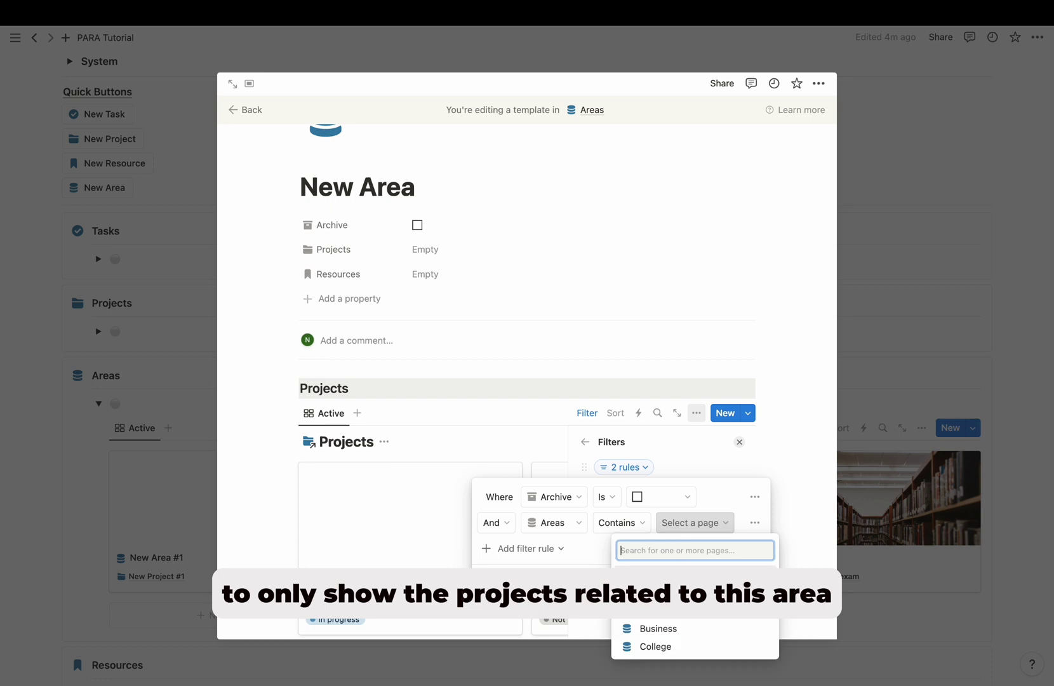
{"action": "left_click", "coordinate": [678, 572]}
{"action": "left_click", "coordinate": [756, 479]}
{"action": "left_click", "coordinate": [741, 441]}
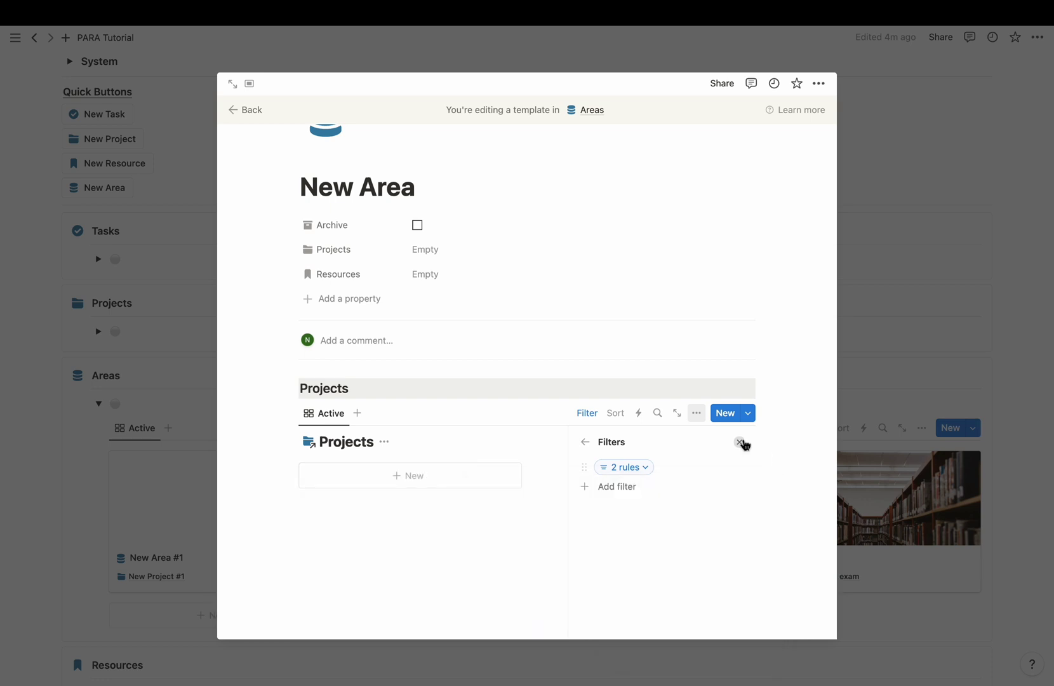
{"action": "left_click", "coordinate": [739, 441]}
{"action": "left_click", "coordinate": [383, 506]}
{"action": "left_click", "coordinate": [377, 571]}
Add a Heading 3 named Resources with a gray background below the linked Projects view
{"action": "left_click", "coordinate": [302, 540]}
{"action": "type", "text": "/"}
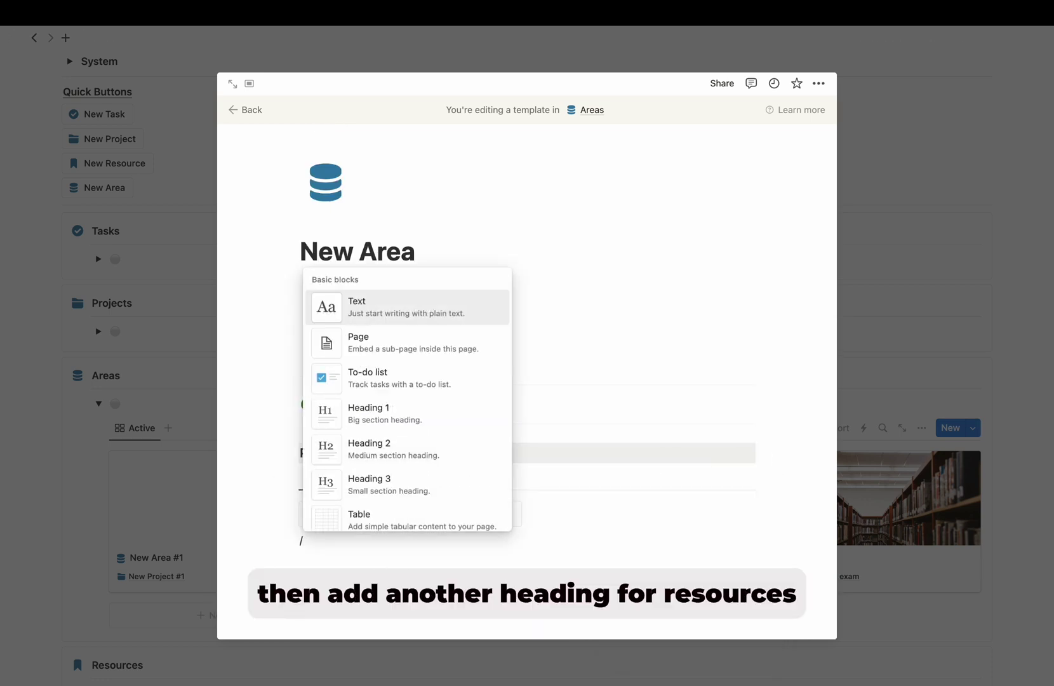
{"action": "type", "text": "h3"}
{"action": "key", "text": "Return"}
{"action": "type", "text": "/gr"}
{"action": "key", "text": "Down"}
{"action": "key", "text": "Down"}
{"action": "key", "text": "Return"}
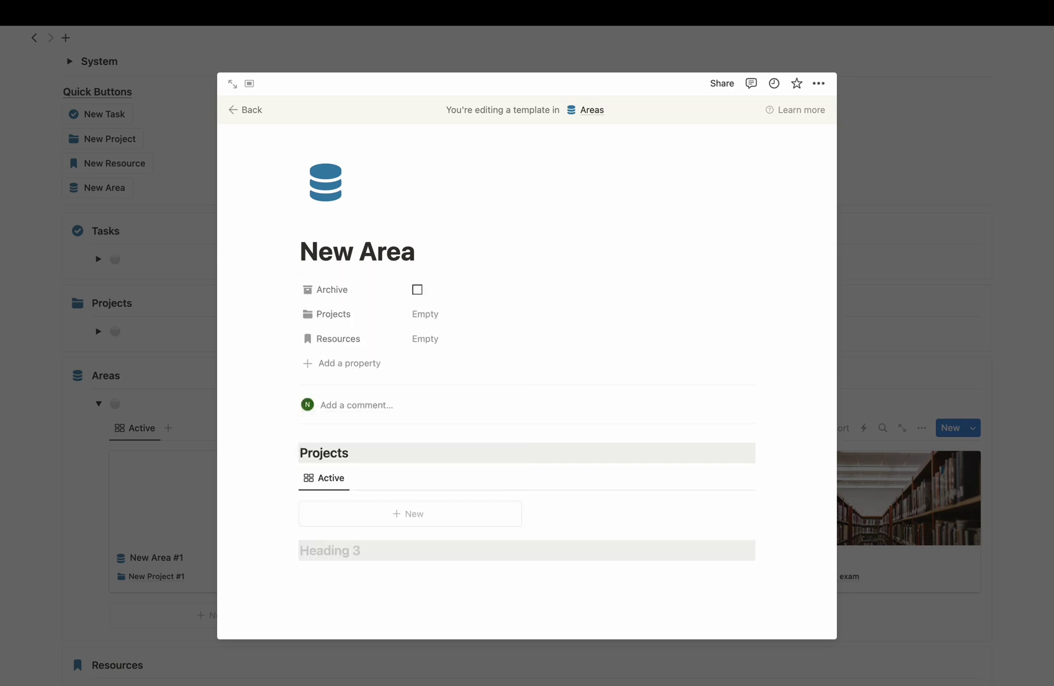
{"action": "key", "text": "Return"}
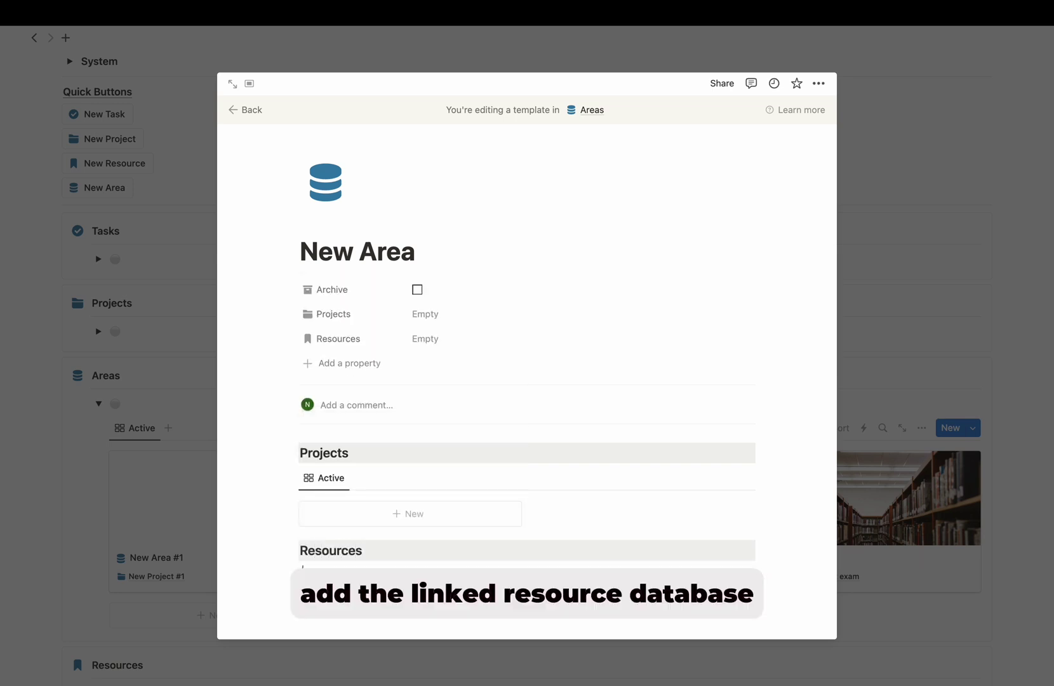
Insert a linked view of the Resources database under the Resources heading, copying its existing Table view
{"action": "type", "text": "/linked"}
{"action": "key", "text": "Return"}
{"action": "key", "text": "Down"}
{"action": "key", "text": "Down"}
{"action": "key", "text": "Down"}
{"action": "key", "text": "Return"}
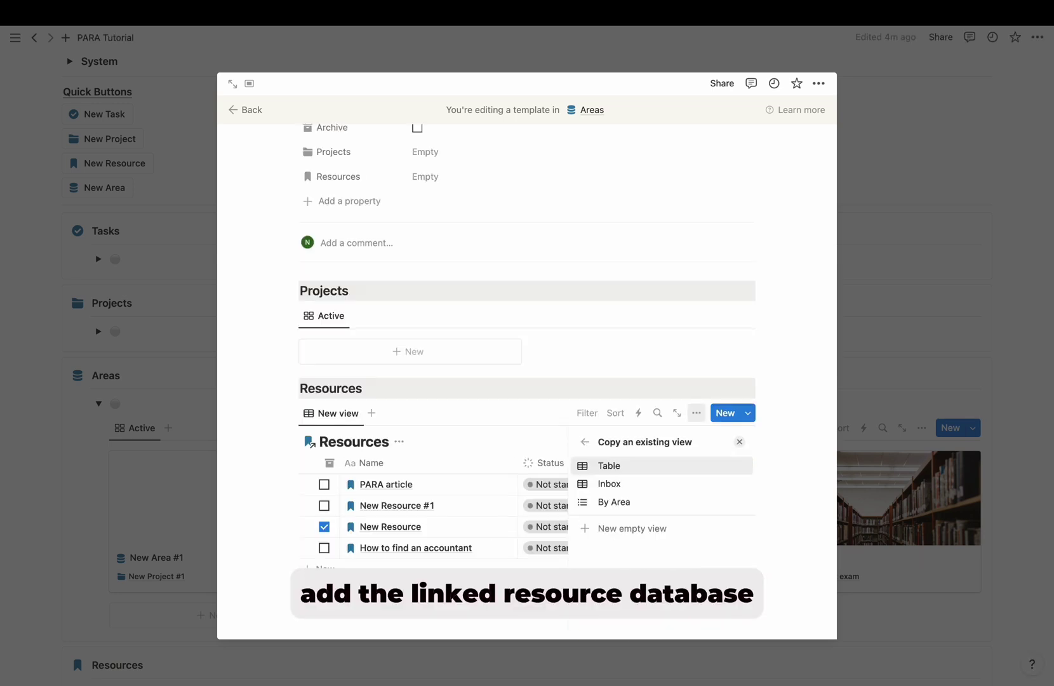
{"action": "left_click", "coordinate": [660, 475]}
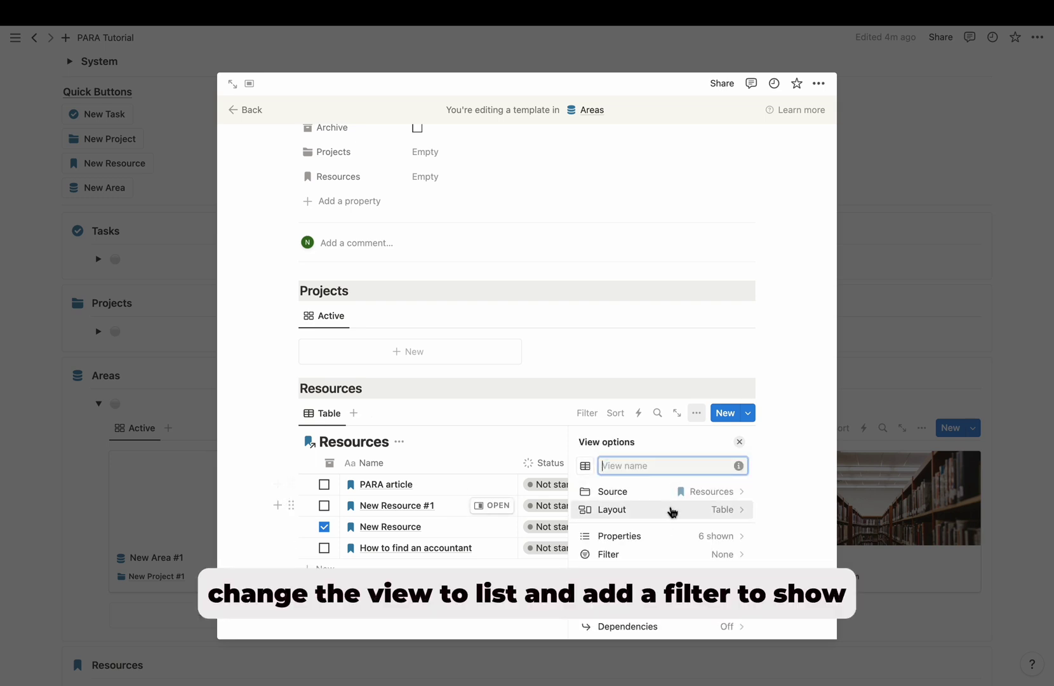
Change the layout of the linked Resources view to List
{"action": "left_click", "coordinate": [672, 510]}
{"action": "left_click", "coordinate": [663, 522]}
{"action": "left_click", "coordinate": [584, 442]}
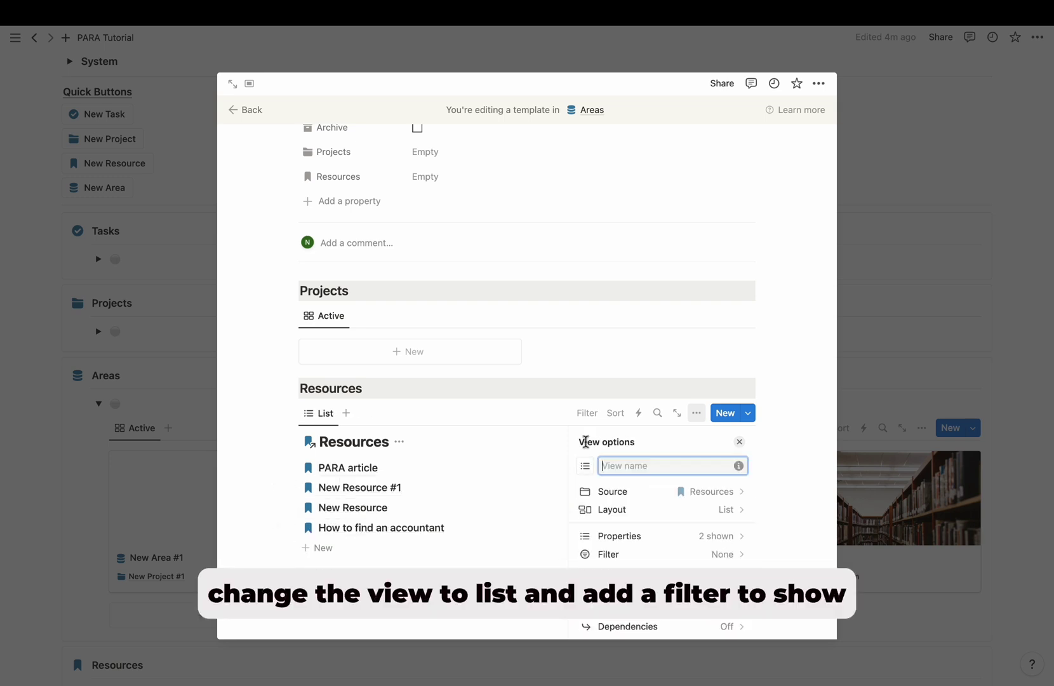
Filter the linked Resources list to entries whose Archive property is unchecked
{"action": "left_click", "coordinate": [637, 552]}
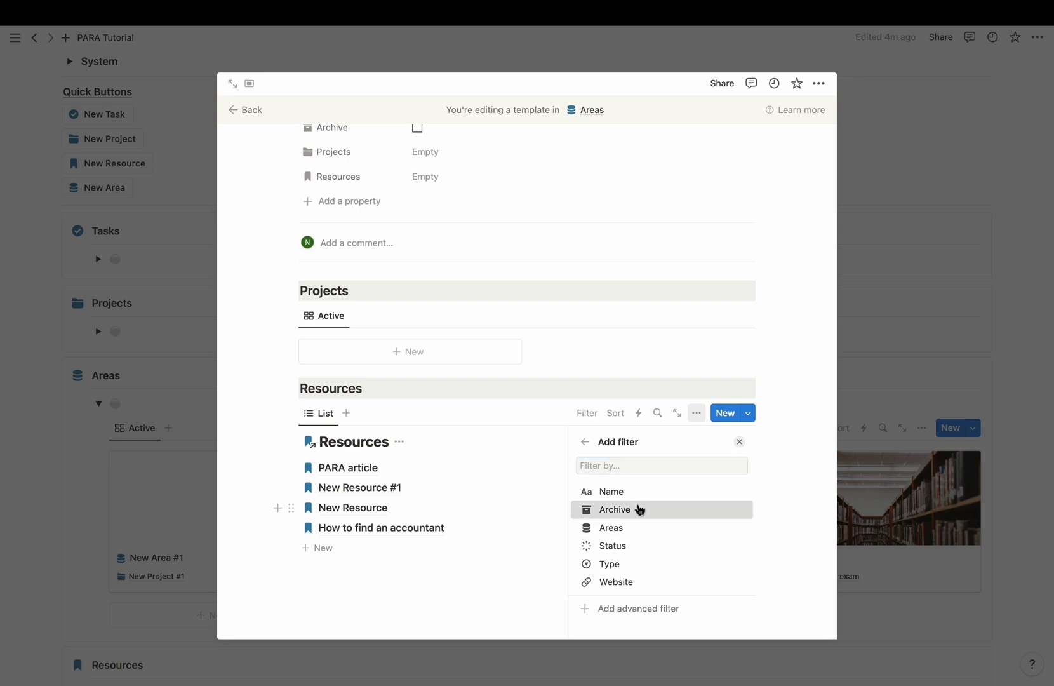
{"action": "left_click", "coordinate": [637, 507]}
{"action": "left_click", "coordinate": [642, 470]}
{"action": "left_click", "coordinate": [647, 515]}
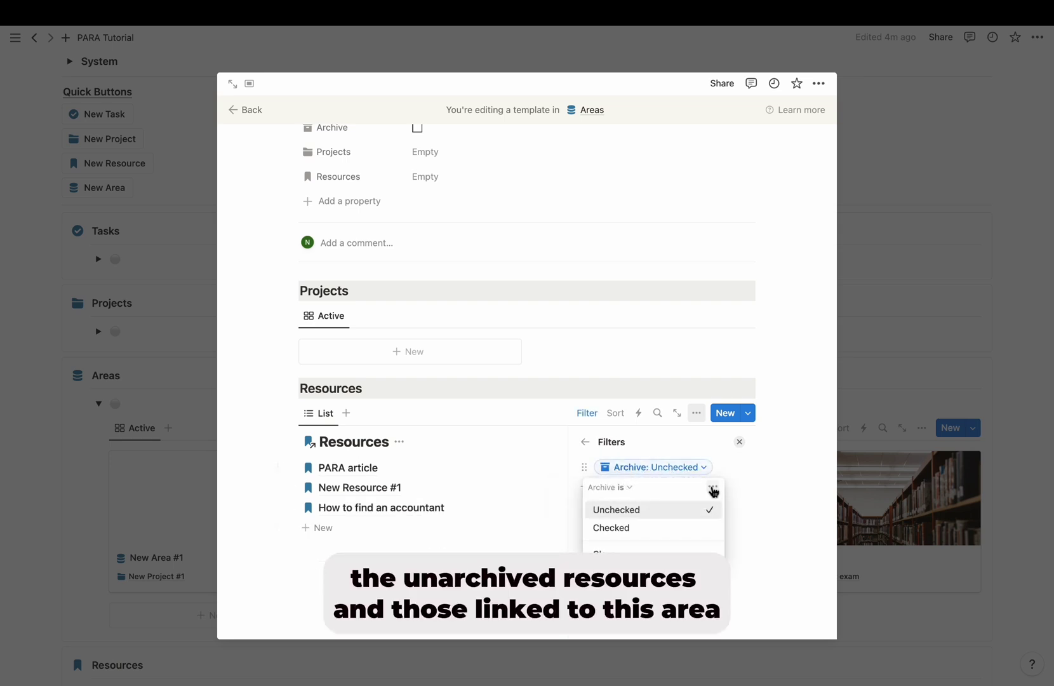
Extend the Resources filter with the advanced rule Areas contains New Area, and hide the linked database's title
{"action": "left_click", "coordinate": [741, 511]}
{"action": "left_click", "coordinate": [575, 546]}
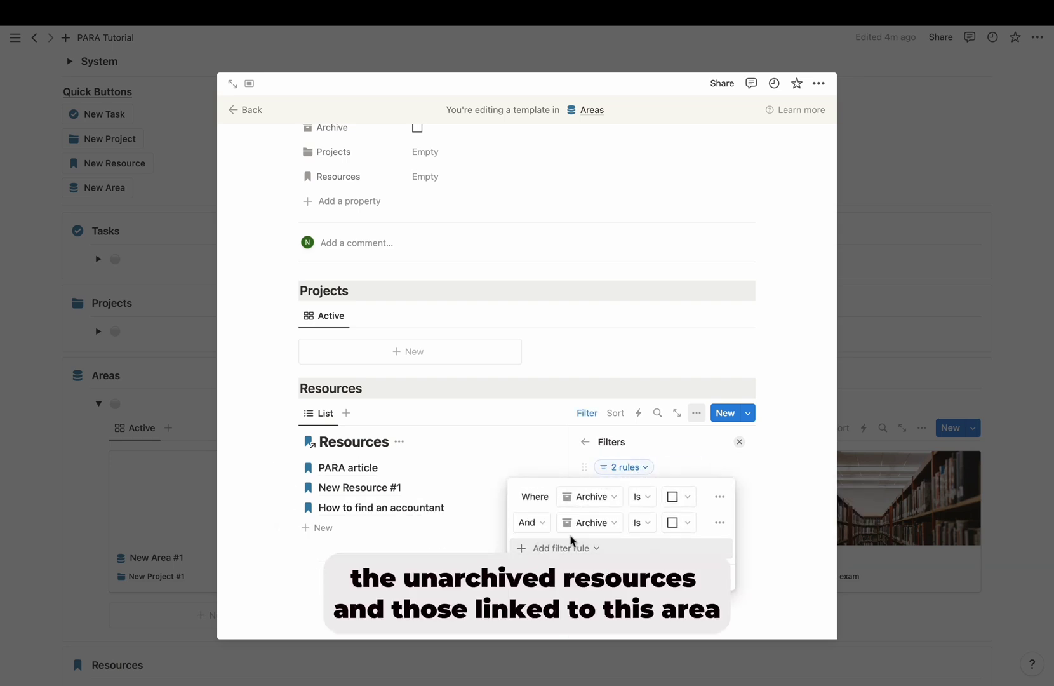
{"action": "left_click", "coordinate": [588, 522]}
{"action": "left_click", "coordinate": [540, 443]}
{"action": "left_click", "coordinate": [672, 524]}
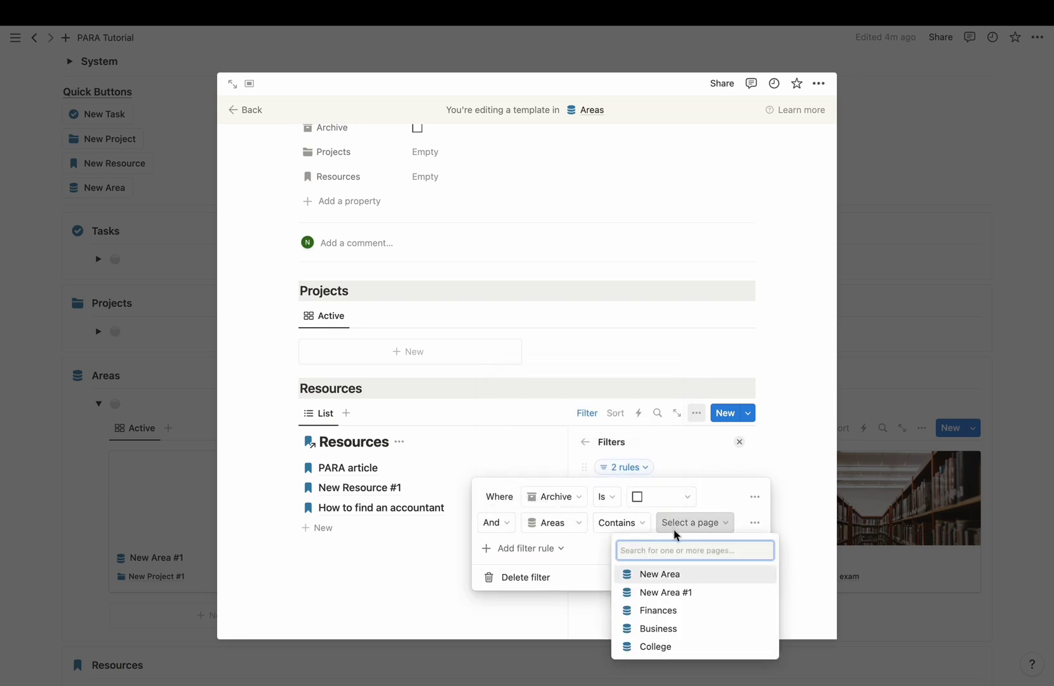
{"action": "left_click", "coordinate": [678, 575]}
{"action": "left_click", "coordinate": [716, 470]}
{"action": "left_click", "coordinate": [738, 441]}
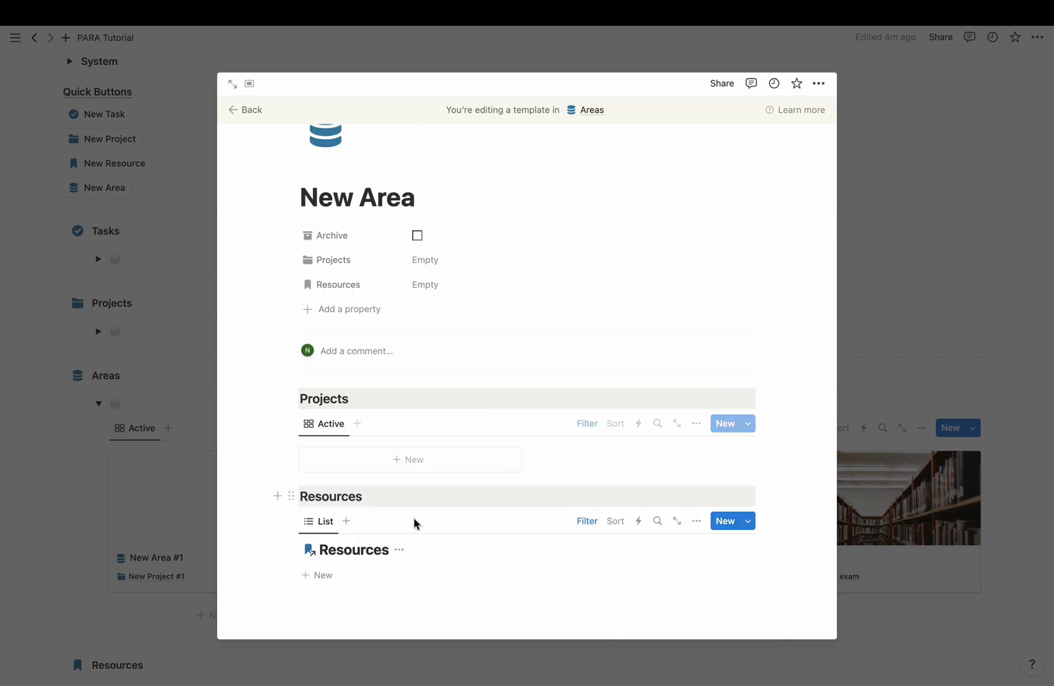
{"action": "left_click", "coordinate": [399, 549]}
{"action": "left_click", "coordinate": [391, 617]}
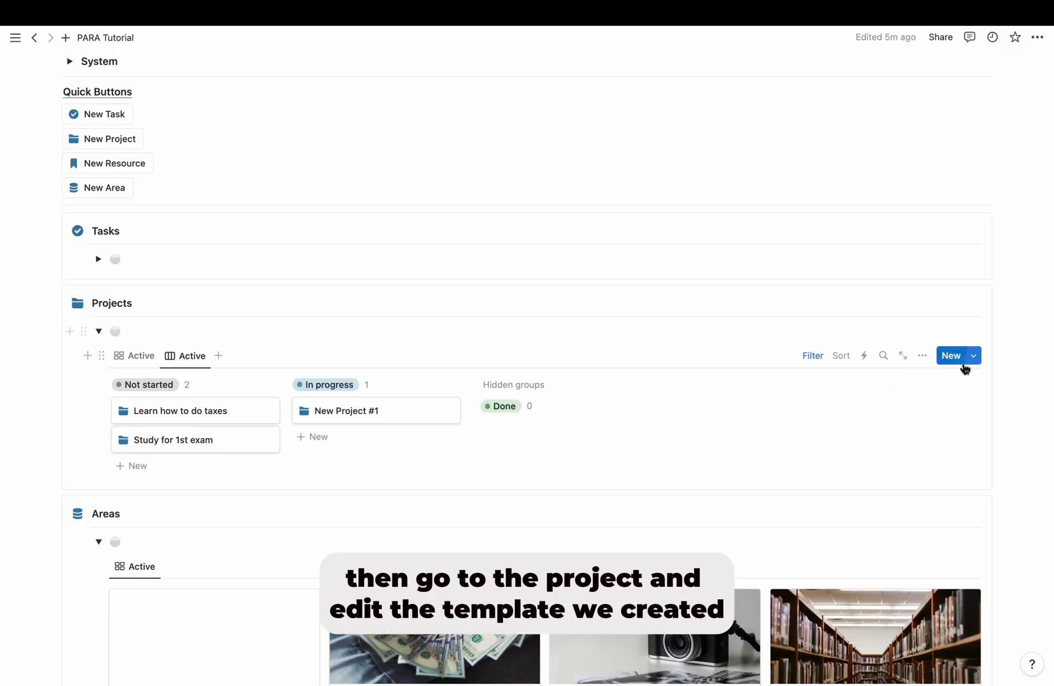
Open the Projects database's New Project template for editing and add a Heading 3 named Tasks with a gray background
{"action": "left_click", "coordinate": [973, 356]}
{"action": "left_click", "coordinate": [1029, 404]}
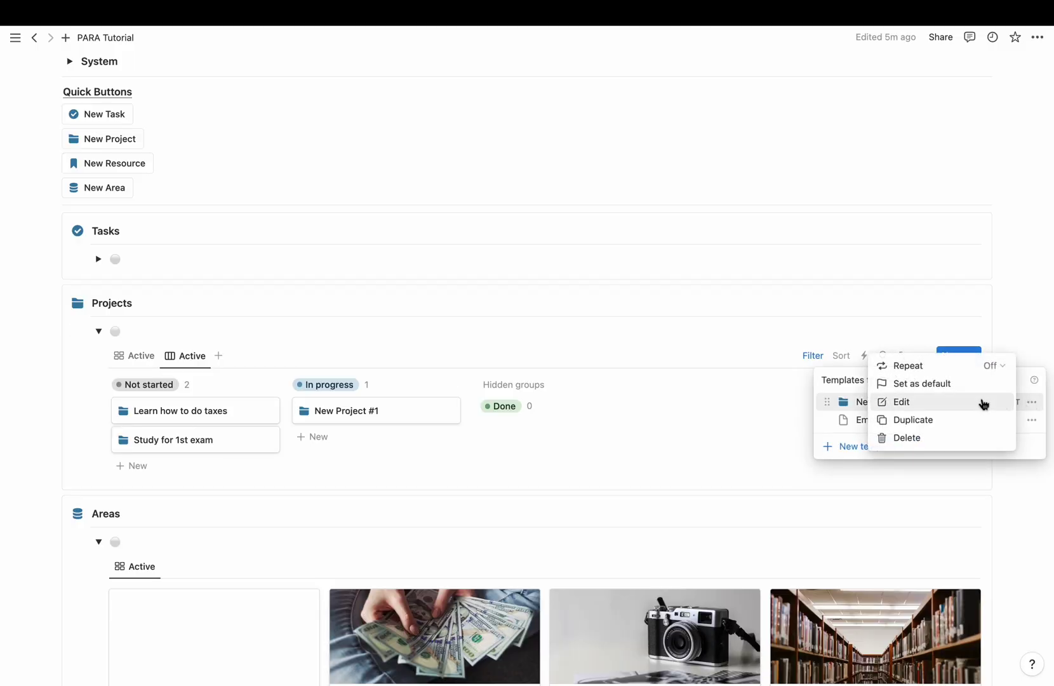
{"action": "left_click", "coordinate": [981, 403]}
{"action": "left_click", "coordinate": [443, 574]}
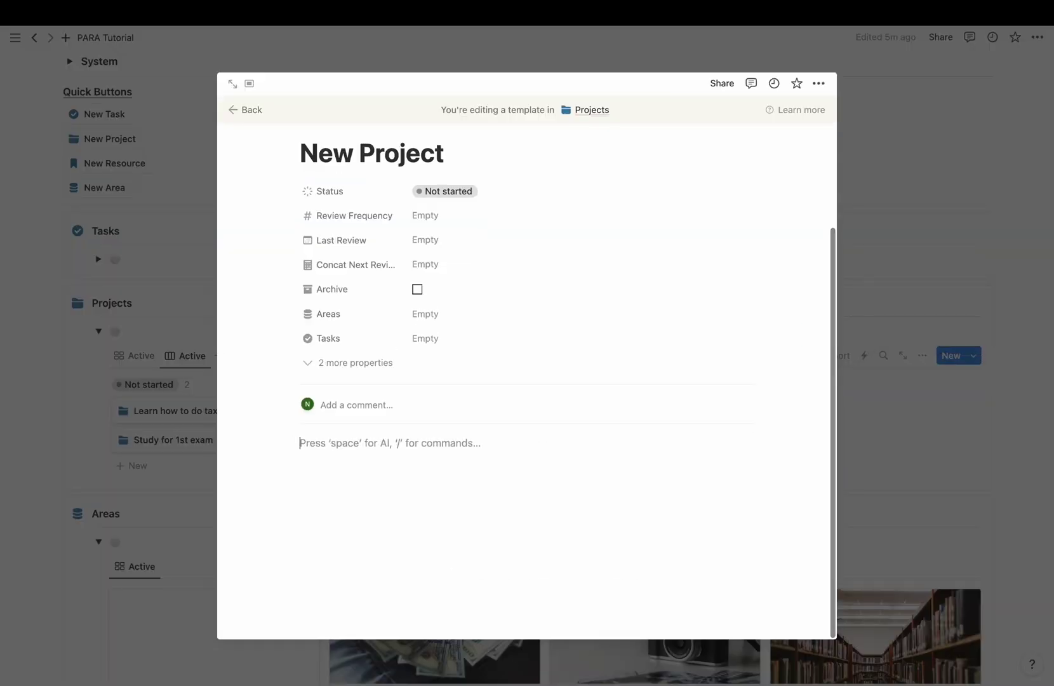
{"action": "type", "text": "/h3"}
{"action": "key", "text": "Return"}
{"action": "type", "text": "/grey"}
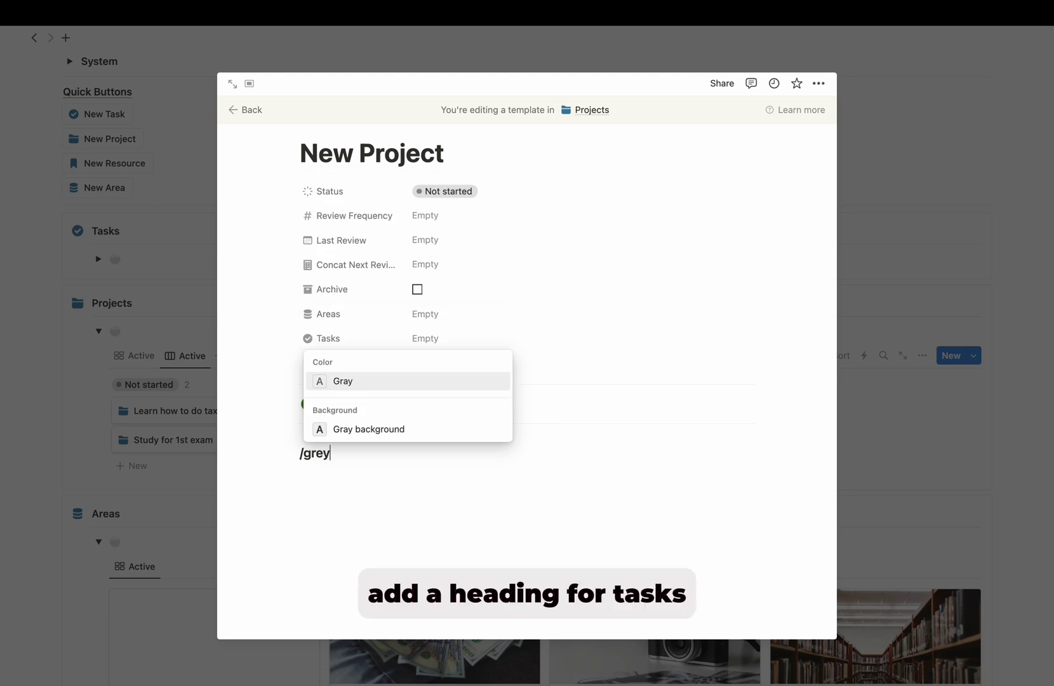
{"action": "key", "text": "Down"}
{"action": "key", "text": "Return"}
{"action": "key", "text": "Return"}
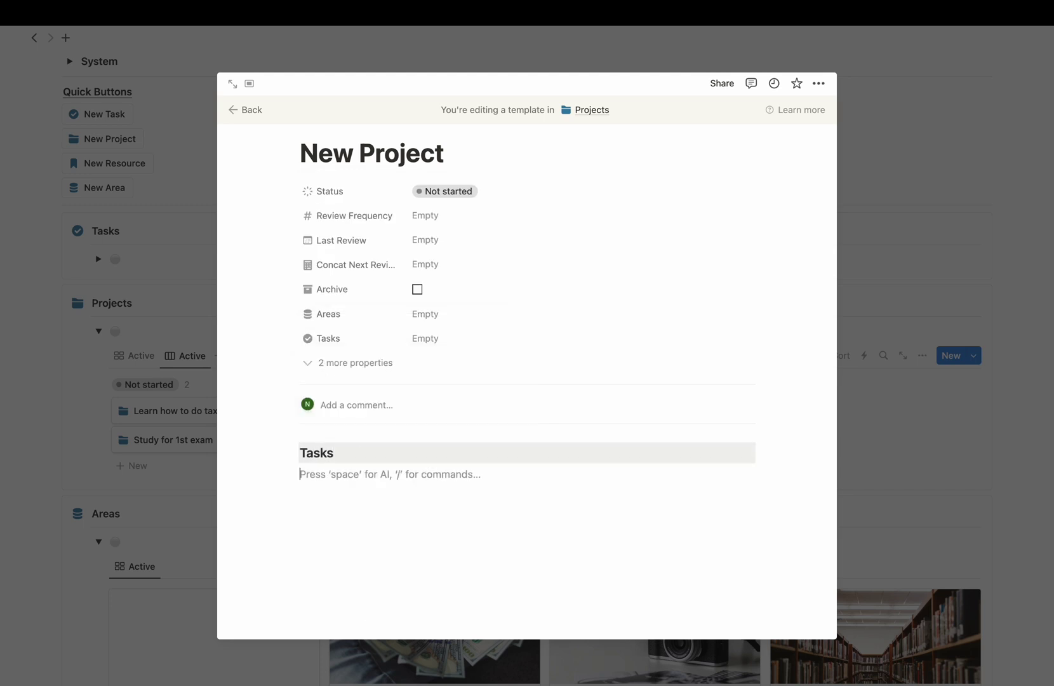
Insert a linked view of the PARA Tutorial Tasks database under the Tasks heading, copying its Table view
{"action": "type", "text": "/linked"}
{"action": "key", "text": "Return"}
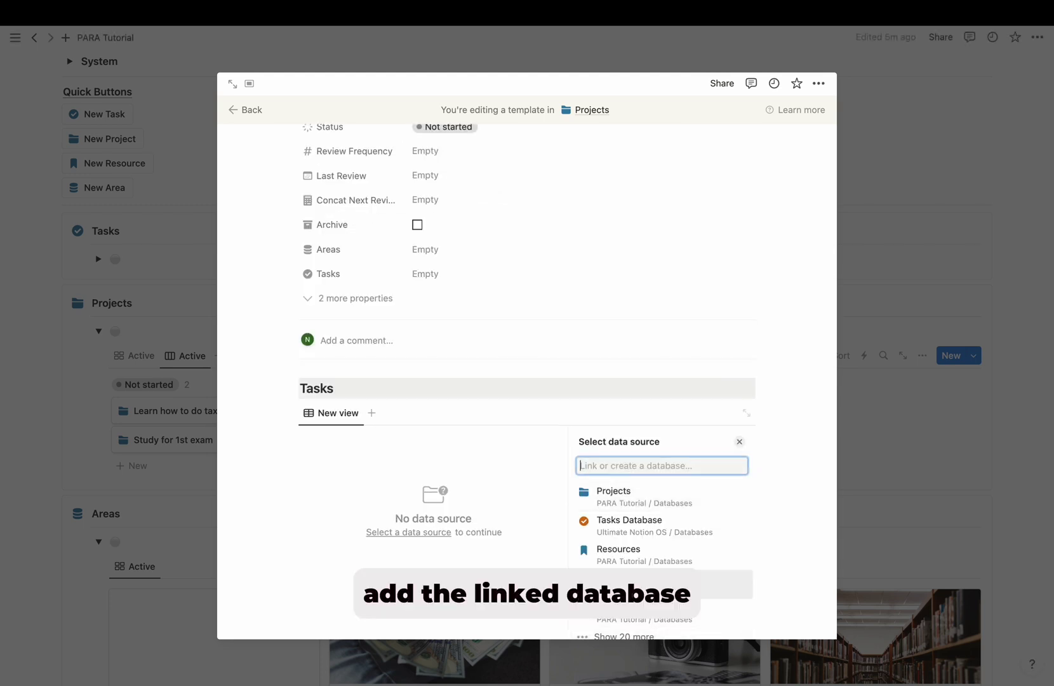
{"action": "left_click", "coordinate": [640, 607]}
{"action": "left_click", "coordinate": [607, 463]}
Filter the linked Tasks table to Done is unchecked and convert the rule to an advanced filter
{"action": "left_click", "coordinate": [585, 443]}
{"action": "left_click", "coordinate": [571, 554]}
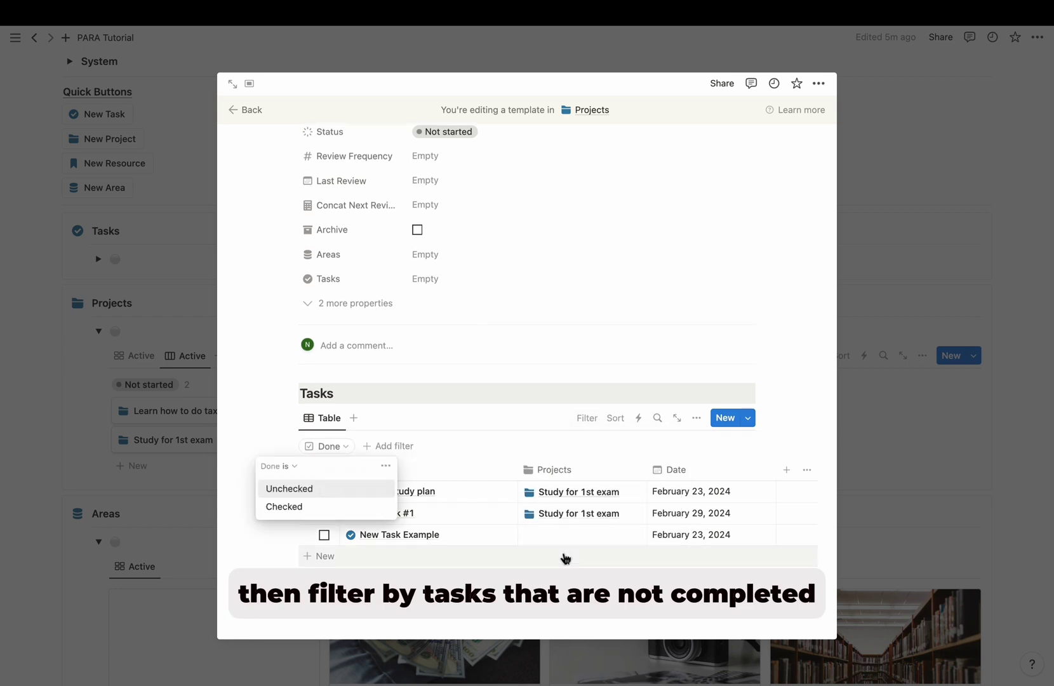
{"action": "left_click", "coordinate": [289, 487]}
{"action": "left_click", "coordinate": [353, 446]}
{"action": "left_click", "coordinate": [412, 466]}
{"action": "left_click", "coordinate": [489, 490]}
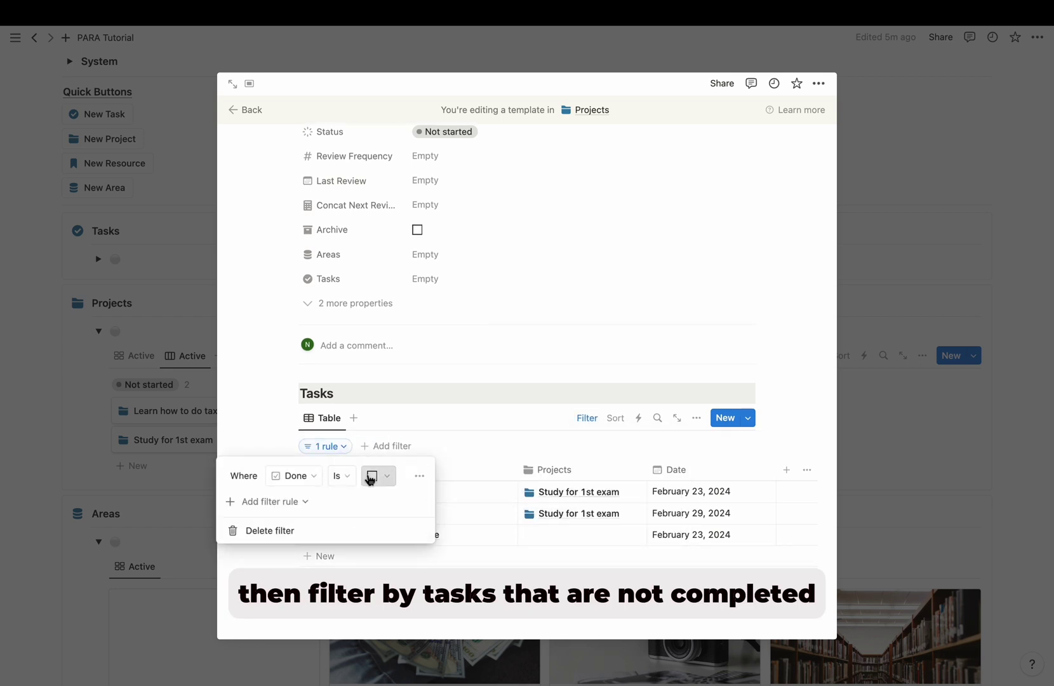
Add a second filter rule to the linked Tasks table: Projects contains New Project
{"action": "left_click", "coordinate": [266, 499]}
{"action": "left_click", "coordinate": [298, 522]}
{"action": "left_click", "coordinate": [295, 502]}
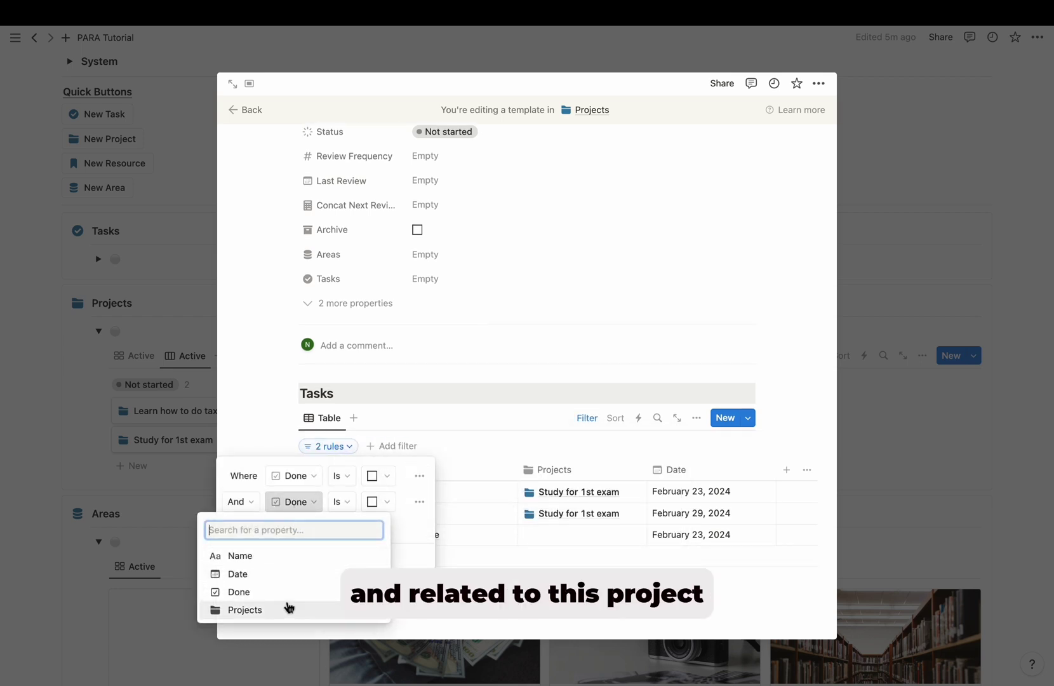
{"action": "left_click", "coordinate": [287, 609]}
{"action": "left_click", "coordinate": [391, 502]}
{"action": "left_click", "coordinate": [394, 554]}
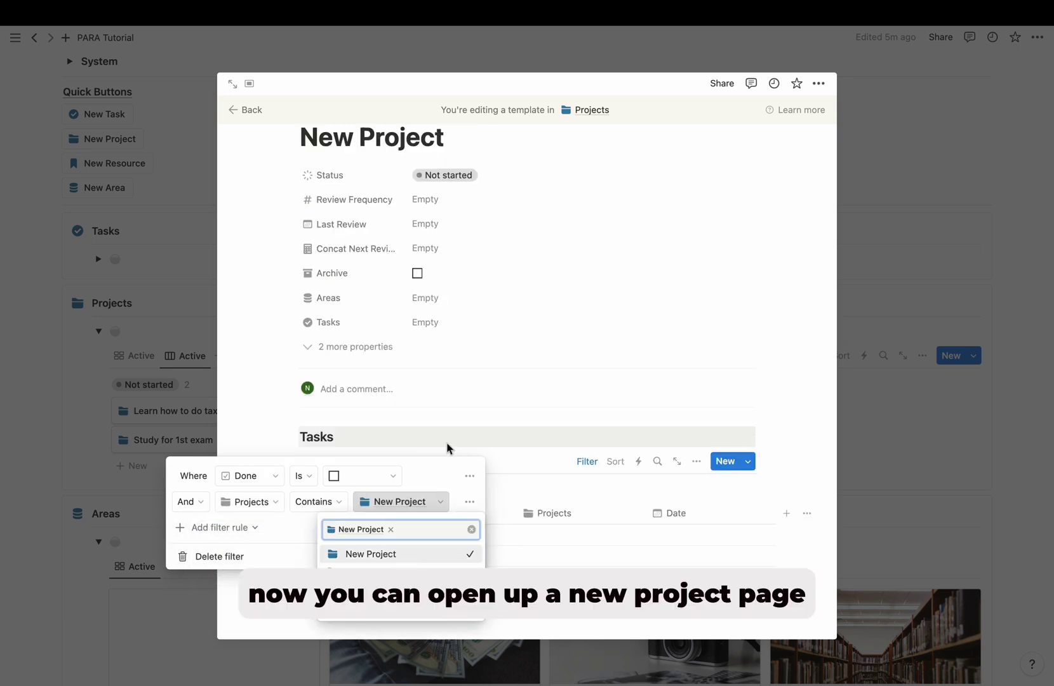
{"action": "key", "text": "Escape"}
{"action": "key", "text": "Escape"}
Open New Project #1, apply the New Project template, add a task named New Task in its Tasks table, and close the page
{"action": "left_click", "coordinate": [414, 423]}
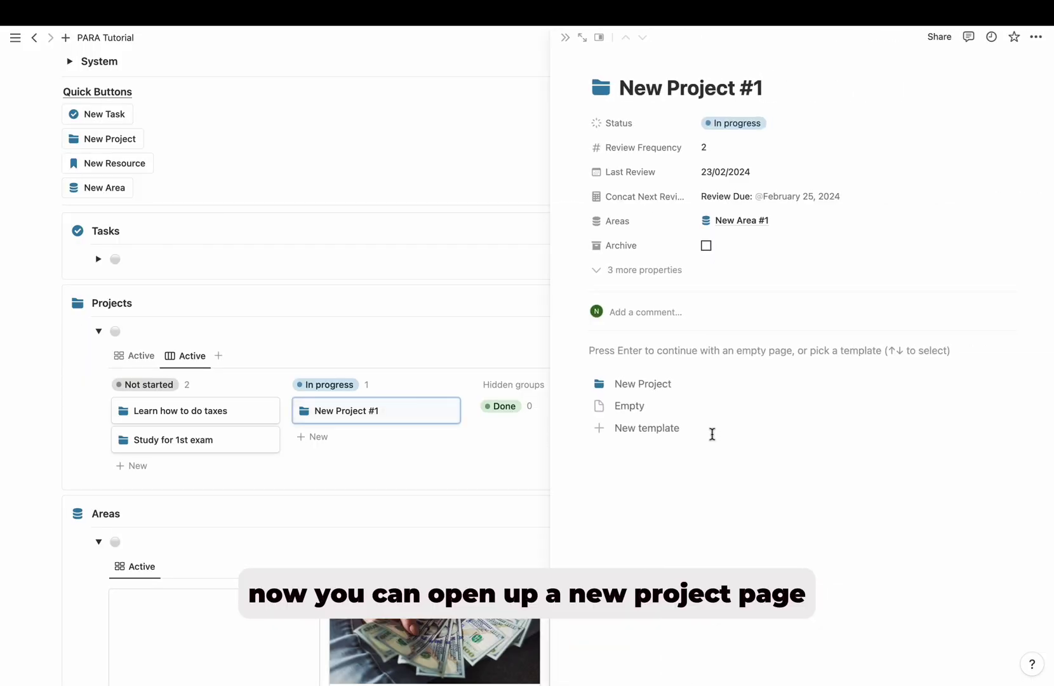
{"action": "left_click", "coordinate": [675, 385]}
{"action": "left_click", "coordinate": [647, 439]}
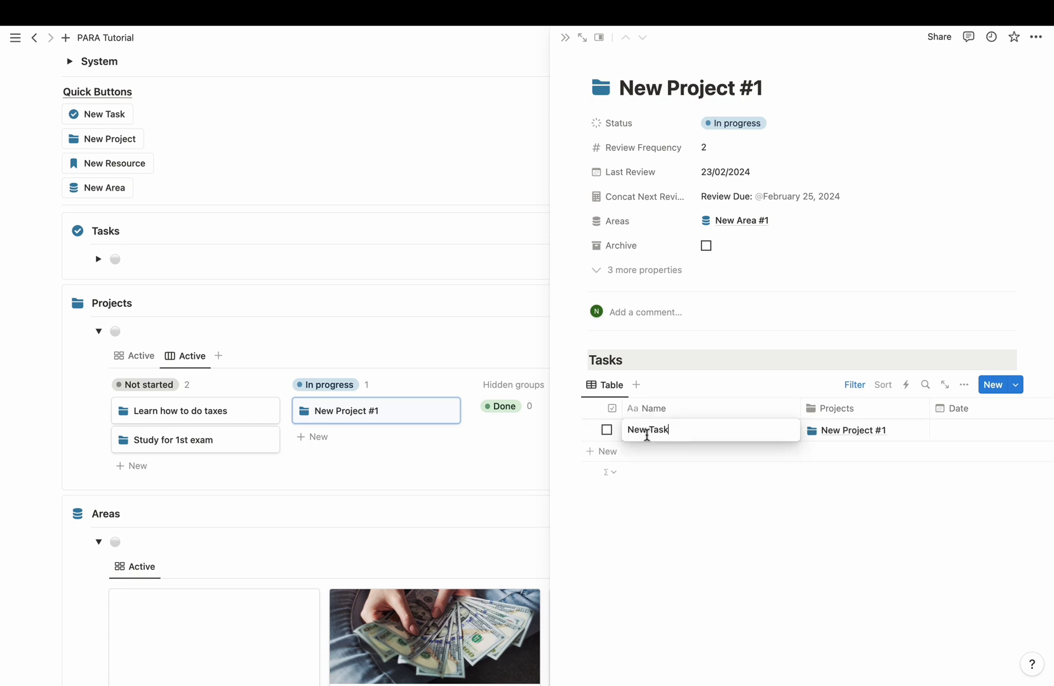
{"action": "key", "text": "Return"}
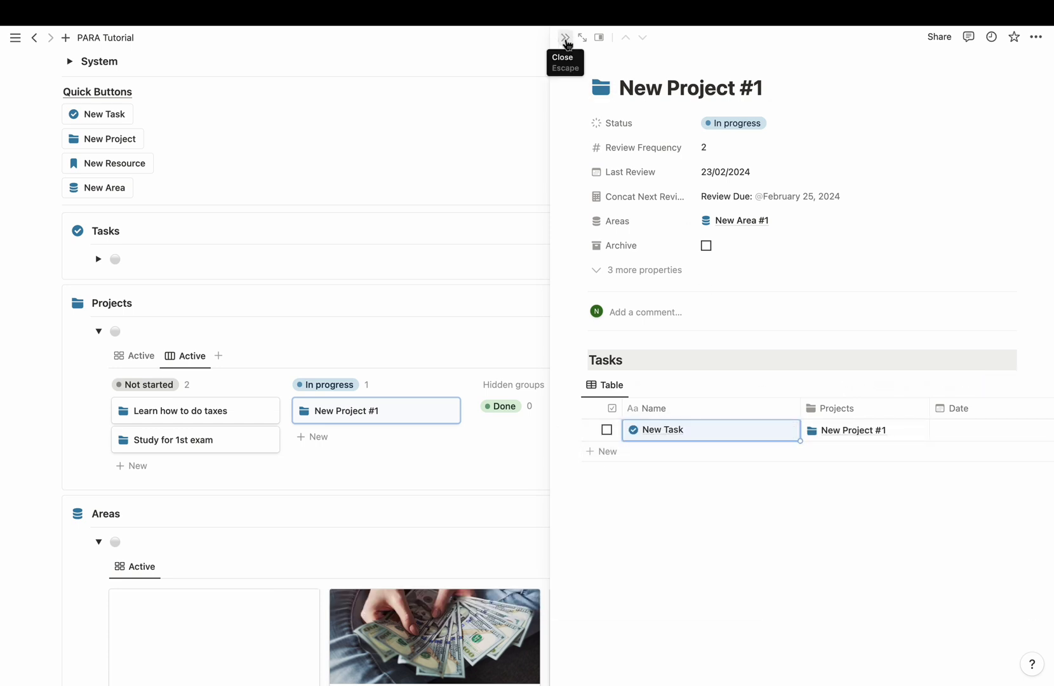
{"action": "left_click", "coordinate": [569, 43]}
{"action": "scroll", "coordinate": [457, 329], "scroll_direction": "down", "scroll_amount": 5}
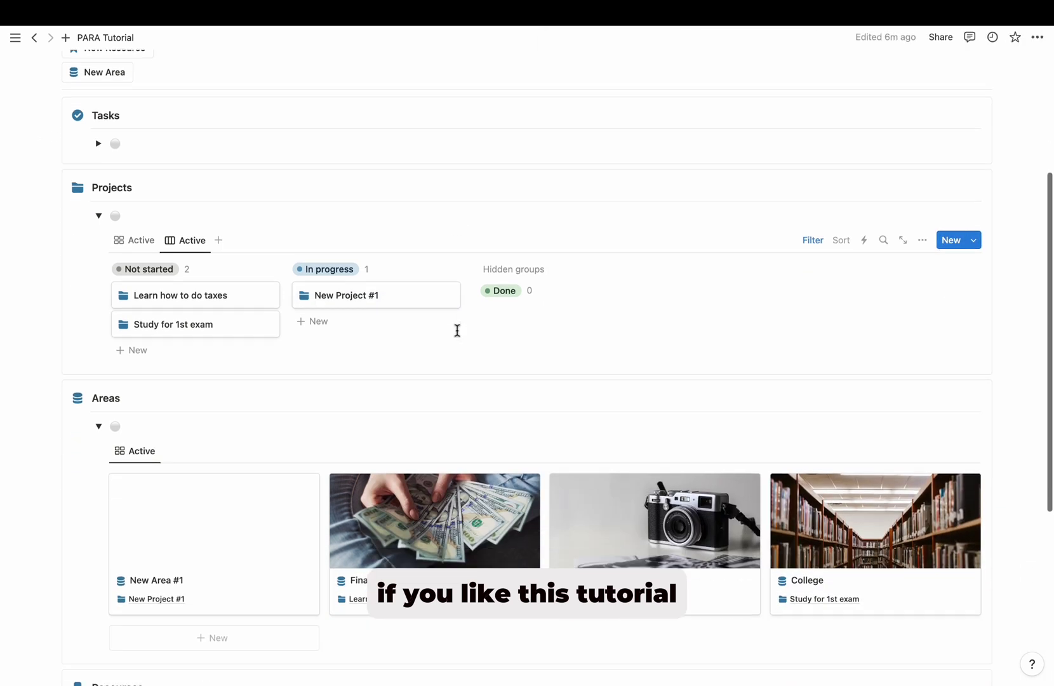
{"action": "scroll", "coordinate": [457, 329], "scroll_direction": "down", "scroll_amount": 3}
{"action": "scroll", "coordinate": [135, 397], "scroll_direction": "up", "scroll_amount": 5}
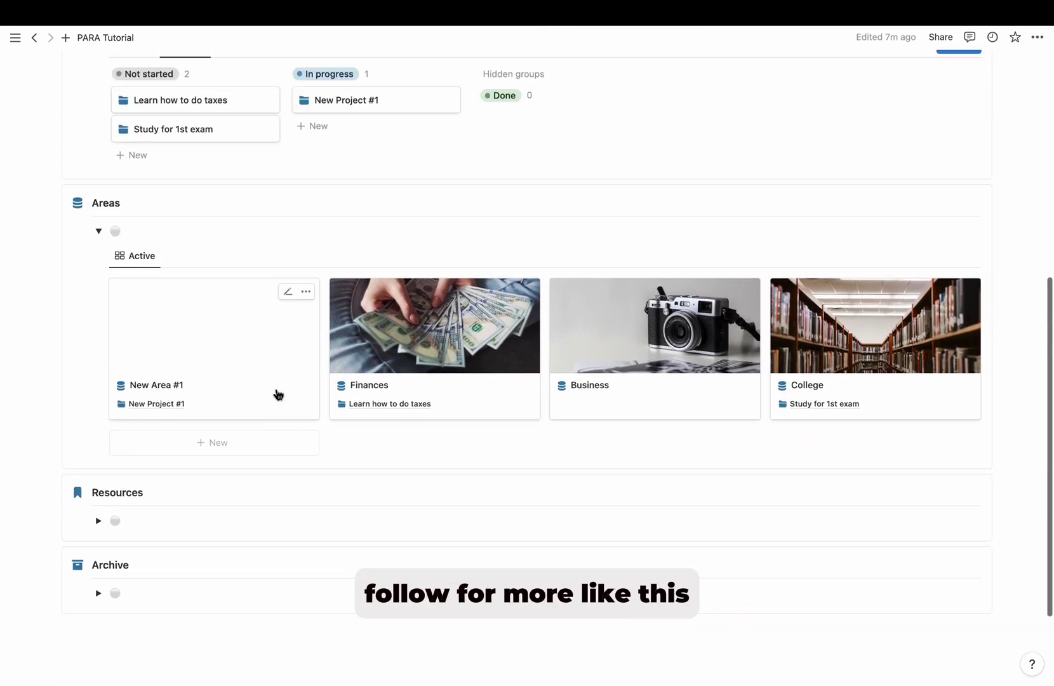